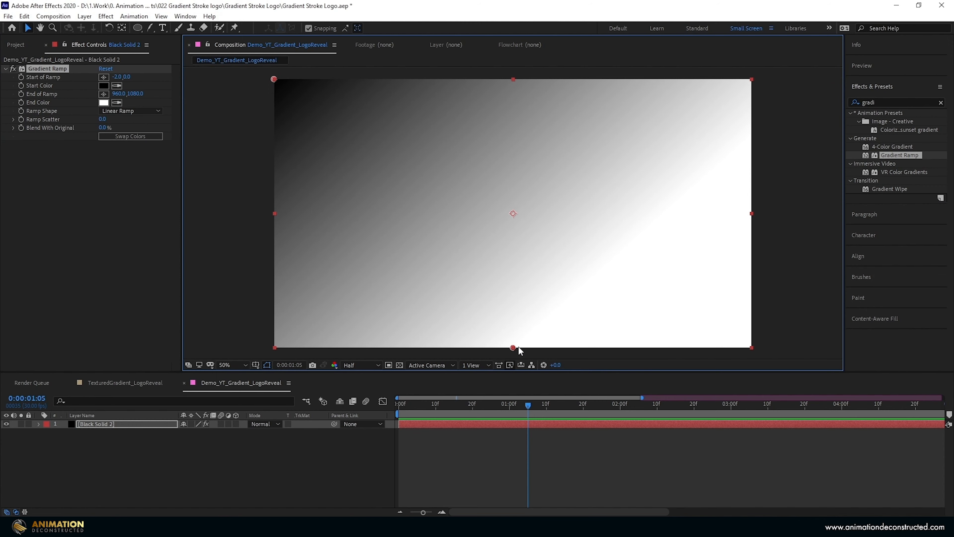
# - Move the Gradient Ramp's end point to the frame's lower-right corner (1920, 1080) and set its Start Color to E400FF
pyautogui.moveTo(513, 346); pyautogui.dragTo(751, 348)
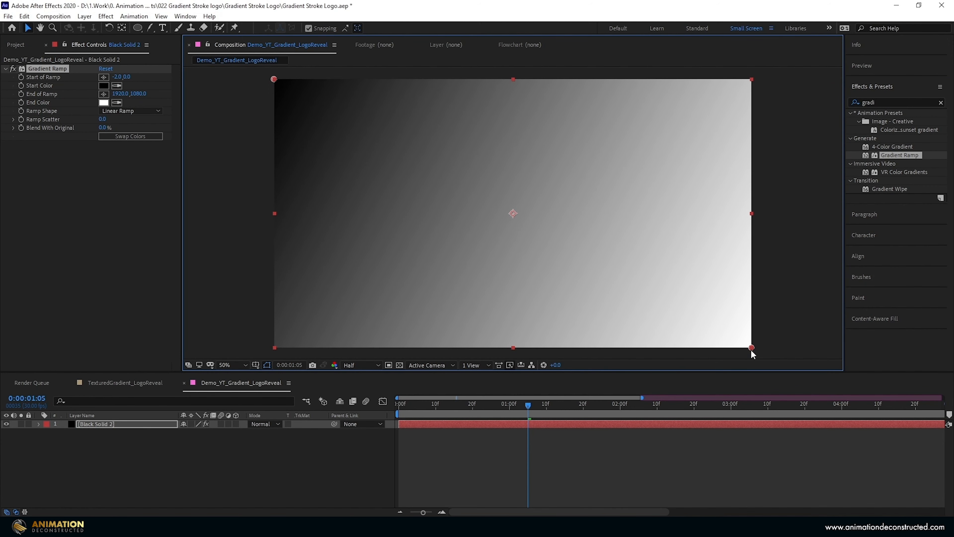
pyautogui.click(104, 86)
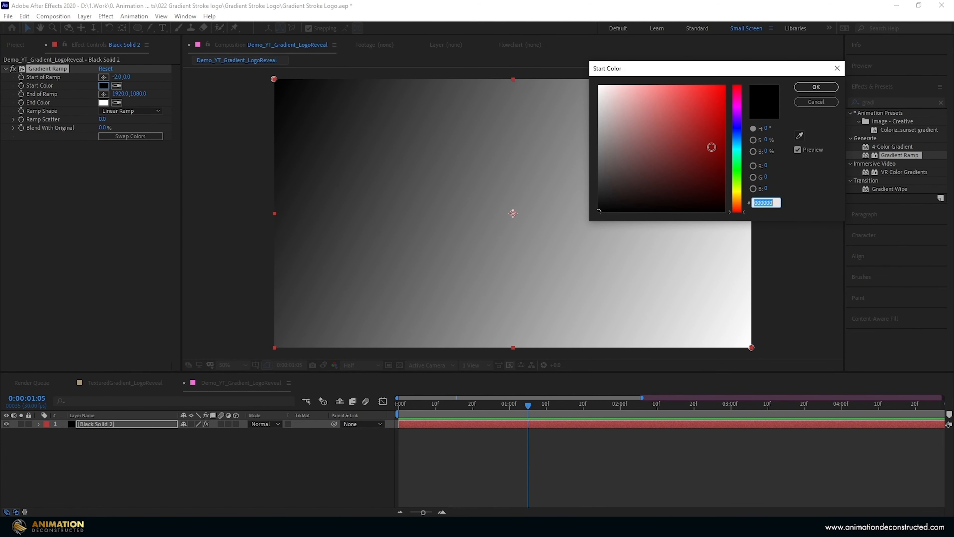
pyautogui.write('E400FF')
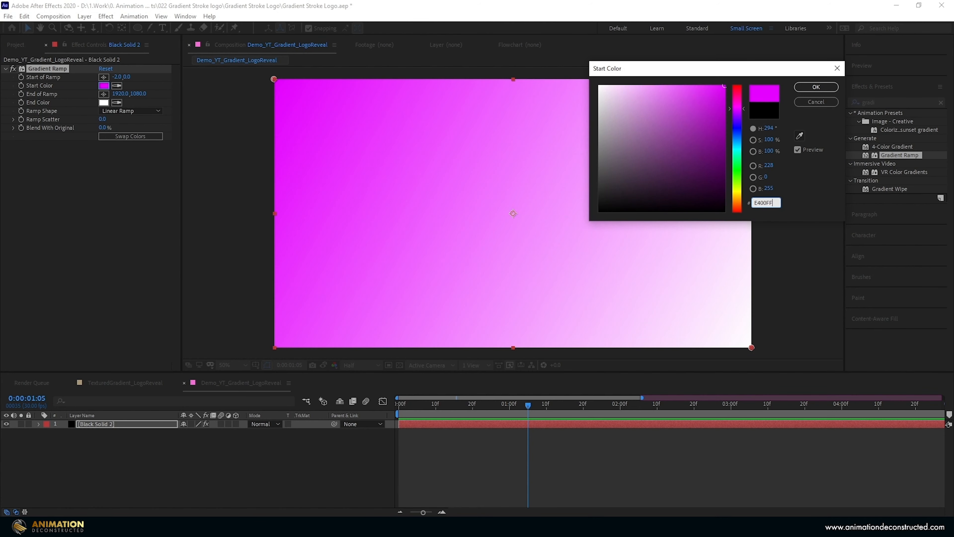
pyautogui.press('Return')
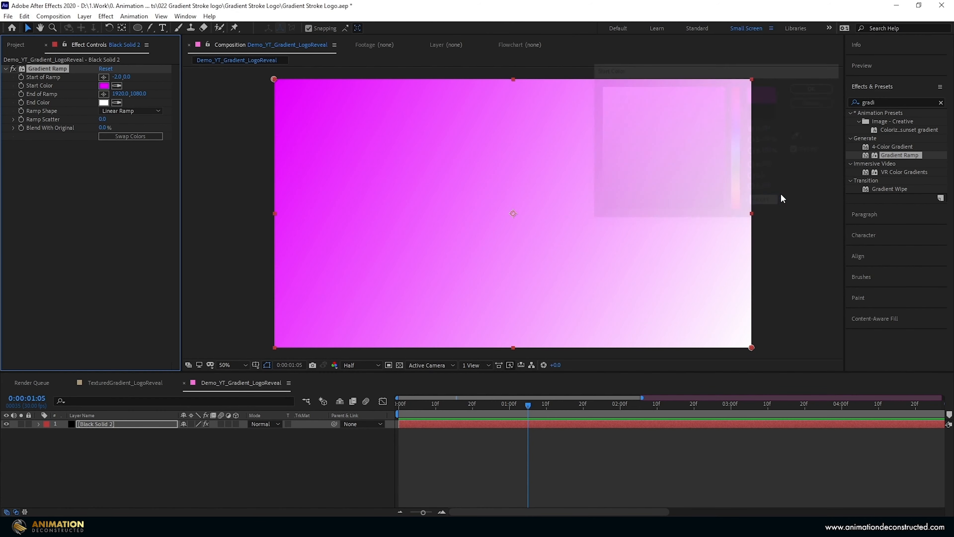
# - Set the Gradient Ramp's End Color to 003CFF
pyautogui.click(103, 102)
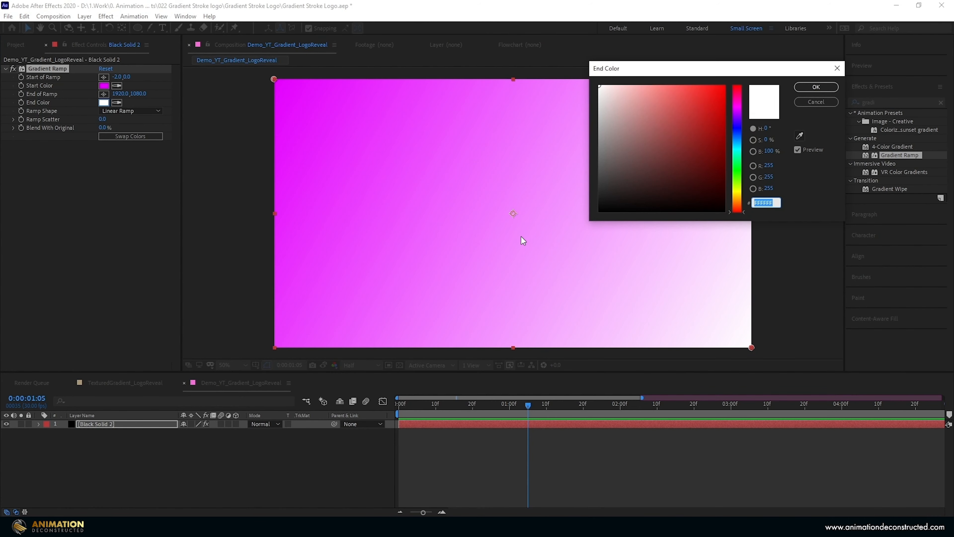
pyautogui.write('003C')
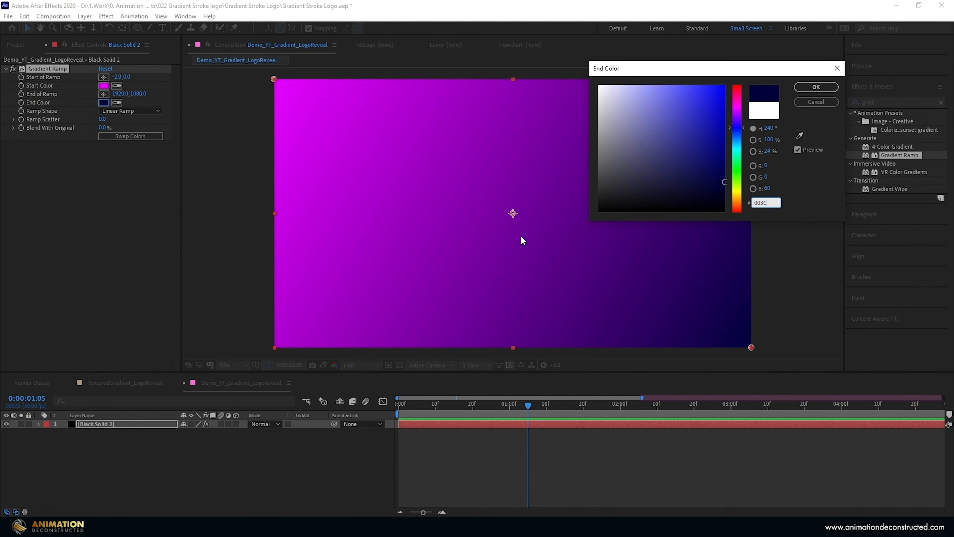
pyautogui.write('FF')
pyautogui.press('Return')
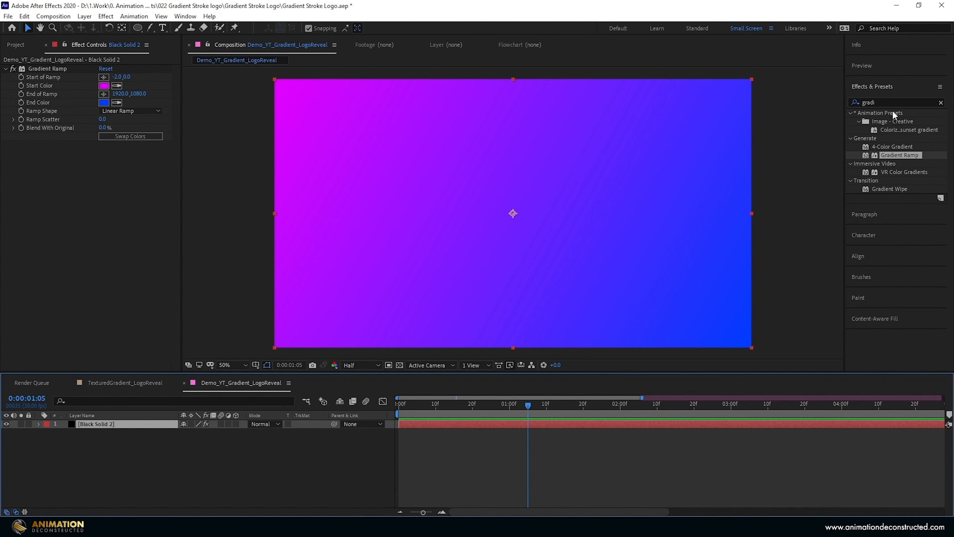
# - Apply the Turbulent Displace effect to the solid and set its Size to 1000
pyautogui.doubleClick(875, 102)
pyautogui.write('turbu')
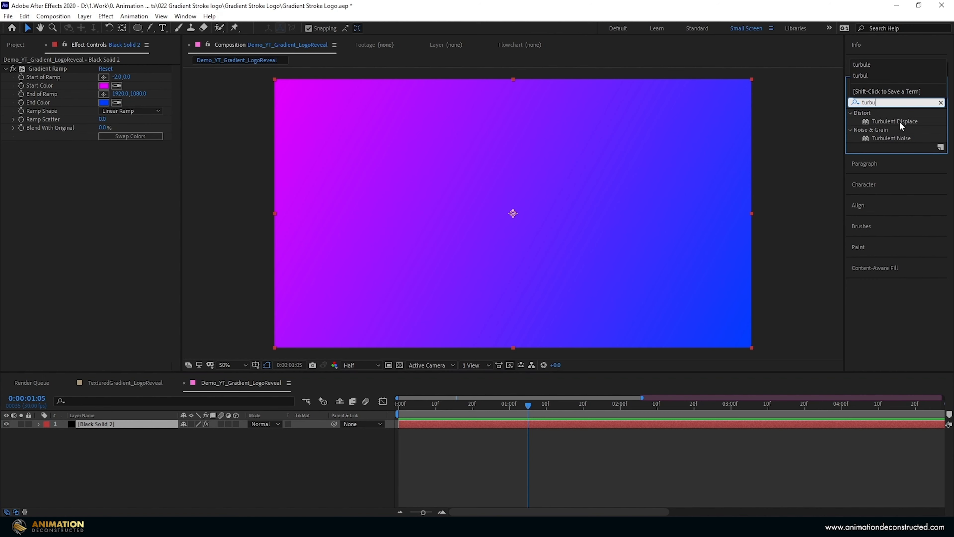
pyautogui.doubleClick(899, 121)
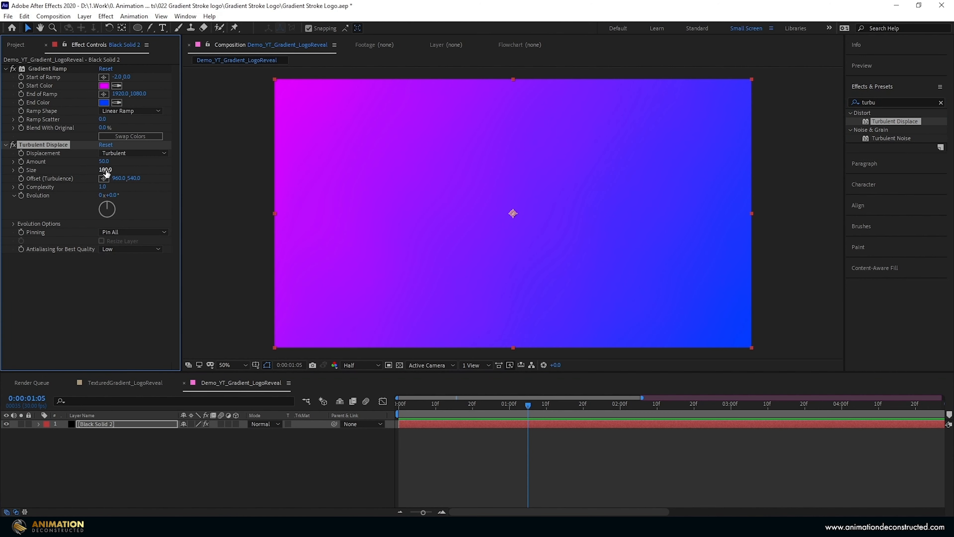
pyautogui.moveTo(105, 171); pyautogui.dragTo(158, 170)
pyautogui.click(107, 171)
pyautogui.write('1000')
pyautogui.press('Return')
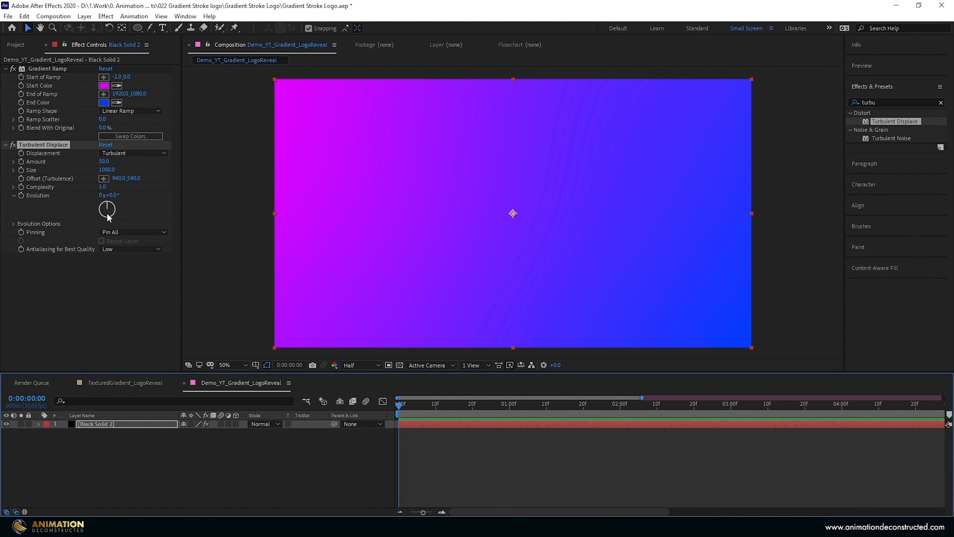
# - Animate the Turbulent Displace Evolution from a starting keyframe at 0 to 3 full revolutions at 0:00:10:29
pyautogui.click(21, 195)
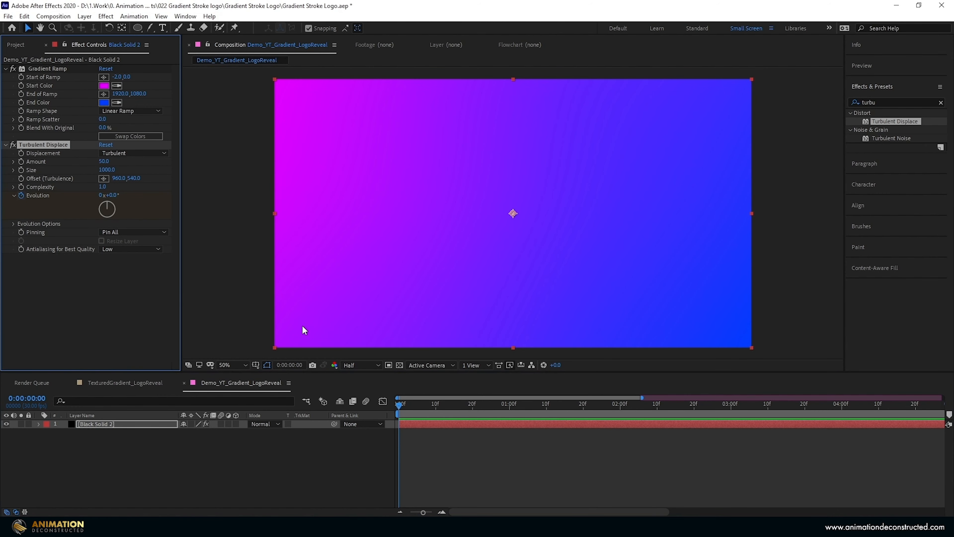
pyautogui.moveTo(620, 396); pyautogui.dragTo(934, 398)
pyautogui.click(934, 409)
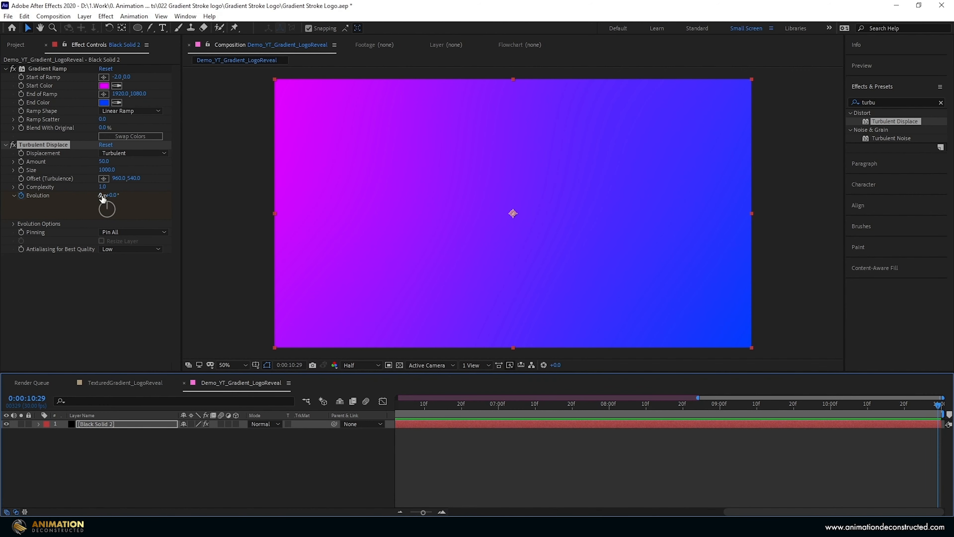
pyautogui.click(101, 196)
pyautogui.write('3')
pyautogui.press('Return')
# - Clear the effect search, show the solid's keyframes and preview the gradient animation from the start
pyautogui.click(941, 102)
pyautogui.press('u')
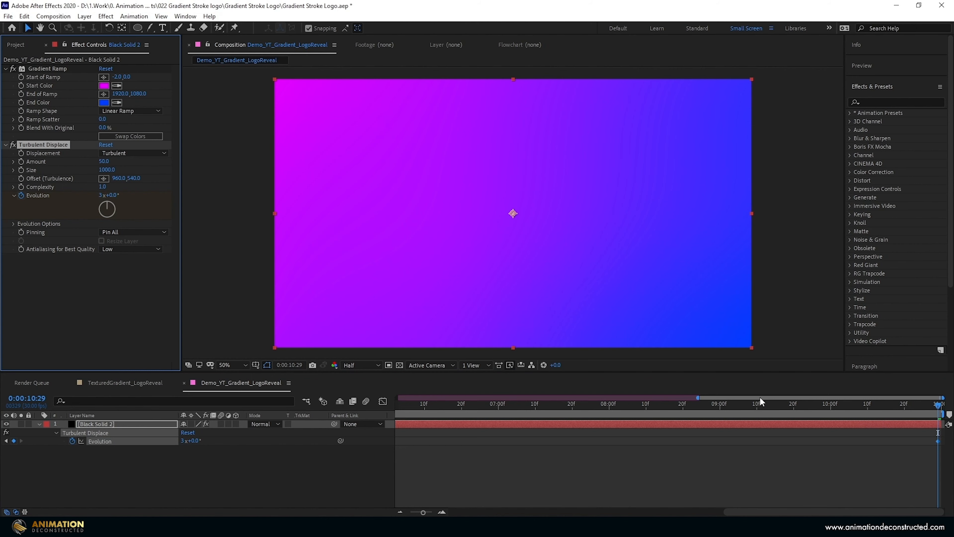
pyautogui.press('space')
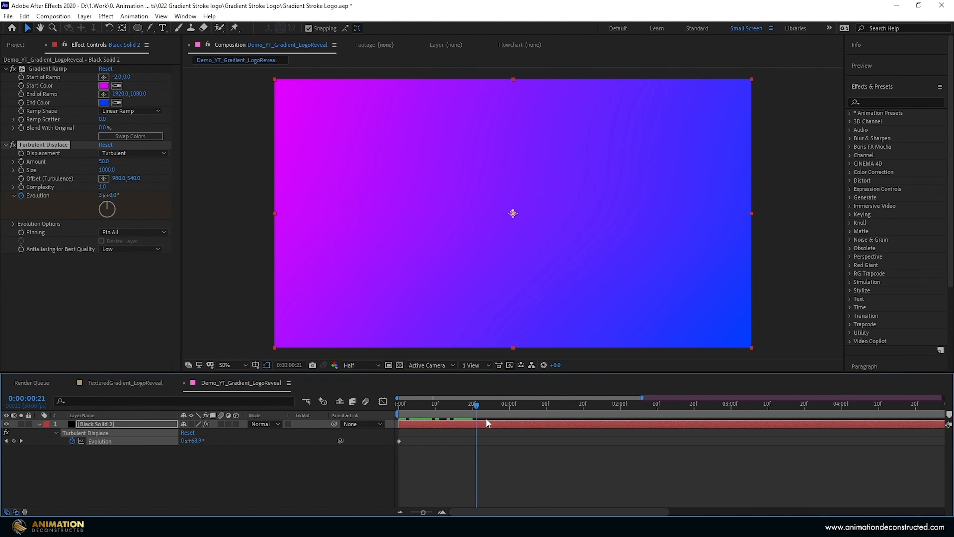
pyautogui.press('space')
pyautogui.press('u')
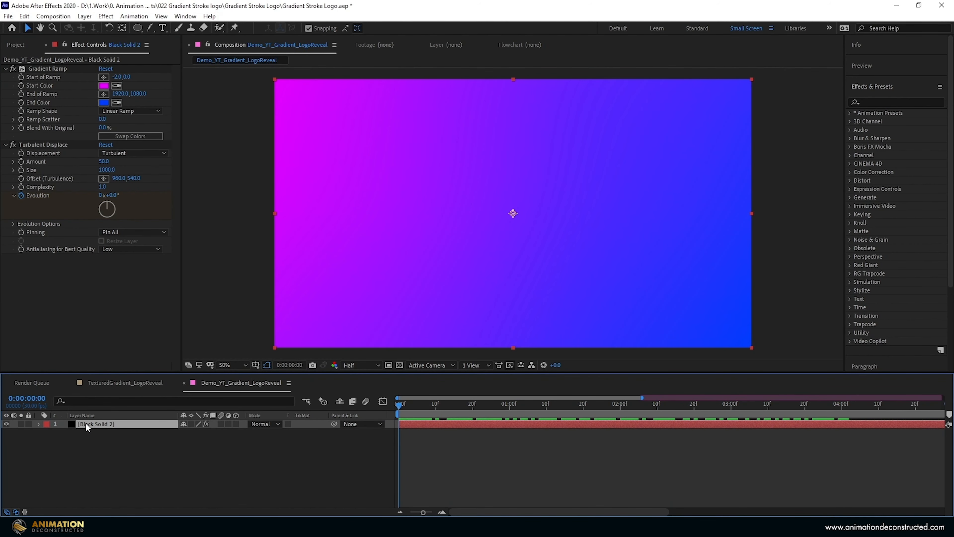
# - Duplicate the gradient solid and lighten the copy's Gradient Ramp Start Color to EF6AFF
pyautogui.hotkey('ctrl', 'd')
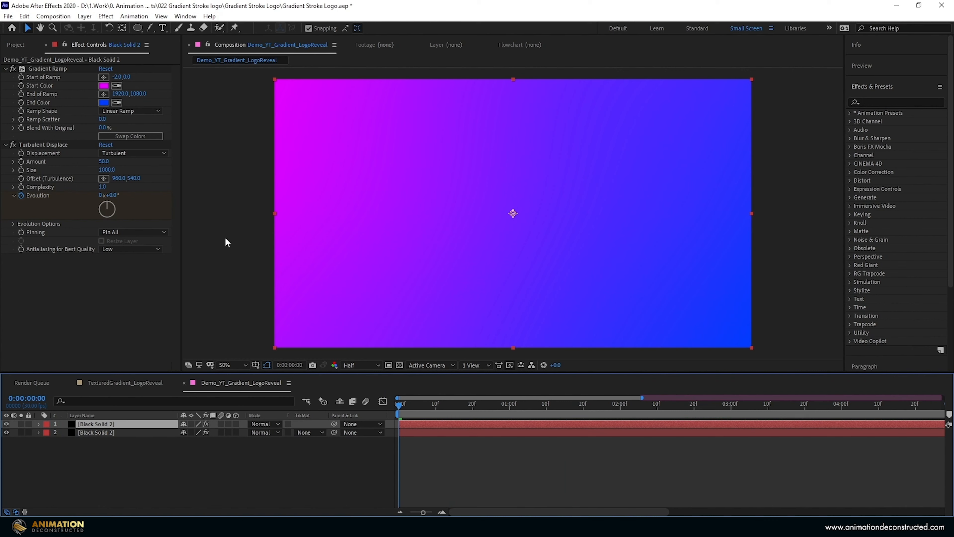
pyautogui.click(104, 85)
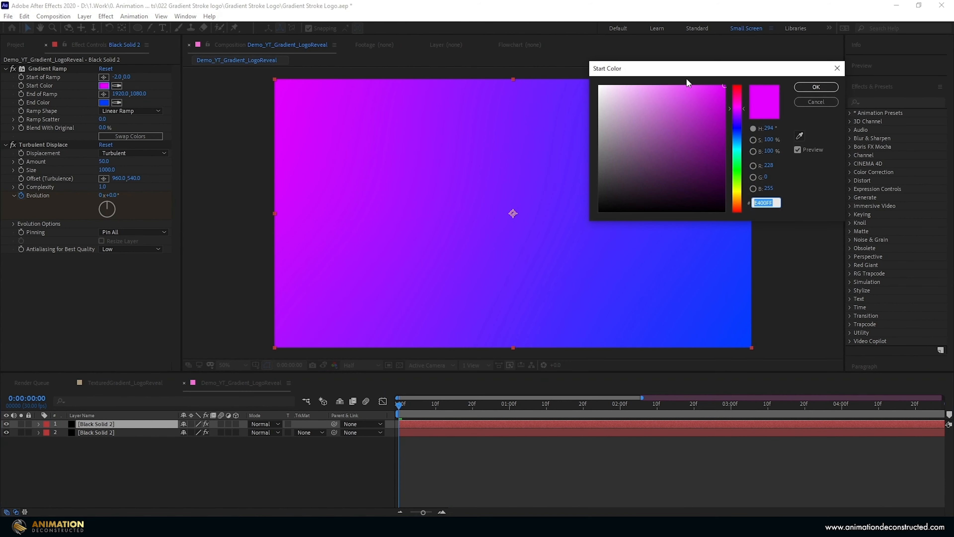
pyautogui.moveTo(669, 87); pyautogui.dragTo(672, 84)
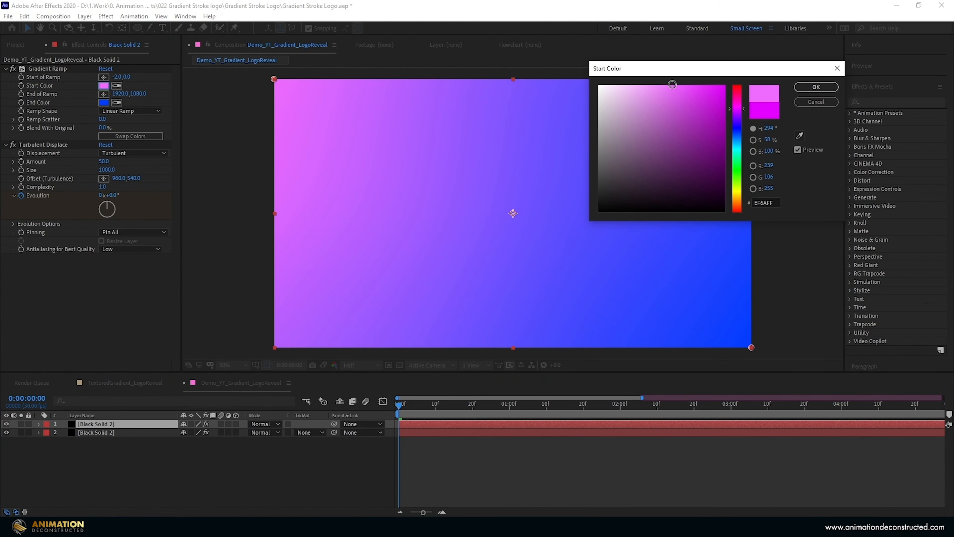
pyautogui.click(816, 87)
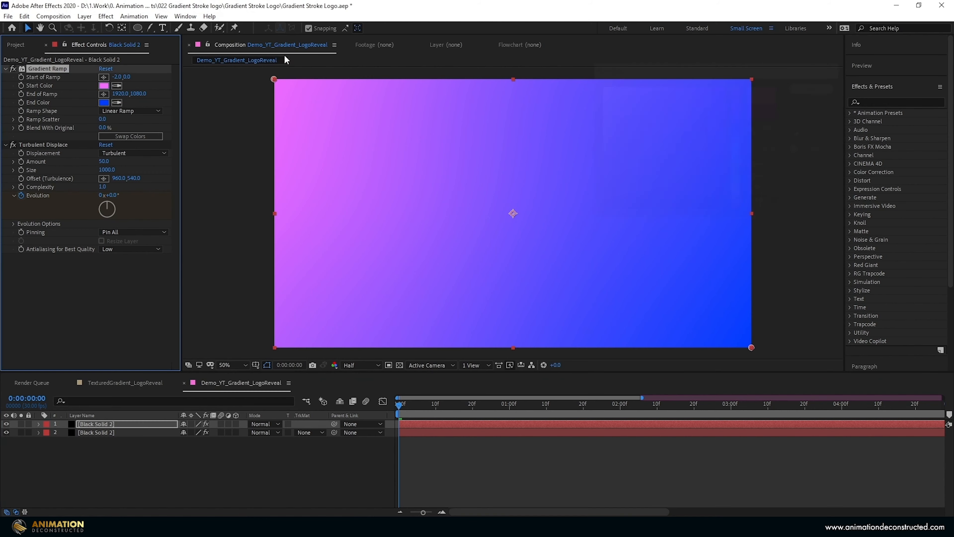
# - Lighten the copy's blue End Color, place the copy beneath the original solid and select the original
pyautogui.click(103, 103)
pyautogui.moveTo(688, 85); pyautogui.dragTo(689, 81)
pyautogui.press('Return')
pyautogui.moveTo(93, 426); pyautogui.dragTo(98, 460)
pyautogui.click(89, 424)
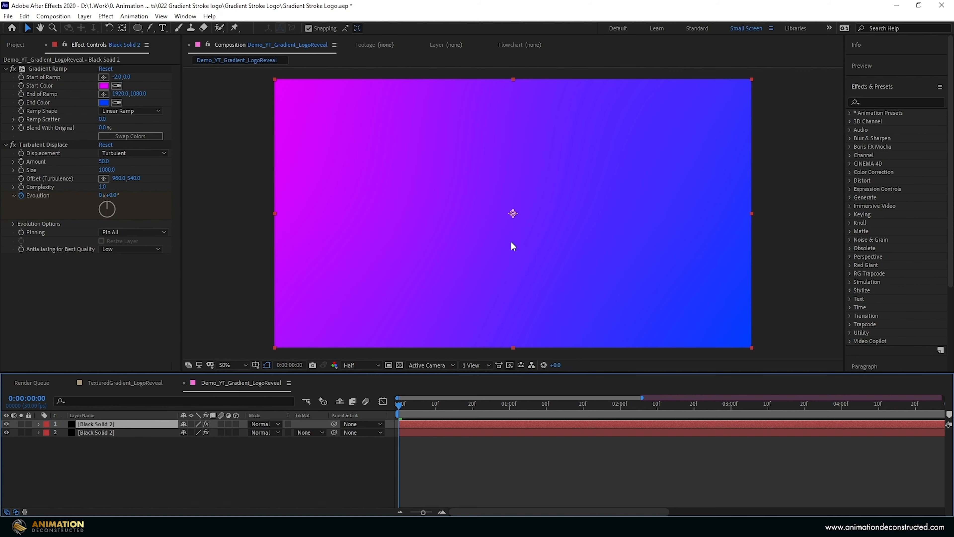
# - Draw a closed, curved Pen mask on the upper solid, covering the frame's lower-right part and extending well beyond its edges
pyautogui.press(',')
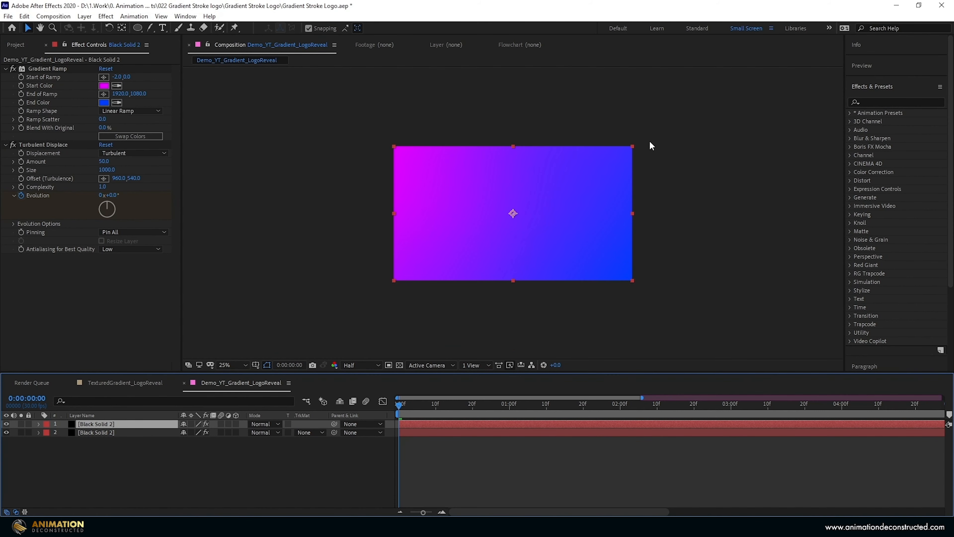
pyautogui.moveTo(150, 28); pyautogui.dragTo(181, 32)
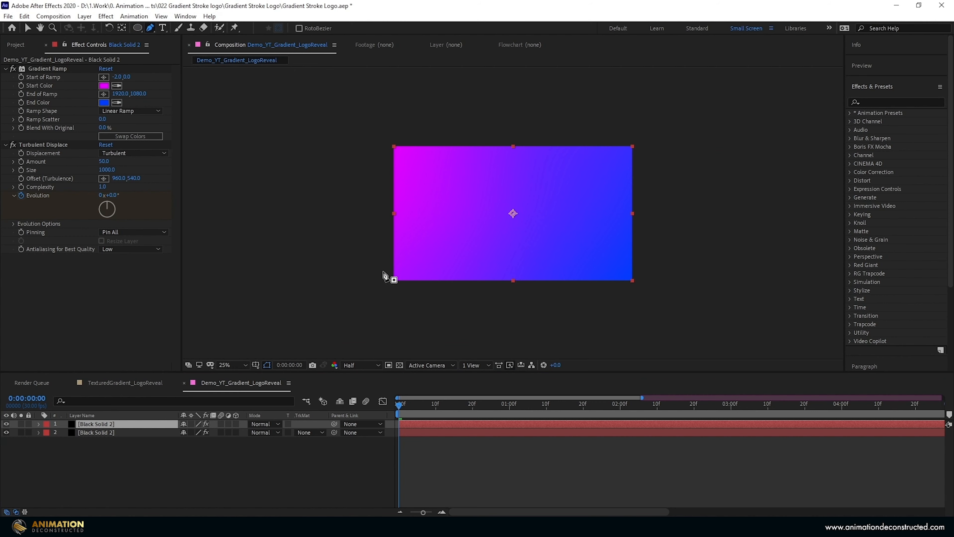
pyautogui.click(358, 283)
pyautogui.moveTo(497, 222); pyautogui.dragTo(545, 188)
pyautogui.moveTo(591, 134); pyautogui.dragTo(675, 121)
pyautogui.moveTo(741, 291); pyautogui.dragTo(670, 347)
pyautogui.moveTo(520, 344); pyautogui.dragTo(462, 343)
pyautogui.moveTo(349, 313); pyautogui.dragTo(341, 291)
pyautogui.click(358, 282)
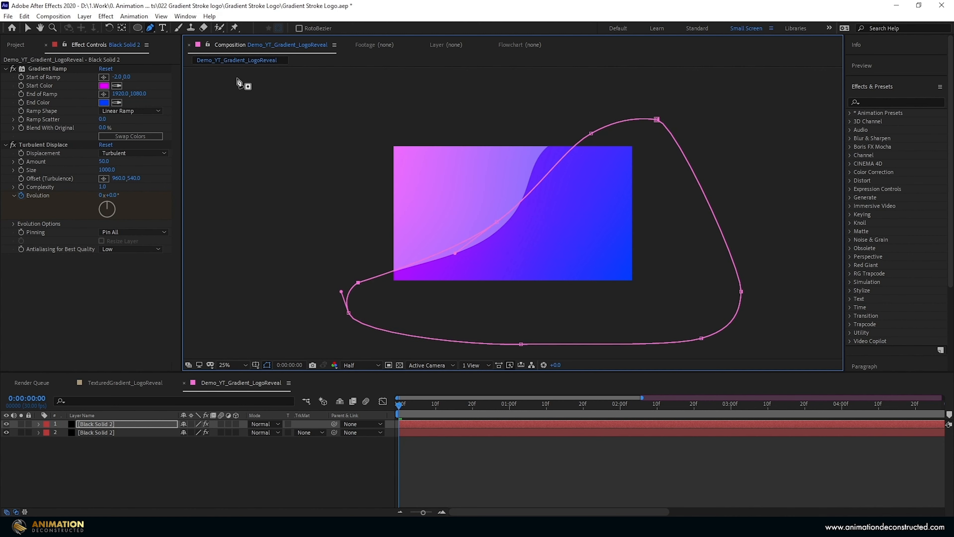
# - Set the new mask's Mask Feather to 1000 pixels
pyautogui.press('m')
pyautogui.press('m')
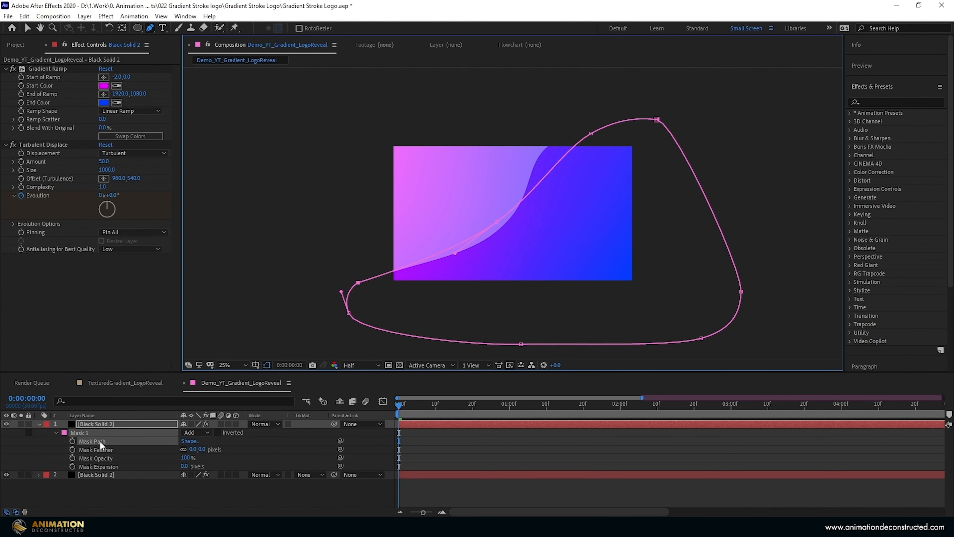
pyautogui.moveTo(193, 449); pyautogui.dragTo(504, 442)
pyautogui.press('v')
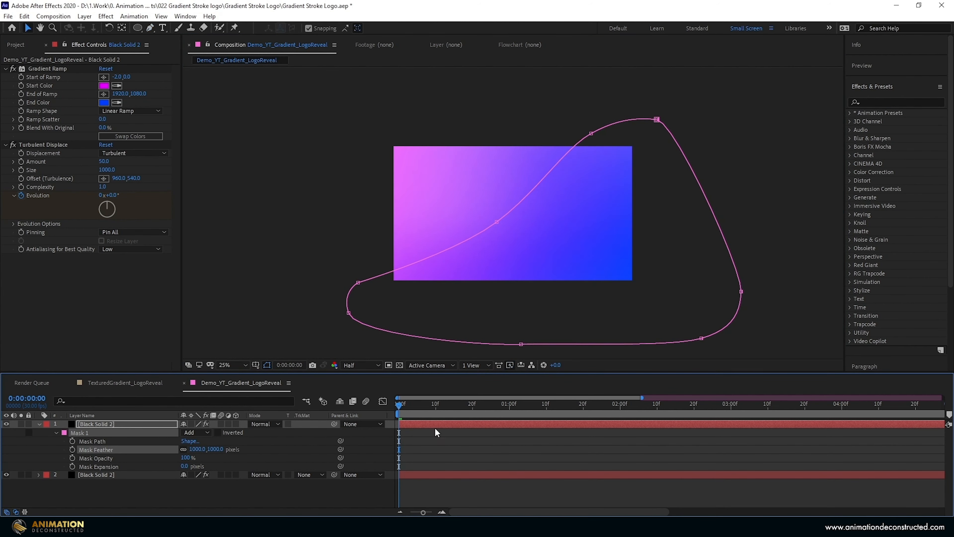
# - Keyframe the Mask Path at the first frame and at 0:00:10:29, rotating and repositioning the mask at the end keyframe
pyautogui.click(72, 441)
pyautogui.moveTo(643, 399); pyautogui.dragTo(952, 402)
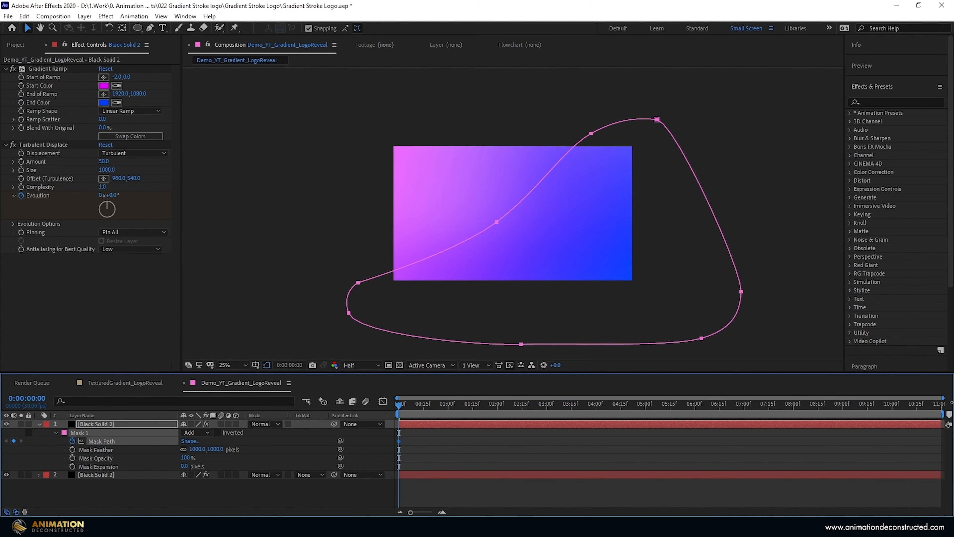
pyautogui.press('End')
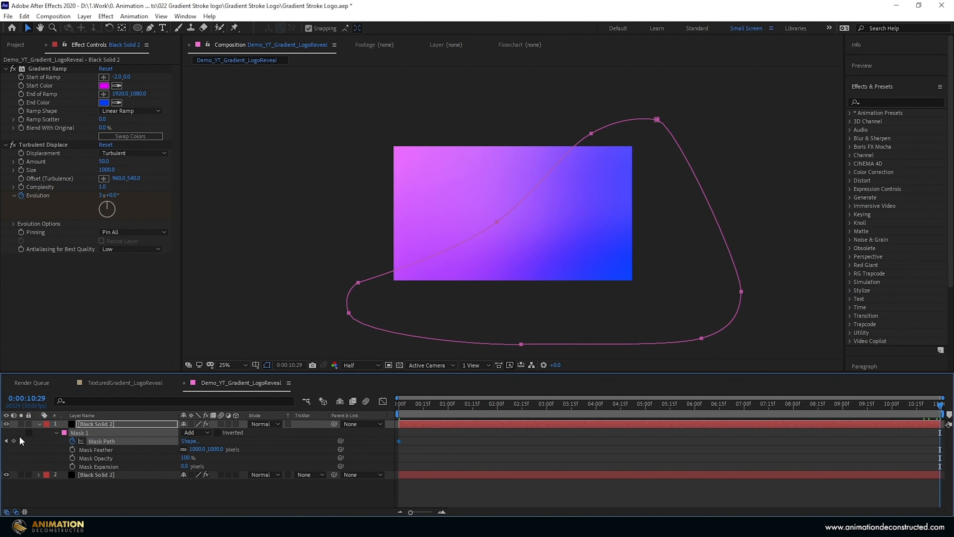
pyautogui.click(14, 442)
pyautogui.doubleClick(670, 341)
pyautogui.moveTo(749, 315); pyautogui.dragTo(377, 218)
pyautogui.moveTo(552, 278); pyautogui.dragTo(468, 250)
pyautogui.press('Return')
# - Paste a Mask Path keyframe at 0:00:05:00, rotate and reposition the mask there, and return to the first frame
pyautogui.moveTo(940, 405); pyautogui.dragTo(645, 409)
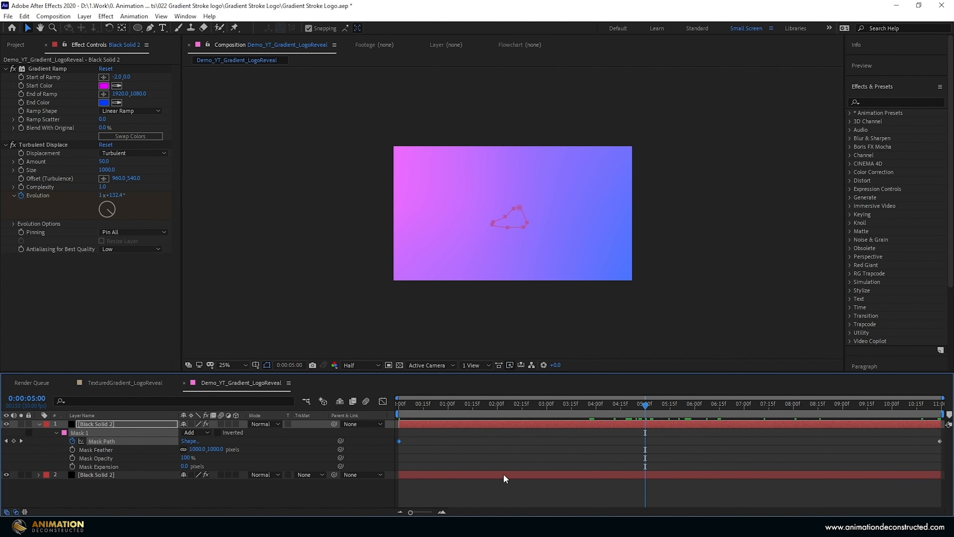
pyautogui.hotkey('ctrl', 'v')
pyautogui.doubleClick(726, 329)
pyautogui.moveTo(769, 173); pyautogui.dragTo(484, 96)
pyautogui.moveTo(554, 175); pyautogui.dragTo(497, 147)
pyautogui.moveTo(488, 410); pyautogui.dragTo(374, 399)
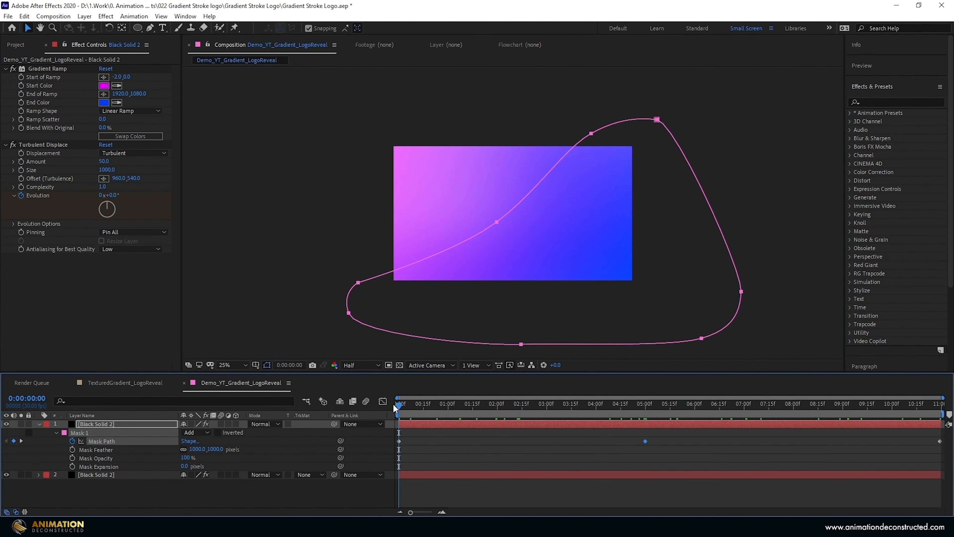
# - Pre-compose both gradient solids into a new composition named Gradient 1
pyautogui.press('u')
pyautogui.click(92, 424)
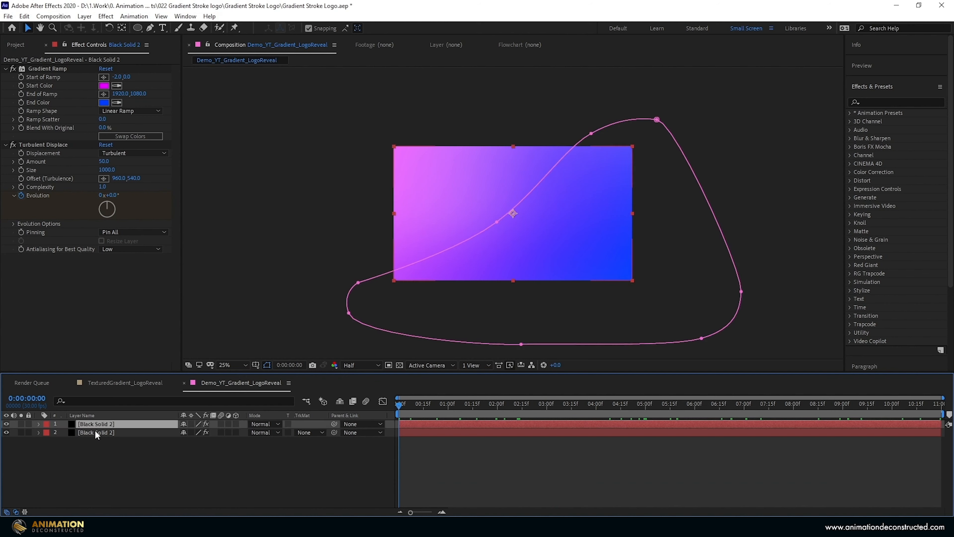
pyautogui.keyDown('shift'); pyautogui.click(95, 431); pyautogui.keyUp('shift')
pyautogui.hotkey('ctrl', 'shift', 'c')
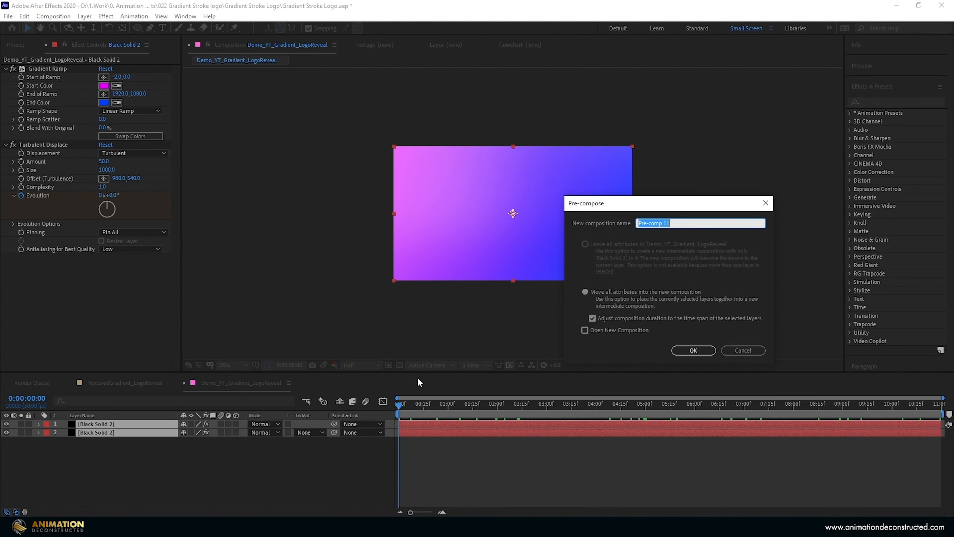
pyautogui.write('Gradient 1')
pyautogui.click(693, 350)
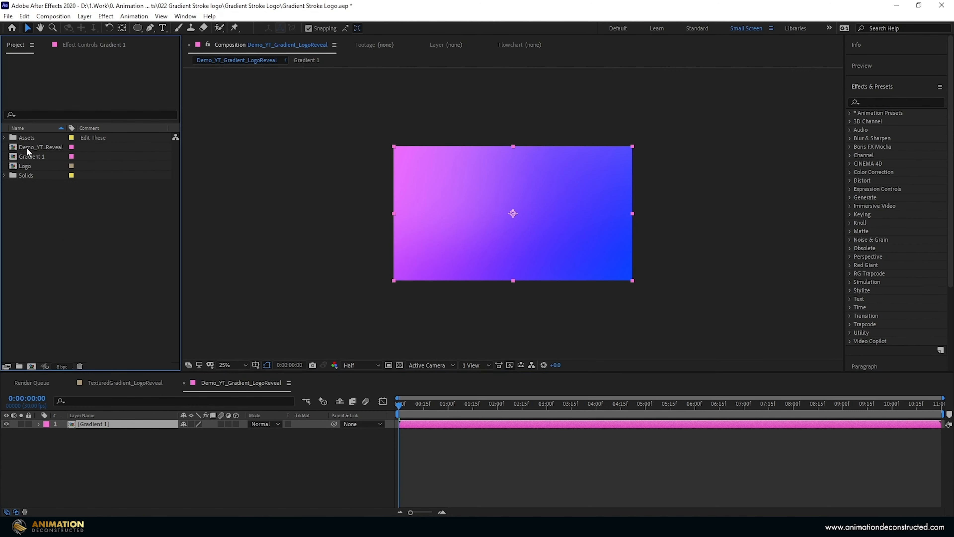
# - Duplicate the Gradient 1 composition three times, open Gradient 2 and select its lower solid
pyautogui.click(27, 155)
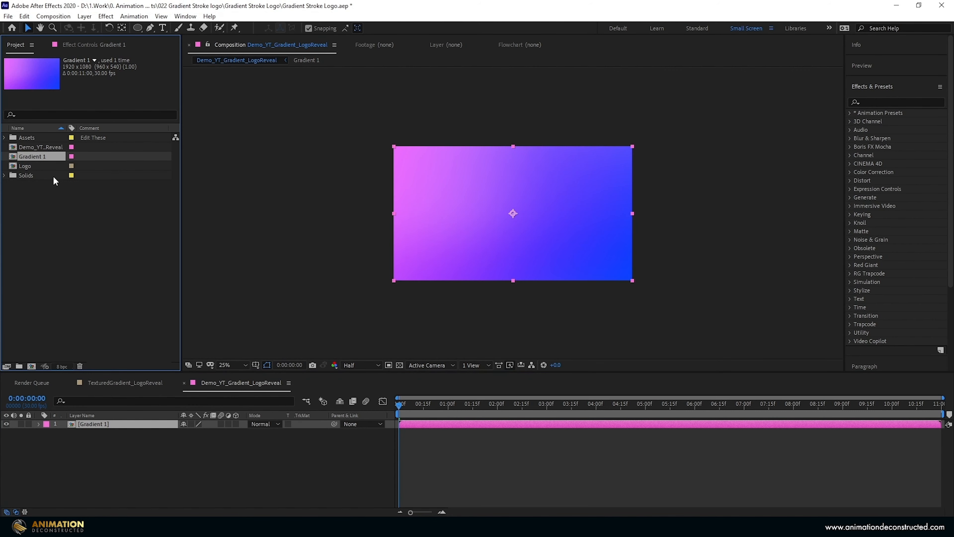
pyautogui.hotkey('ctrl', 'd')
pyautogui.hotkey('ctrl', 'd')
pyautogui.hotkey('ctrl', 'd')
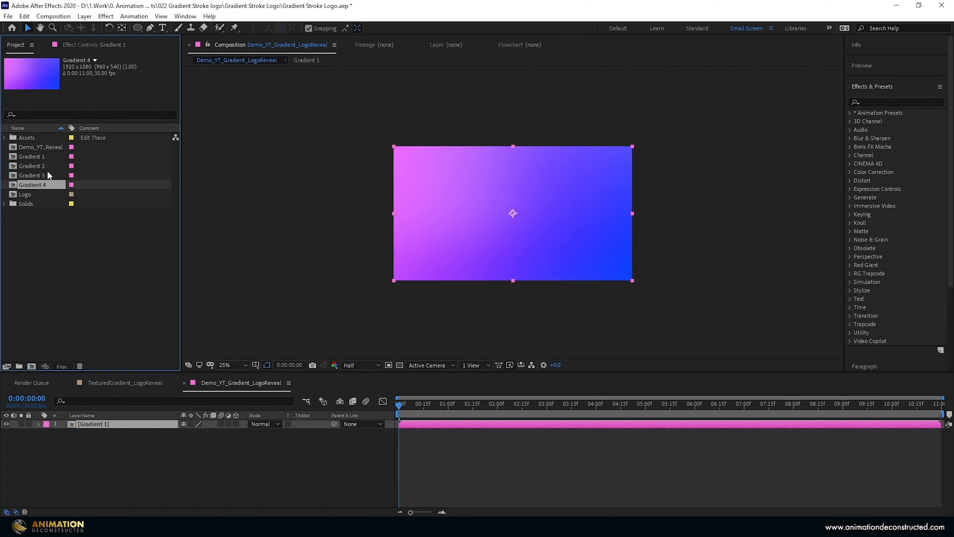
pyautogui.doubleClick(45, 168)
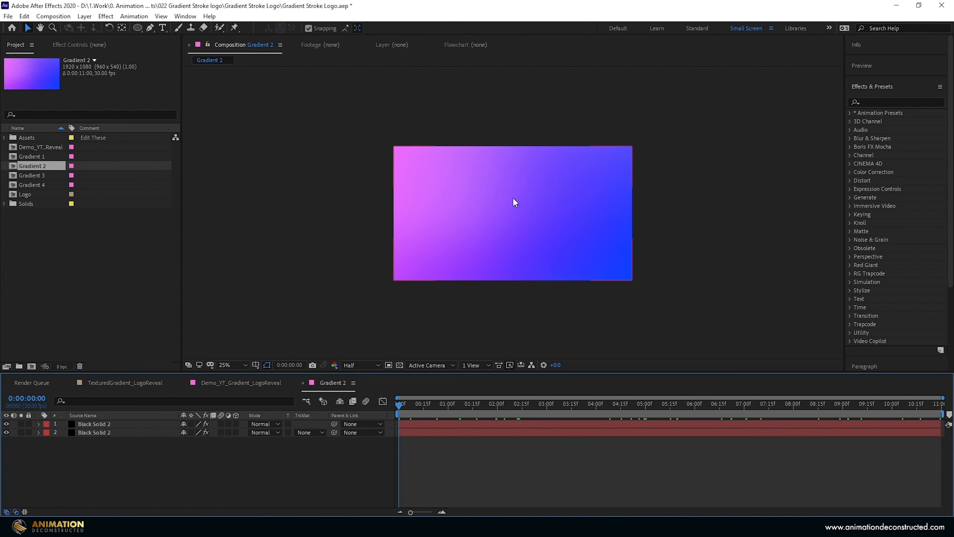
pyautogui.click(84, 433)
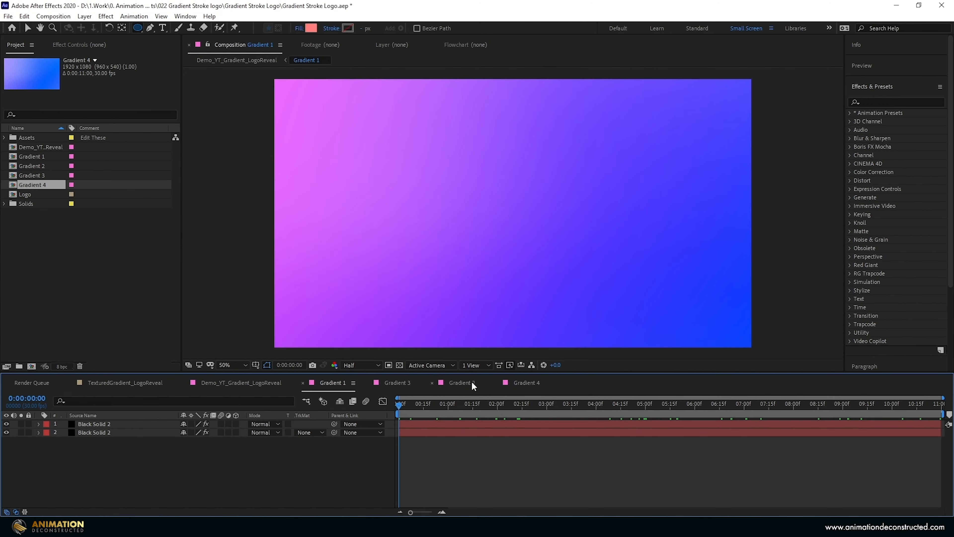
# - Compare the colour variations in the Gradient 3 and Gradient 2 compositions
pyautogui.click(396, 383)
pyautogui.click(459, 382)
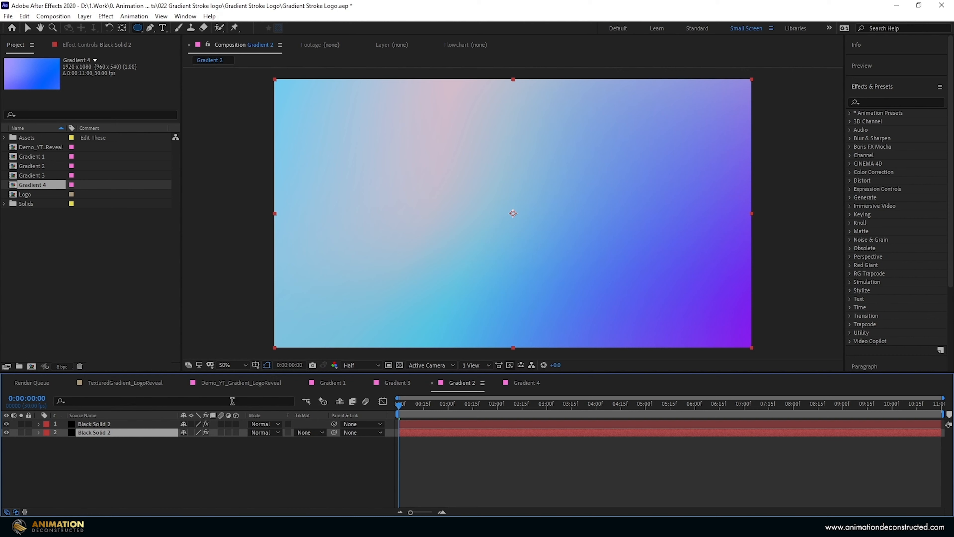
# - Examine the Gradient Ramp settings of both solids in the Gradient 2 and Gradient 3 compositions
pyautogui.click(86, 46)
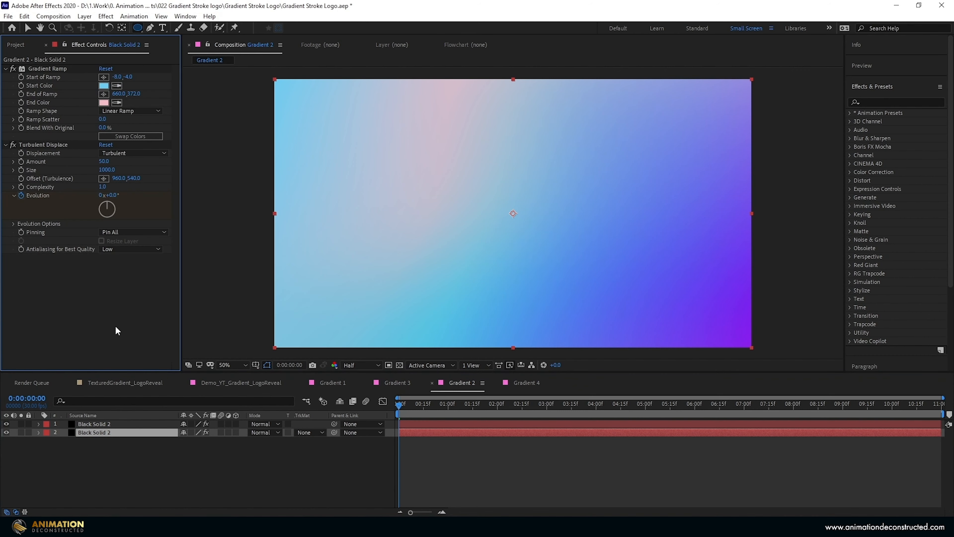
pyautogui.click(100, 423)
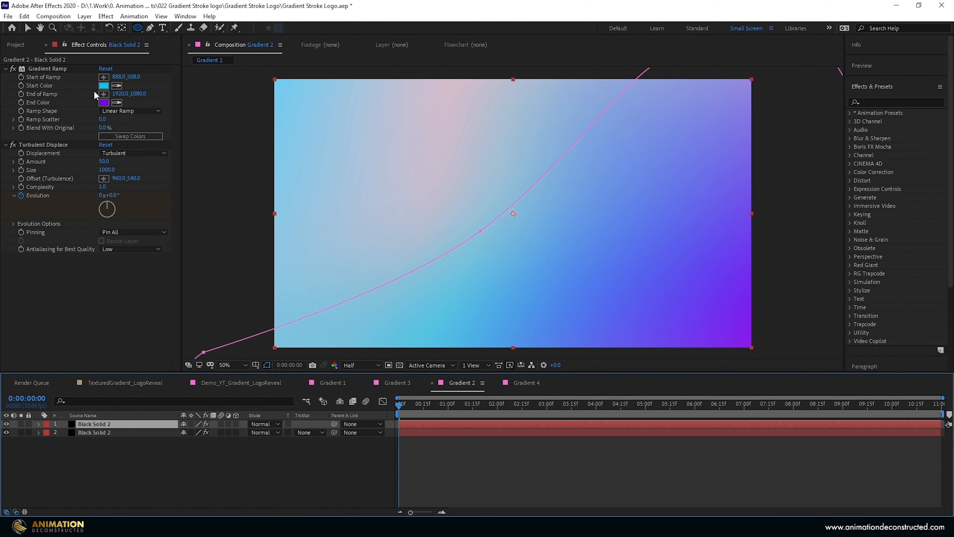
pyautogui.click(398, 383)
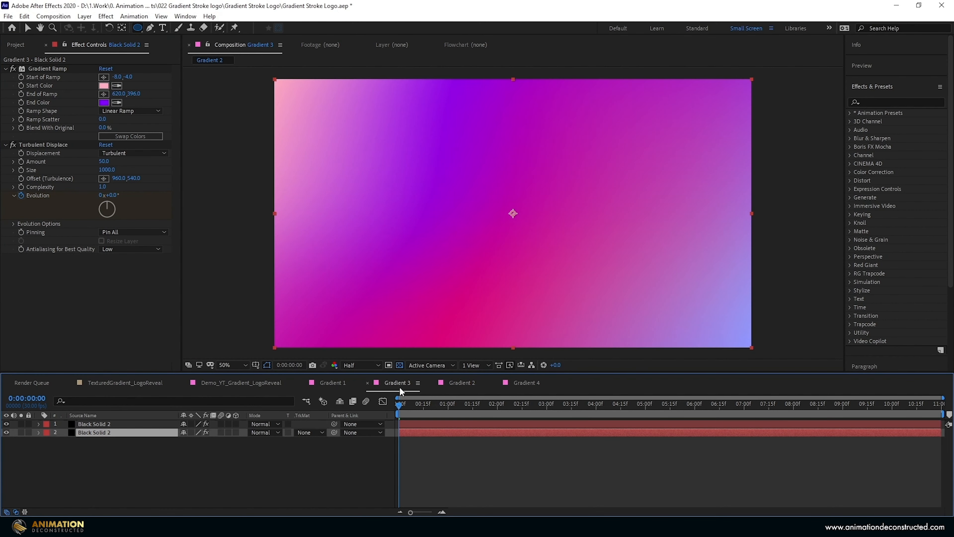
pyautogui.click(37, 67)
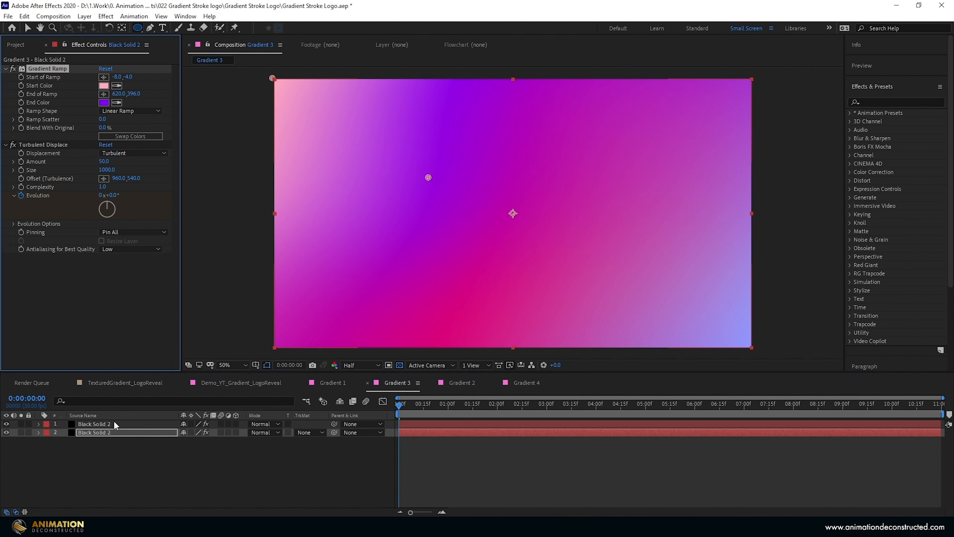
pyautogui.click(93, 424)
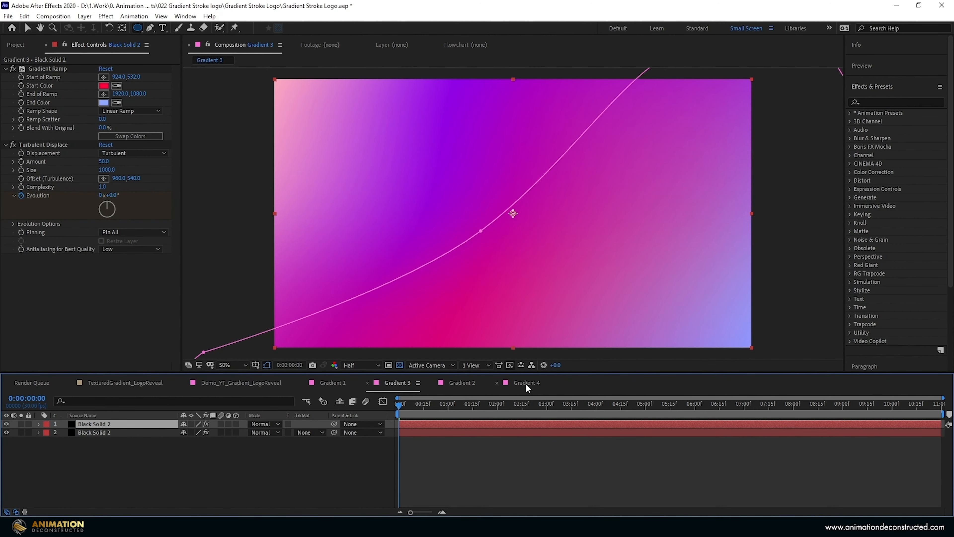
# - Add an adjustment layer to the Gradient 4 composition and apply the CC Color Offset effect to it
pyautogui.click(526, 384)
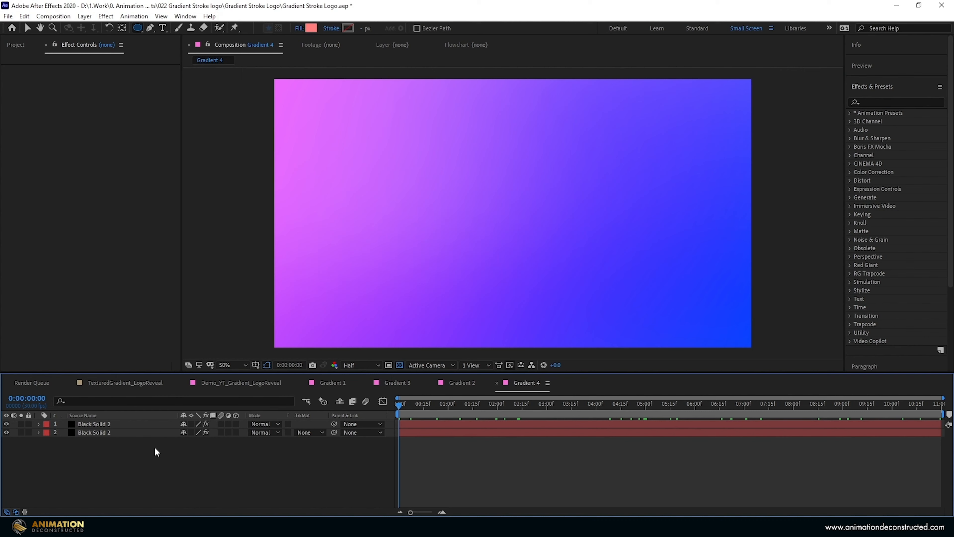
pyautogui.rightClick(123, 456)
pyautogui.moveTo(151, 353)
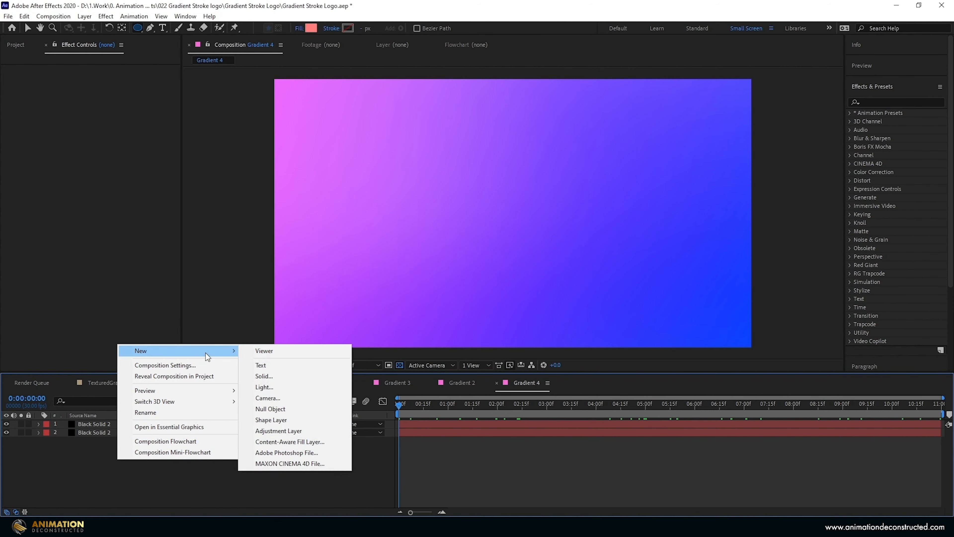
pyautogui.click(319, 432)
pyautogui.click(877, 102)
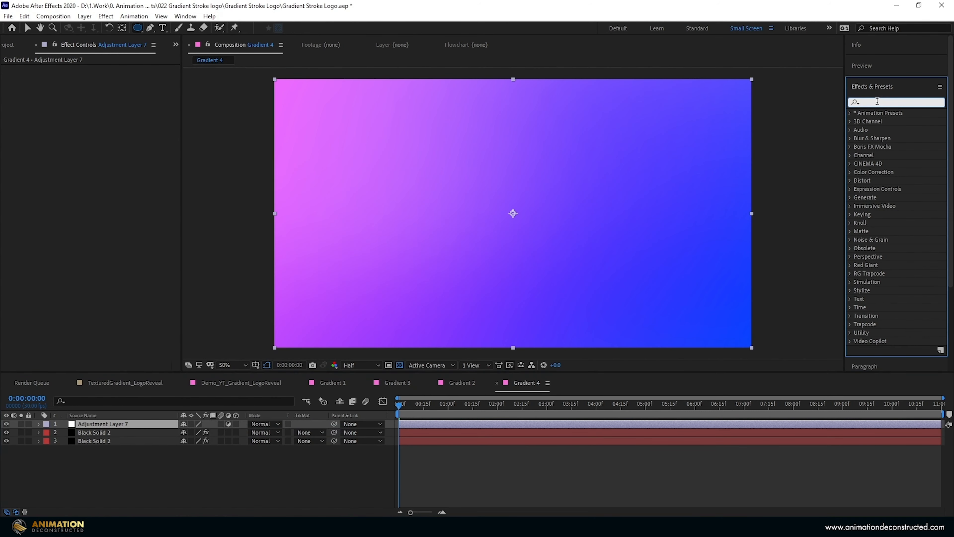
pyautogui.write('cc colo')
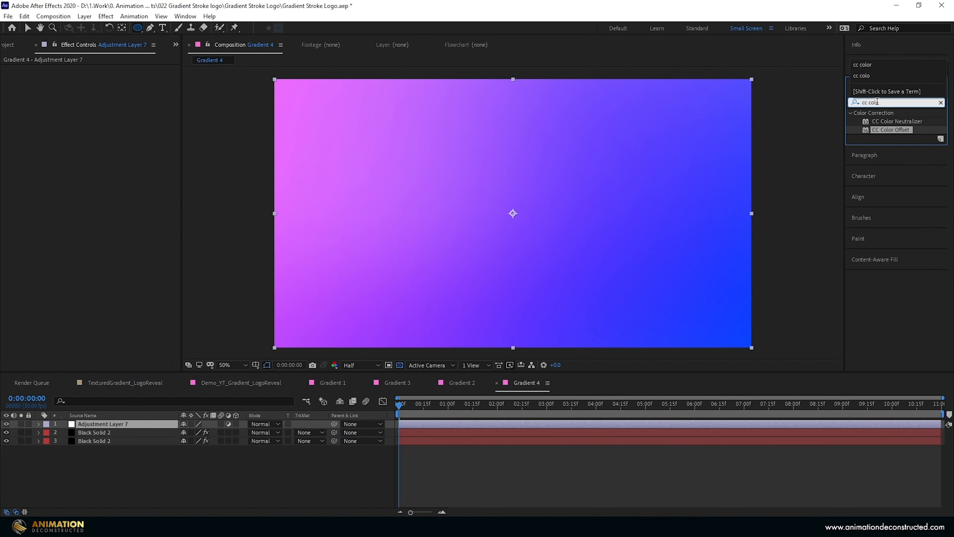
pyautogui.moveTo(891, 130); pyautogui.dragTo(3, 88)
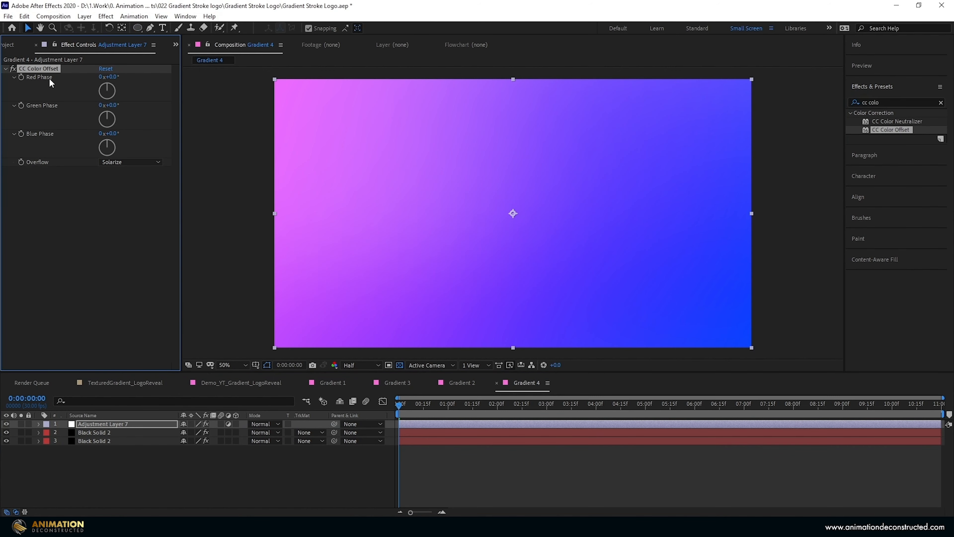
# - Set the CC Color Offset Red Phase to -90° and the Green Phase to 60°
pyautogui.click(114, 77)
pyautogui.write('-90')
pyautogui.press('Return')
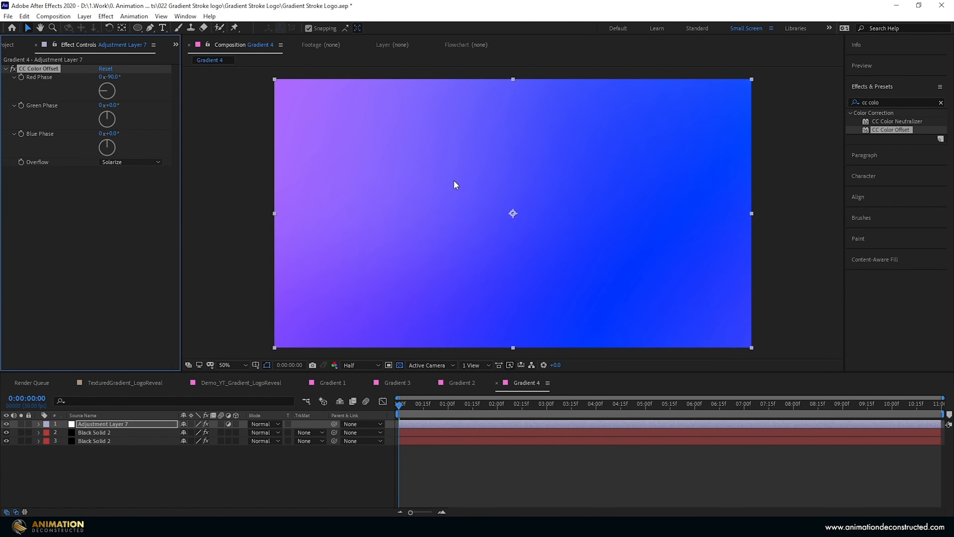
pyautogui.click(113, 106)
pyautogui.write('60')
pyautogui.press('Return')
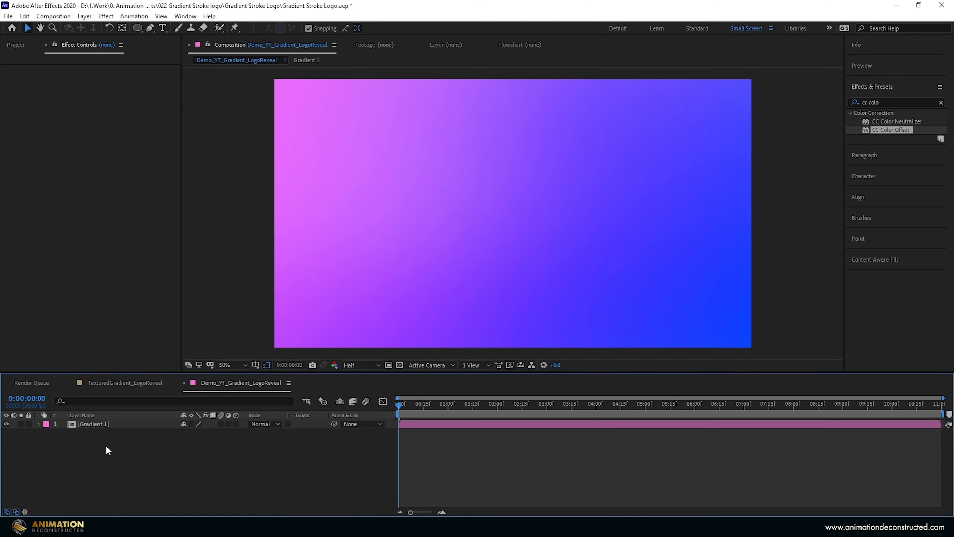
# - Create a black 1920 x 1080 solid named Pulse1 above Gradient 1 in the Demo_YT_Gradient_LogoReveal composition
pyautogui.rightClick(104, 447)
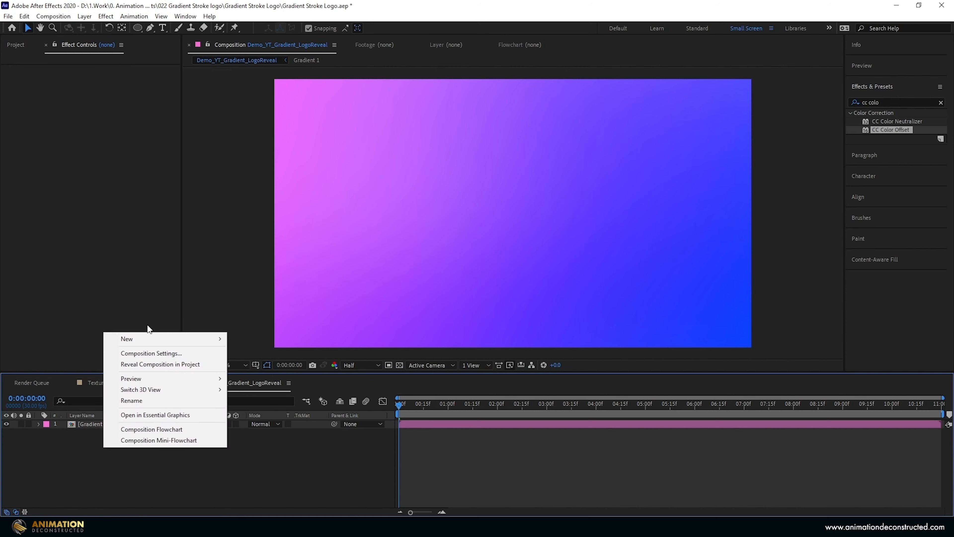
pyautogui.moveTo(145, 340)
pyautogui.click(296, 363)
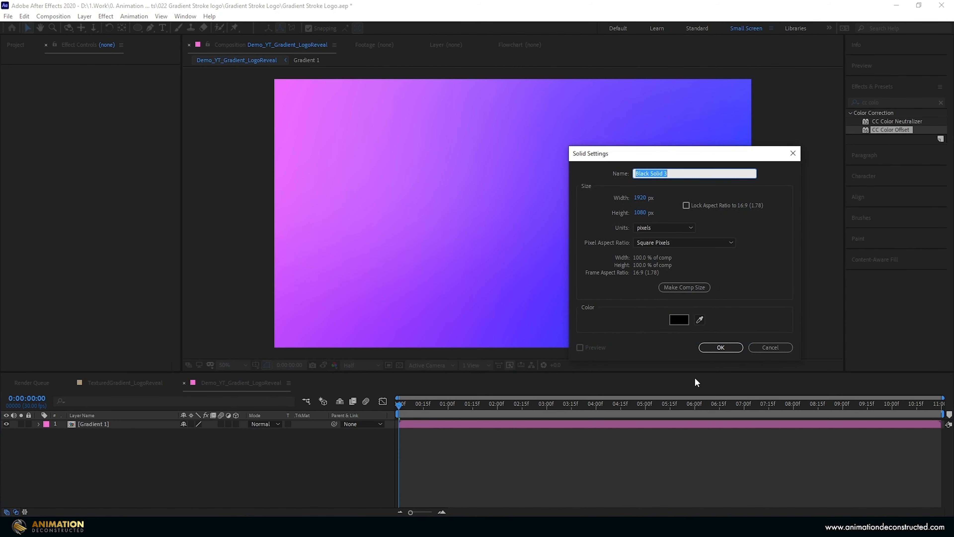
pyautogui.write('Pulse1')
pyautogui.press('Return')
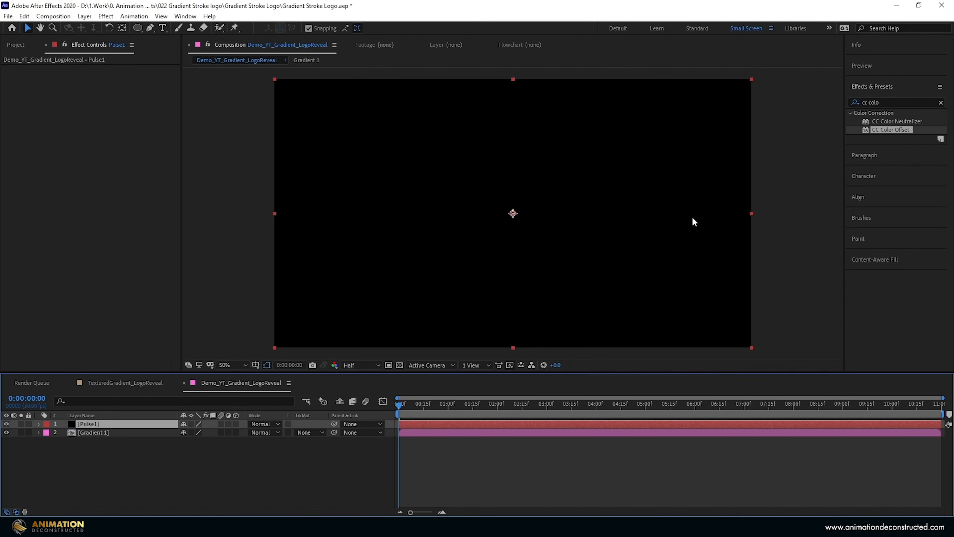
# - Draw a circular mask with the Ellipse tool from the centre of the Pulse1 solid
pyautogui.click(138, 27)
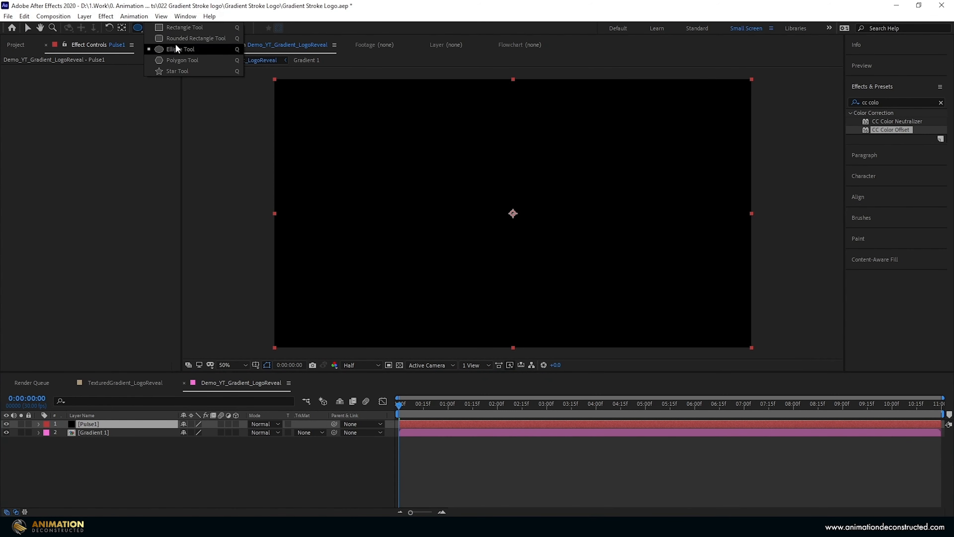
pyautogui.click(173, 52)
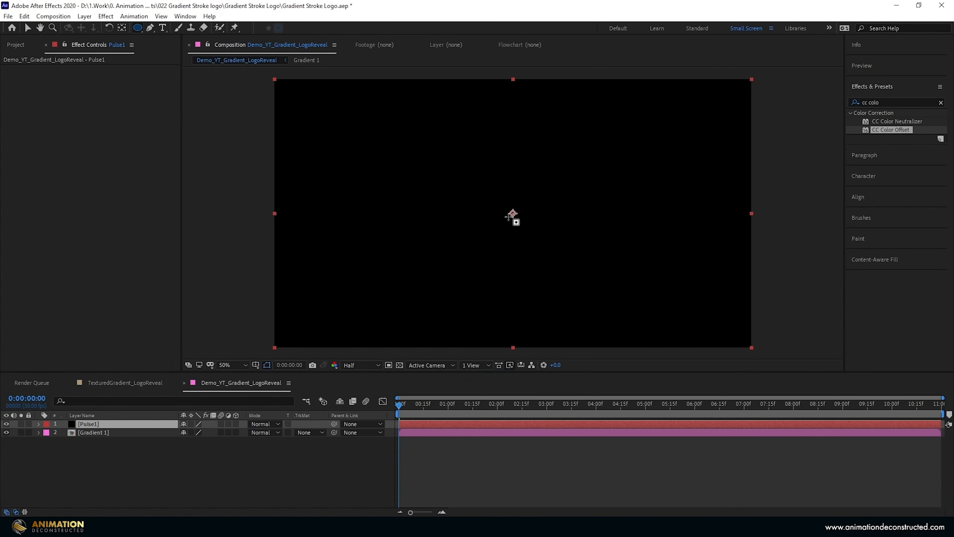
pyautogui.moveTo(512, 214)
pyautogui.mouseDown()
pyautogui.moveTo(587, 145)
pyautogui.moveTo(607, 92)
pyautogui.moveTo(594, 114)
pyautogui.mouseUp()
# - Feather the Pulse1 mask inward on its upper-left edge with the Mask Feather tool, keeping the right edge sharp
pyautogui.moveTo(152, 28); pyautogui.dragTo(175, 74)
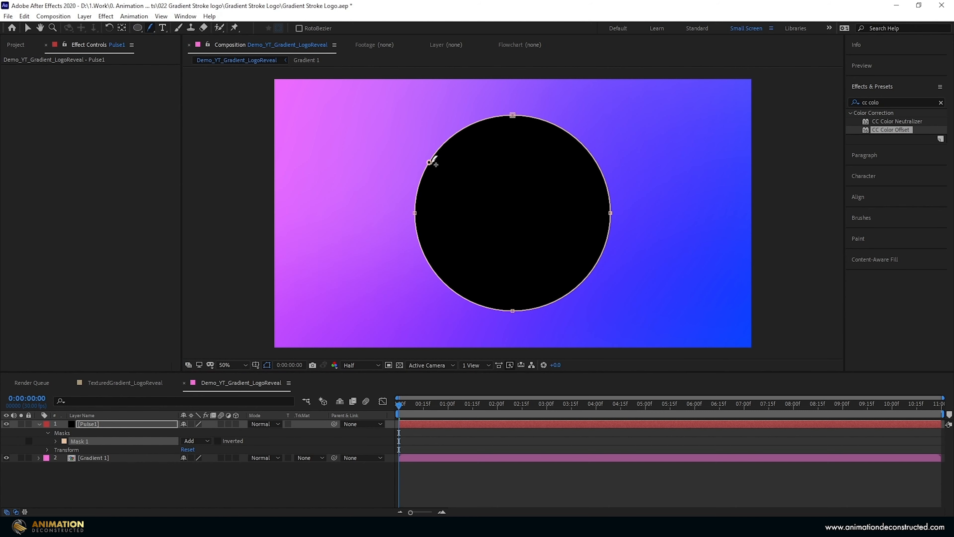
pyautogui.moveTo(429, 162); pyautogui.dragTo(454, 176)
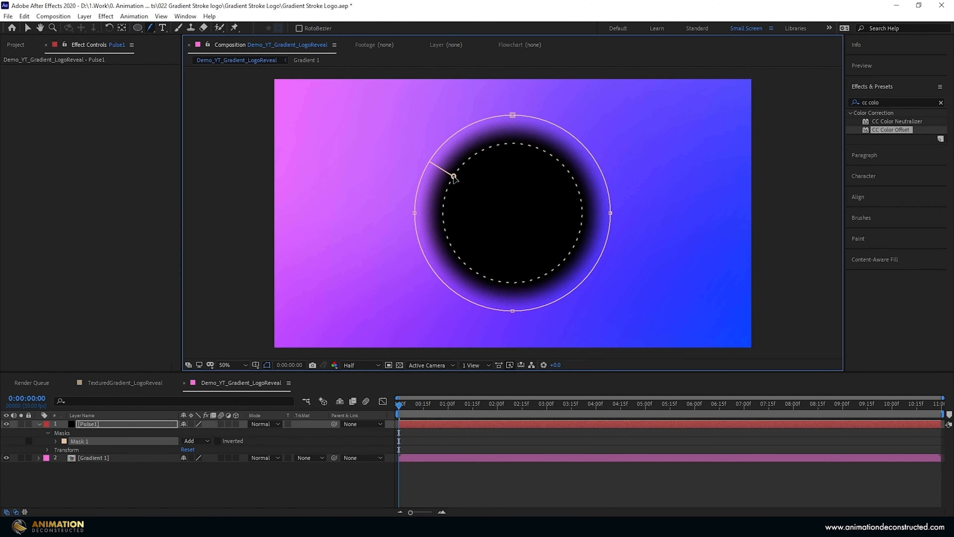
pyautogui.click(584, 218)
pyautogui.moveTo(584, 220); pyautogui.dragTo(612, 215)
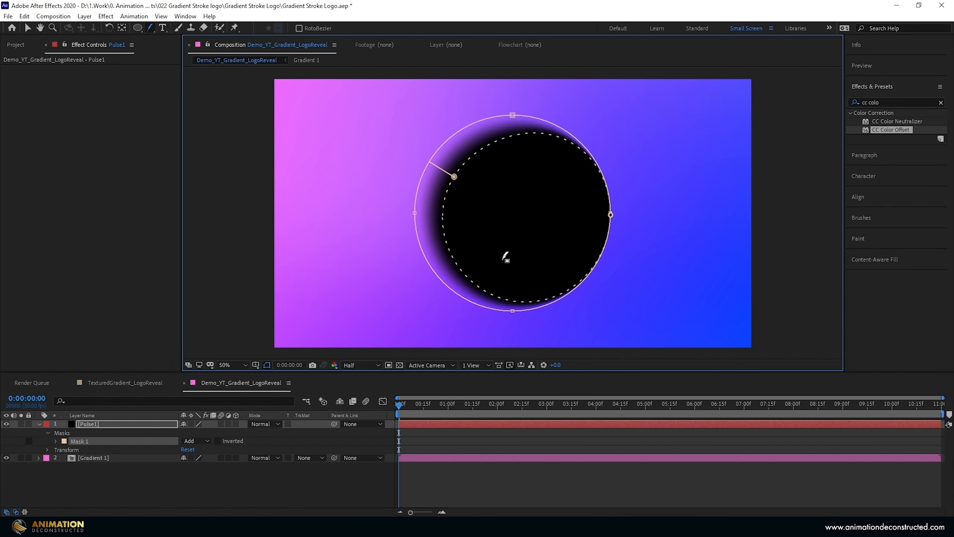
pyautogui.press('v')
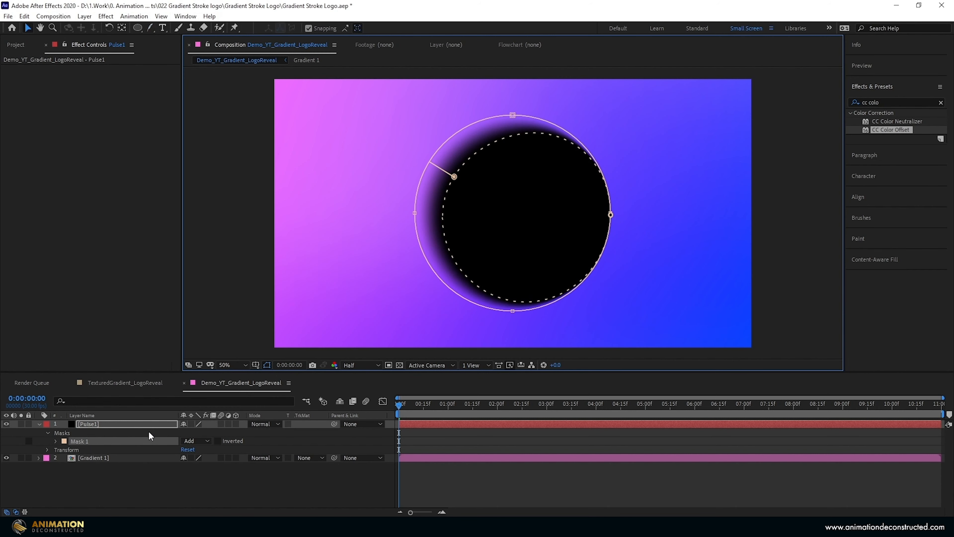
# - Add a Scale keyframe to Pulse1, move it to 0:00:00:25, and display the layer's Rotation property too
pyautogui.press('s')
pyautogui.hotkey('alt', 'shift', 's')
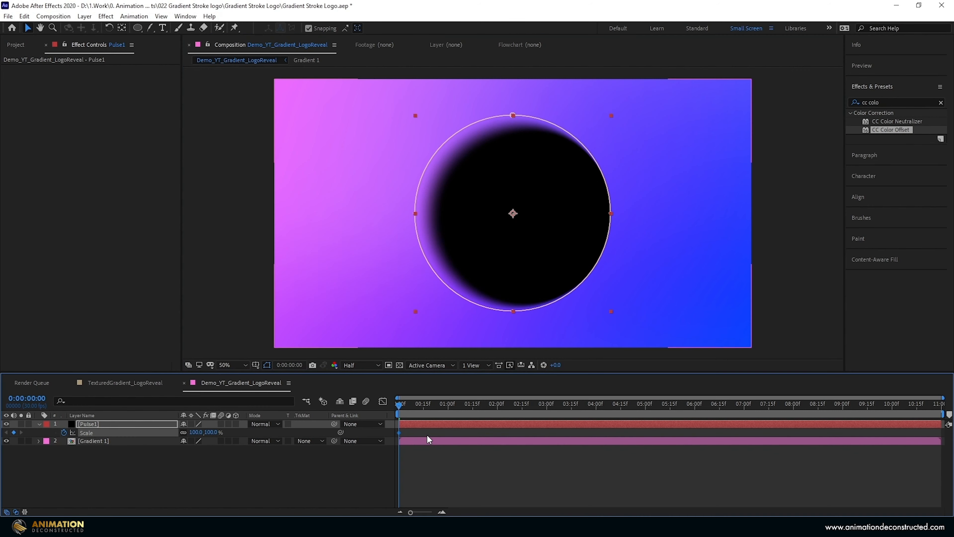
pyautogui.hotkey('shift', 'r')
pyautogui.moveTo(943, 397); pyautogui.dragTo(668, 398)
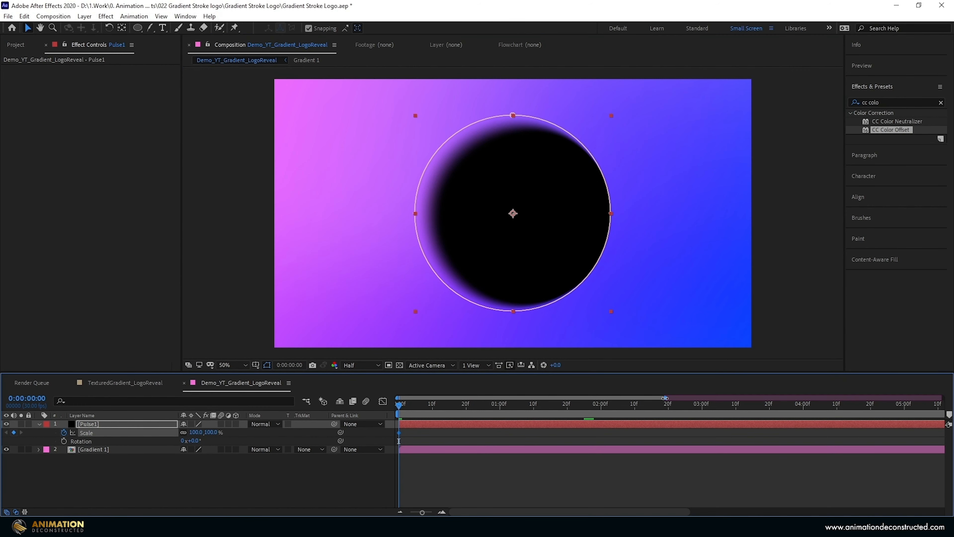
pyautogui.moveTo(399, 432); pyautogui.dragTo(413, 433)
pyautogui.moveTo(665, 398); pyautogui.dragTo(631, 398)
# - Animate Pulse1's scale from 0% at the first frame to 400% at 0:00:00:25
pyautogui.click(197, 432)
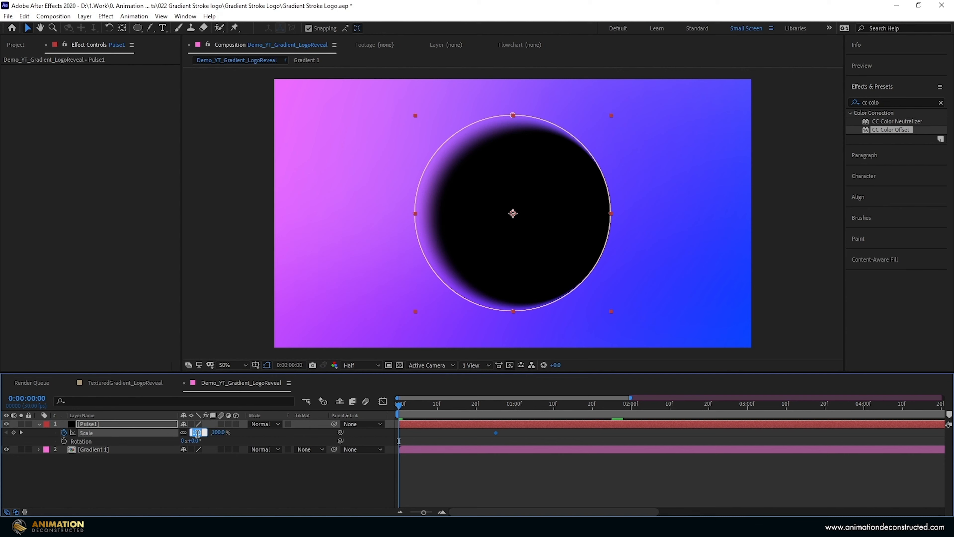
pyautogui.write('0')
pyautogui.press('Return')
pyautogui.moveTo(397, 412); pyautogui.dragTo(495, 434)
pyautogui.moveTo(196, 435); pyautogui.dragTo(353, 385)
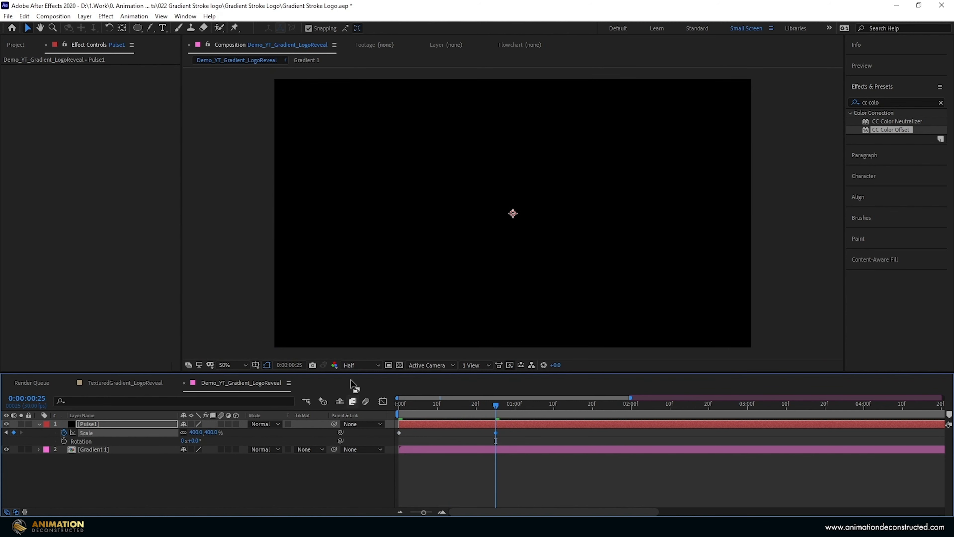
# - Animate Pulse1's rotation from 0° at the first frame to -1 revolution at 0:00:00:11, and scrub through the animation
pyautogui.press('Home')
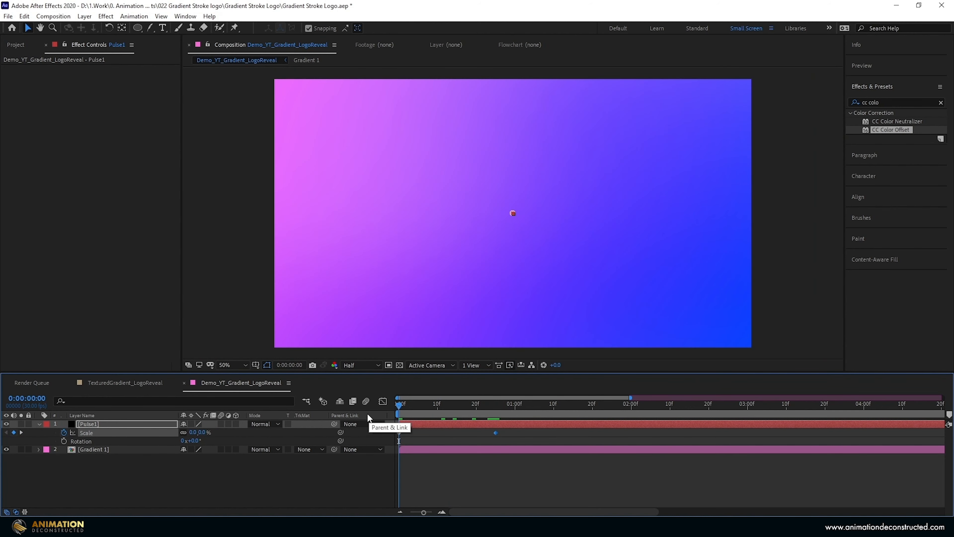
pyautogui.click(64, 441)
pyautogui.click(419, 404)
pyautogui.moveTo(420, 409); pyautogui.dragTo(443, 411)
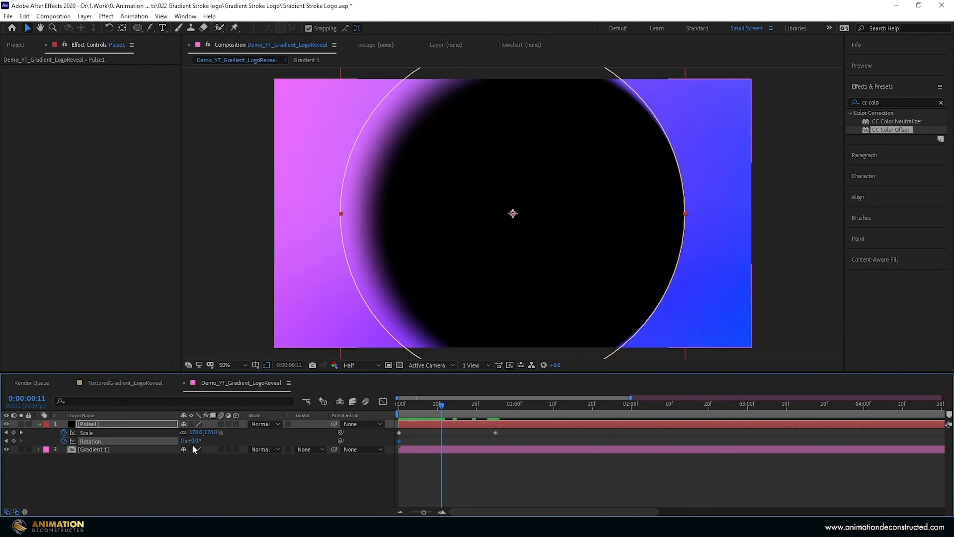
pyautogui.click(182, 443)
pyautogui.write('-1')
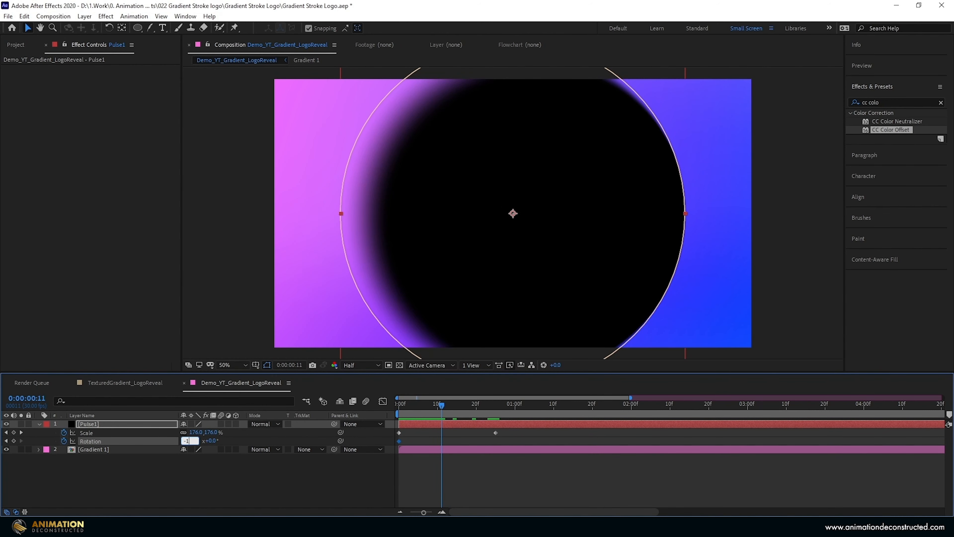
pyautogui.press('Return')
pyautogui.moveTo(441, 408); pyautogui.dragTo(493, 418)
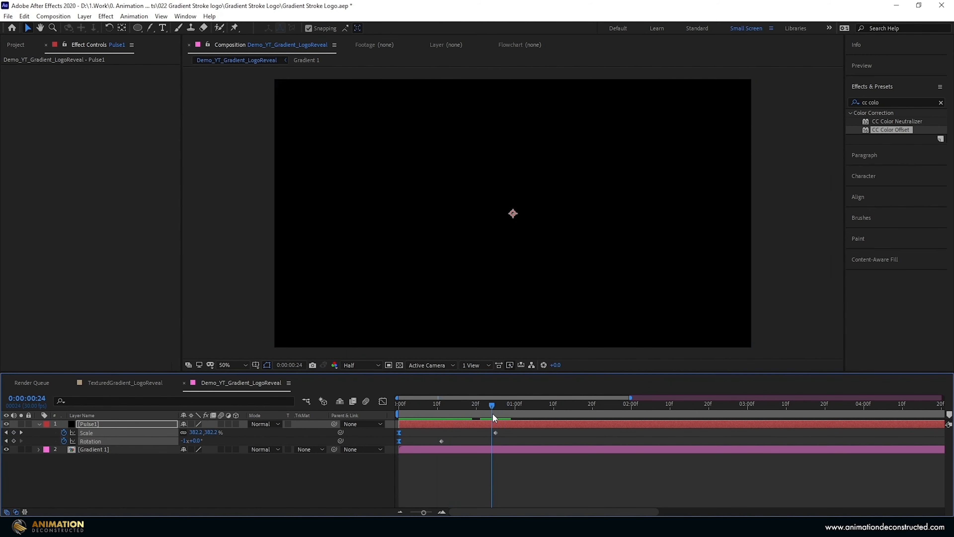
# - Duplicate the Gradient 1 layer and set the upper copy's track matte to Alpha Matte Pulse1
pyautogui.click(39, 424)
pyautogui.click(97, 433)
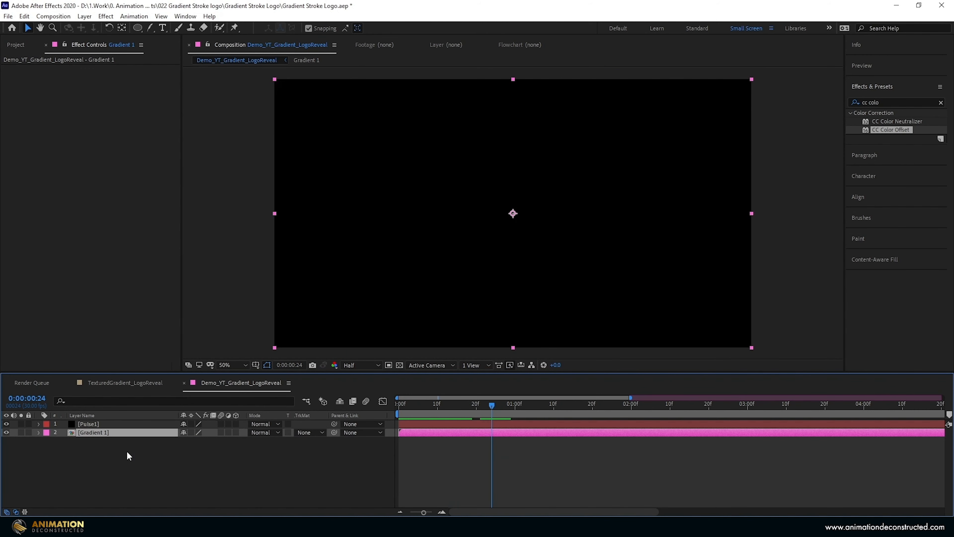
pyautogui.hotkey('ctrl', 'd')
pyautogui.click(310, 432)
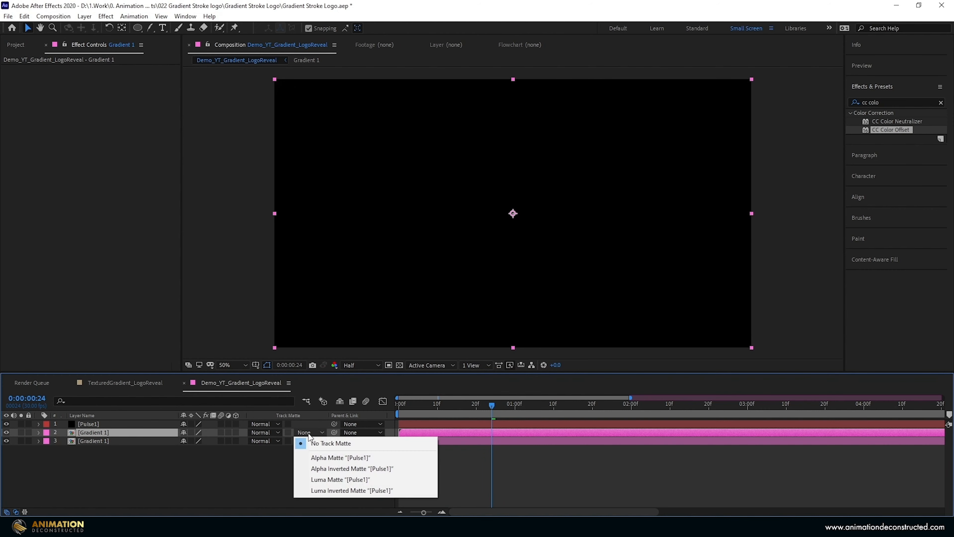
pyautogui.click(339, 457)
# - Rotate the matted Gradient 1 layer to 180° and check the pulse animation, briefly soloing that layer
pyautogui.press('r')
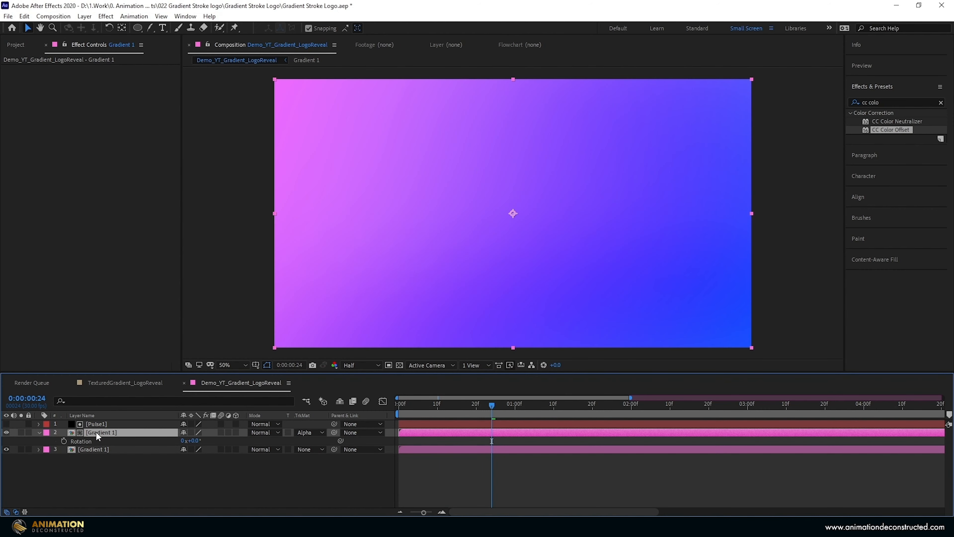
pyautogui.click(192, 441)
pyautogui.write('180')
pyautogui.press('Return')
pyautogui.moveTo(399, 404); pyautogui.dragTo(492, 408)
pyautogui.click(21, 433)
pyautogui.click(21, 432)
# - Draw a centred circular mask on the matted Gradient 1 layer and display all of its mask properties
pyautogui.press('q')
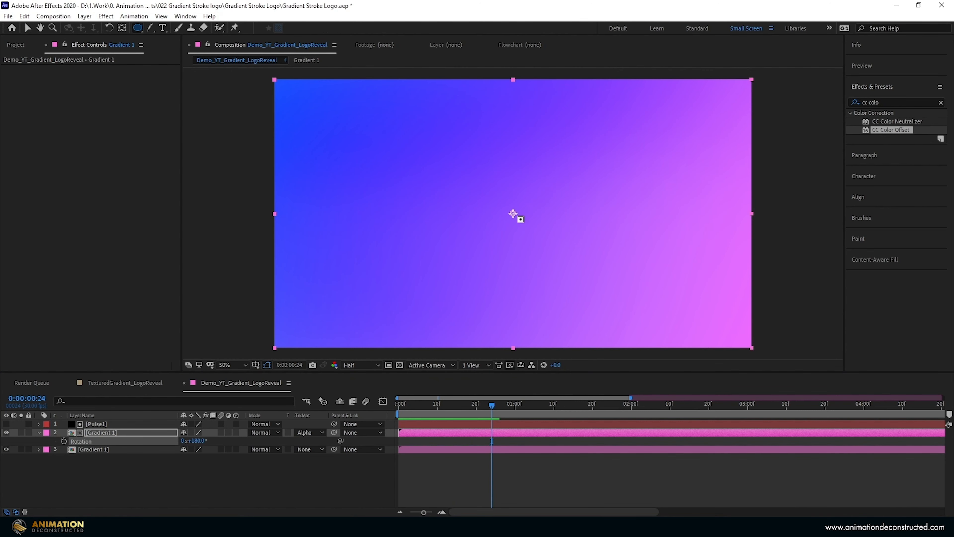
pyautogui.moveTo(513, 214)
pyautogui.mouseDown()
pyautogui.moveTo(599, 141)
pyautogui.moveTo(627, 100)
pyautogui.mouseUp()
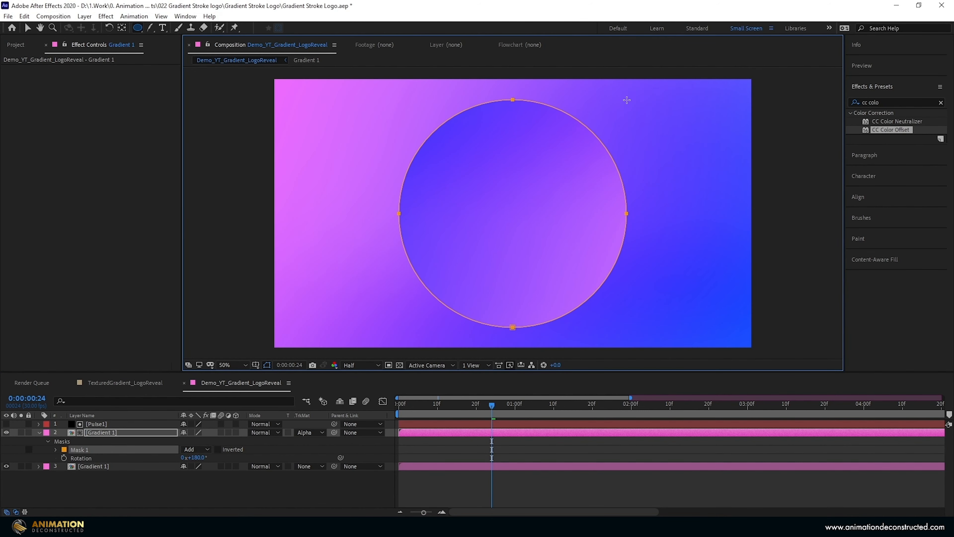
pyautogui.press('m')
pyautogui.press('m')
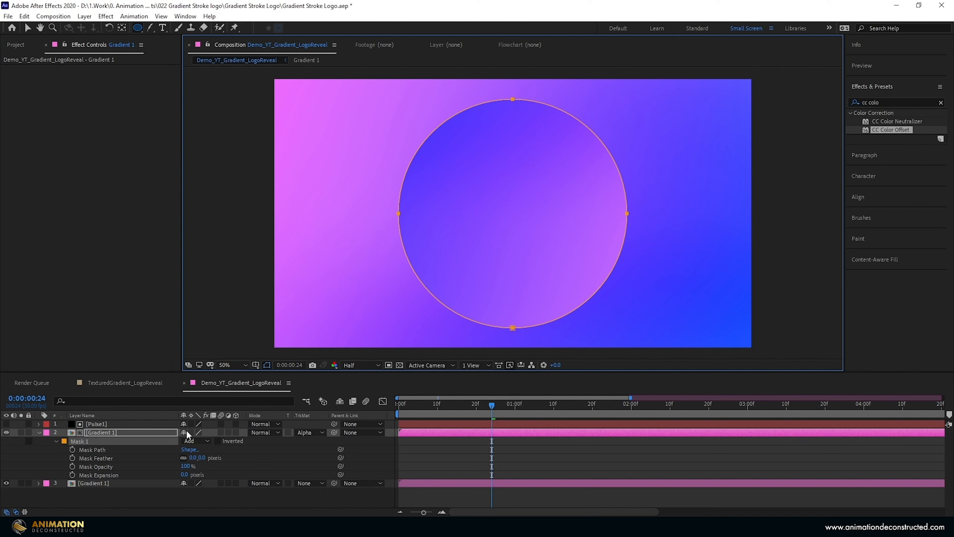
# - Feather the circular mask on the matted Gradient 1 layer by 350 pixels and invert it
pyautogui.moveTo(188, 459); pyautogui.dragTo(219, 469)
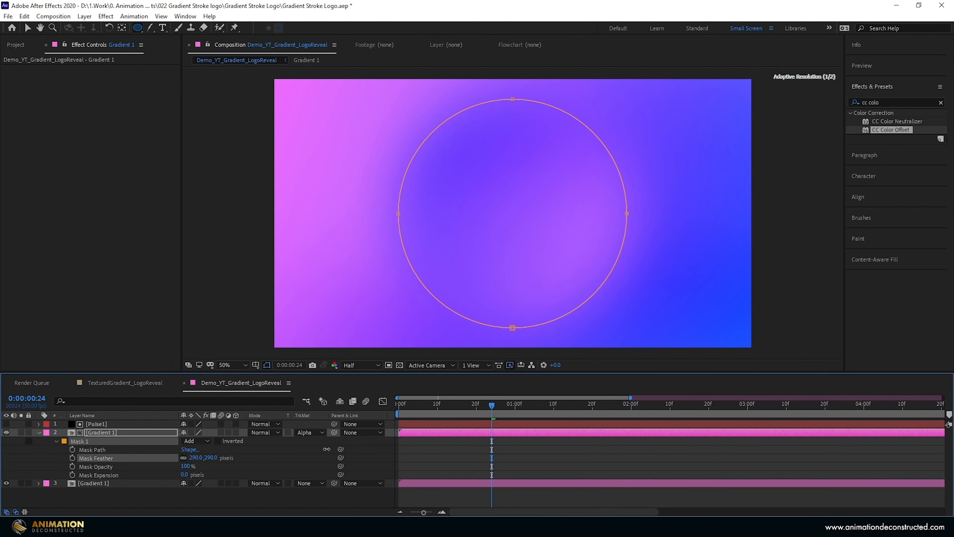
pyautogui.click(196, 457)
pyautogui.write('3')
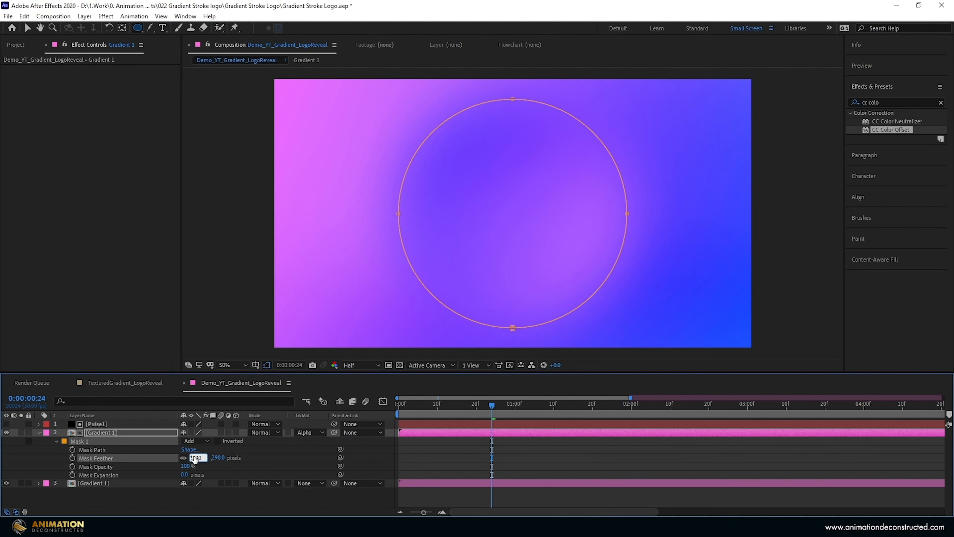
pyautogui.write('50')
pyautogui.press('Return')
pyautogui.click(218, 441)
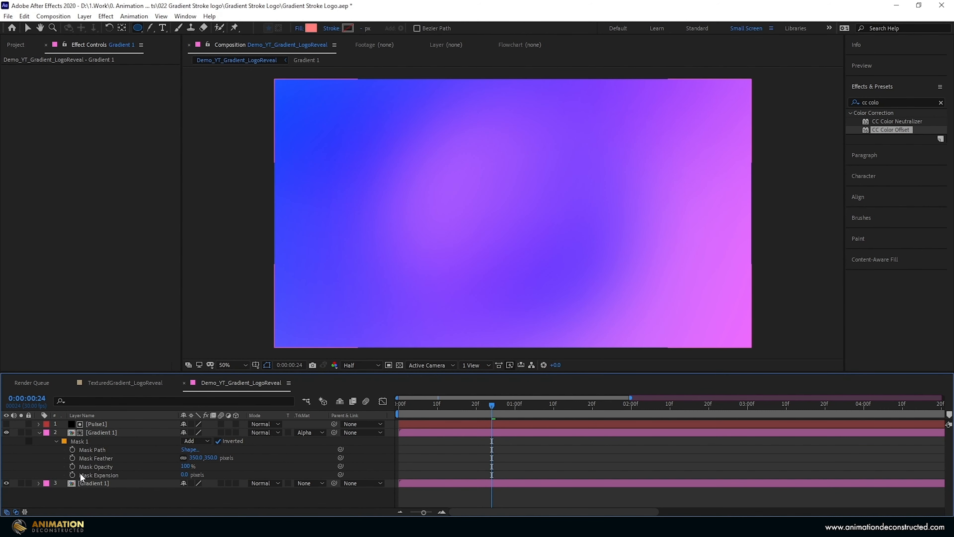
# - Animate the inverted mask's expansion from -489 pixels at 0:00:00:20 to a large positive expansion at about 0:00:01:15
pyautogui.click(476, 413)
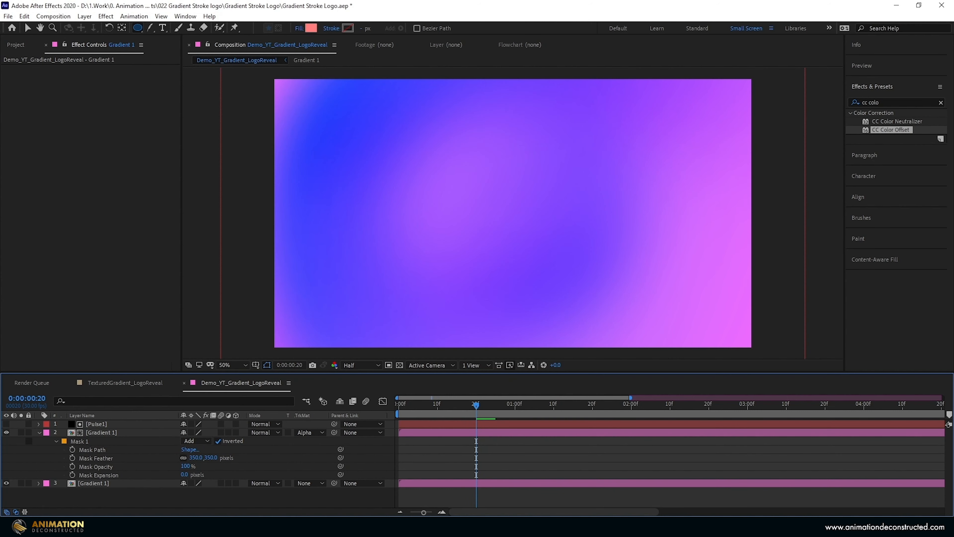
pyautogui.click(73, 474)
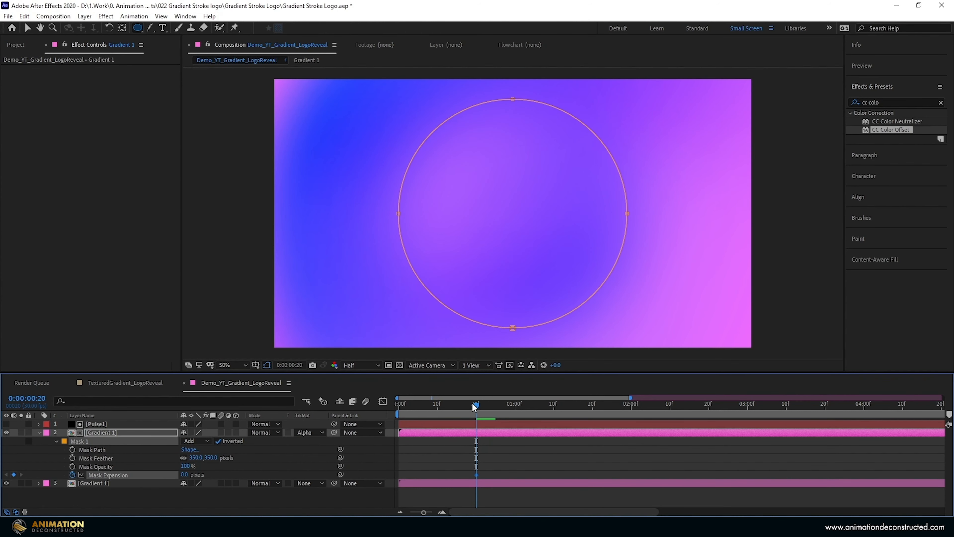
pyautogui.moveTo(472, 403); pyautogui.dragTo(573, 429)
pyautogui.moveTo(185, 474); pyautogui.dragTo(484, 484)
pyautogui.press('j')
pyautogui.moveTo(185, 475); pyautogui.dragTo(19, 485)
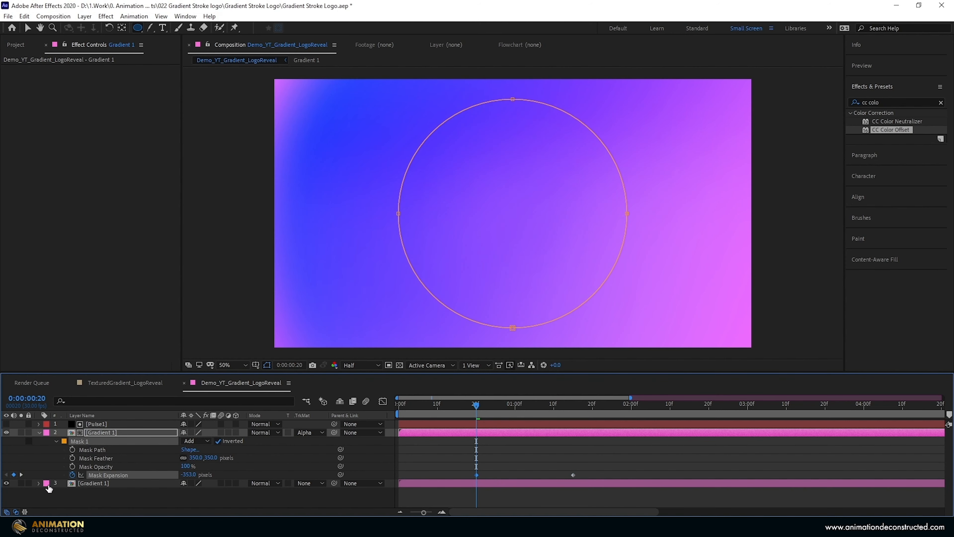
pyautogui.moveTo(188, 477); pyautogui.dragTo(131, 475)
# - Scrub through the mask animation, apply Easy Ease to both Mask Expansion keyframes and return to the first frame
pyautogui.moveTo(479, 408); pyautogui.dragTo(558, 442)
pyautogui.moveTo(466, 476); pyautogui.dragTo(453, 476)
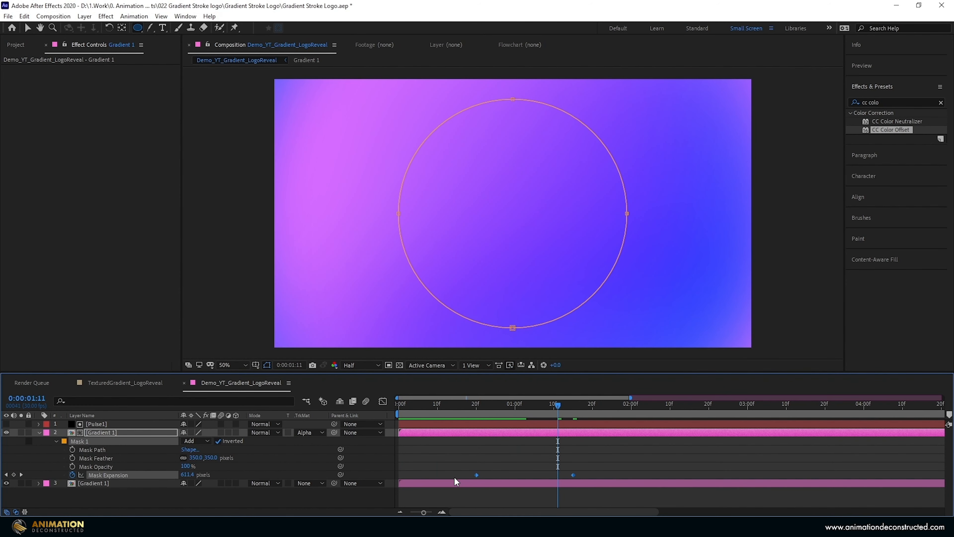
pyautogui.press('F9')
pyautogui.press('pageup')
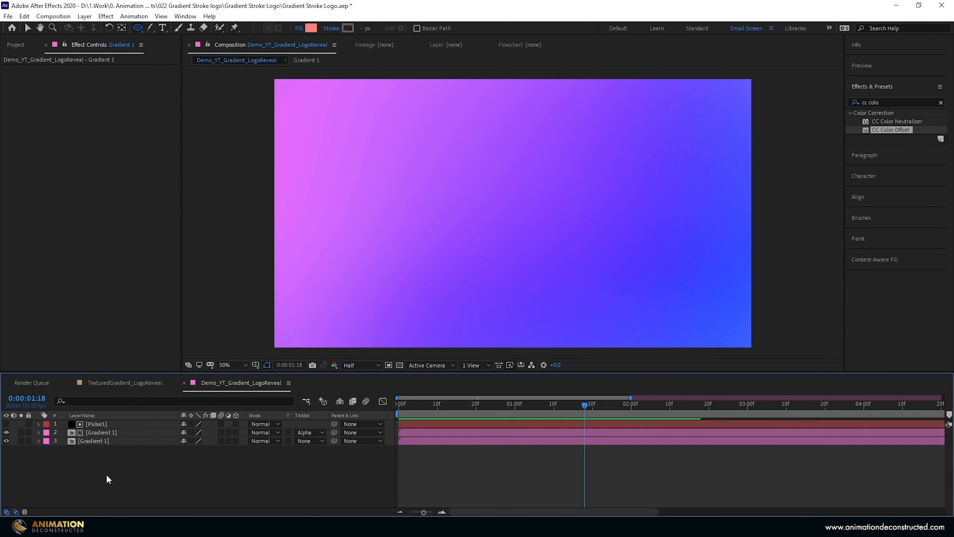
# - With no layer selected, create a shape layer with an ellipse filling the frame and reveal its modified properties
pyautogui.rightClick(107, 477)
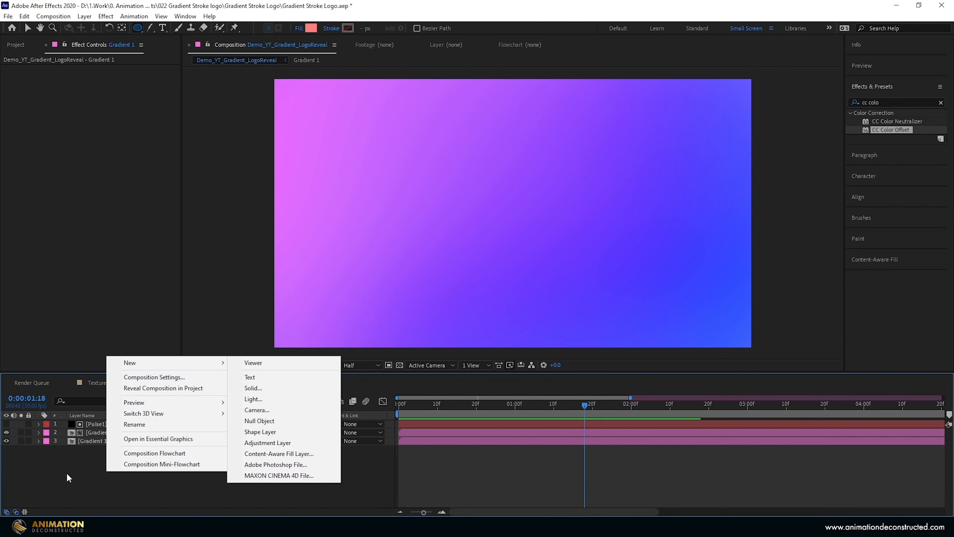
pyautogui.click(85, 479)
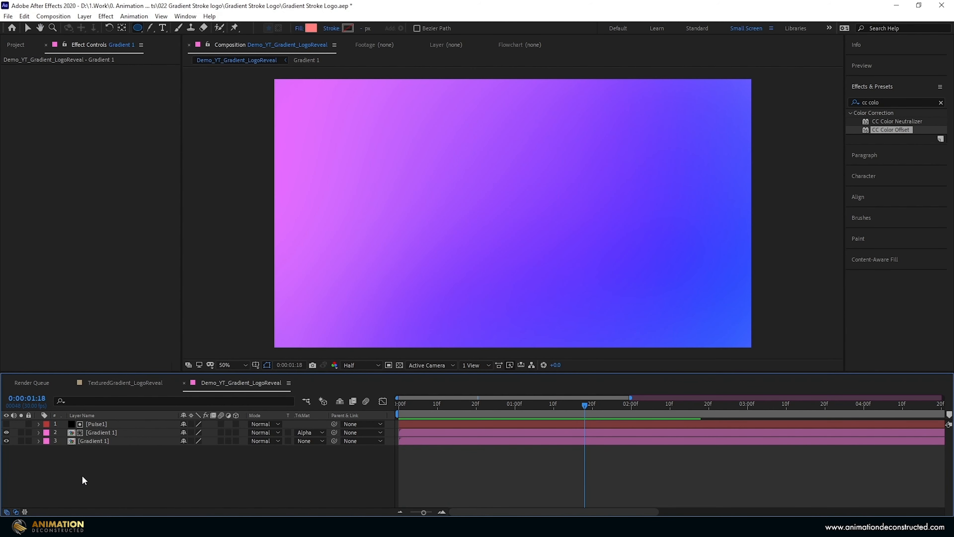
pyautogui.doubleClick(137, 28)
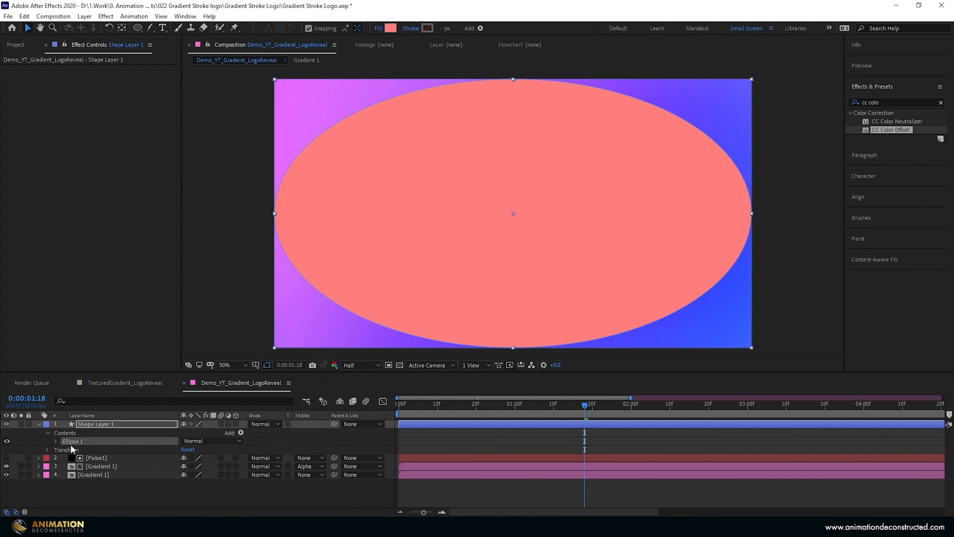
pyautogui.press('u')
pyautogui.press('u')
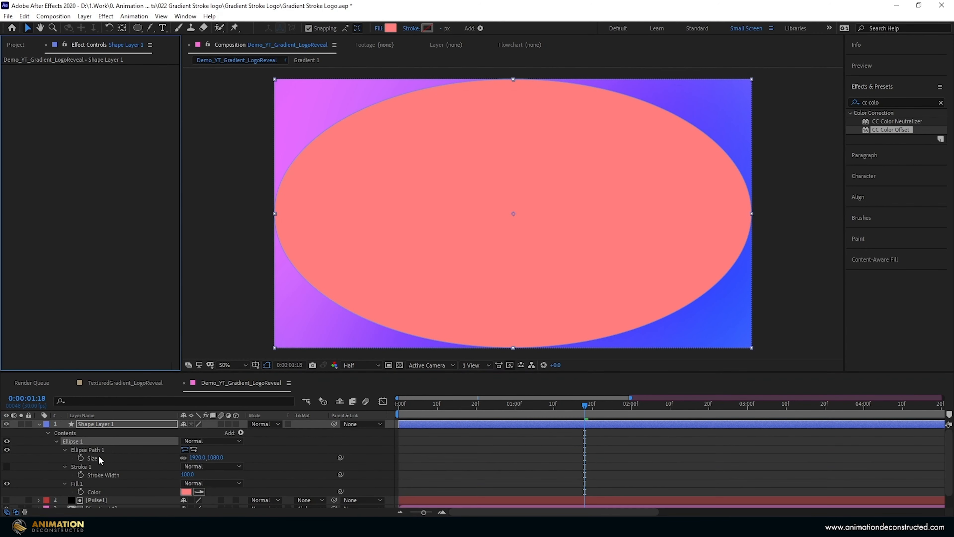
# - Constrain the ellipse's proportions to make it a circle and set its size to 1460 × 1460
pyautogui.keyDown('alt'); pyautogui.click(184, 459); pyautogui.keyUp('alt')
pyautogui.press(',')
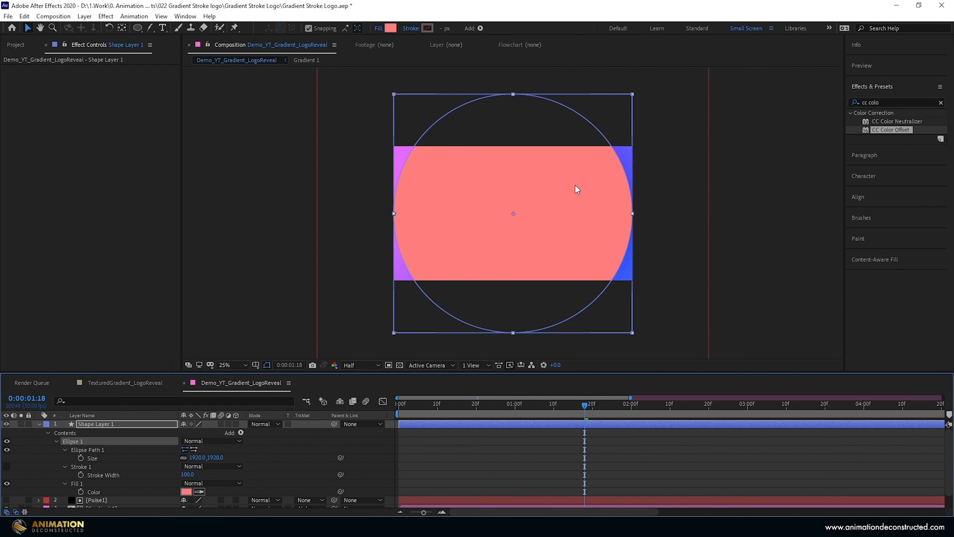
pyautogui.moveTo(195, 457); pyautogui.dragTo(98, 457)
pyautogui.press('.')
# - Set the circle's fill to None and its stroke to Solid Color
pyautogui.click(377, 29)
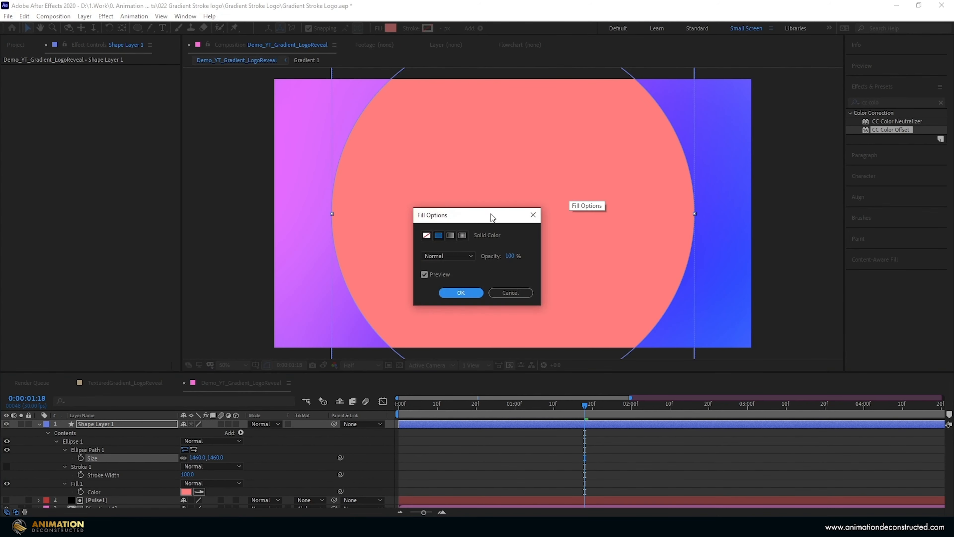
pyautogui.click(427, 233)
pyautogui.press('Return')
pyautogui.click(411, 30)
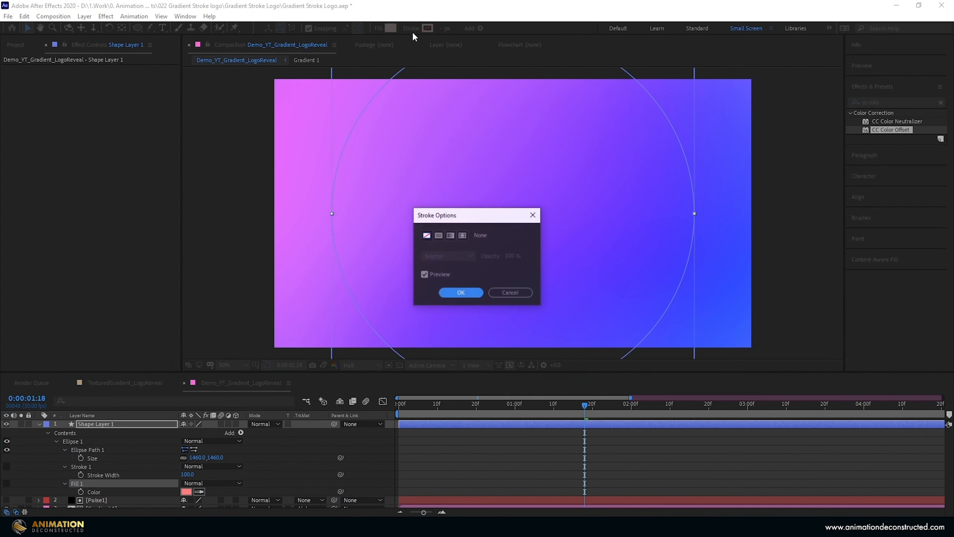
pyautogui.click(439, 234)
pyautogui.press('Return')
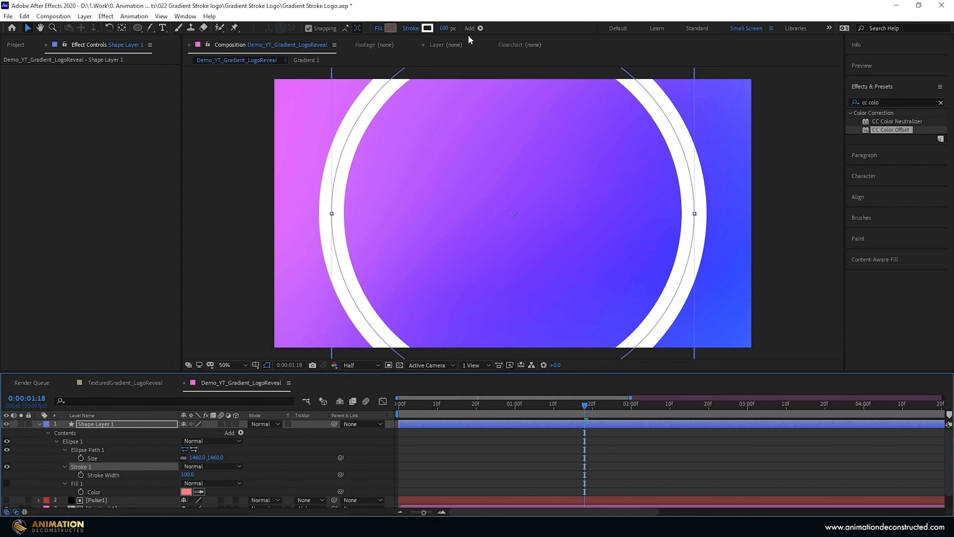
# - Animate the circle's size from 0 at the first frame to 1460 at 0:00:01:25
pyautogui.moveTo(544, 407); pyautogui.dragTo(369, 411)
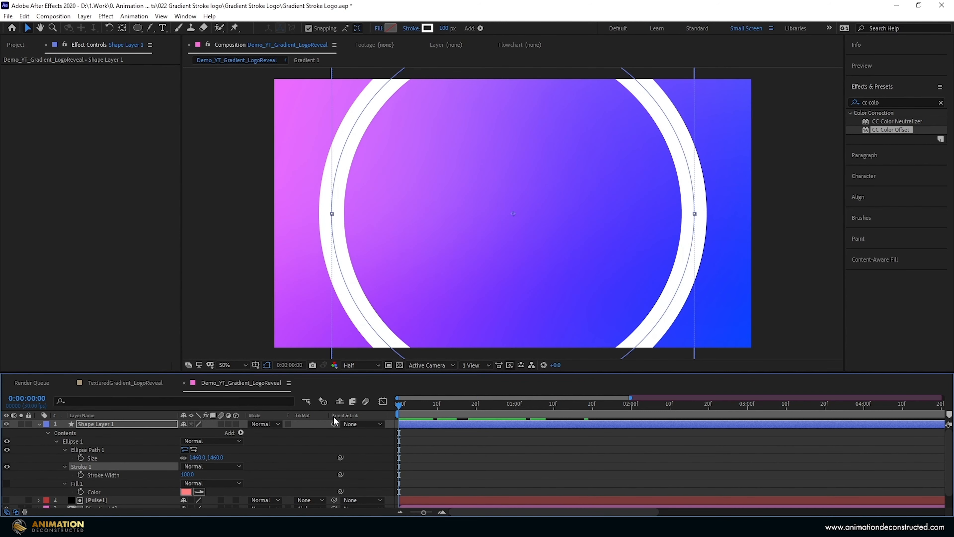
pyautogui.click(81, 458)
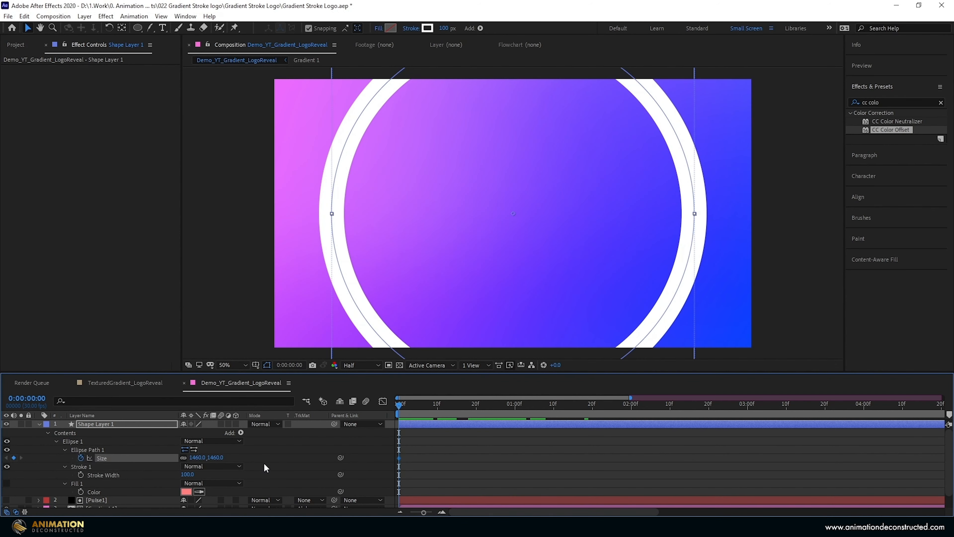
pyautogui.moveTo(409, 402); pyautogui.dragTo(612, 407)
pyautogui.click(14, 457)
pyautogui.press('Home')
pyautogui.click(198, 458)
pyautogui.write('0')
pyautogui.press('Return')
# - Animate the circle's stroke width from 100 at the first frame to 0 at 0:00:01:25
pyautogui.click(81, 474)
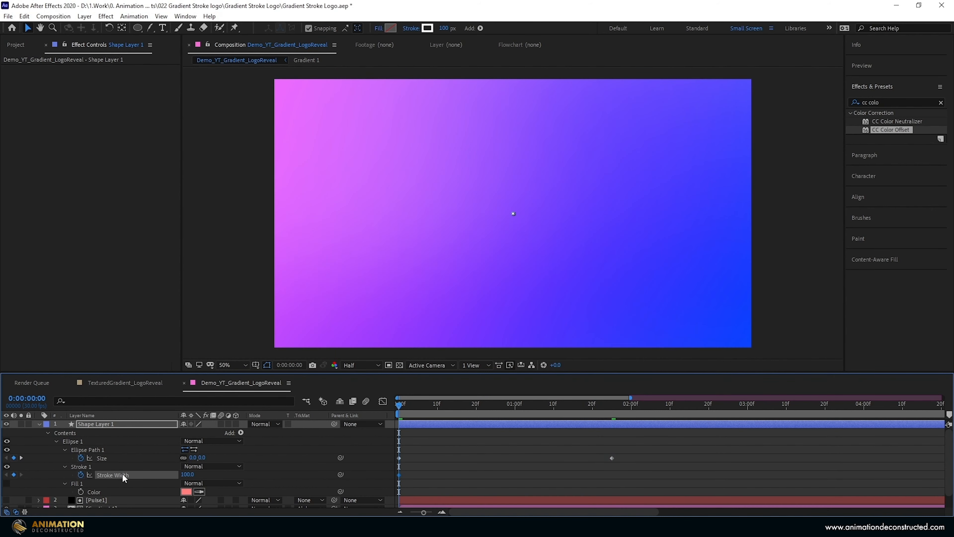
pyautogui.moveTo(400, 406); pyautogui.dragTo(605, 440)
pyautogui.click(189, 475)
pyautogui.write('0')
pyautogui.press('Return')
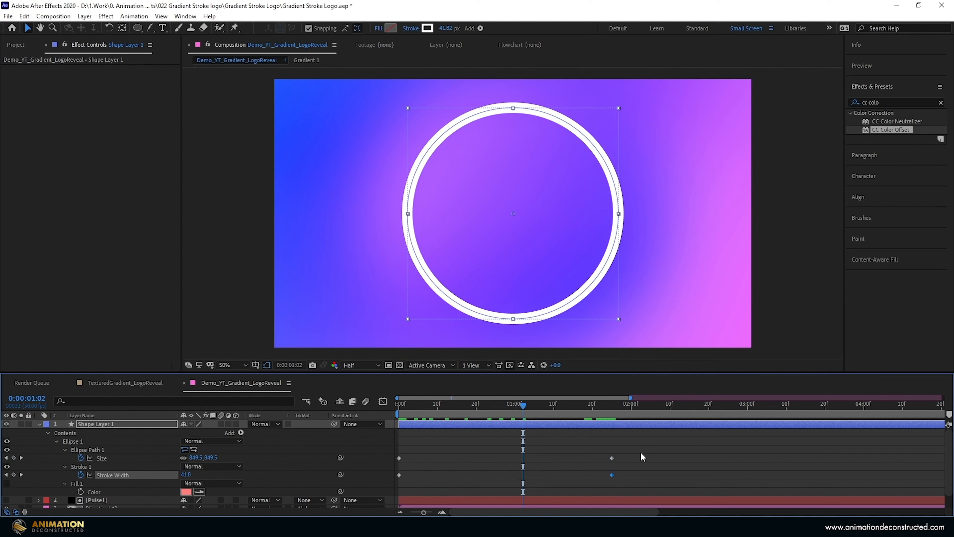
# - Apply Easy Ease to all Size and Stroke Width keyframes and display their speed graph
pyautogui.moveTo(639, 452); pyautogui.dragTo(393, 482)
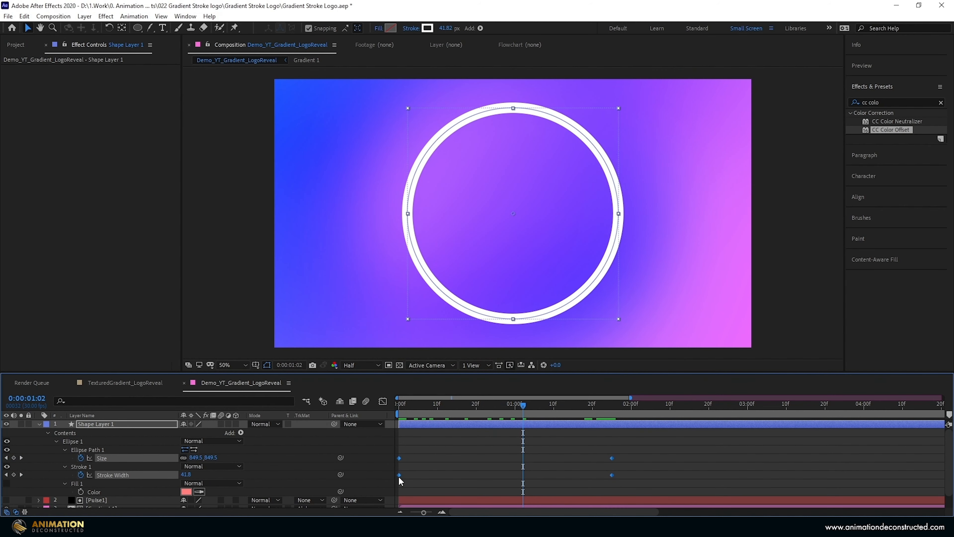
pyautogui.press('F9')
pyautogui.click(383, 401)
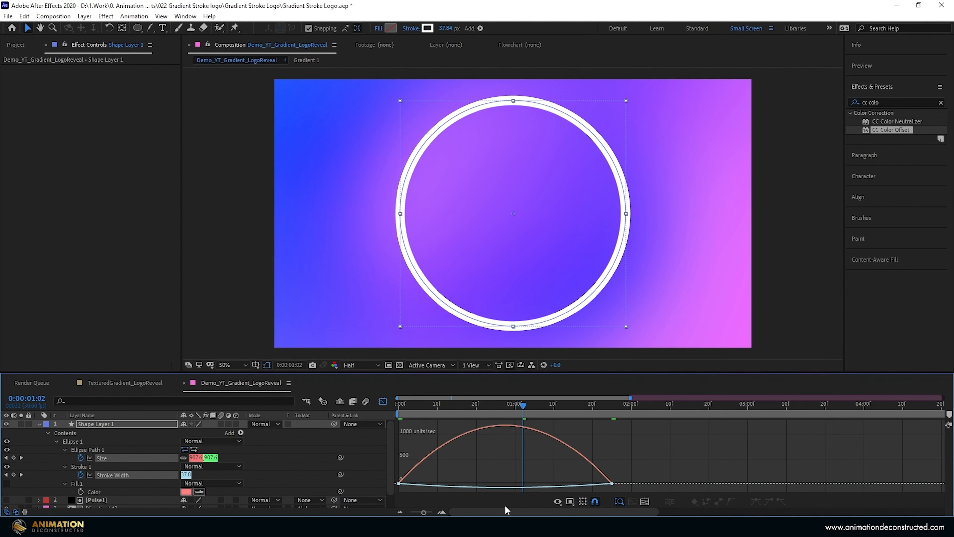
pyautogui.click(558, 501)
pyautogui.click(615, 407)
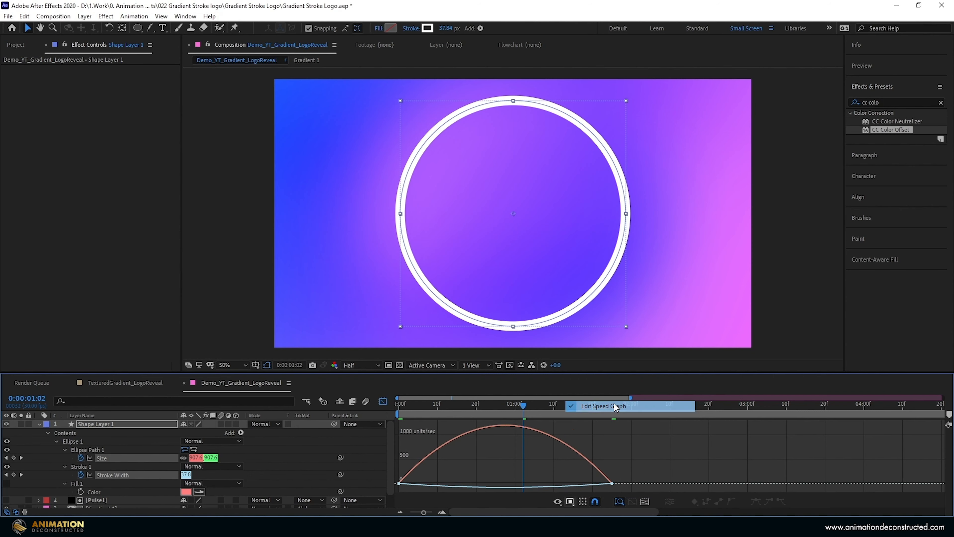
# - Lengthen the incoming influence of the final Size and Stroke Width keyframes for a slower finish, and preview the ring
pyautogui.moveTo(647, 490)
pyautogui.mouseDown()
pyautogui.moveTo(393, 497)
pyautogui.moveTo(439, 485)
pyautogui.mouseUp()
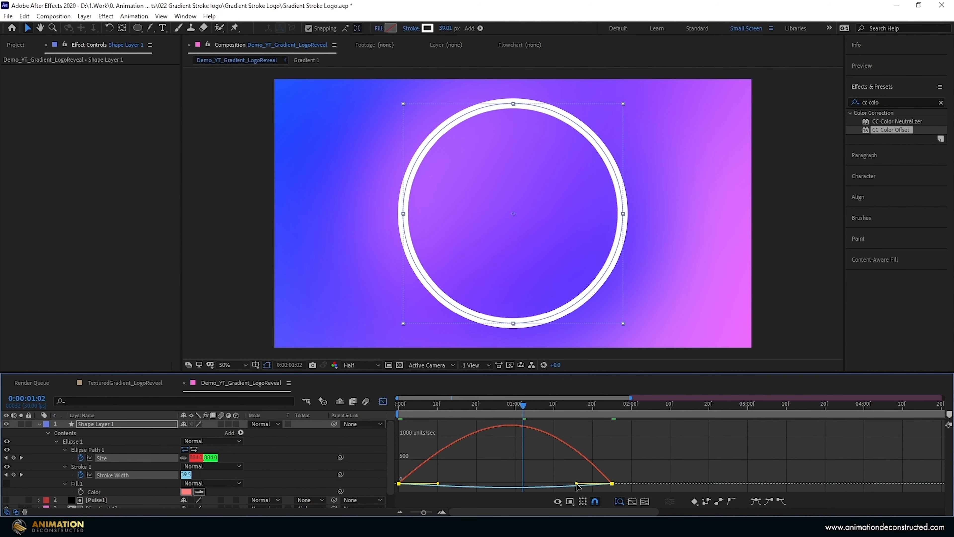
pyautogui.moveTo(571, 488); pyautogui.dragTo(545, 485)
pyautogui.press('space')
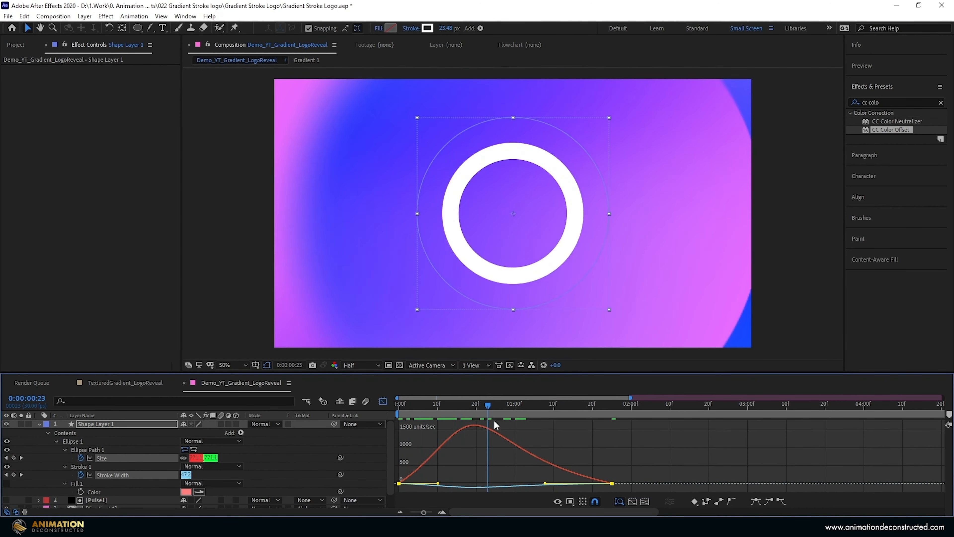
pyautogui.press('space')
pyautogui.press('space')
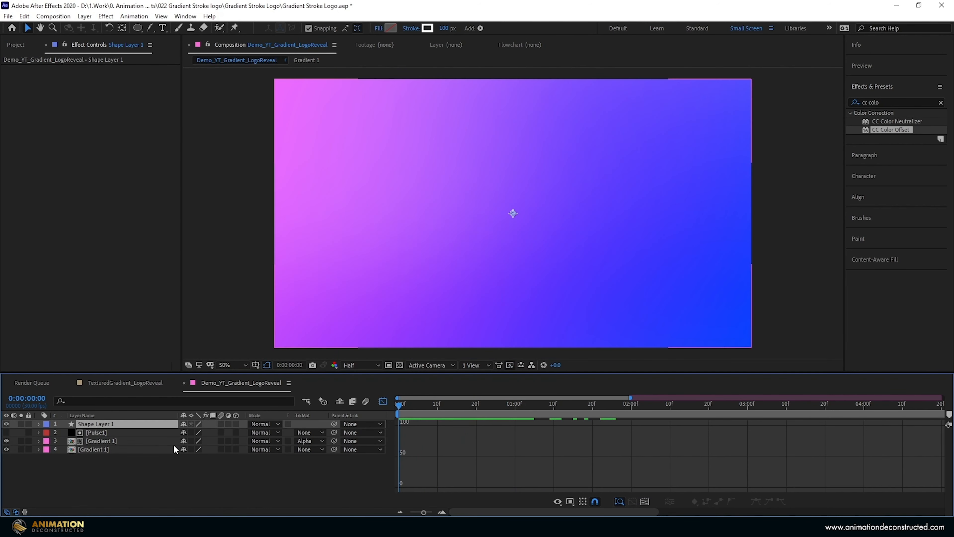
# - Pre-compose Shape Layer 1 as Pulse 2, open that composition and switch its timeline back to layer bars
pyautogui.hotkey('ctrl', 'shift', 'c')
pyautogui.write('Pulse 2')
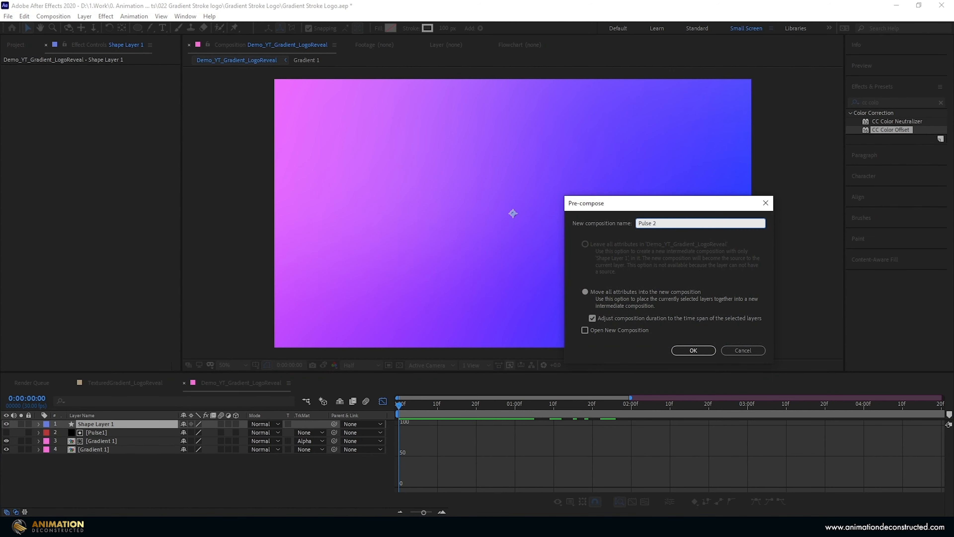
pyautogui.press('Return')
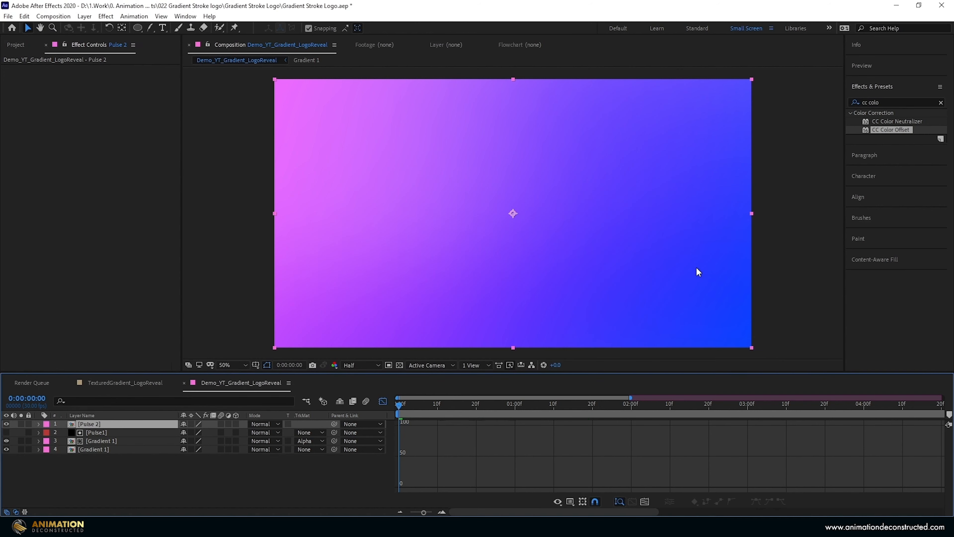
pyautogui.doubleClick(116, 424)
pyautogui.click(378, 402)
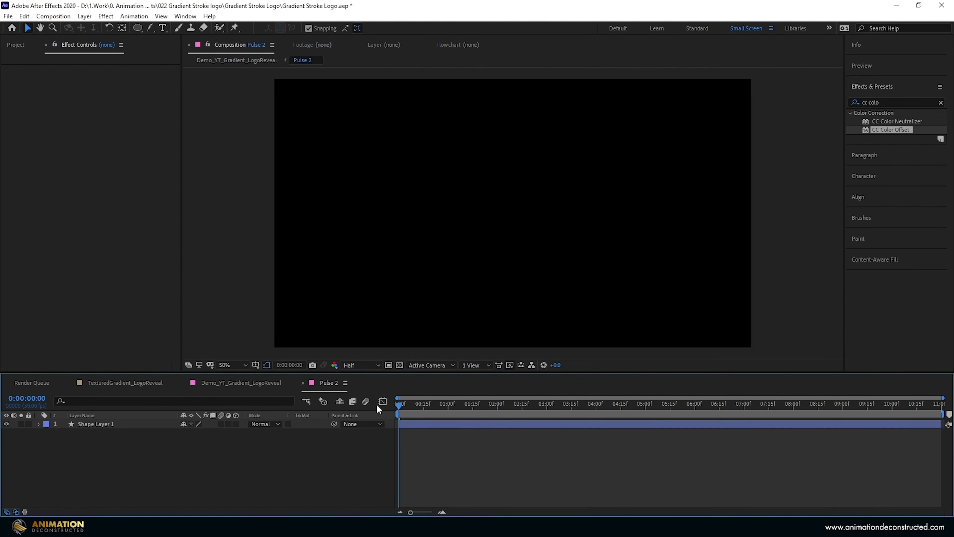
# - Set the Pulse 2 composition's duration to 0:00:02:00 and scrub through its ring animation
pyautogui.click(125, 425)
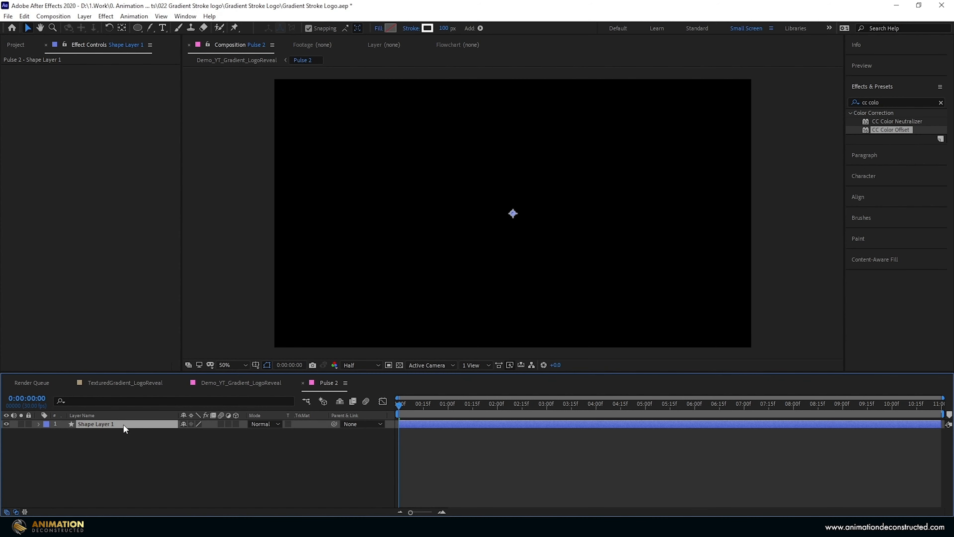
pyautogui.moveTo(402, 405); pyautogui.dragTo(491, 407)
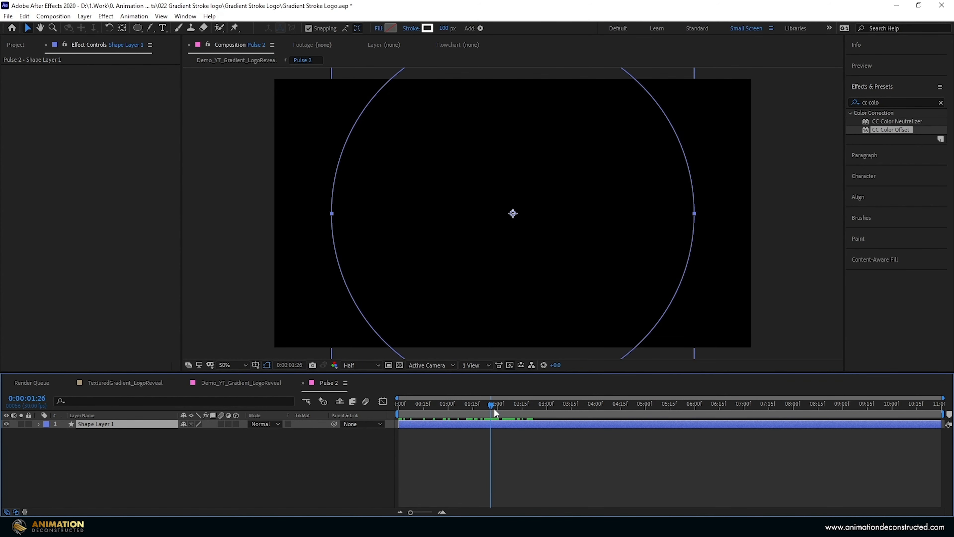
pyautogui.click(140, 459)
pyautogui.hotkey('ctrl', 'k')
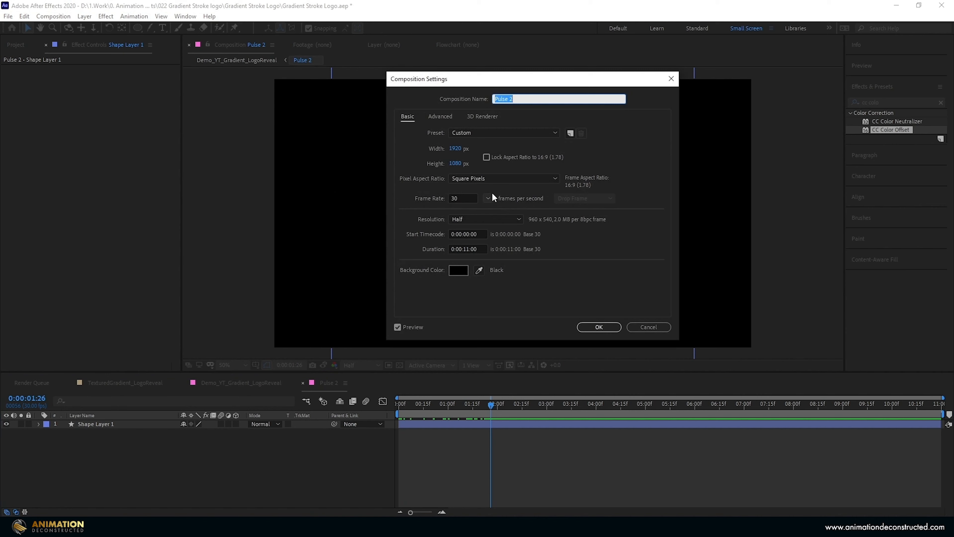
pyautogui.click(477, 249)
pyautogui.write('200')
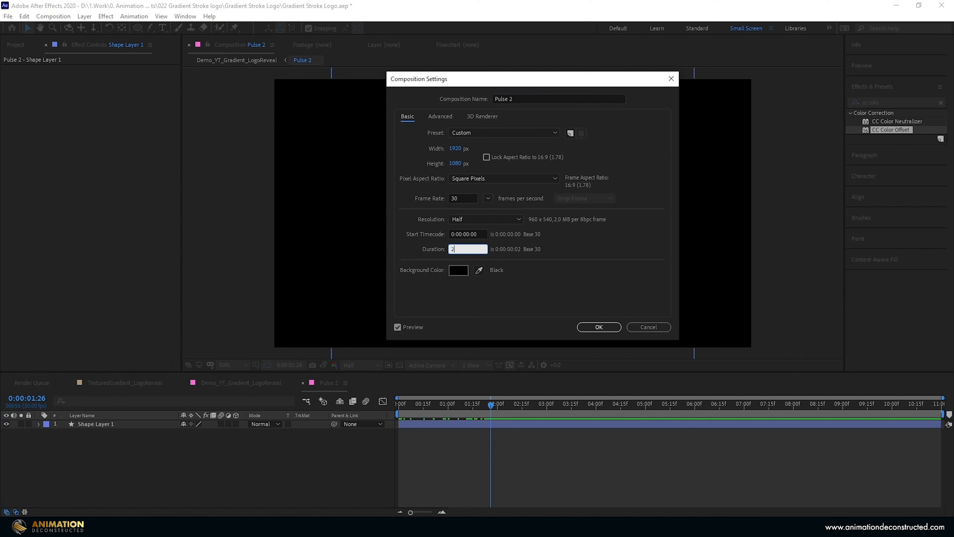
pyautogui.press('Return')
pyautogui.moveTo(481, 405); pyautogui.dragTo(464, 403)
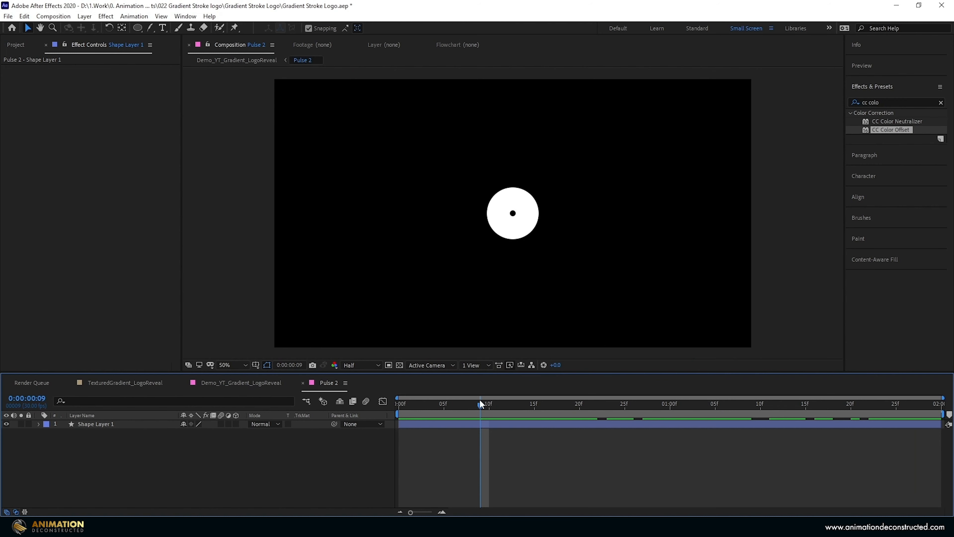
pyautogui.moveTo(480, 402); pyautogui.dragTo(616, 404)
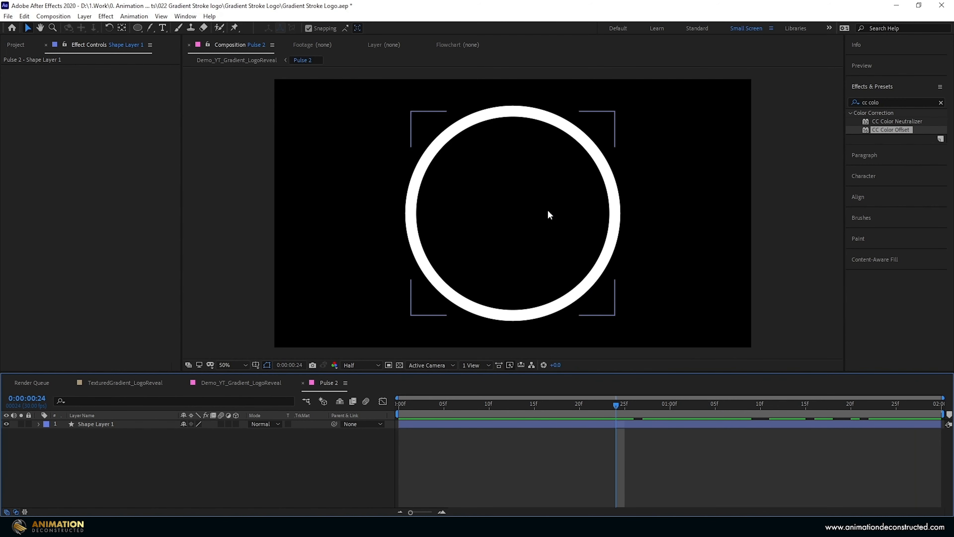
# - Add an ellipse shape layer to Pulse 2 and set its proportionally linked size to 600 by 600
pyautogui.click(137, 28)
pyautogui.doubleClick(137, 27)
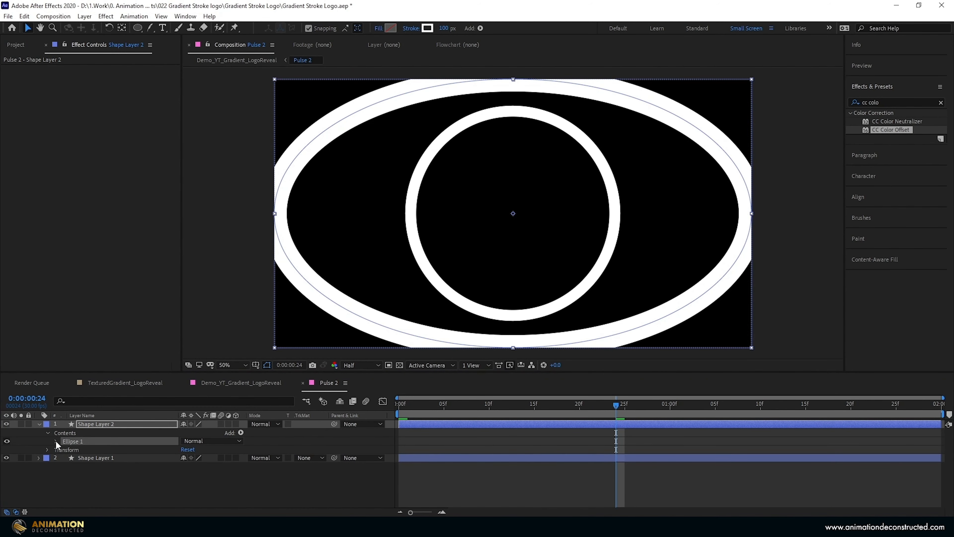
pyautogui.press('u')
pyautogui.press('u')
pyautogui.keyDown('alt'); pyautogui.click(182, 457); pyautogui.keyUp('alt')
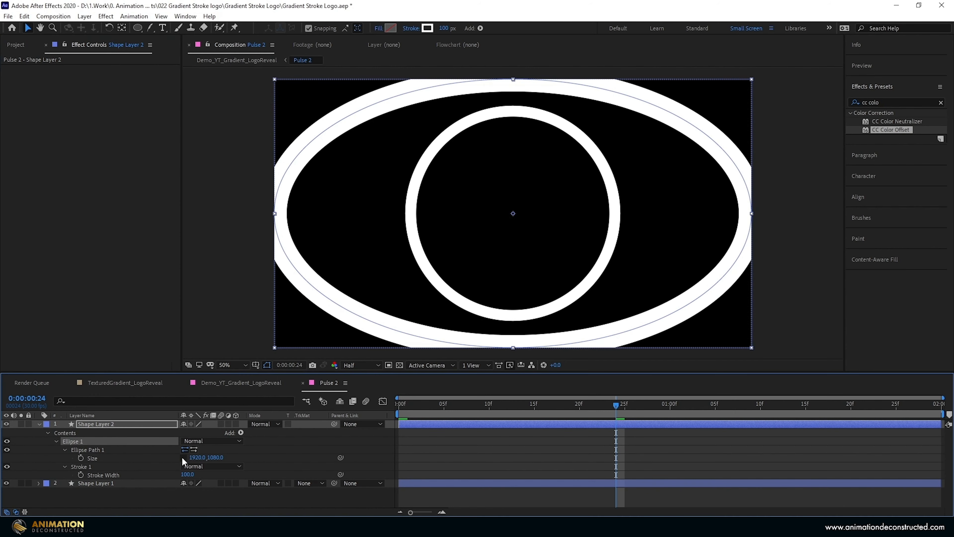
pyautogui.keyDown('alt'); pyautogui.click(183, 457); pyautogui.keyUp('alt')
pyautogui.click(197, 458)
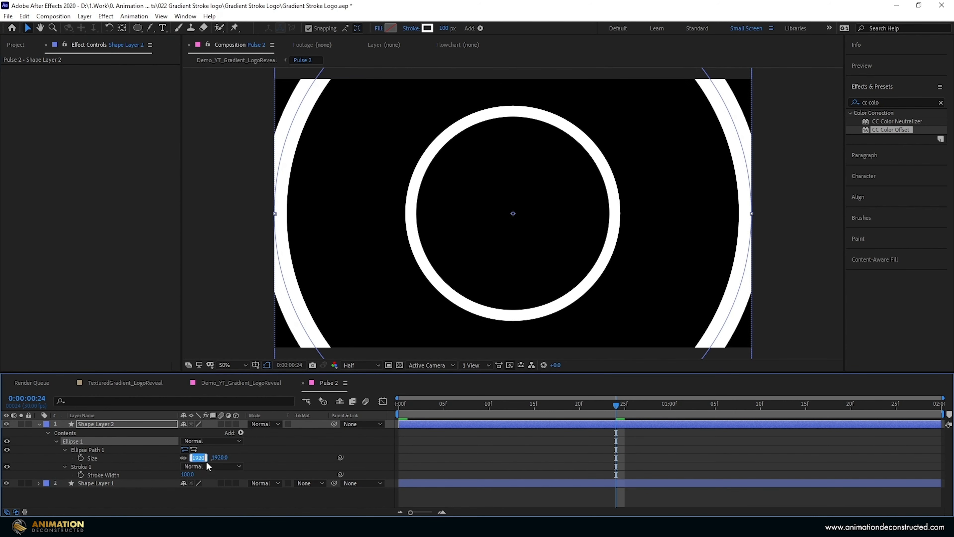
pyautogui.write('600')
pyautogui.press('Return')
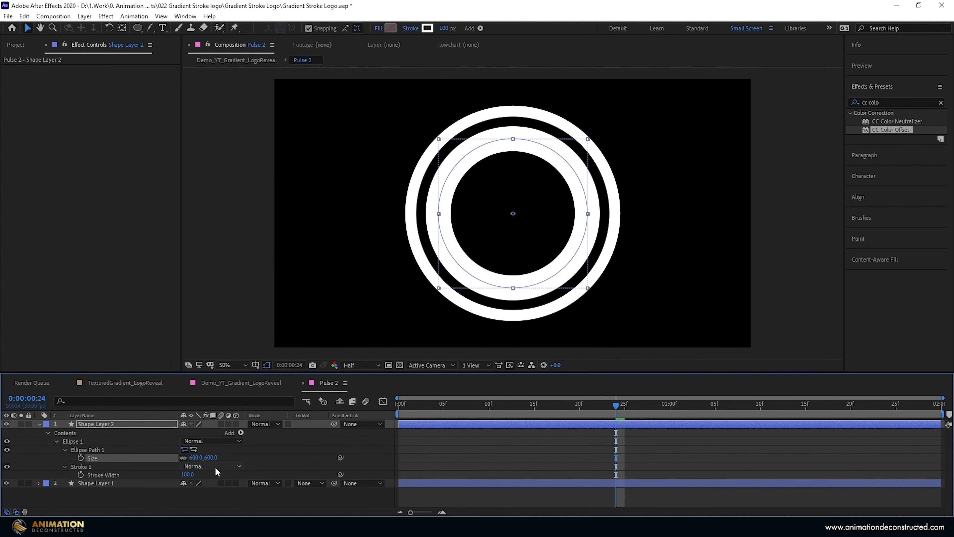
# - Give the new ellipse a solid colour fill and set its stroke to None
pyautogui.click(379, 28)
pyautogui.click(437, 235)
pyautogui.press('Return')
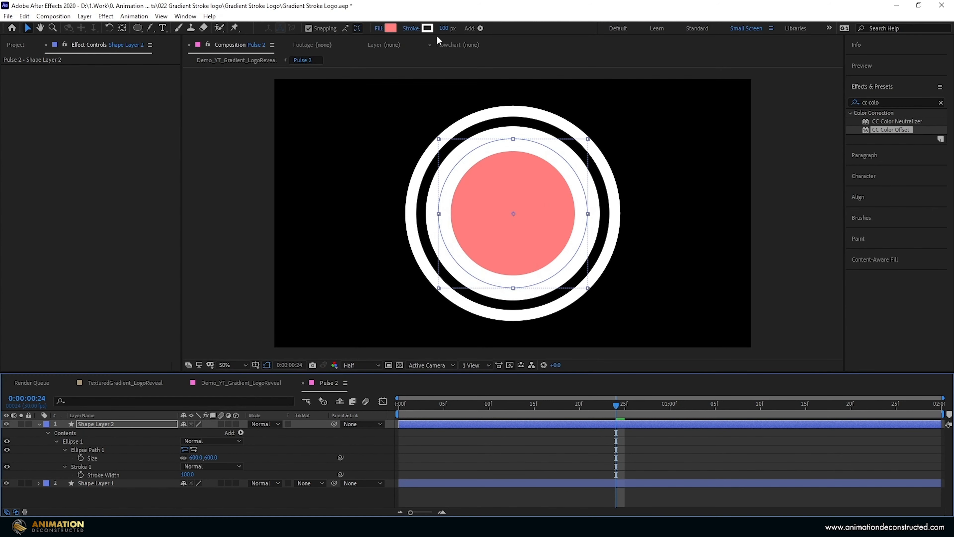
pyautogui.click(412, 29)
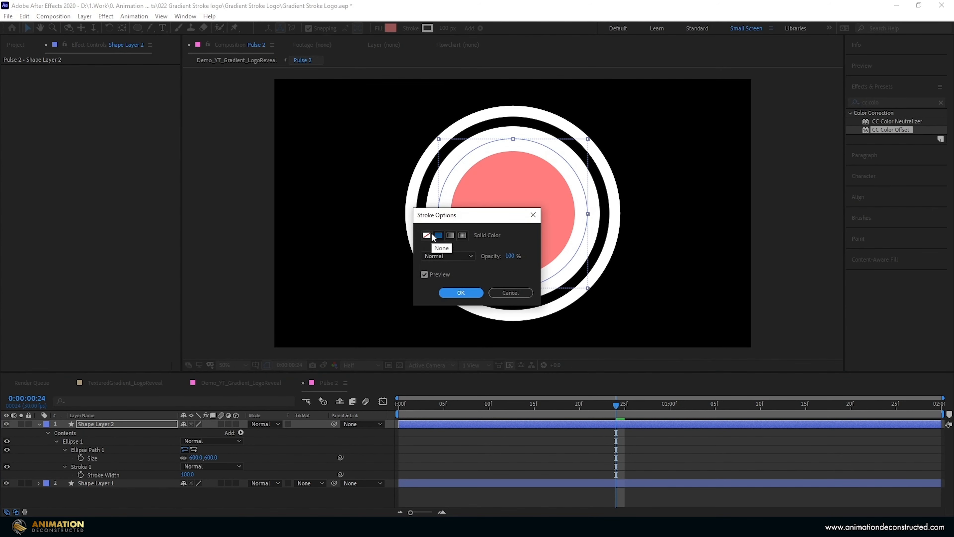
pyautogui.click(428, 233)
pyautogui.click(459, 293)
# - Start Shape Layer 2 at 0:00:00:08 and keyframe its Size from 0 there to 600 at 0:00:01:25, scrubbing through the growth
pyautogui.moveTo(469, 403)
pyautogui.mouseDown()
pyautogui.moveTo(480, 404)
pyautogui.moveTo(471, 404)
pyautogui.mouseUp()
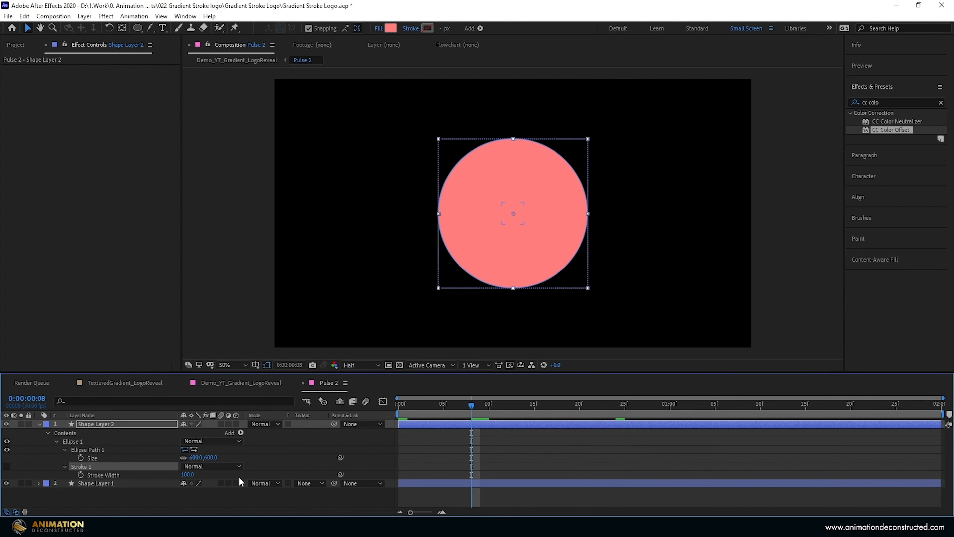
pyautogui.click(409, 430)
pyautogui.click(80, 457)
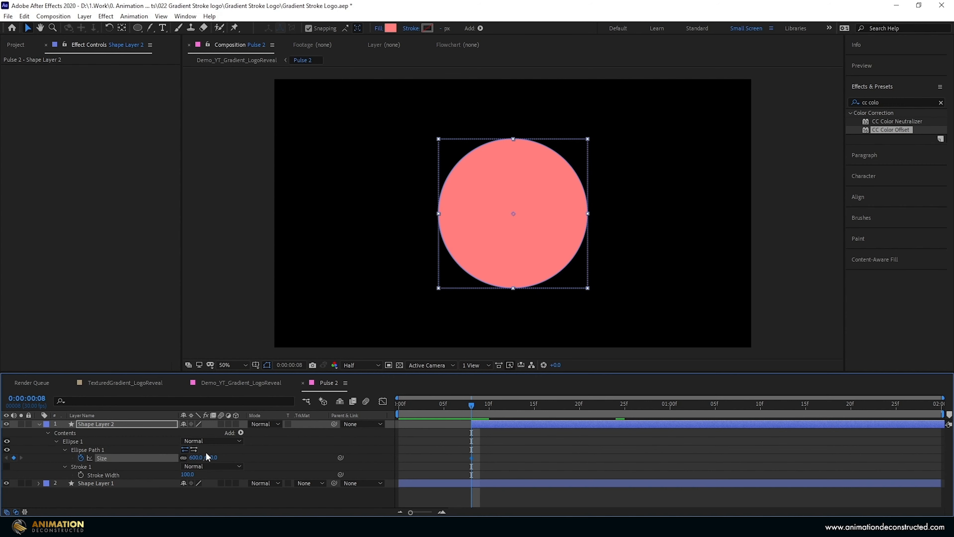
pyautogui.moveTo(473, 407); pyautogui.dragTo(893, 442)
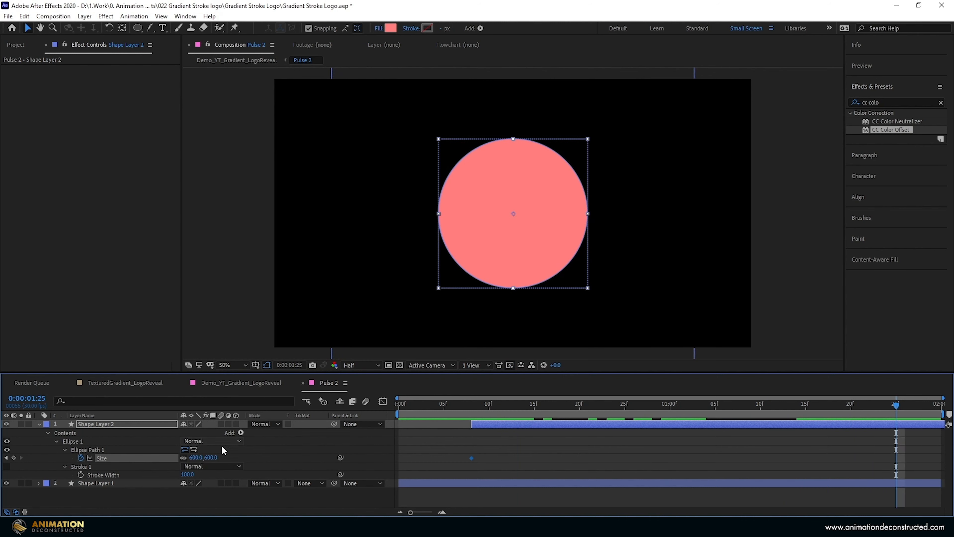
pyautogui.click(14, 457)
pyautogui.press('j')
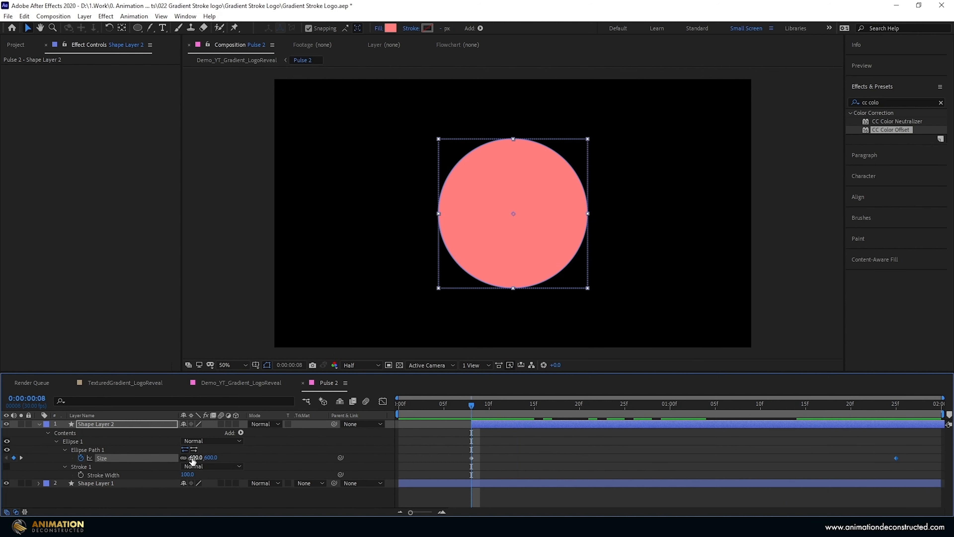
pyautogui.write('0')
pyautogui.press('Return')
pyautogui.moveTo(481, 404); pyautogui.dragTo(706, 422)
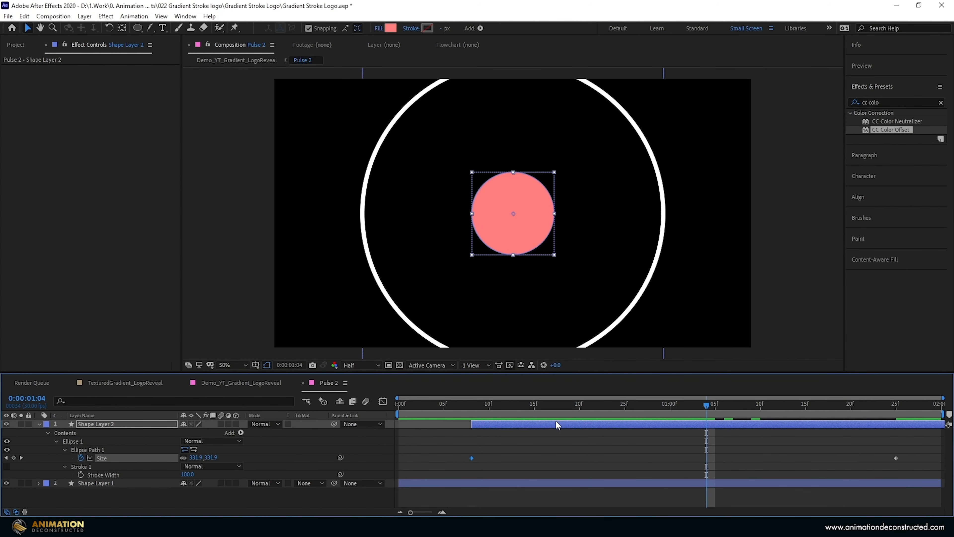
# - Duplicate Shape Layer 2 and solo the copy
pyautogui.click(551, 422)
pyautogui.hotkey('ctrl', 'd')
pyautogui.click(21, 424)
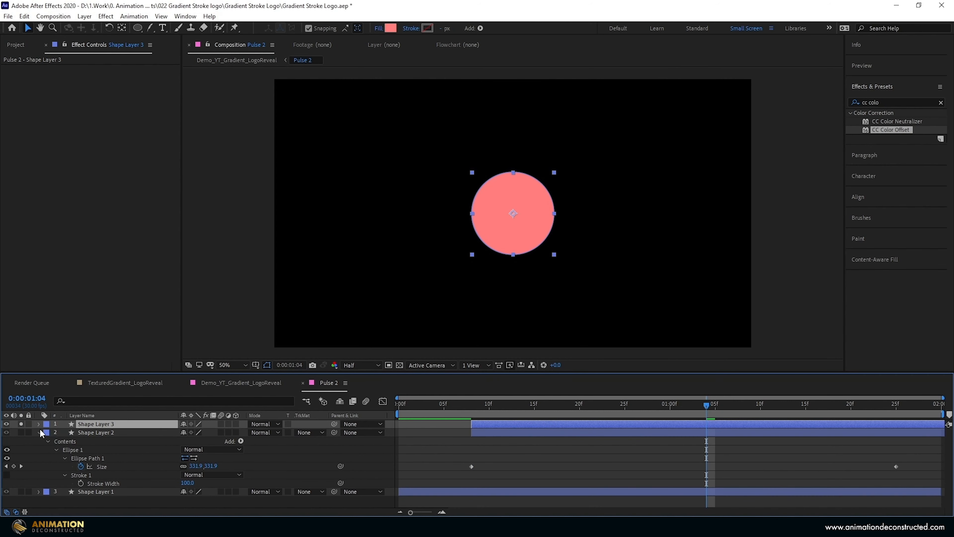
# - Apply Gaussian Blur with a Blurriness of 100 to Shape Layer 3 and use it as Shape Layer 2's alpha inverted matte
pyautogui.moveTo(886, 101); pyautogui.dragTo(737, 121)
pyautogui.write('gaus')
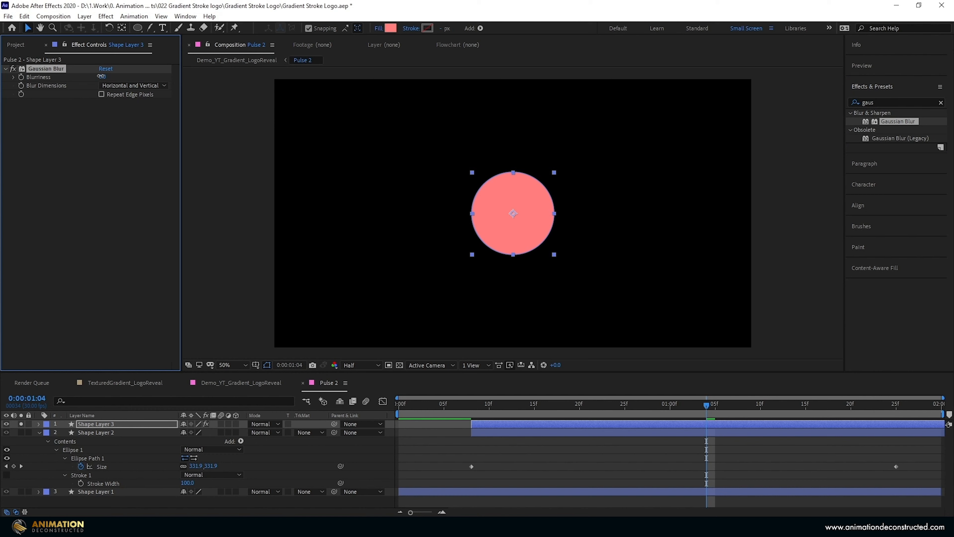
pyautogui.moveTo(101, 76); pyautogui.dragTo(108, 76)
pyautogui.click(107, 77)
pyautogui.write('100')
pyautogui.press('Return')
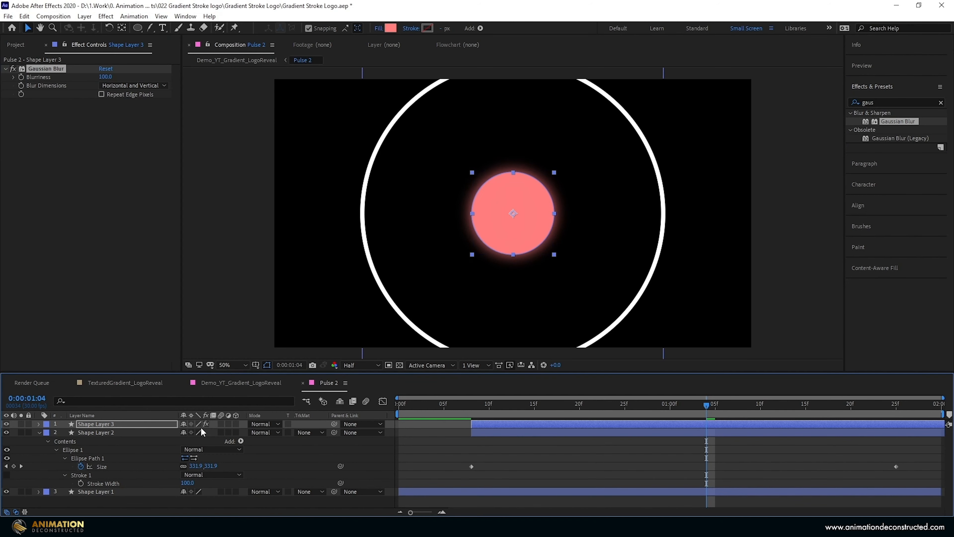
pyautogui.click(309, 433)
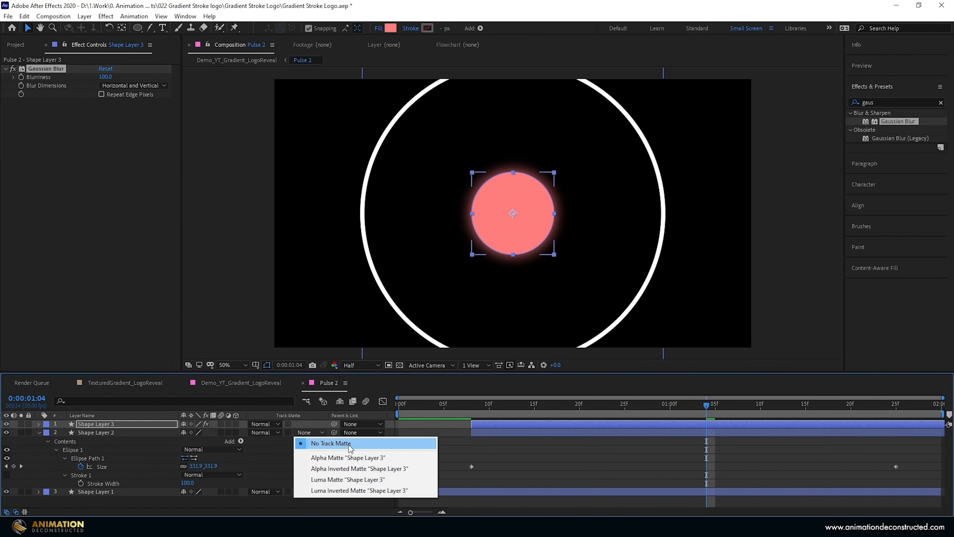
pyautogui.click(322, 468)
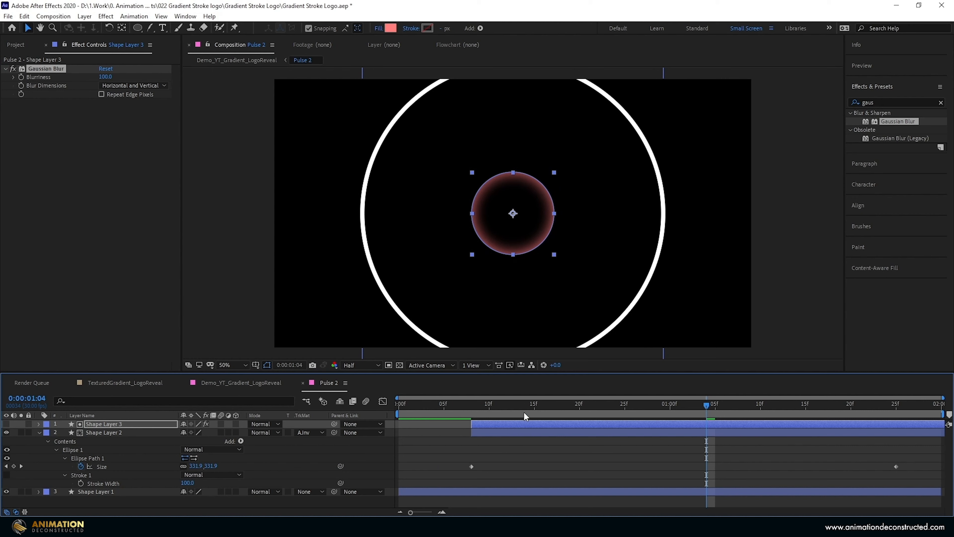
# - Move Shape Layer 3's Size keyframes to 0:00:00:24 and 0:00:01:20, enlarge the final size to 743, and preview the pulse
pyautogui.press('u')
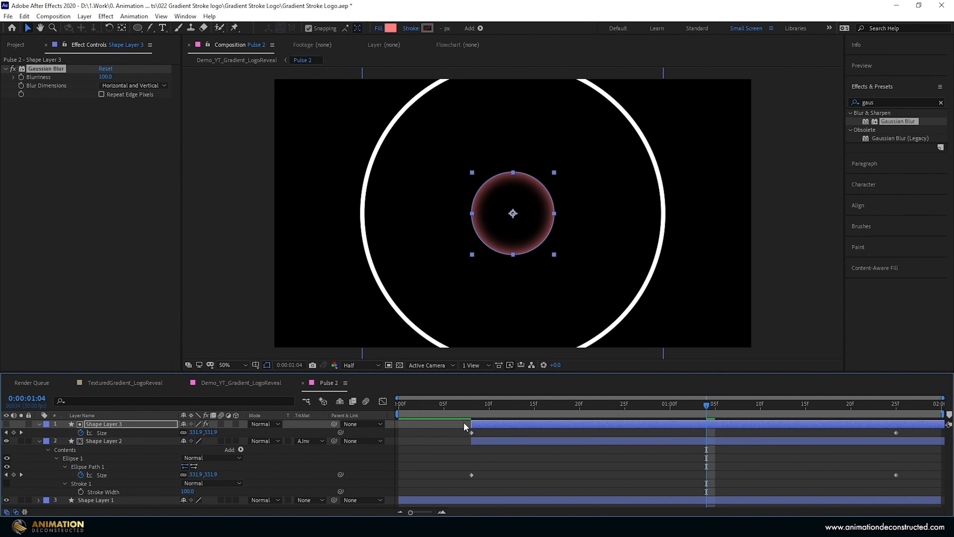
pyautogui.click(471, 432)
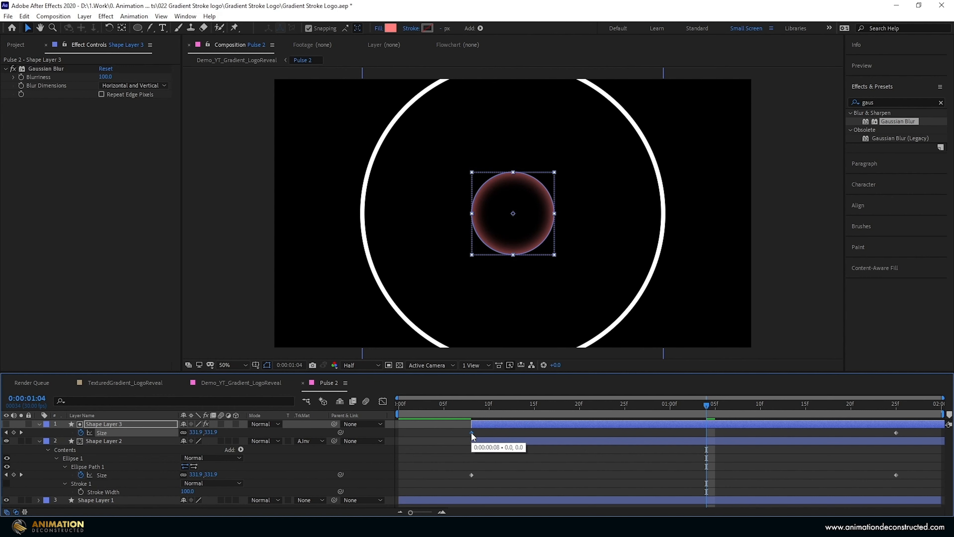
pyautogui.moveTo(471, 432); pyautogui.dragTo(616, 434)
pyautogui.moveTo(783, 401); pyautogui.dragTo(815, 408)
pyautogui.moveTo(896, 433); pyautogui.dragTo(851, 433)
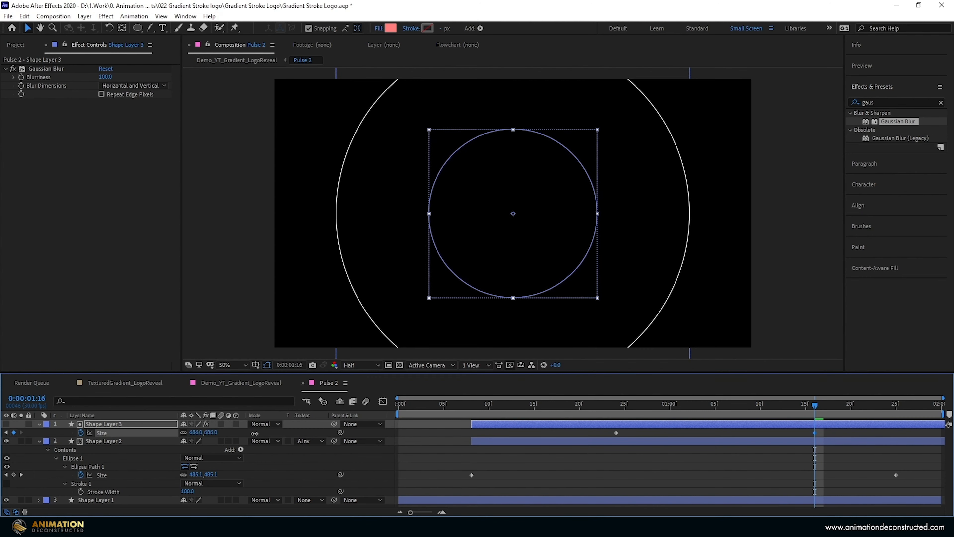
pyautogui.click(471, 405)
pyautogui.press('space')
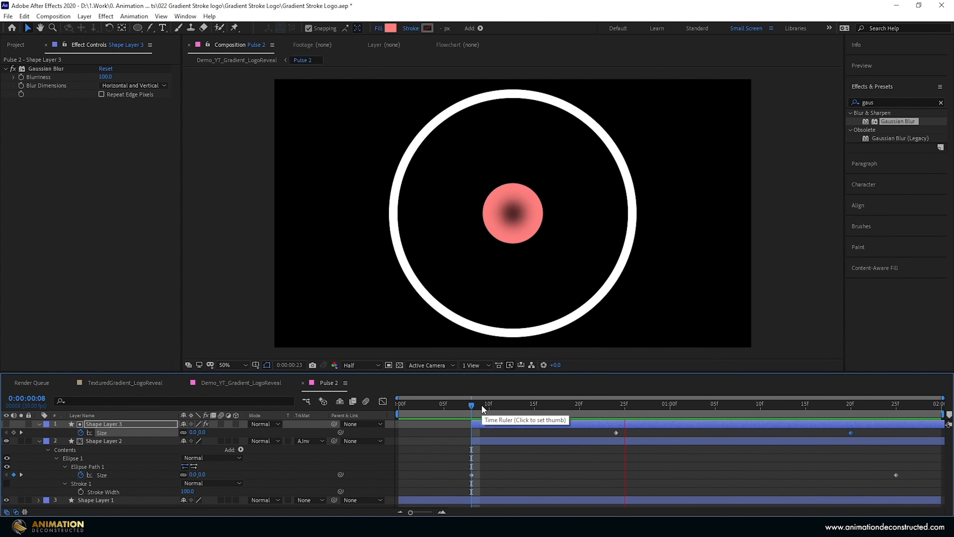
pyautogui.click(483, 405)
# - Apply Easy Ease to the Size keyframes of Shape Layers 2 and 3 and display their speed graph
pyautogui.moveTo(915, 432); pyautogui.dragTo(434, 486)
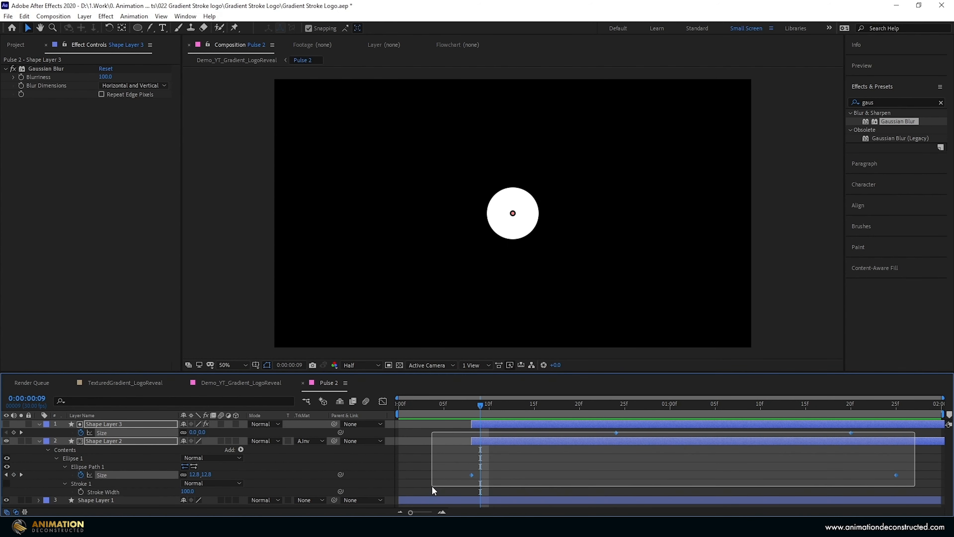
pyautogui.press('F9')
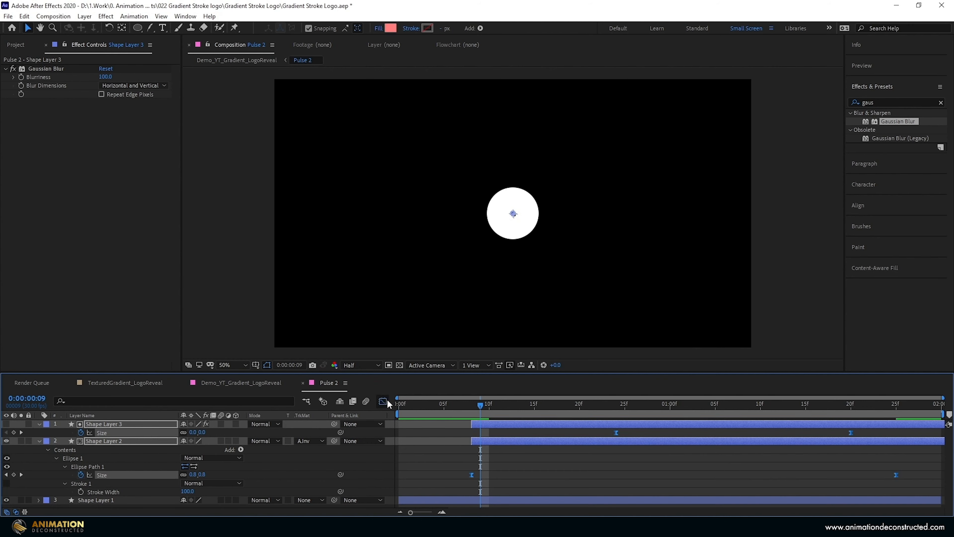
pyautogui.click(383, 400)
# - Lengthen the outgoing and incoming influence of both layers' Size keyframes, return to layer bars and preview the pulse
pyautogui.moveTo(525, 489); pyautogui.dragTo(449, 495)
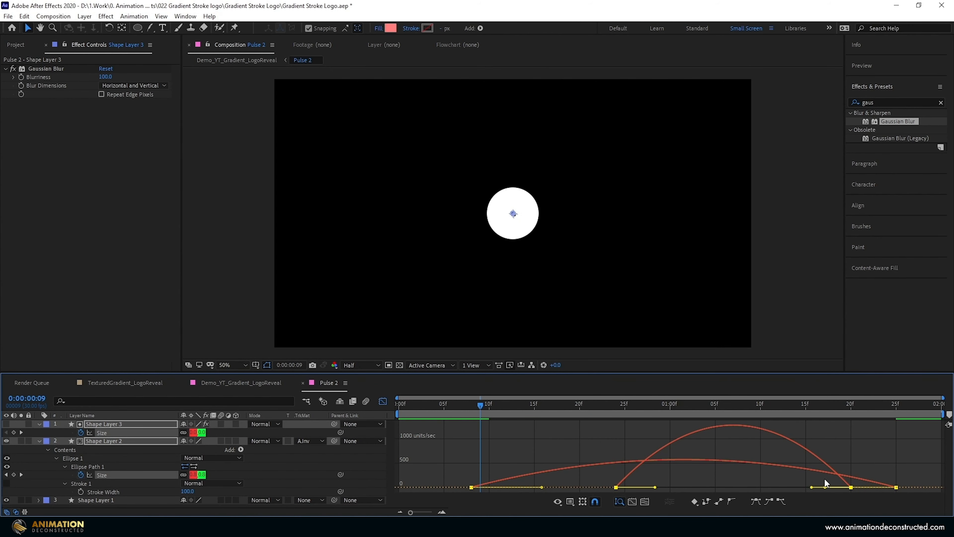
pyautogui.moveTo(542, 488); pyautogui.dragTo(546, 487)
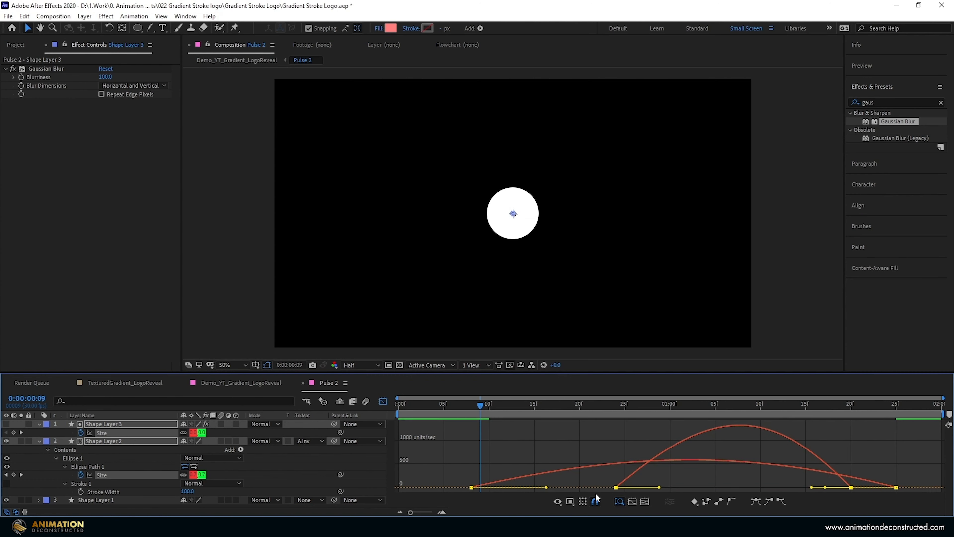
pyautogui.moveTo(813, 487); pyautogui.dragTo(781, 488)
pyautogui.click(383, 401)
pyautogui.click(472, 407)
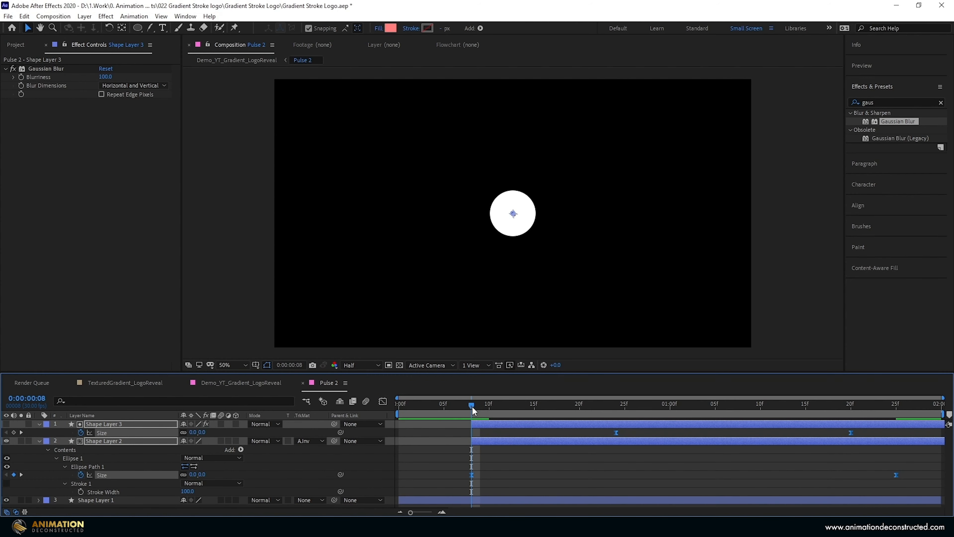
pyautogui.press('space')
pyautogui.press('space')
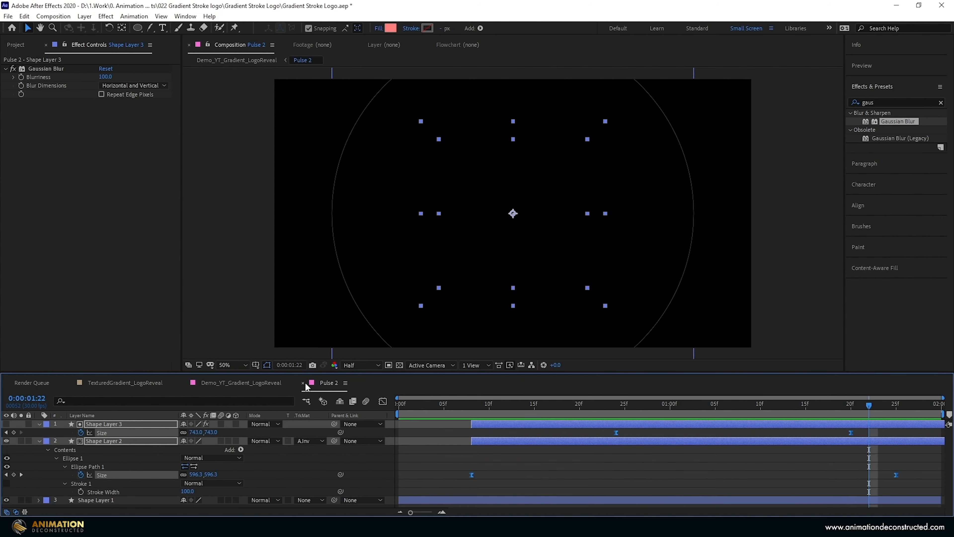
# - Close the Pulse 2 composition and place a duplicate of the masked Gradient 1 layer directly below Pulse 2 in Demo_YT_Gradient_LogoReveal
pyautogui.click(303, 382)
pyautogui.click(230, 475)
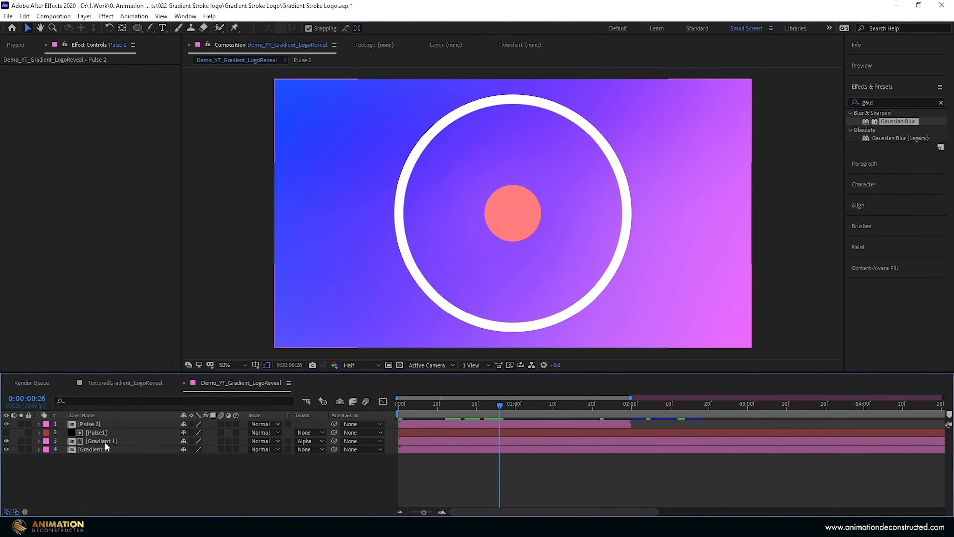
pyautogui.click(104, 441)
pyautogui.hotkey('ctrl', 'd')
pyautogui.hotkey('ctrl', ']')
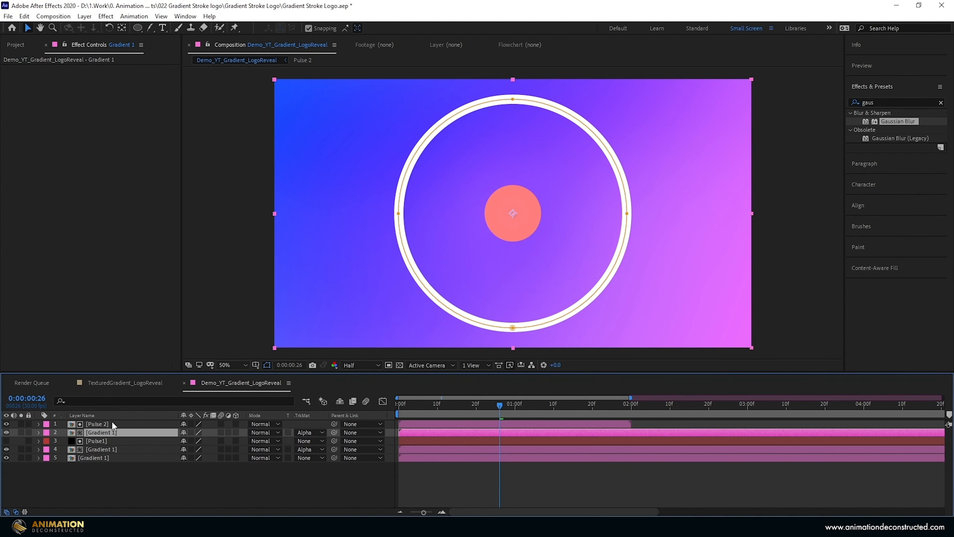
# - Delete Mask 1 from the duplicated Gradient 1 layer below Pulse 2
pyautogui.press('m')
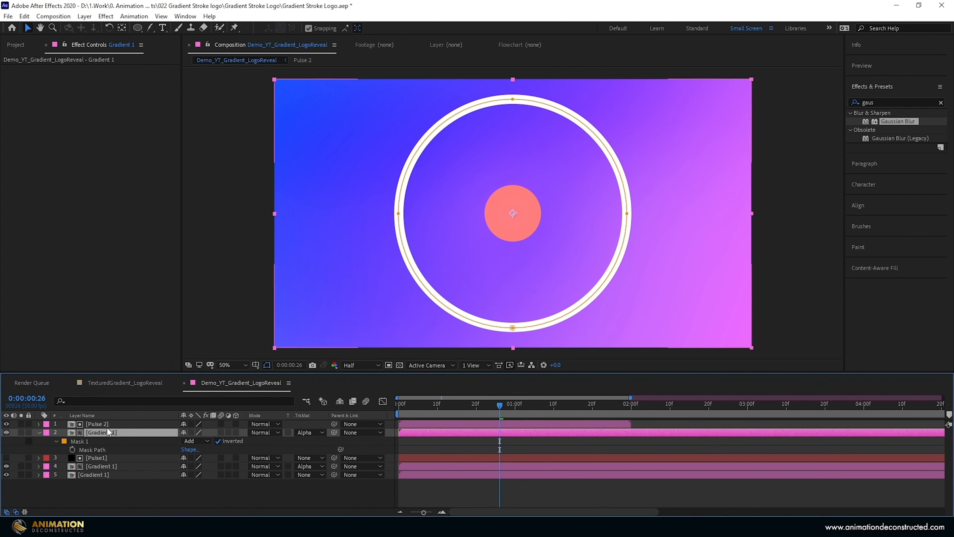
pyautogui.click(96, 440)
pyautogui.press('Delete')
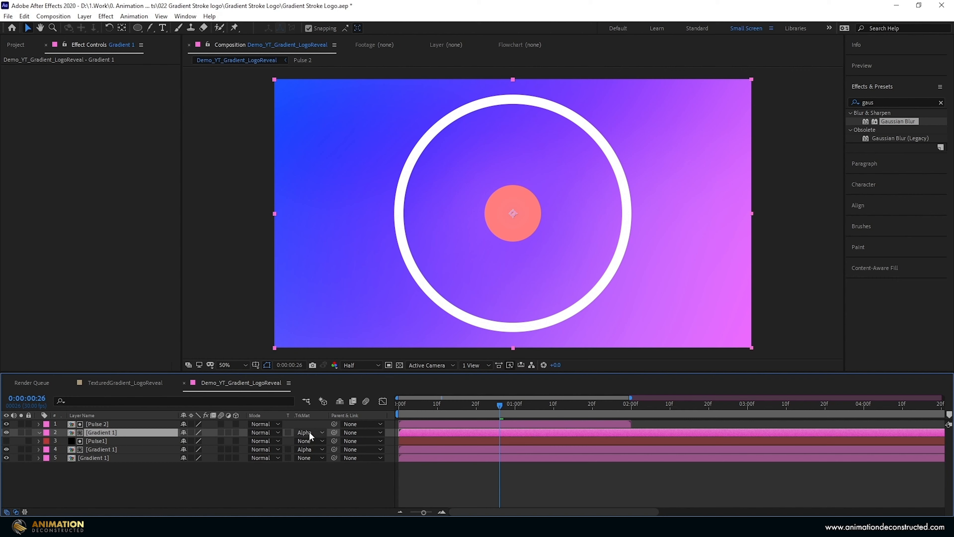
# - Hide the Pulse 2 layer, keep it as the alpha matte of the Gradient 1 copy, and scrub through the matted rings
pyautogui.click(6, 424)
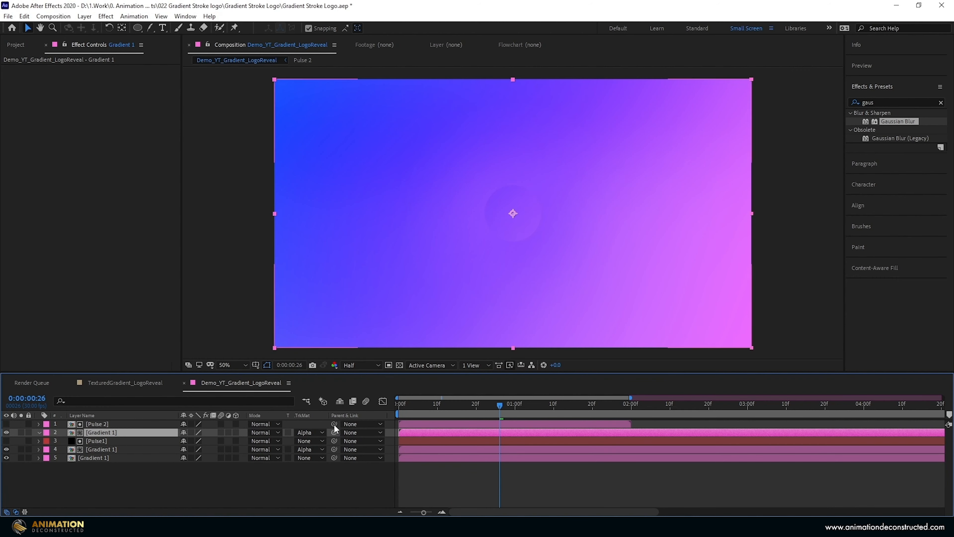
pyautogui.click(310, 433)
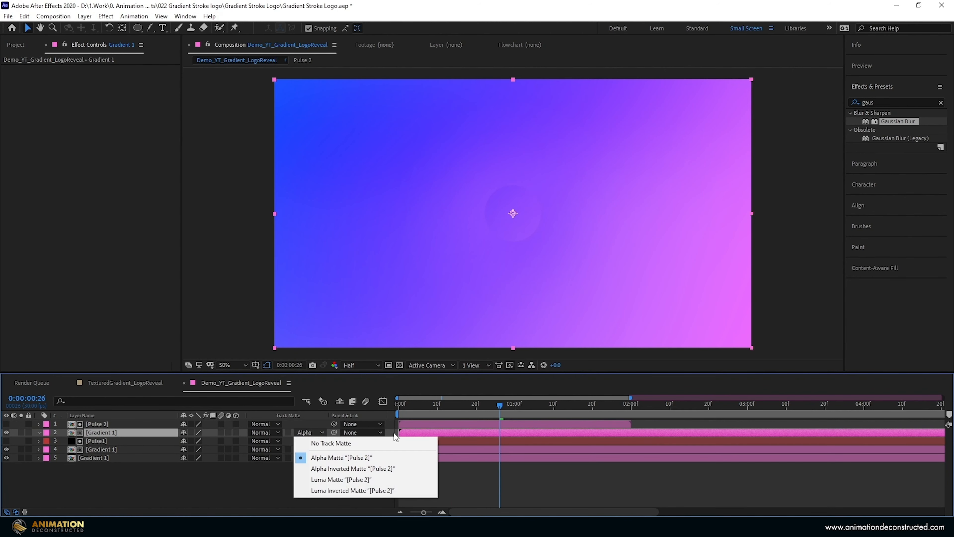
pyautogui.click(99, 426)
pyautogui.moveTo(499, 406)
pyautogui.mouseDown()
pyautogui.moveTo(544, 406)
pyautogui.moveTo(482, 411)
pyautogui.moveTo(535, 408)
pyautogui.moveTo(516, 409)
pyautogui.mouseUp()
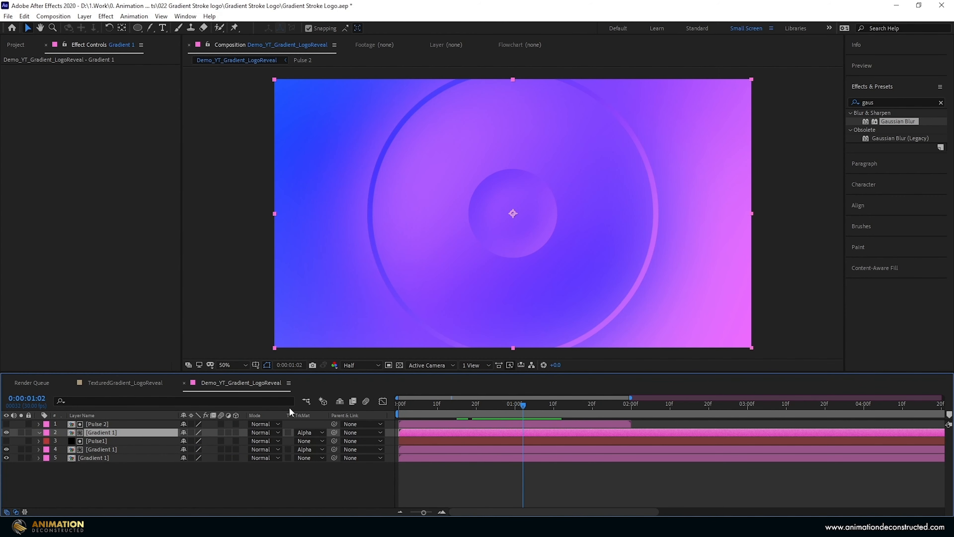
# - Keyframe the upper Gradient 1 layer's Rotation from 180° at the start to 1x+0° at 0:00:01:25, and scrub through it
pyautogui.press('r')
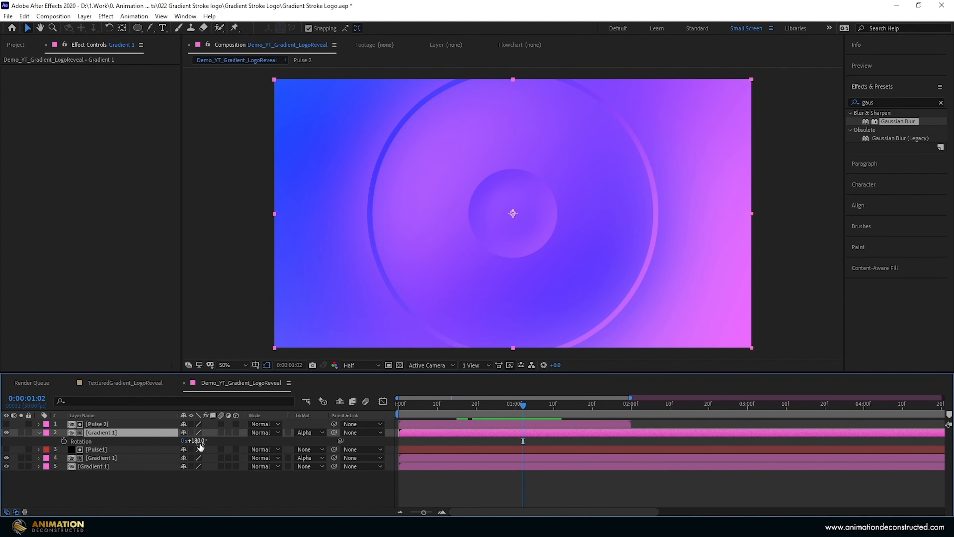
pyautogui.moveTo(439, 408); pyautogui.dragTo(612, 408)
pyautogui.click(65, 441)
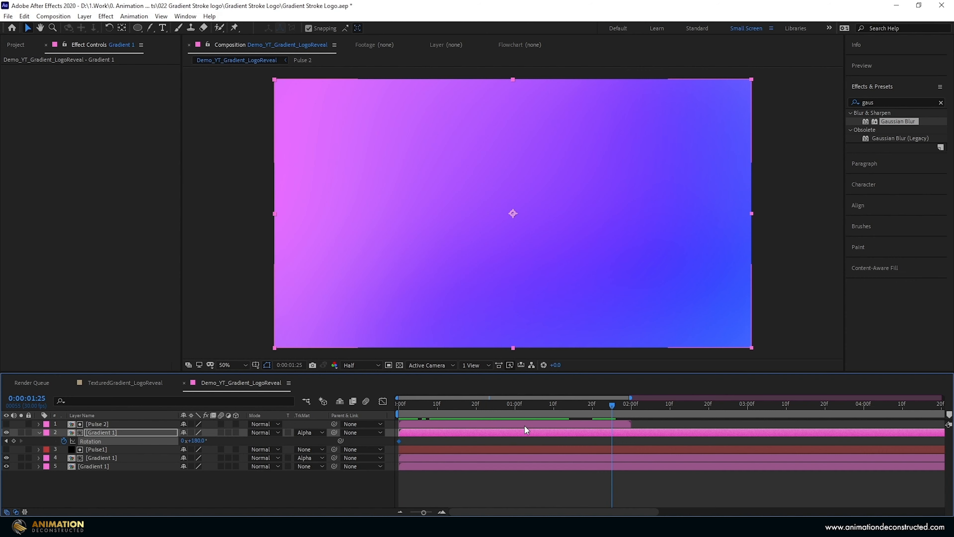
pyautogui.click(184, 440)
pyautogui.write('1')
pyautogui.press('Tab')
pyautogui.write('0')
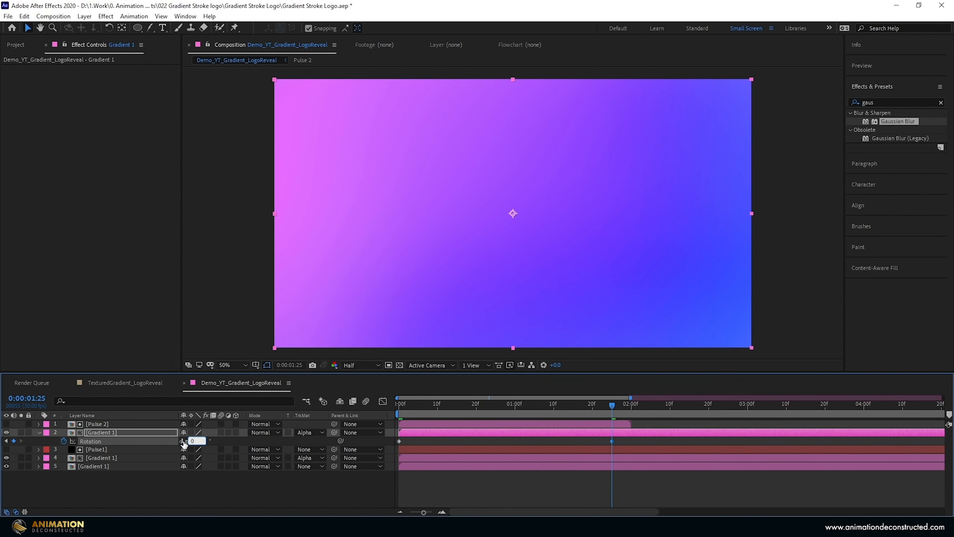
pyautogui.press('Return')
pyautogui.moveTo(492, 401); pyautogui.dragTo(530, 407)
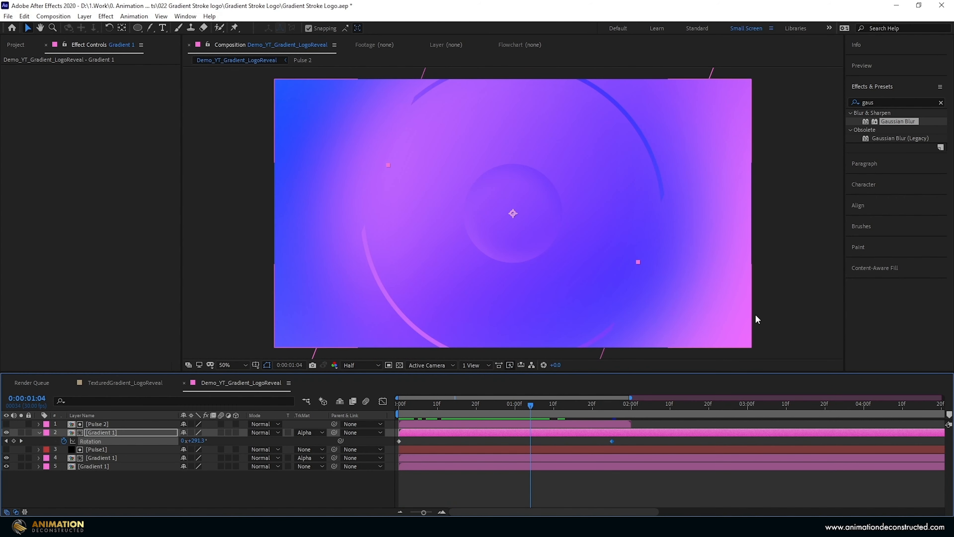
# - Apply CC RepeTile to the upper Gradient 1 layer with Tiling set to Unfold
pyautogui.click(884, 103)
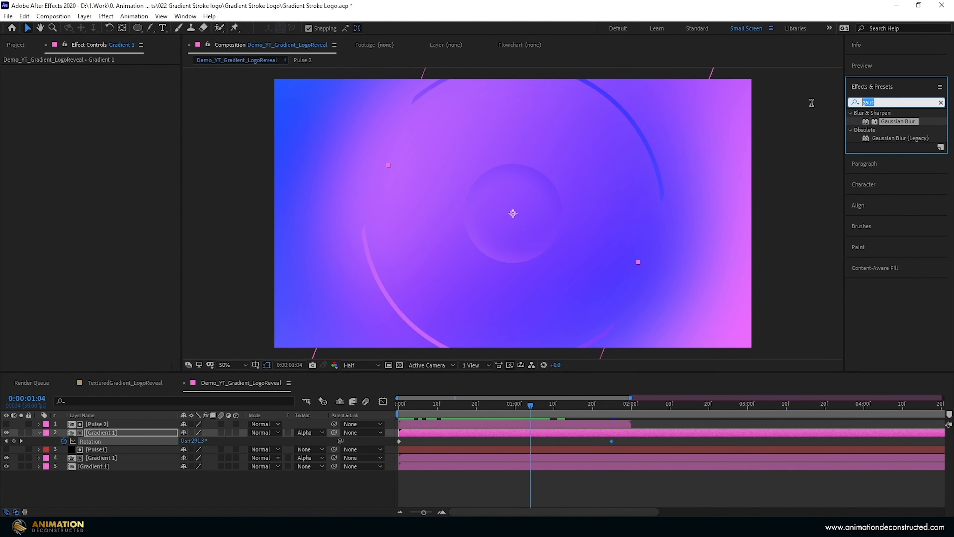
pyautogui.write('cc repe')
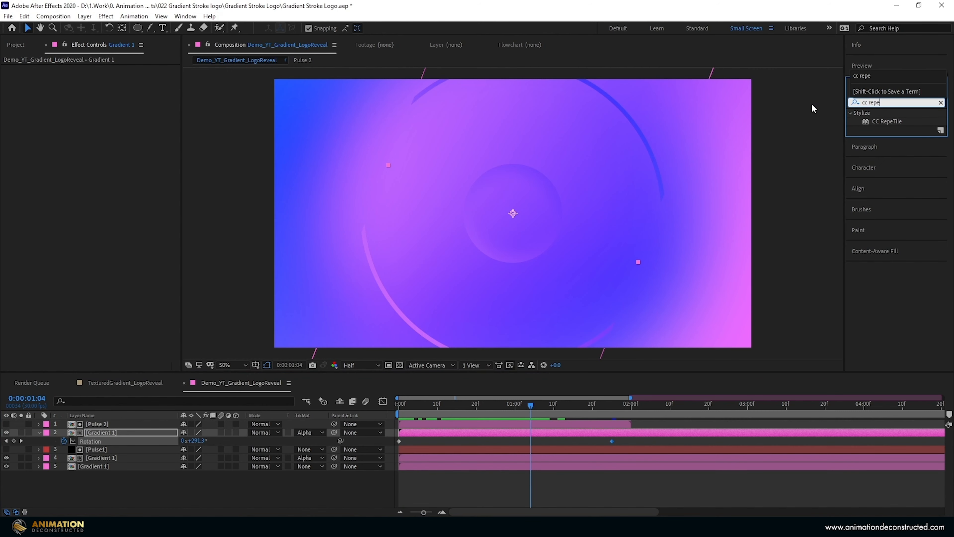
pyautogui.doubleClick(890, 122)
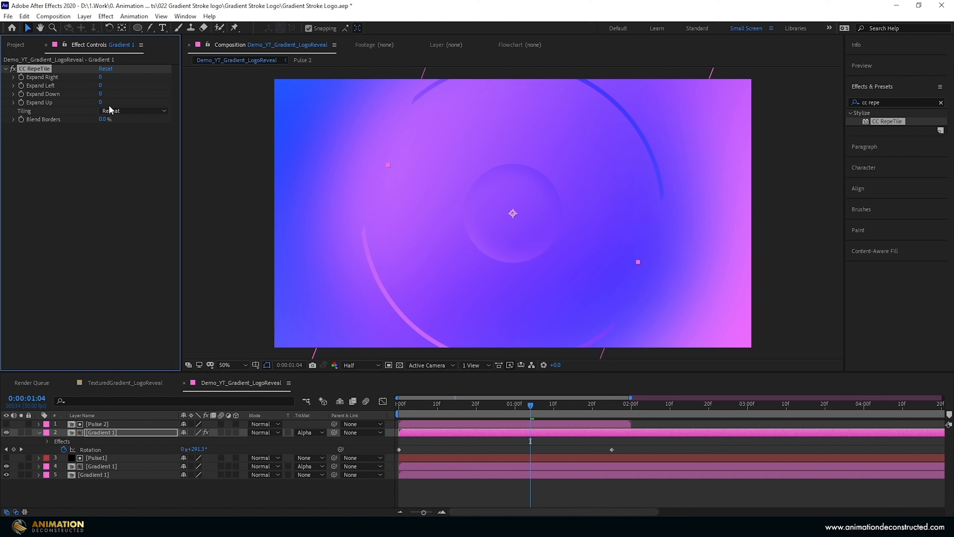
pyautogui.click(111, 110)
pyautogui.click(144, 155)
# - Set CC RepeTile's Expand Down to about 394 and Expand Up to about 505, and preview the composition from the start
pyautogui.moveTo(107, 94); pyautogui.dragTo(179, 94)
pyautogui.moveTo(101, 102); pyautogui.dragTo(223, 100)
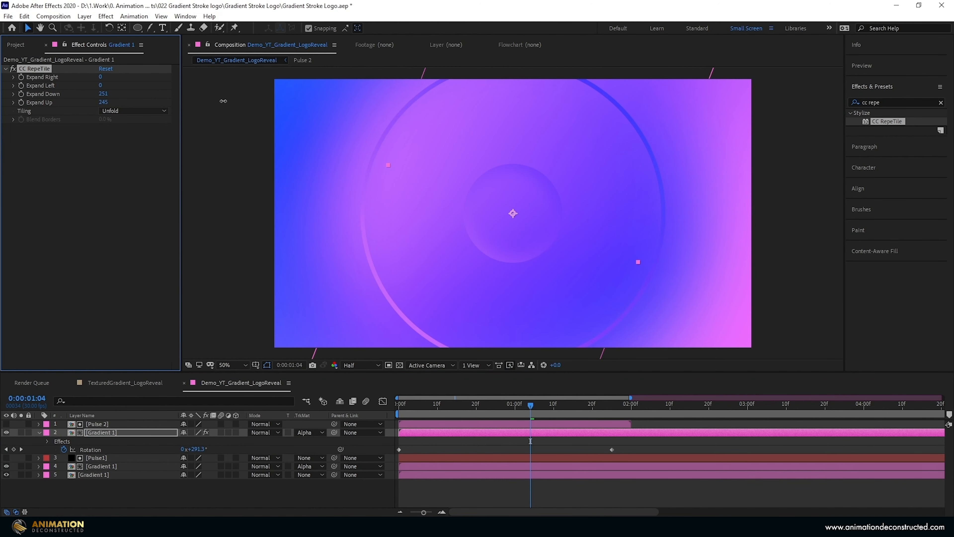
pyautogui.moveTo(102, 93); pyautogui.dragTo(173, 97)
pyautogui.press('Home')
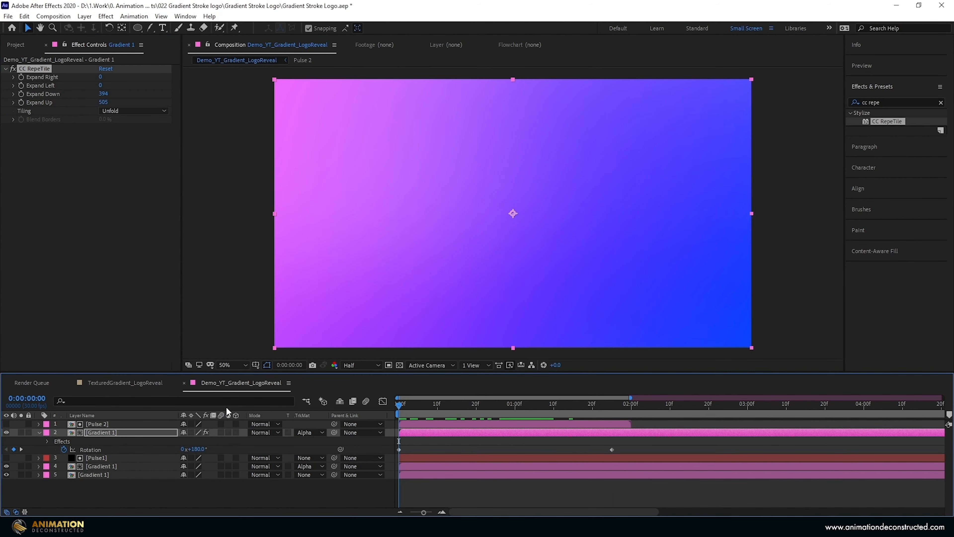
pyautogui.press('space')
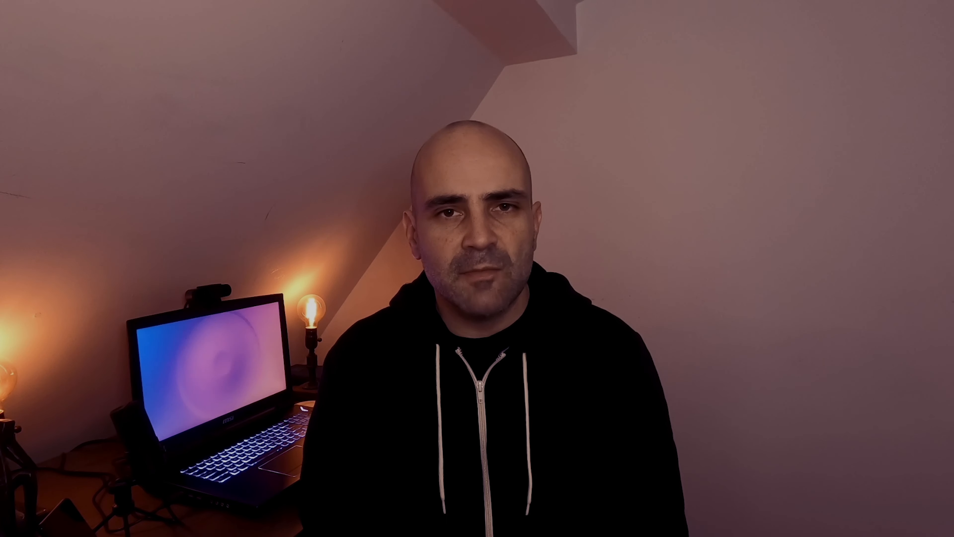
# - Create a black 1920 × 1080 px solid layer named Strokes1
pyautogui.rightClick(118, 486)
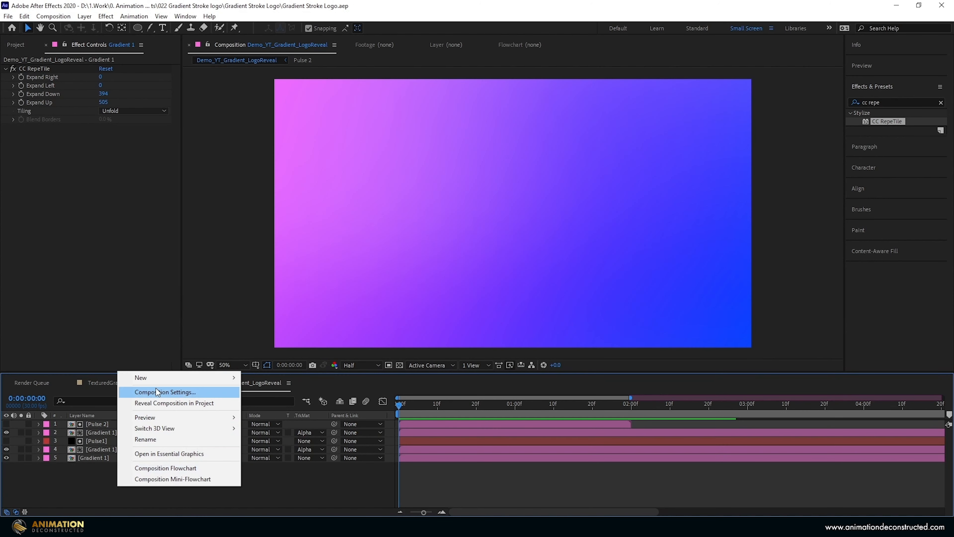
pyautogui.moveTo(150, 377)
pyautogui.click(264, 403)
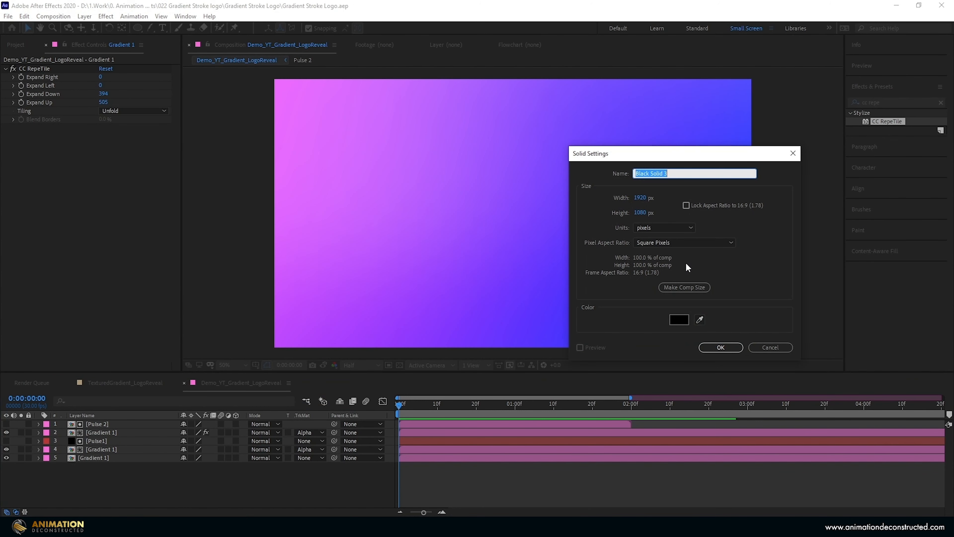
pyautogui.write('Strokes1')
pyautogui.press('Return')
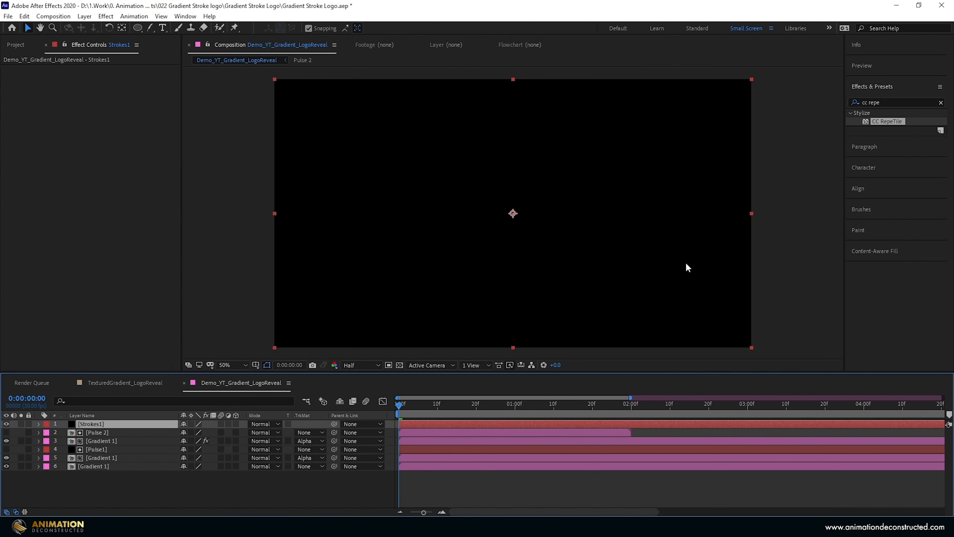
# - Mask Strokes1 with a centred circle nearly the frame's full height, feathered inward around the left side and sharp at its rightmost edge
pyautogui.click(137, 27)
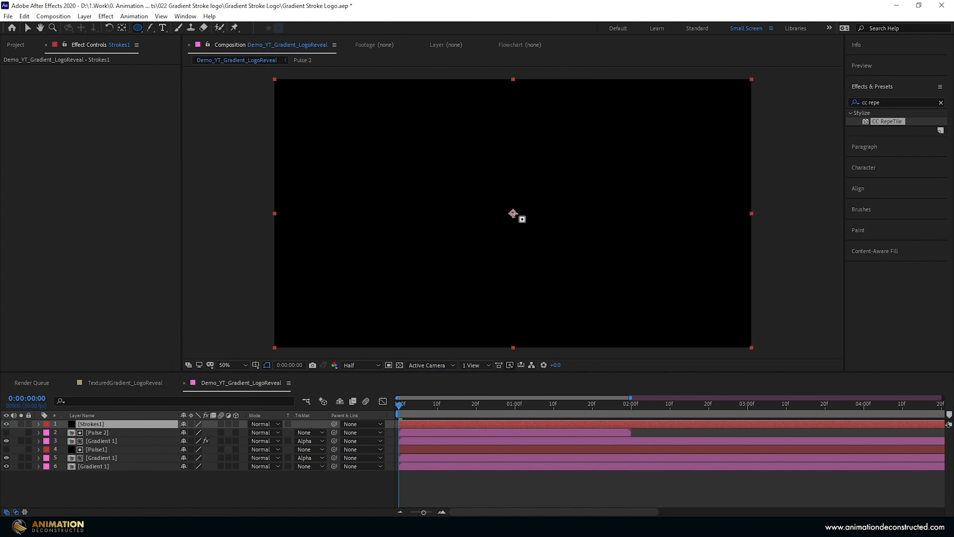
pyautogui.moveTo(512, 213)
pyautogui.mouseDown()
pyautogui.moveTo(551, 149)
pyautogui.moveTo(574, 80)
pyautogui.mouseUp()
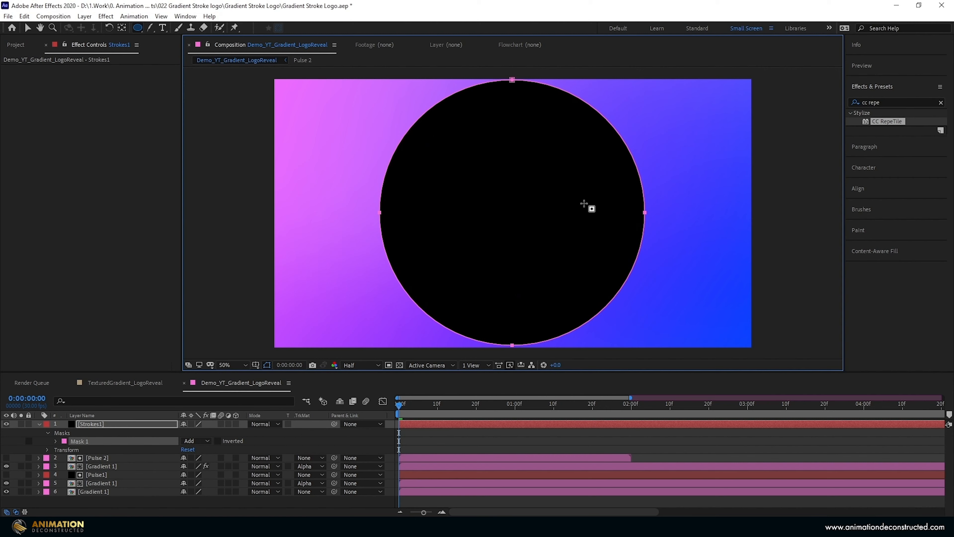
pyautogui.click(151, 27)
pyautogui.moveTo(394, 153); pyautogui.dragTo(433, 171)
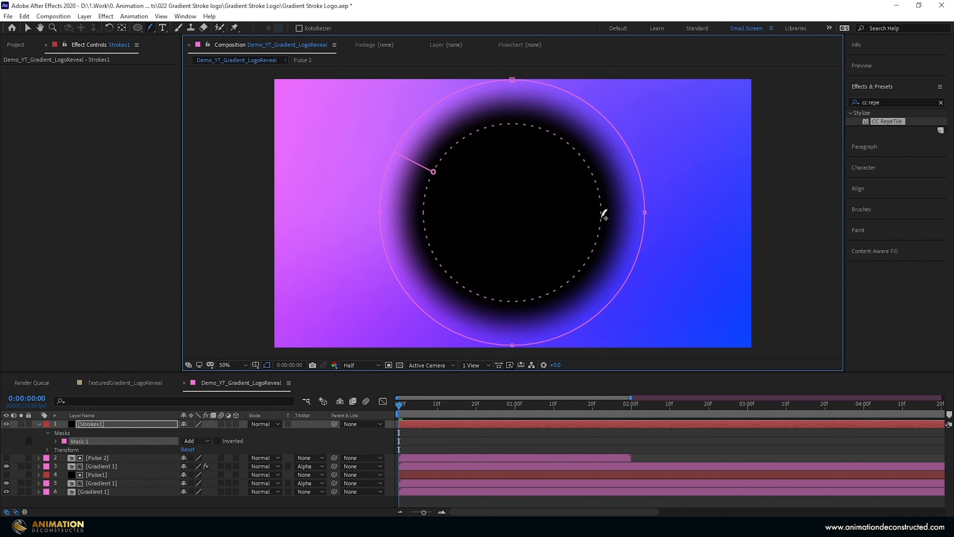
pyautogui.moveTo(603, 215); pyautogui.dragTo(644, 216)
# - Shift the Strokes1 layer to start at 0:00:01:00 and solo it together with the bottommost Gradient 1 layer
pyautogui.press('v')
pyautogui.moveTo(415, 430)
pyautogui.mouseDown()
pyautogui.moveTo(531, 428)
pyautogui.moveTo(535, 403)
pyautogui.moveTo(492, 400)
pyautogui.moveTo(530, 399)
pyautogui.moveTo(516, 405)
pyautogui.mouseUp()
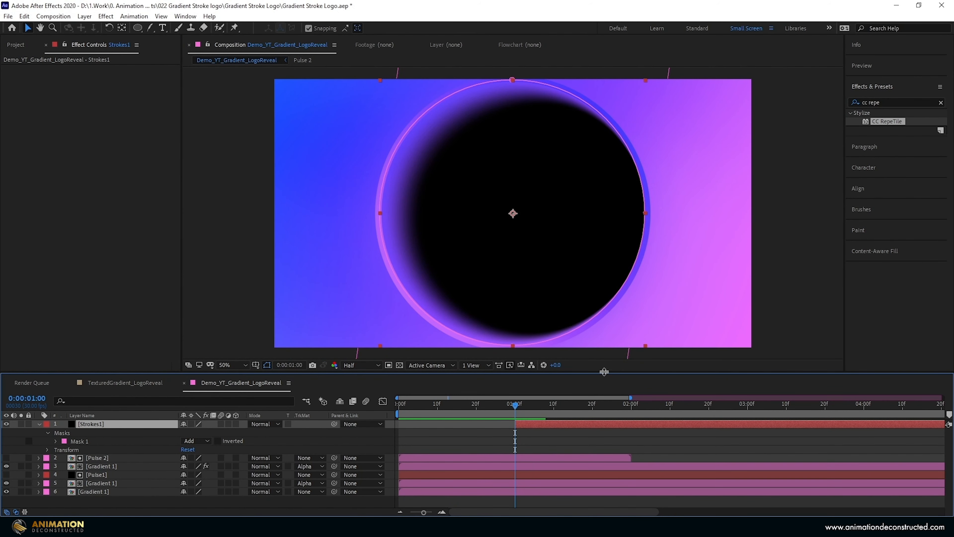
pyautogui.click(21, 492)
pyautogui.click(21, 423)
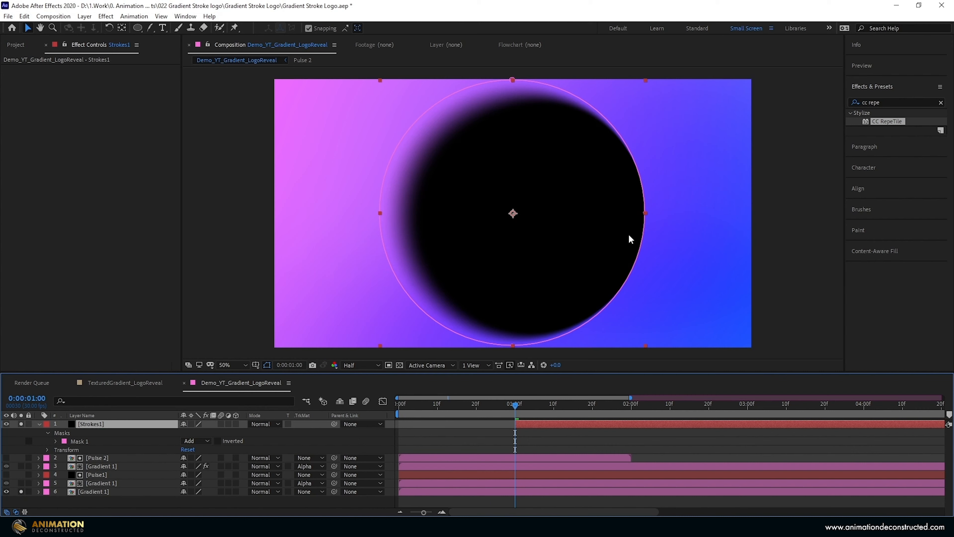
# - Apply the Linear Wipe effect to Strokes1 and set its Transition Completion to 50%
pyautogui.moveTo(887, 100); pyautogui.dragTo(763, 102)
pyautogui.write('liner')
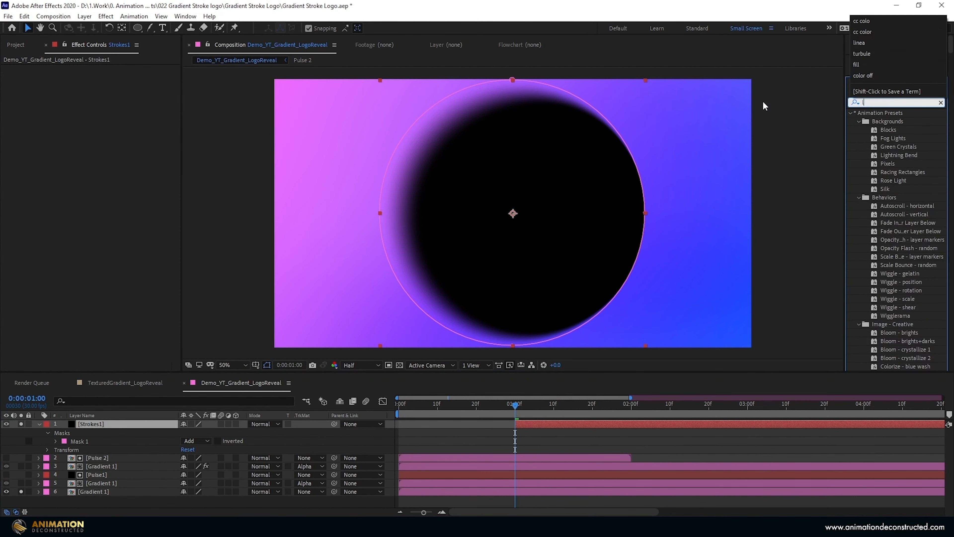
pyautogui.press('BackSpace')
pyautogui.write('ar')
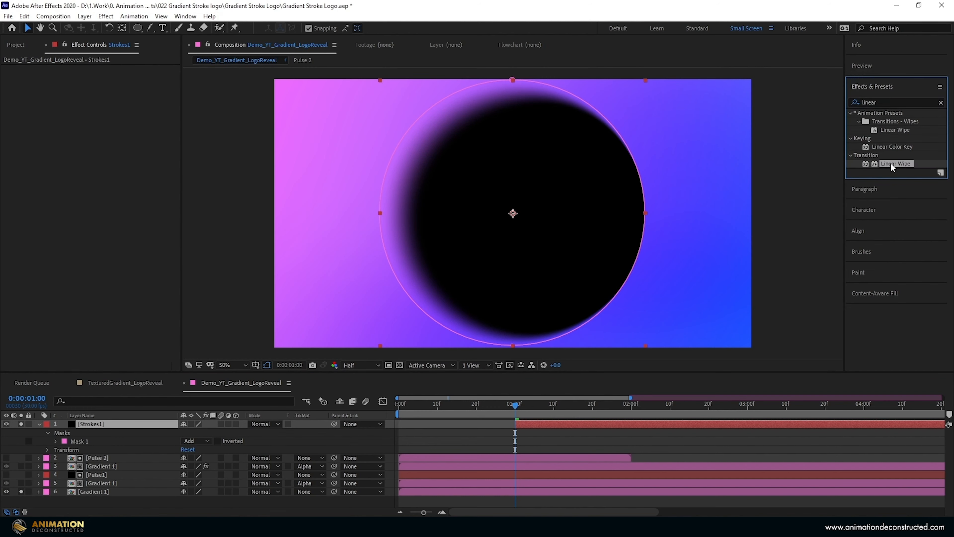
pyautogui.moveTo(890, 162); pyautogui.dragTo(68, 164)
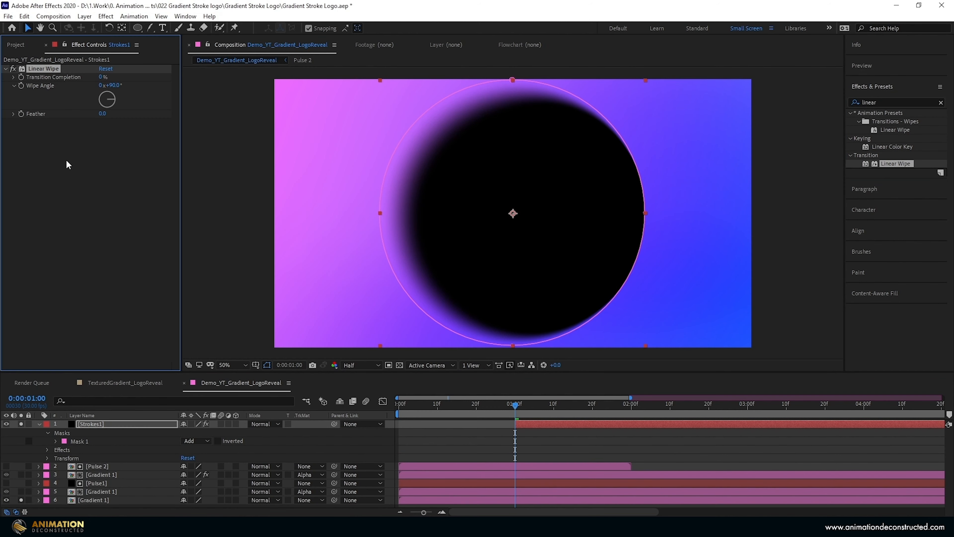
pyautogui.moveTo(109, 76); pyautogui.dragTo(109, 83)
pyautogui.click(102, 77)
pyautogui.write('50')
pyautogui.press('Return')
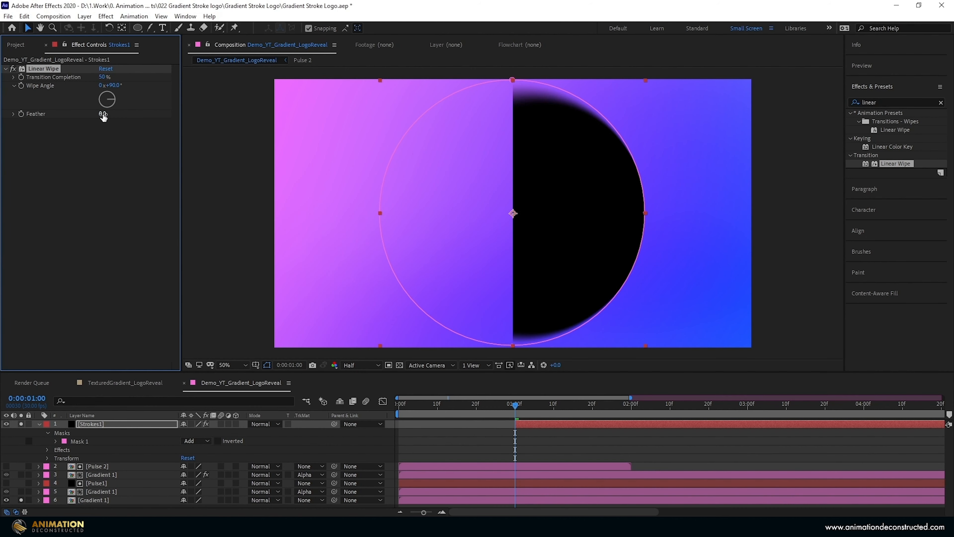
# - Set the Linear Wipe's Feather to 300 and rotate its Wipe Angle to 50°
pyautogui.moveTo(104, 114); pyautogui.dragTo(102, 94)
pyautogui.click(105, 113)
pyautogui.write('300')
pyautogui.press('Return')
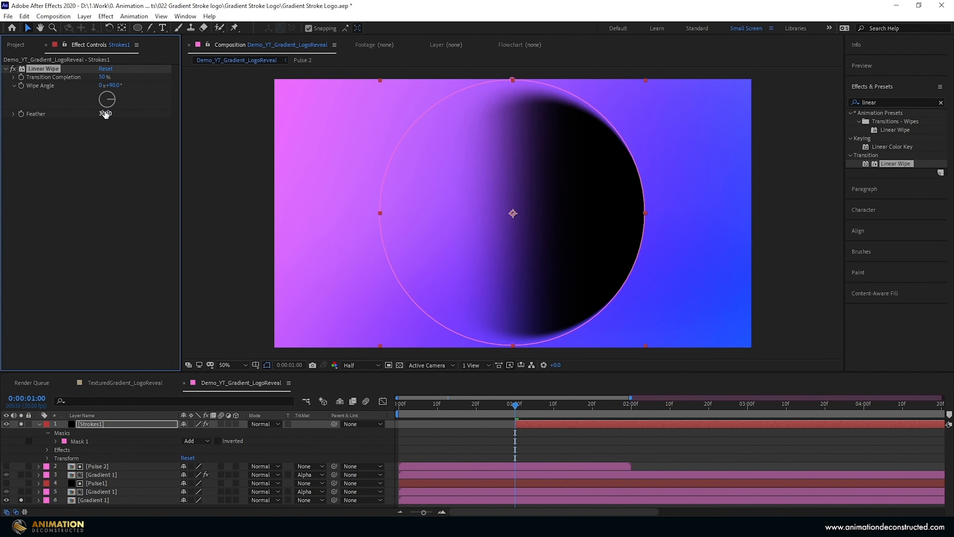
pyautogui.moveTo(114, 98); pyautogui.dragTo(129, 82)
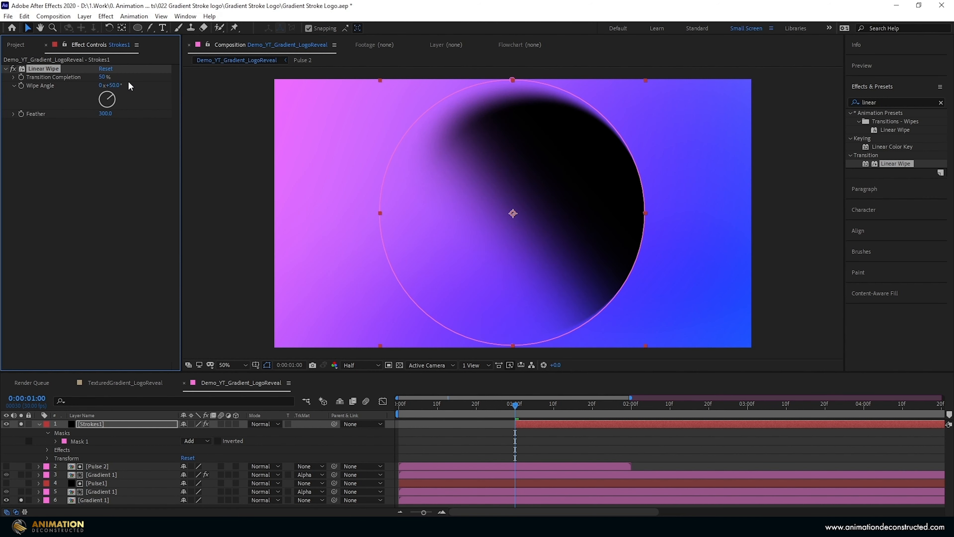
# - Add the Transform effect below Linear Wipe on Strokes1 and rotate the Wipe Angle to 0°
pyautogui.click(883, 102)
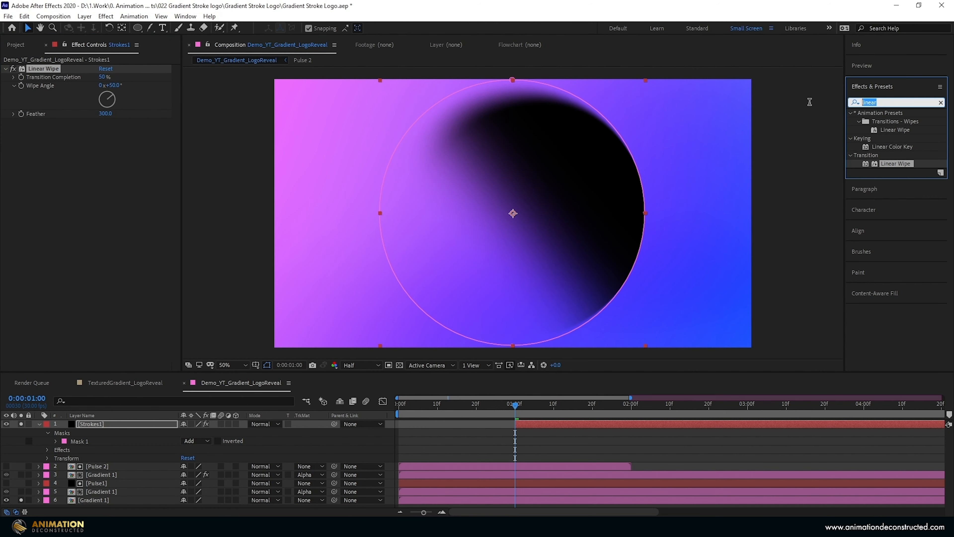
pyautogui.write('trans')
pyautogui.moveTo(894, 155); pyautogui.dragTo(88, 173)
pyautogui.moveTo(113, 96); pyautogui.dragTo(107, 88)
pyautogui.click(42, 122)
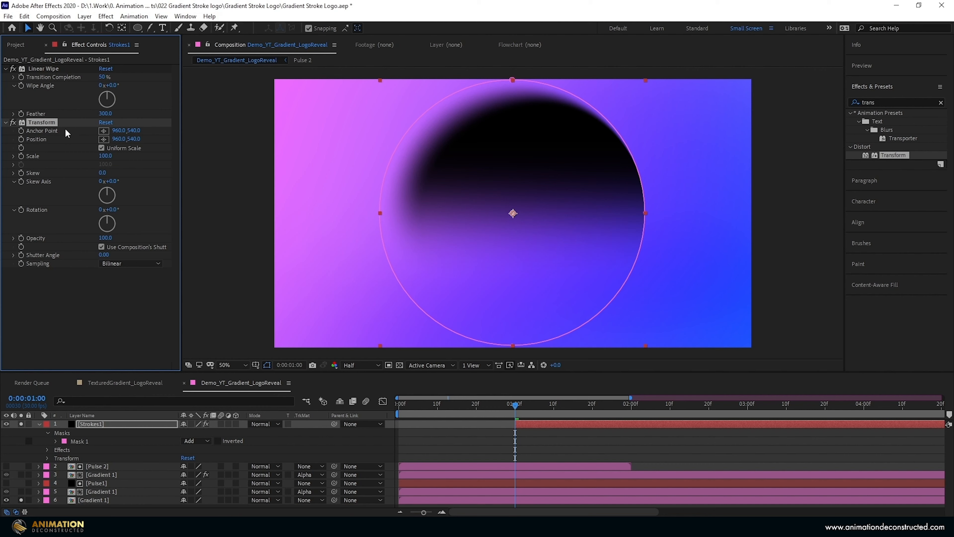
pyautogui.moveTo(514, 217); pyautogui.dragTo(600, 208)
pyautogui.hotkey('ctrl', 'z')
pyautogui.hotkey('ctrl', 'z')
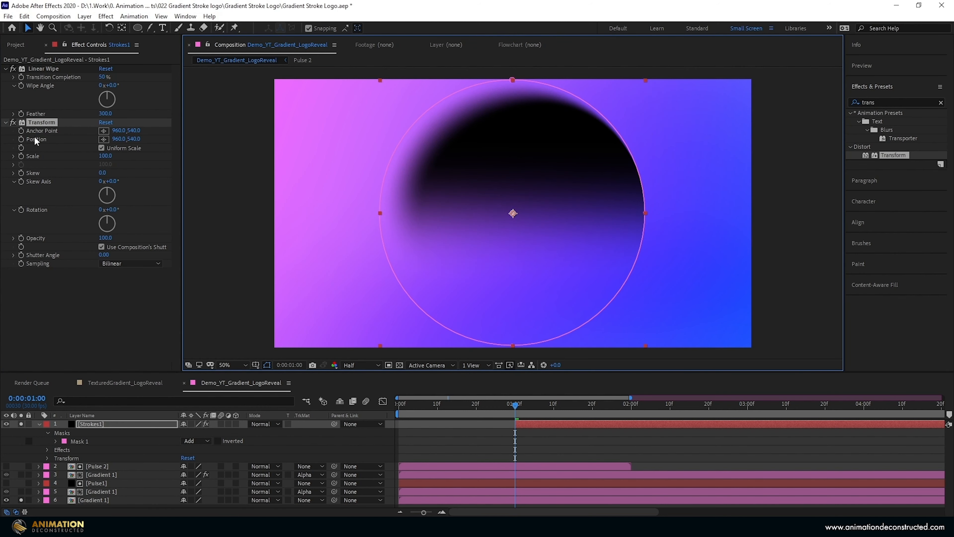
# - Place the Transform effect's Position at about 1564, 538 and keyframe it at 0:00:01:00, revealing the keyframe in the timeline
pyautogui.click(104, 140)
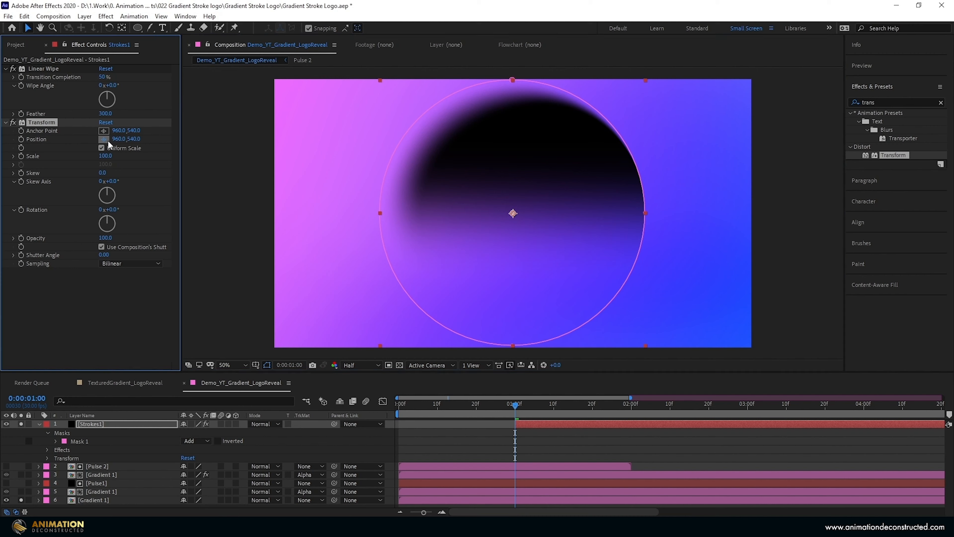
pyautogui.click(663, 213)
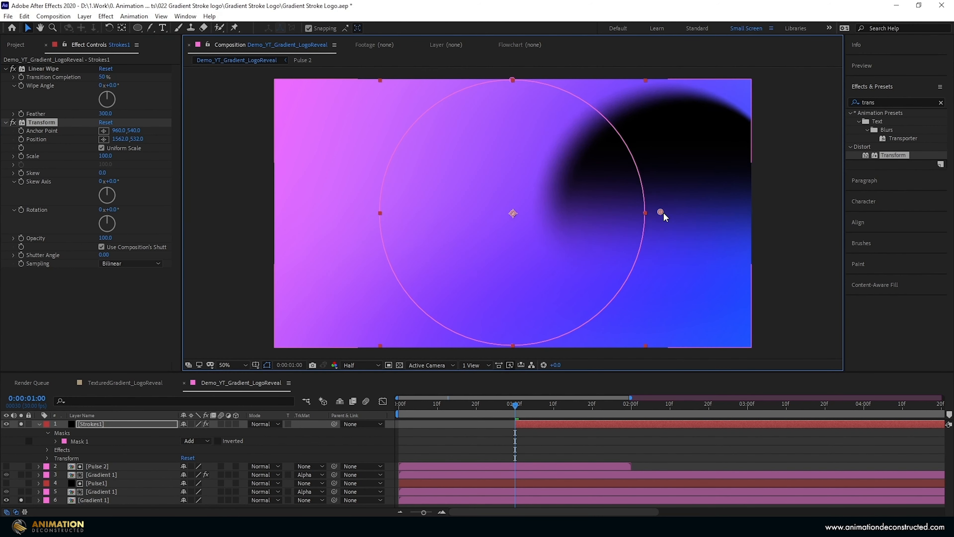
pyautogui.click(21, 140)
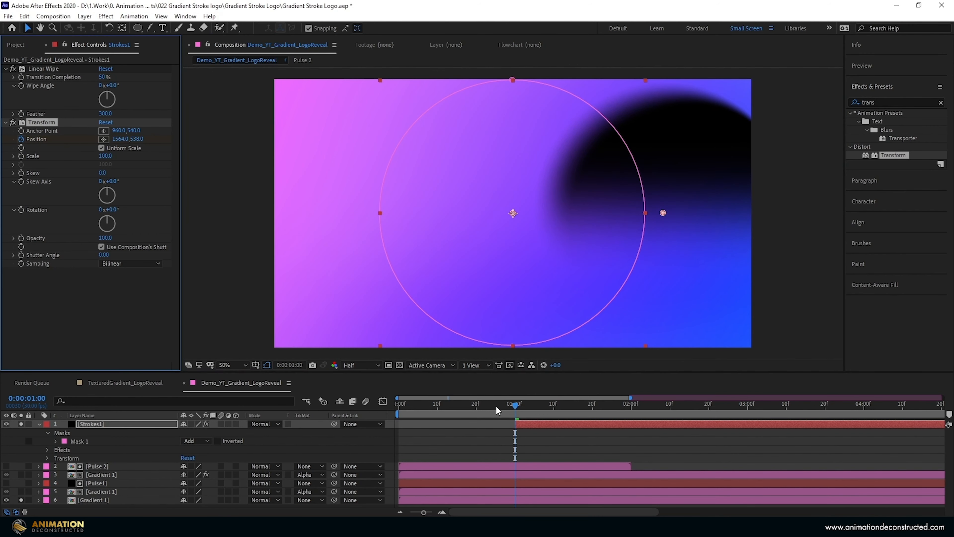
pyautogui.press('u')
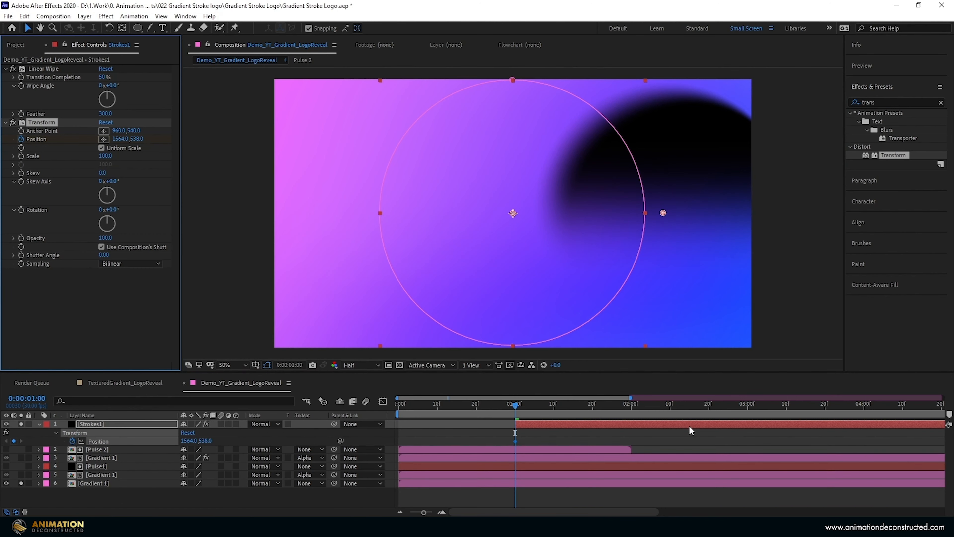
# - Add a Transform Position keyframe of about 1020, 538 at 0:00:03:00 on Strokes1
pyautogui.click(521, 409)
pyautogui.moveTo(522, 409); pyautogui.dragTo(749, 429)
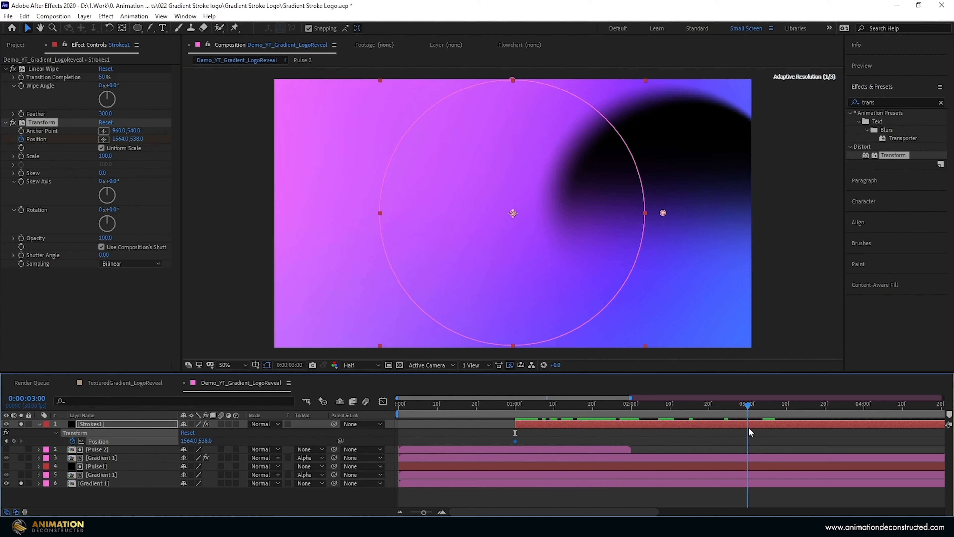
pyautogui.moveTo(663, 213); pyautogui.dragTo(528, 221)
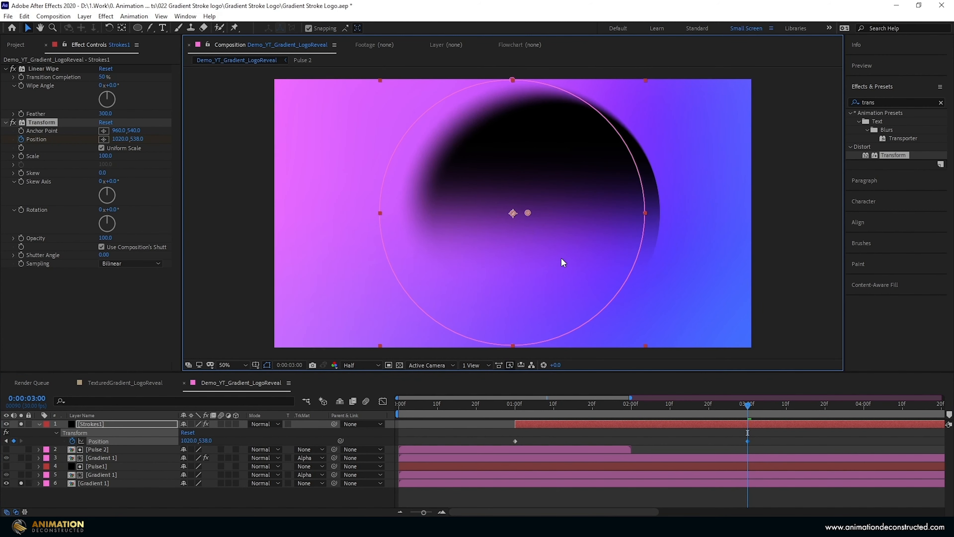
# - Split Strokes1 at 0:00:03:00, delete the part after it, and scrub back through the movement
pyautogui.hotkey('ctrl', 'shift', 'd')
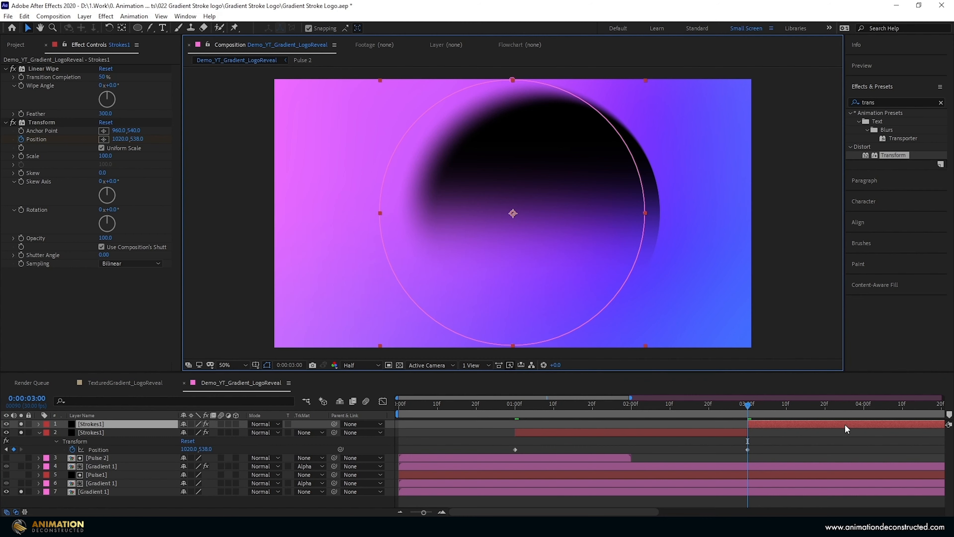
pyautogui.press('Delete')
pyautogui.moveTo(746, 412); pyautogui.dragTo(646, 414)
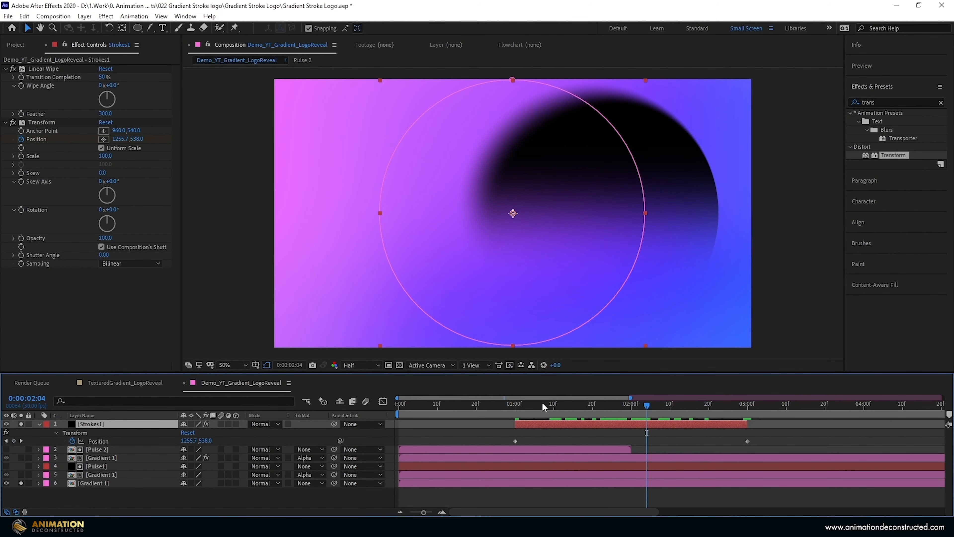
# - Keyframe Strokes1's Linear Wipe Transition Completion at 50%, reveal it in the timeline, and place the keyframe at 0:00:02:00
pyautogui.press('j')
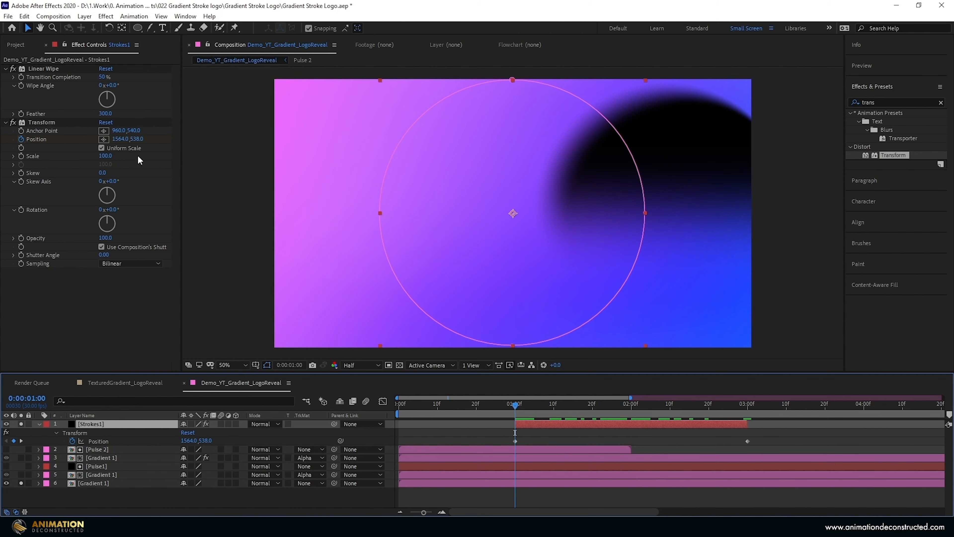
pyautogui.click(16, 81)
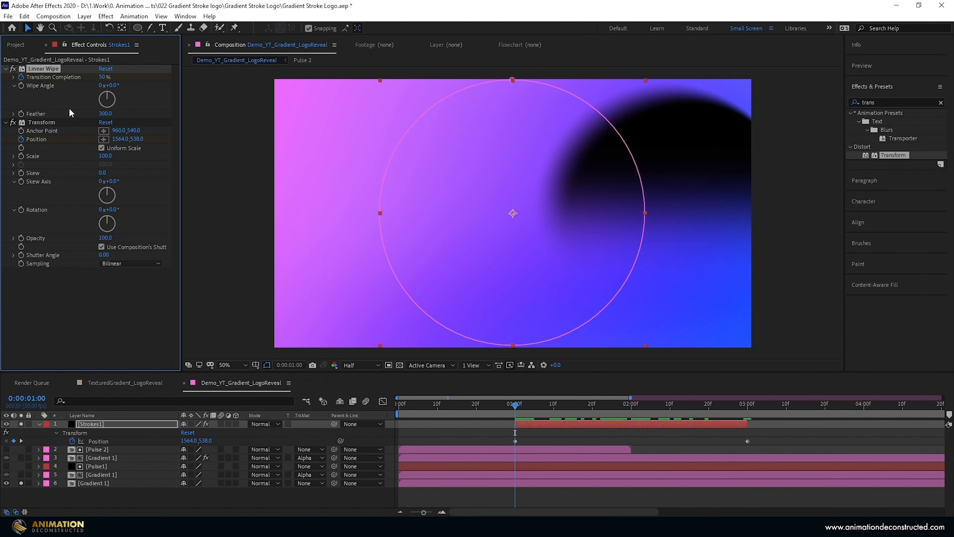
pyautogui.press('u')
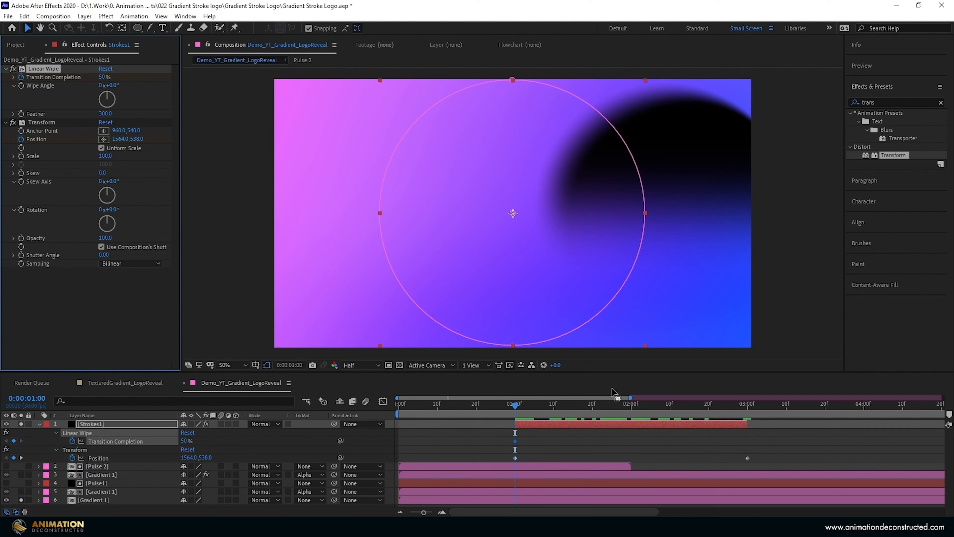
pyautogui.click(630, 407)
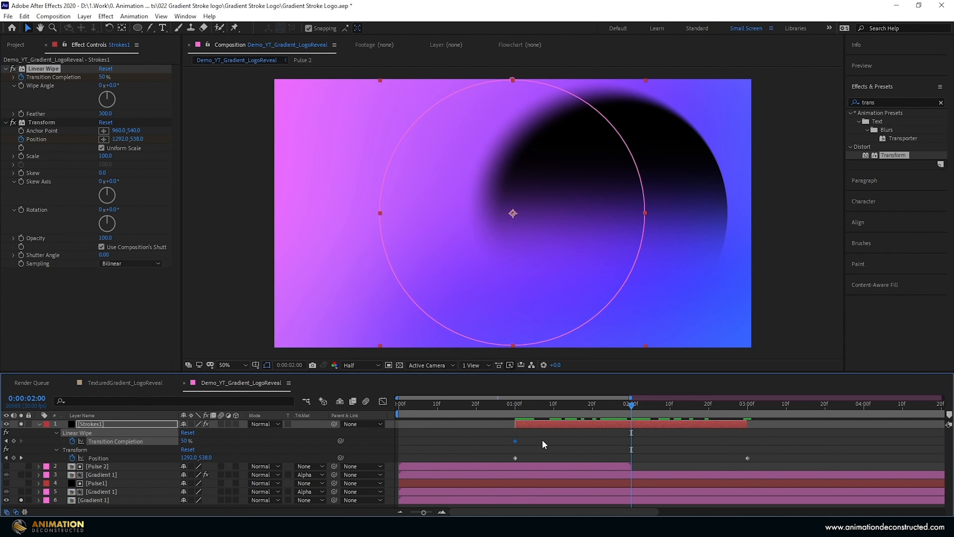
pyautogui.moveTo(516, 441); pyautogui.dragTo(614, 440)
# - Add Transition Completion keyframes of 100% at 0:00:01:00 and 0:00:03:00 on Strokes1, and scrub back to its start
pyautogui.moveTo(636, 410); pyautogui.dragTo(515, 409)
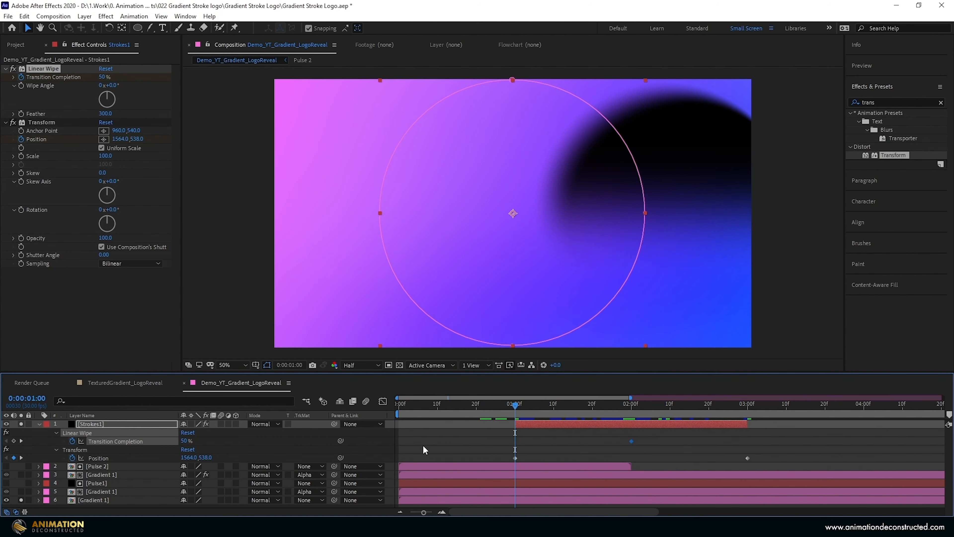
pyautogui.press('Return')
pyautogui.moveTo(515, 420); pyautogui.dragTo(748, 426)
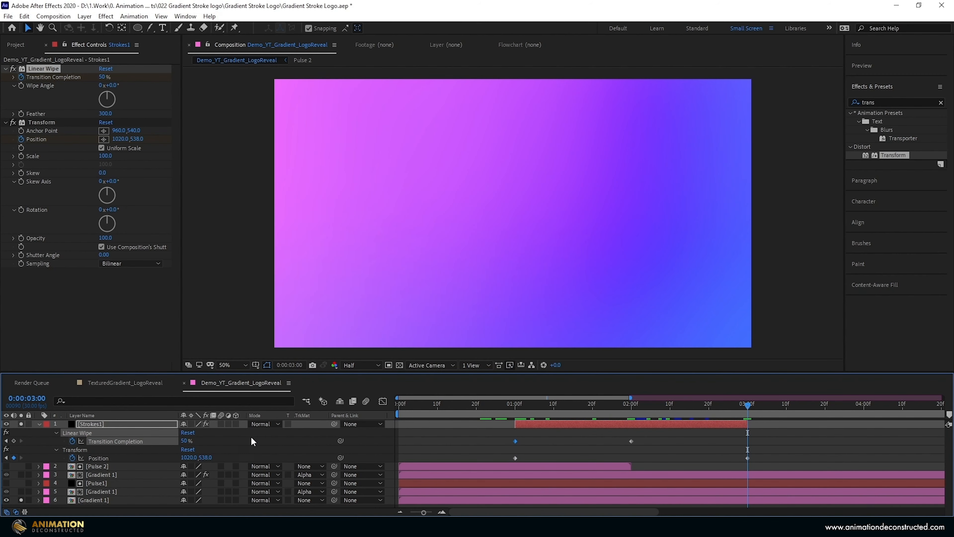
pyautogui.moveTo(192, 441); pyautogui.dragTo(263, 438)
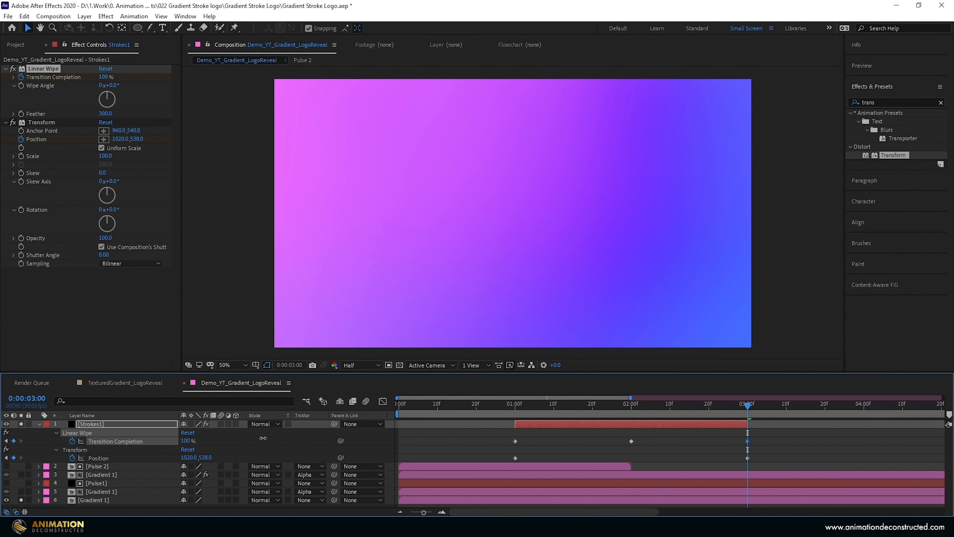
pyautogui.click(748, 423)
pyautogui.moveTo(747, 402); pyautogui.dragTo(524, 392)
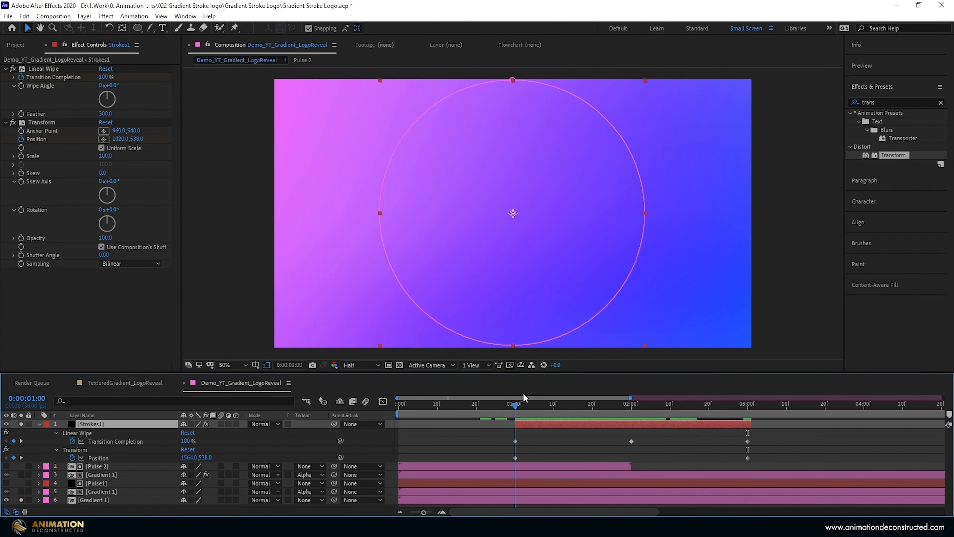
# - Keyframe the Transform effect's Rotation on Strokes1 at 0:00:01:00 with a value of 90° and reveal it in the timeline
pyautogui.click(21, 210)
pyautogui.press('u')
pyautogui.press('u')
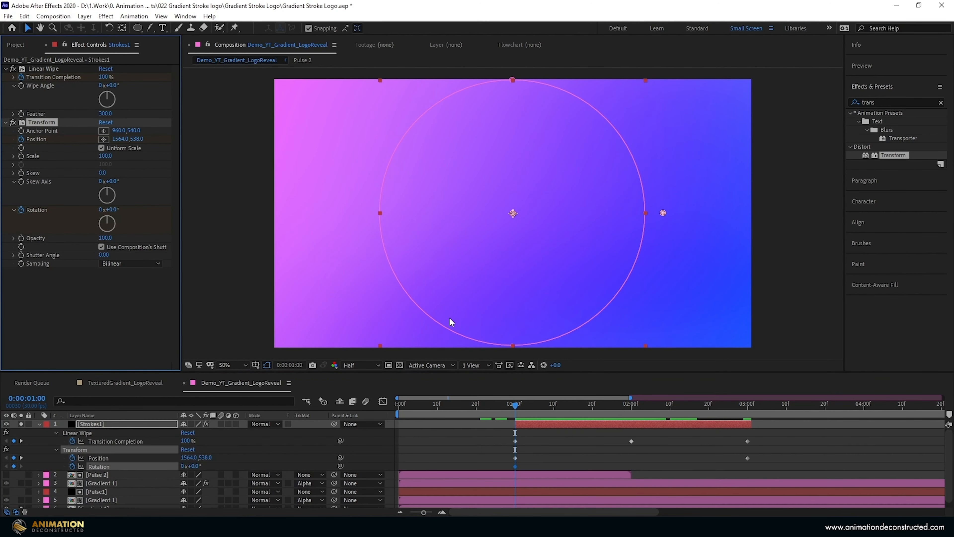
pyautogui.moveTo(515, 441)
pyautogui.mouseDown()
pyautogui.moveTo(450, 441)
pyautogui.moveTo(515, 442)
pyautogui.mouseUp()
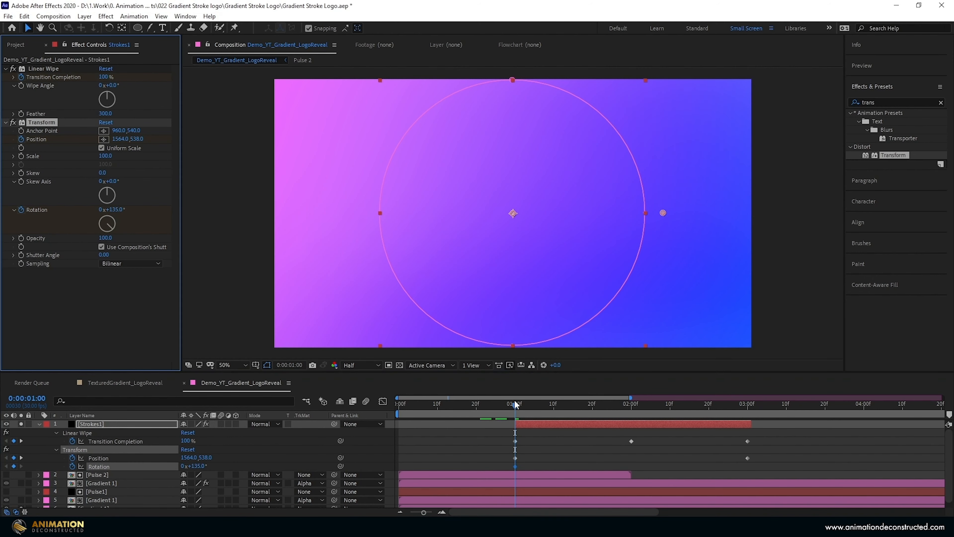
# - Set the Transform effect's Rotation to -2x+0° at 0:00:03:00 and scrub back through the spinning shape
pyautogui.moveTo(515, 402); pyautogui.dragTo(743, 441)
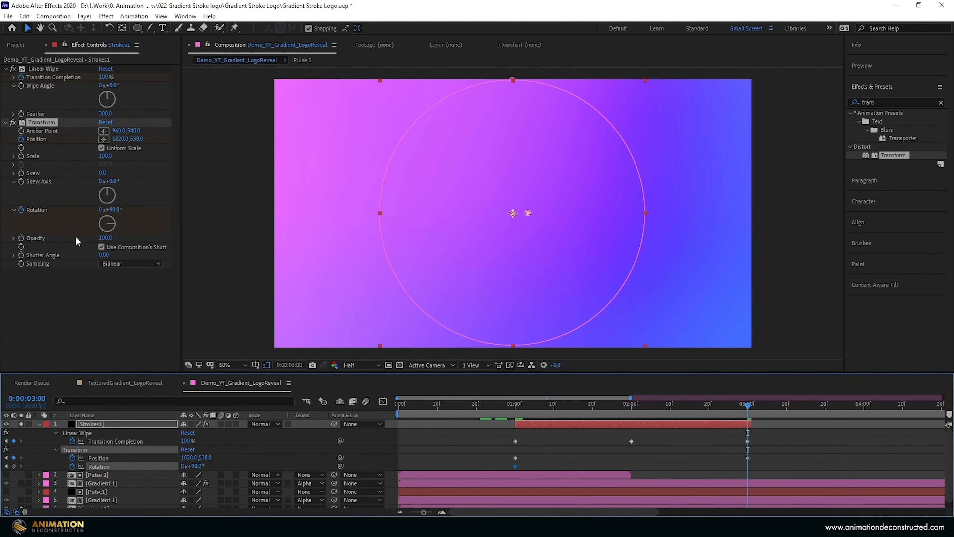
pyautogui.moveTo(115, 210); pyautogui.dragTo(68, 215)
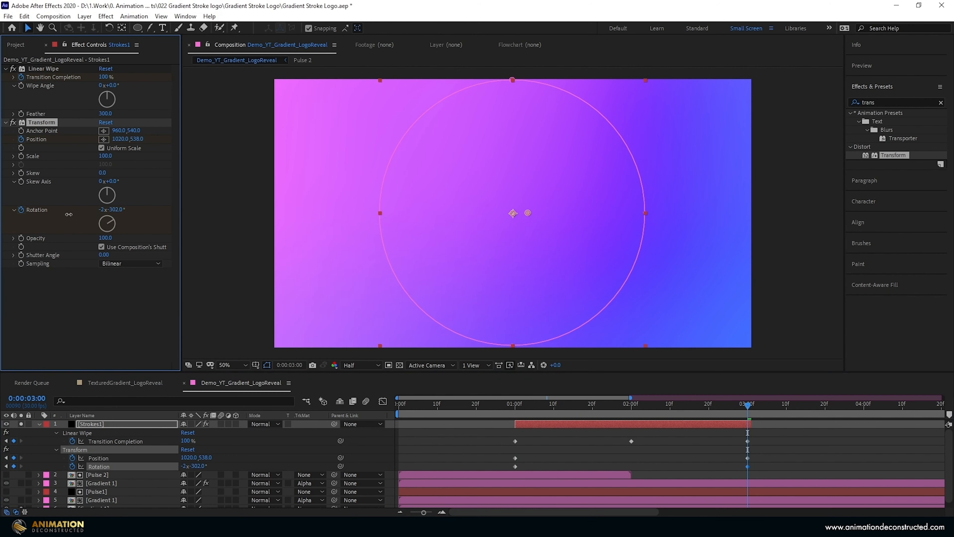
pyautogui.click(116, 210)
pyautogui.write('0')
pyautogui.press('Return')
pyautogui.moveTo(747, 402); pyautogui.dragTo(596, 418)
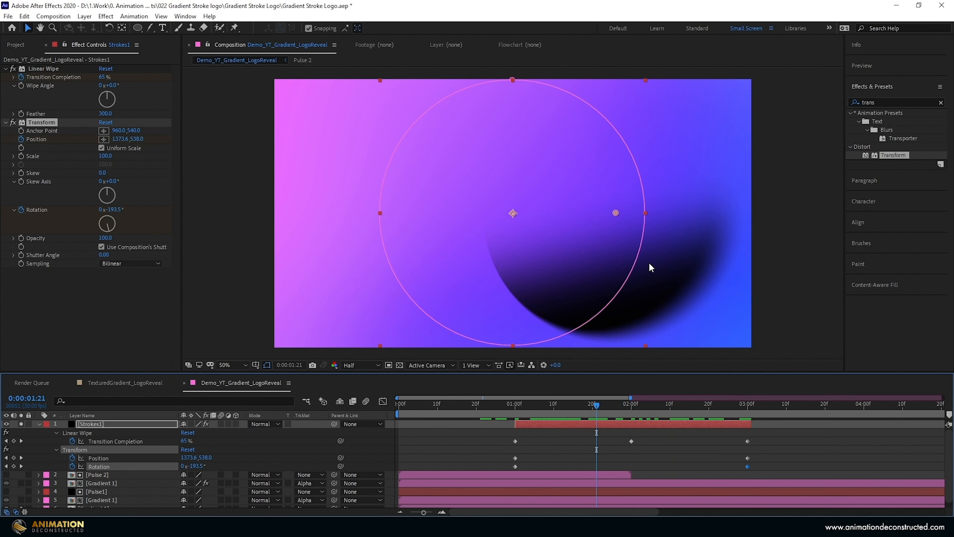
# - Find the CC Power Pin effect, apply it to Strokes1, and zoom out to show the whole frame
pyautogui.click(883, 101)
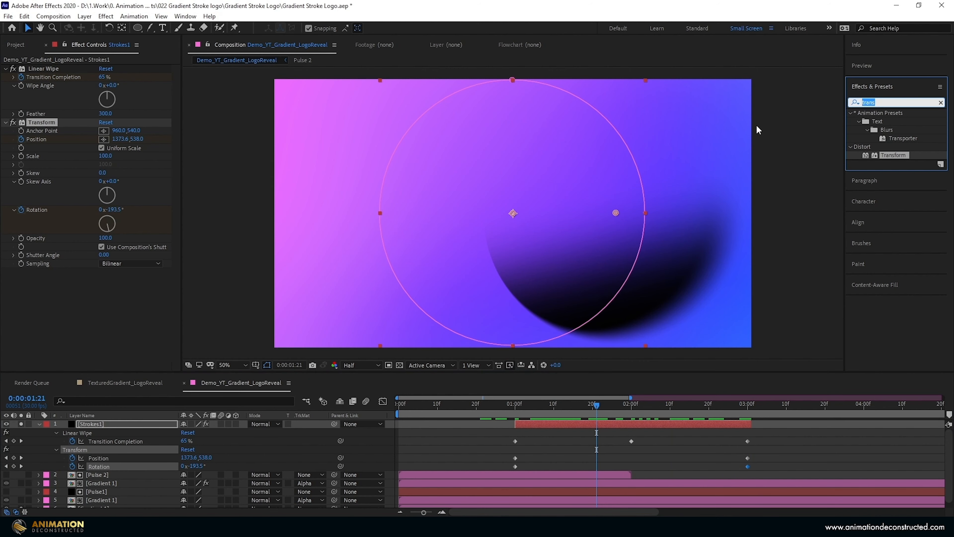
pyautogui.write('cc powe')
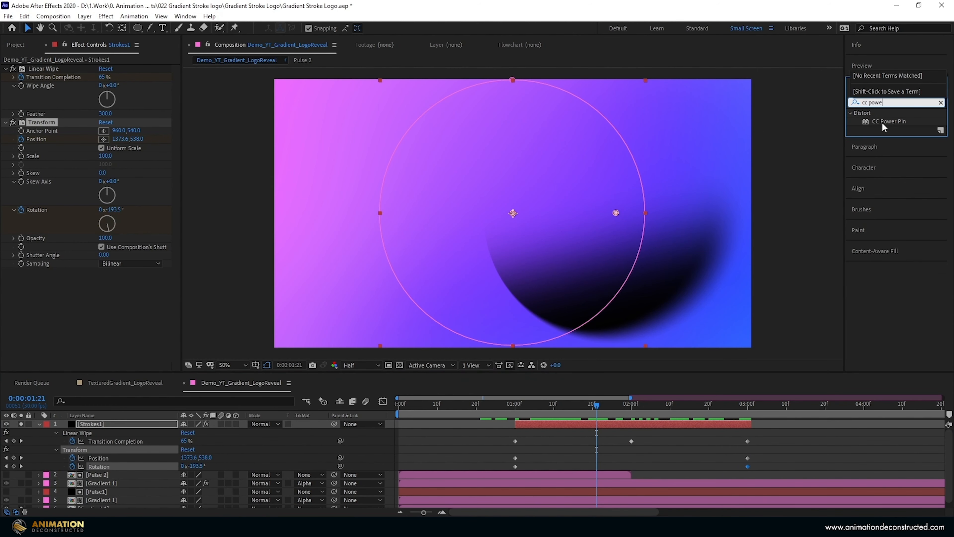
pyautogui.doubleClick(883, 123)
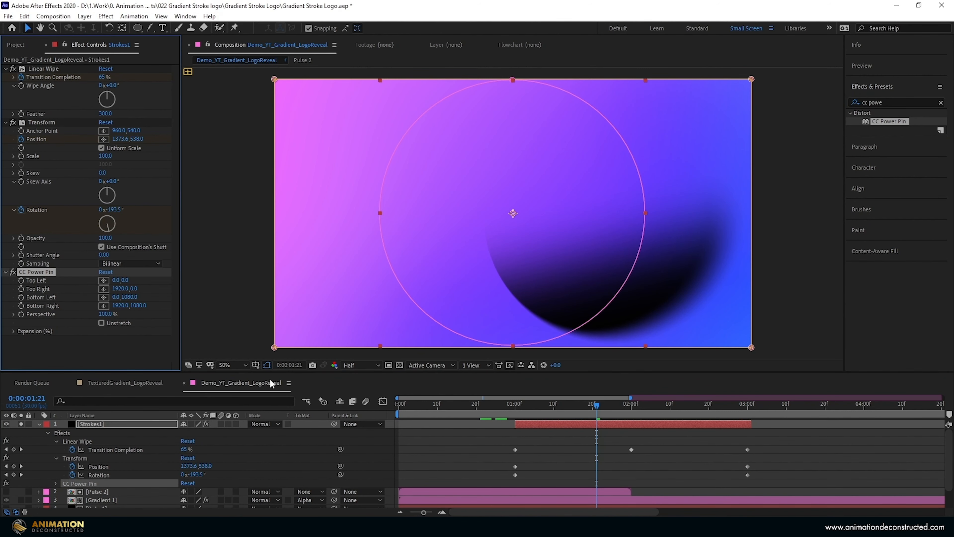
pyautogui.press(',')
pyautogui.press(',')
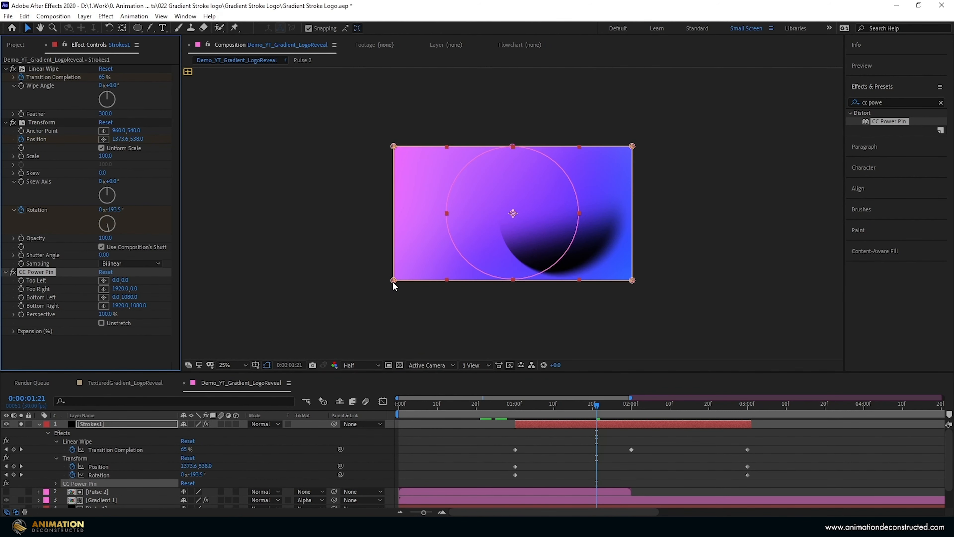
# - Pull the CC Power Pin corners in to the circle's sides and taper it with Top Left about 412, 268 and Bottom Left about 420, 788
pyautogui.moveTo(392, 281); pyautogui.dragTo(446, 282)
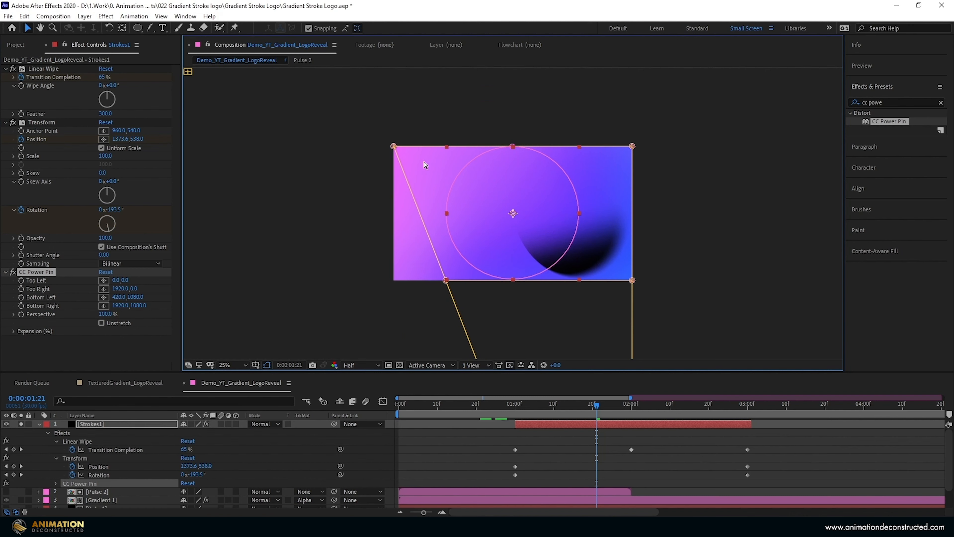
pyautogui.moveTo(394, 146); pyautogui.dragTo(445, 146)
pyautogui.moveTo(632, 147); pyautogui.dragTo(577, 146)
pyautogui.moveTo(632, 280); pyautogui.dragTo(579, 280)
pyautogui.moveTo(577, 146); pyautogui.dragTo(579, 146)
pyautogui.moveTo(445, 147); pyautogui.dragTo(445, 179)
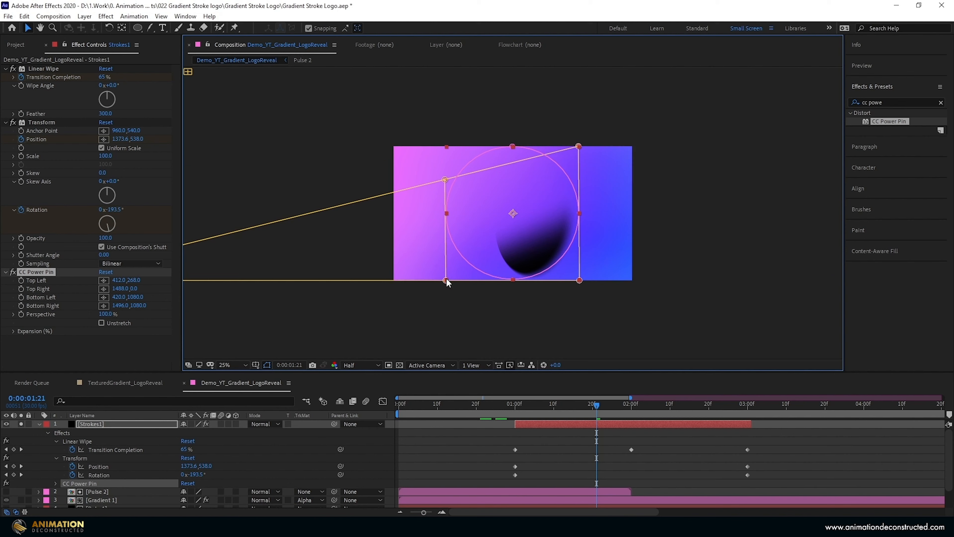
pyautogui.moveTo(446, 279); pyautogui.dragTo(446, 244)
# - Move the Transform effect's Position at 0:00:01:00 to about 1744, 538 and scrub forward to check the motion
pyautogui.moveTo(590, 403); pyautogui.dragTo(518, 427)
pyautogui.press('.')
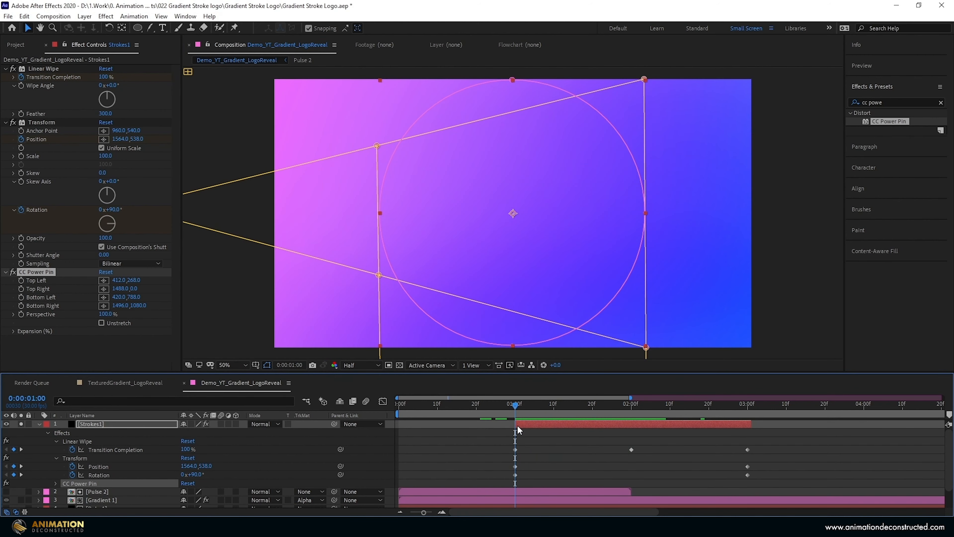
pyautogui.click(42, 123)
pyautogui.moveTo(663, 213); pyautogui.dragTo(708, 213)
pyautogui.moveTo(533, 404); pyautogui.dragTo(559, 412)
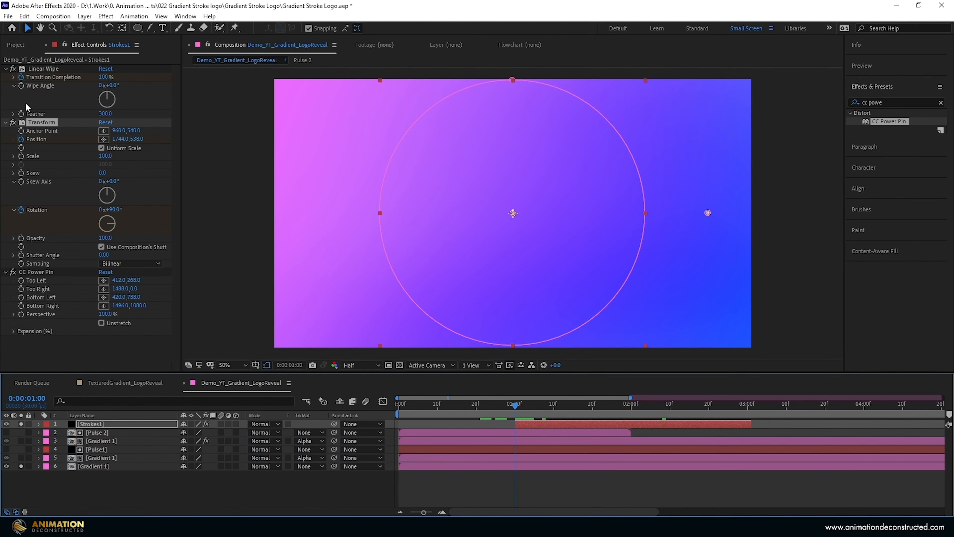
# - Add the Gradient 3 composition directly below Strokes1 and set its track matte to Alpha Matte "[Strokes1]"
pyautogui.click(25, 44)
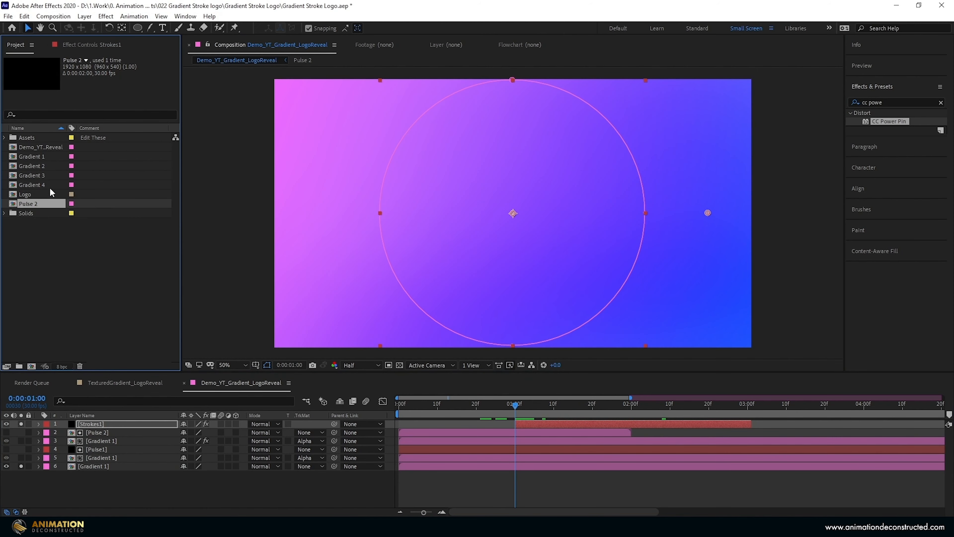
pyautogui.click(36, 175)
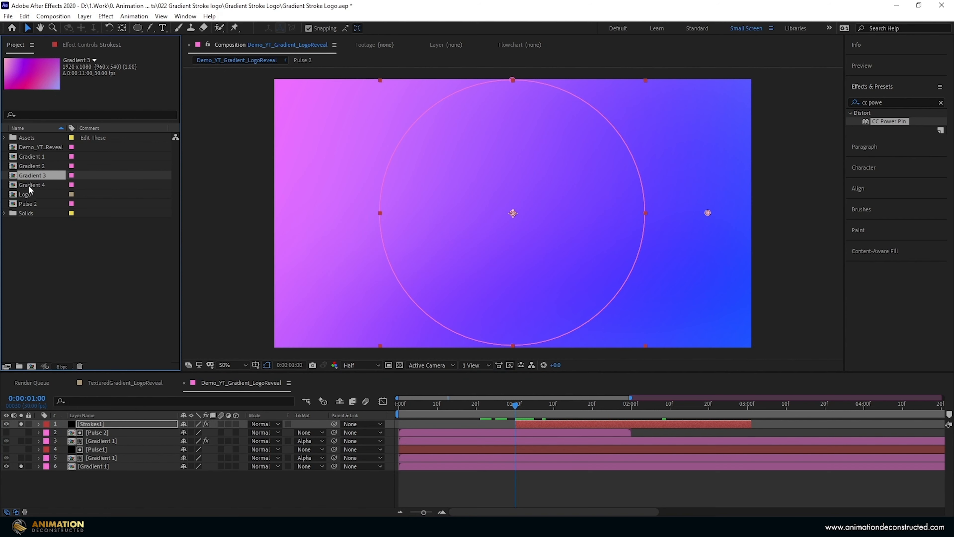
pyautogui.moveTo(170, 317); pyautogui.dragTo(126, 424)
pyautogui.click(310, 432)
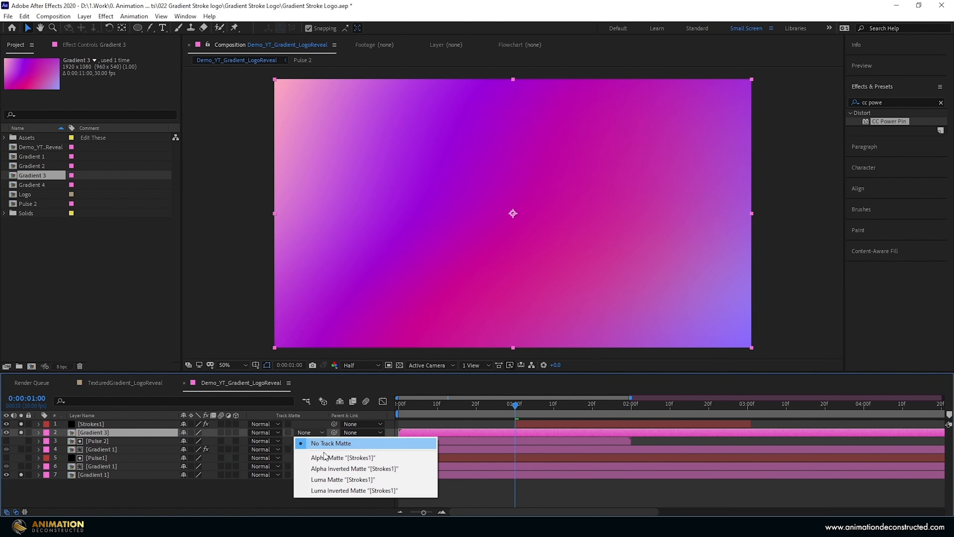
pyautogui.click(323, 456)
# - Trim the Gradient 3 layer to start at 0:00:01:00, split it at 0:00:03:01, and delete the remainder
pyautogui.moveTo(399, 432); pyautogui.dragTo(751, 408)
pyautogui.click(596, 406)
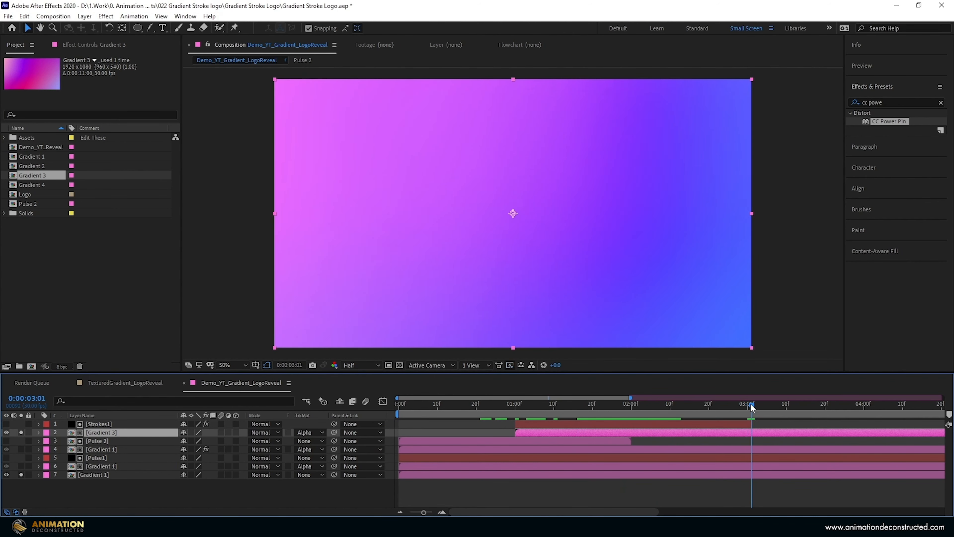
pyautogui.hotkey('ctrl', 'shift', 'd')
pyautogui.press('Delete')
# - Change the label color of the Strokes1 and Gradient 3 layers to green
pyautogui.moveTo(773, 442); pyautogui.dragTo(714, 424)
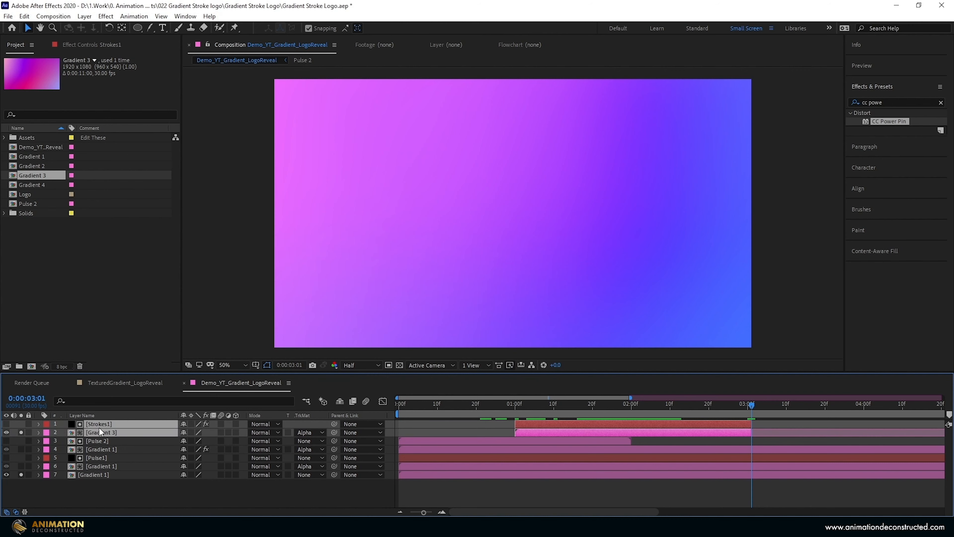
pyautogui.click(44, 427)
pyautogui.click(71, 355)
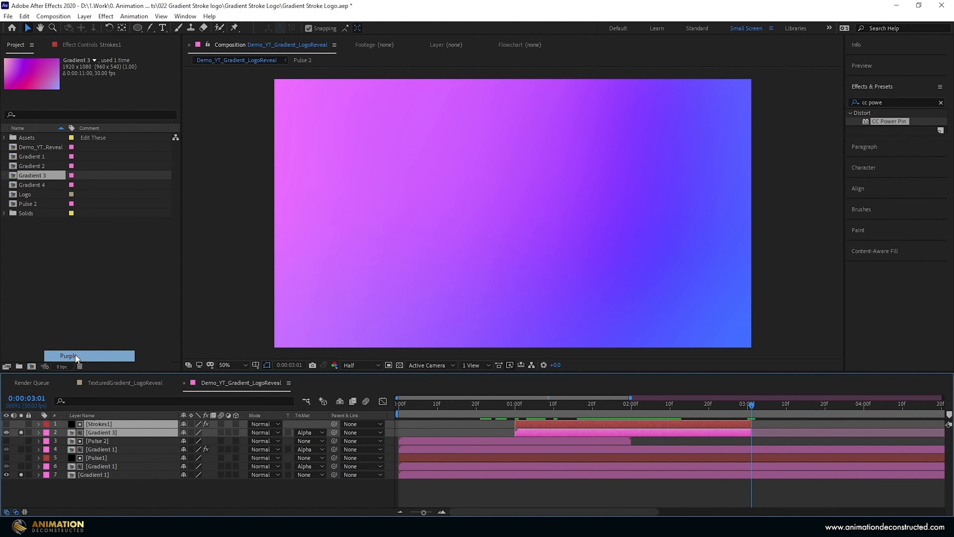
pyautogui.click(44, 428)
pyautogui.click(77, 320)
# - Duplicate the Strokes1 and Gradient 3 layer pair and select the topmost Strokes1 copy
pyautogui.press('i')
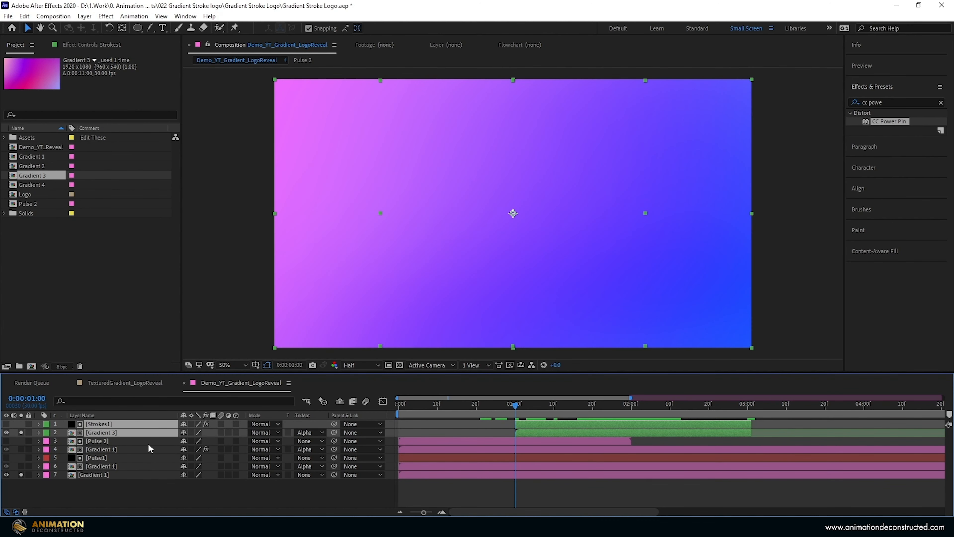
pyautogui.hotkey('ctrl', 'd')
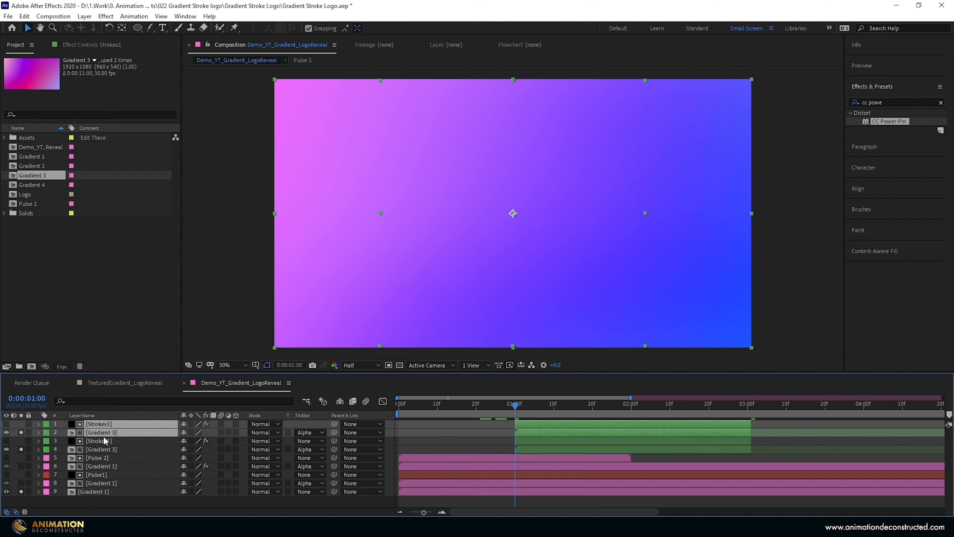
pyautogui.click(103, 441)
pyautogui.click(102, 423)
# - On the top Strokes1 copy, set Transition Completion to 0% at 0:00:02:00 and the Transform effect's Scale to 80
pyautogui.moveTo(548, 407); pyautogui.dragTo(631, 427)
pyautogui.press('u')
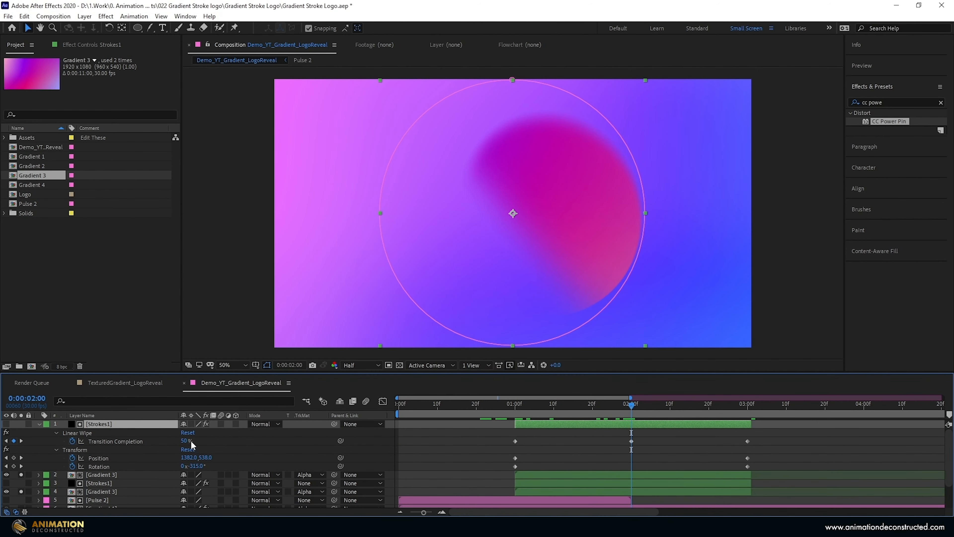
pyautogui.moveTo(191, 440); pyautogui.dragTo(126, 443)
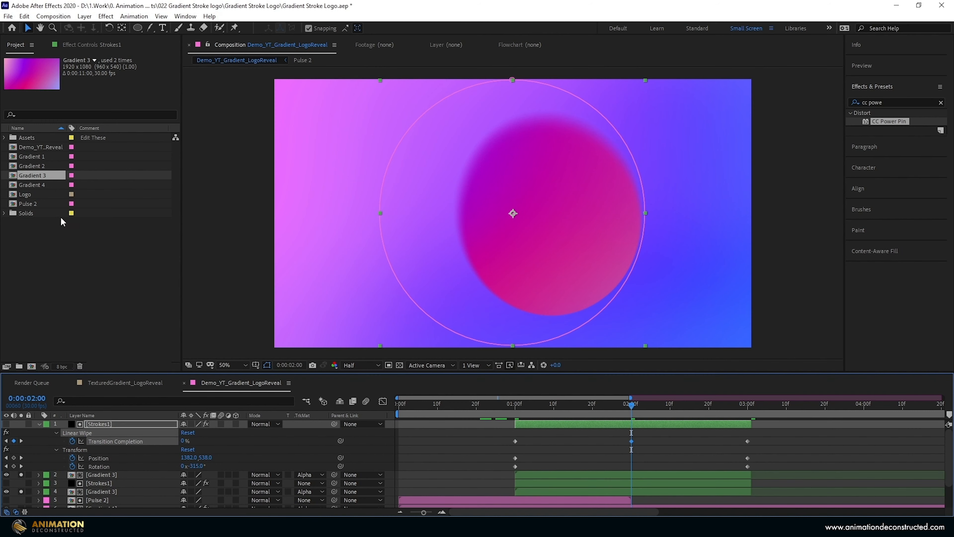
pyautogui.click(83, 45)
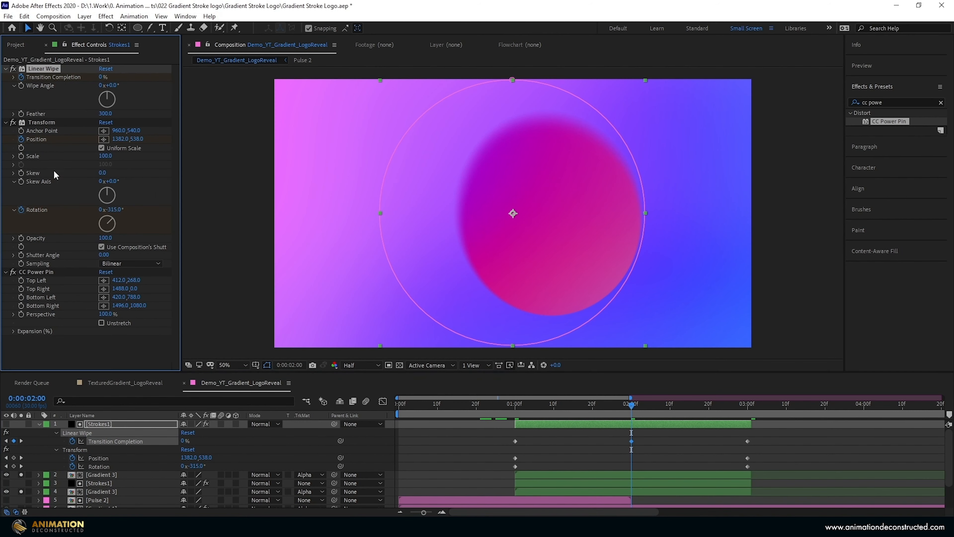
pyautogui.click(105, 155)
pyautogui.press('Return')
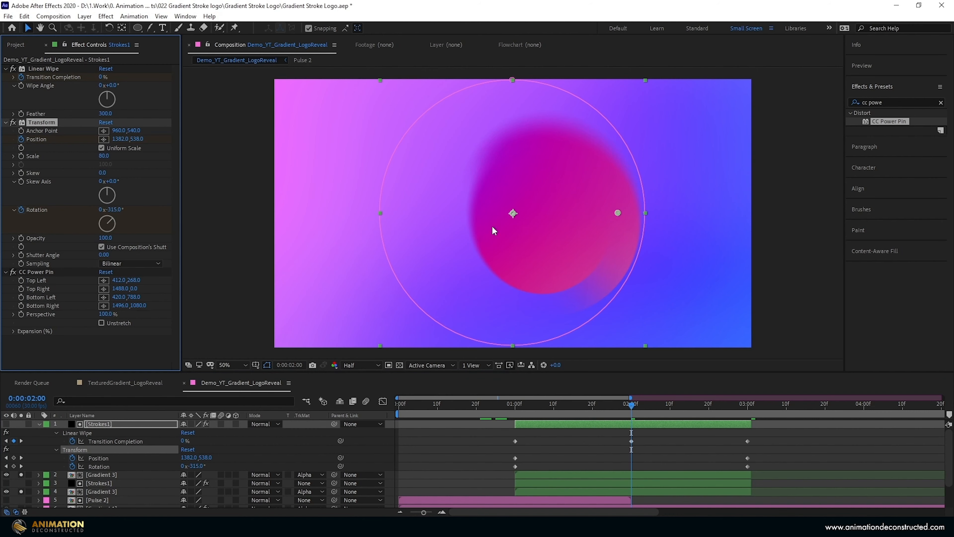
# - At 0:00:01:00 on the top Strokes1 copy, set Transition Completion to 55% and Rotation to 180°, and scrub through the result
pyautogui.moveTo(631, 405); pyautogui.dragTo(516, 423)
pyautogui.moveTo(186, 444)
pyautogui.mouseDown()
pyautogui.moveTo(121, 442)
pyautogui.moveTo(203, 440)
pyautogui.mouseUp()
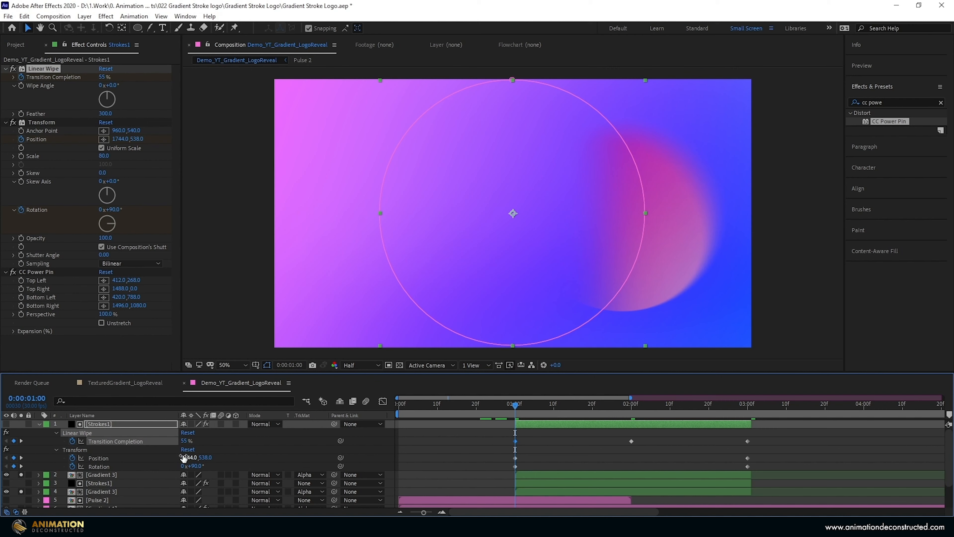
pyautogui.click(198, 467)
pyautogui.write('180')
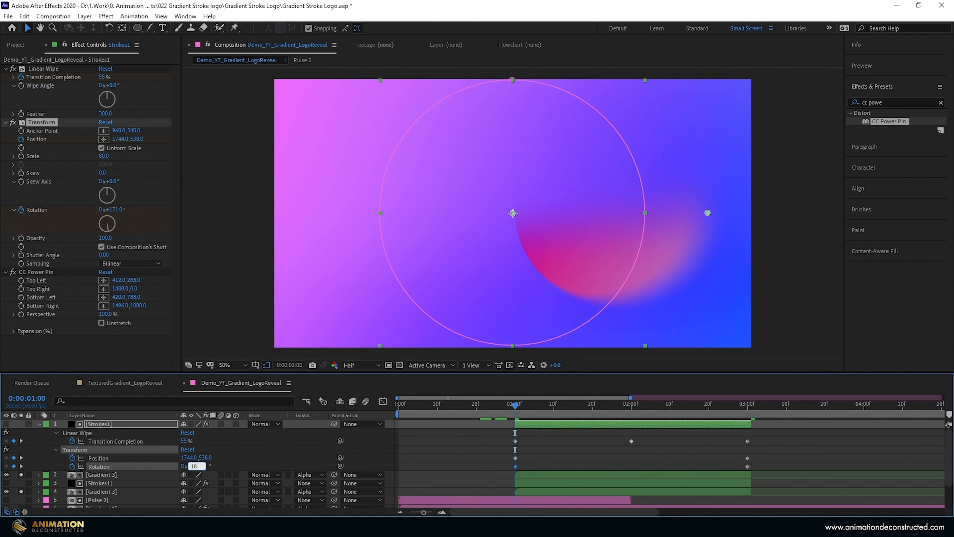
pyautogui.press('Return')
pyautogui.moveTo(515, 404); pyautogui.dragTo(687, 416)
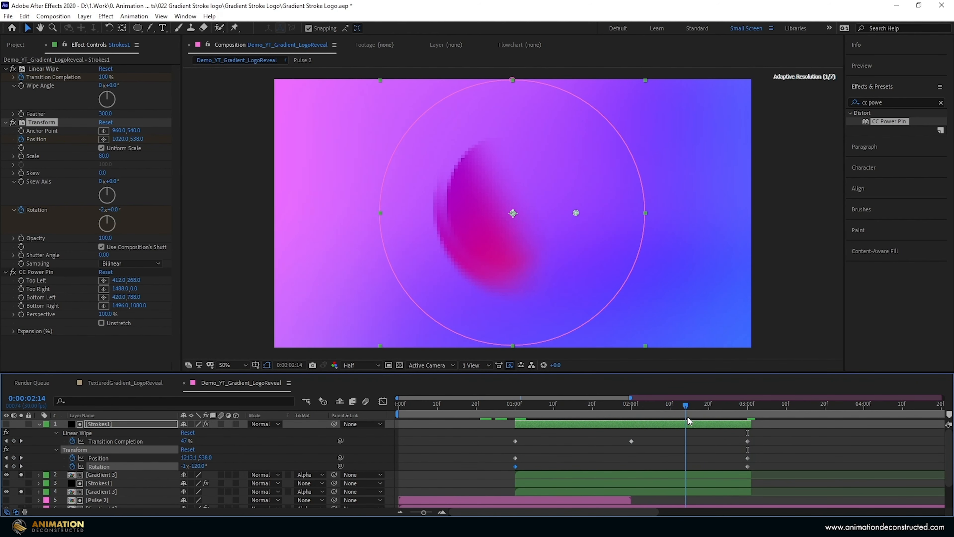
# - On the top Strokes1 copy, move the last Transition Completion keyframe to 0:00:02:14 and preview the animation from 0:00:01:00
pyautogui.moveTo(748, 440); pyautogui.dragTo(686, 444)
pyautogui.moveTo(686, 406); pyautogui.dragTo(509, 411)
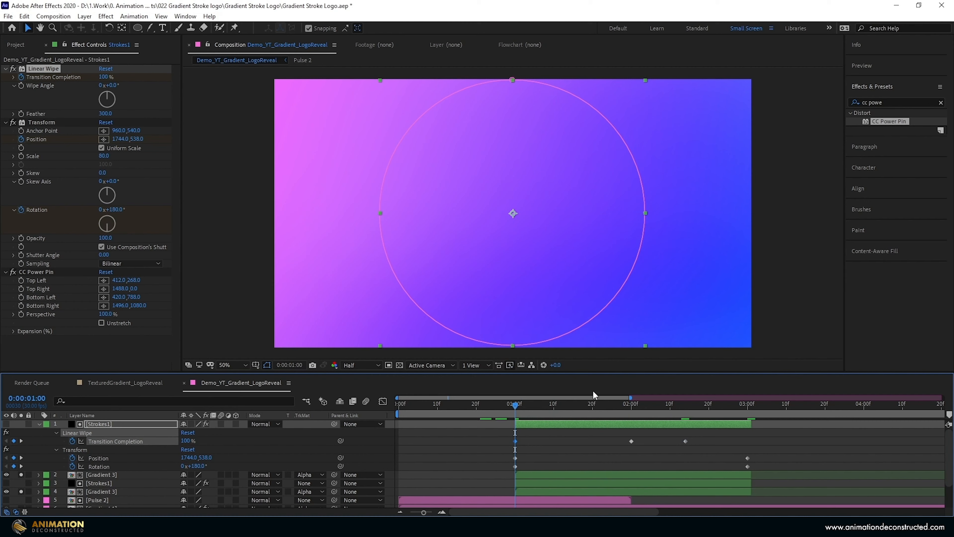
pyautogui.press('space')
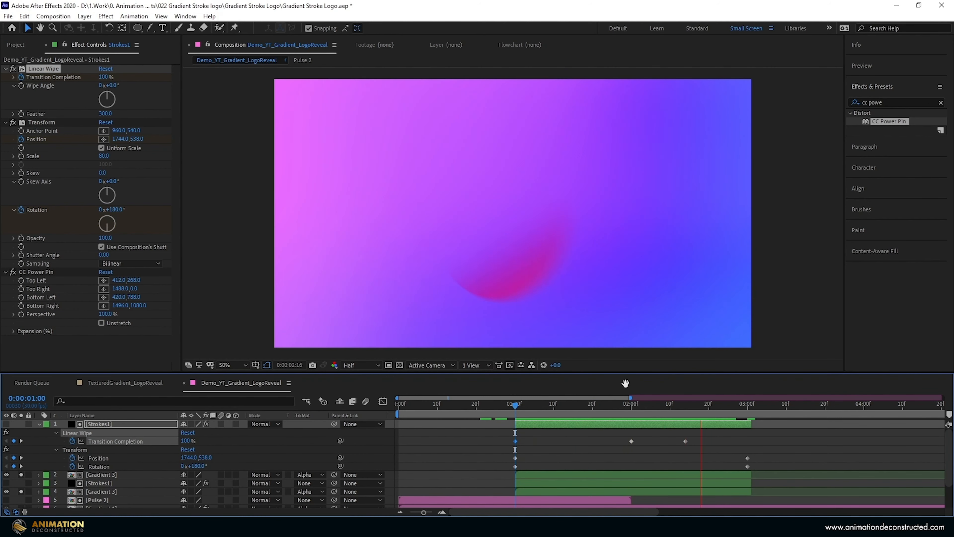
pyautogui.press('space')
# - Set the blending mode of the top Gradient 3 layer to Overlay and preview the result
pyautogui.click(95, 474)
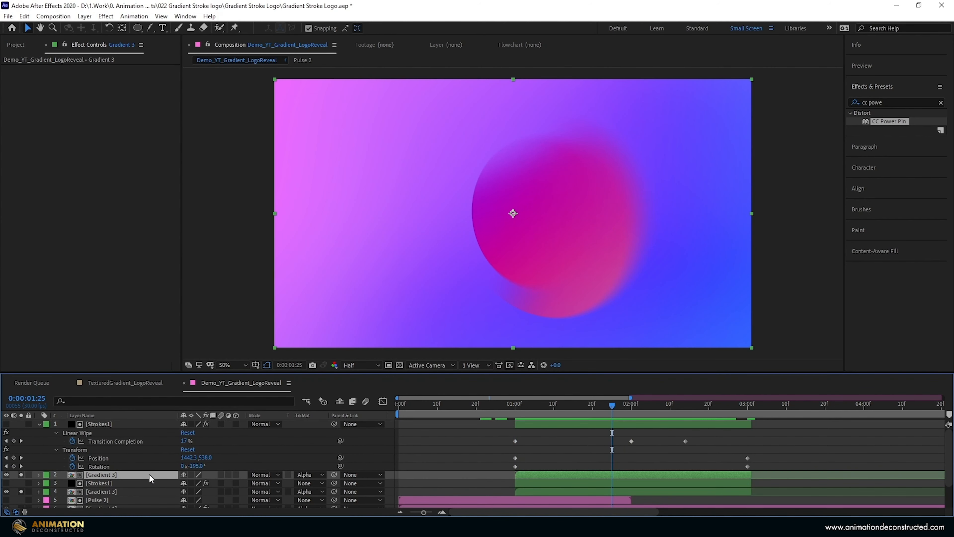
pyautogui.click(262, 474)
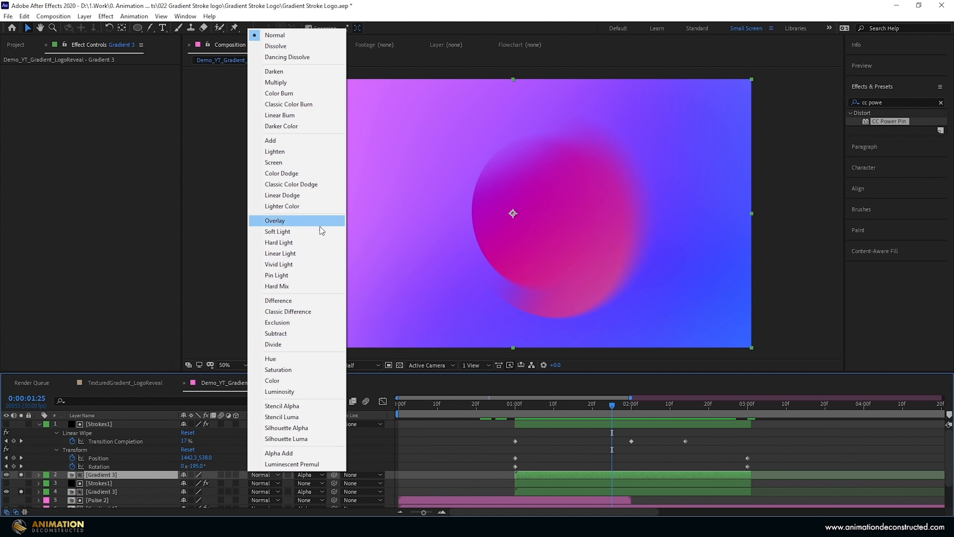
pyautogui.click(312, 225)
pyautogui.moveTo(609, 405); pyautogui.dragTo(515, 420)
pyautogui.press('space')
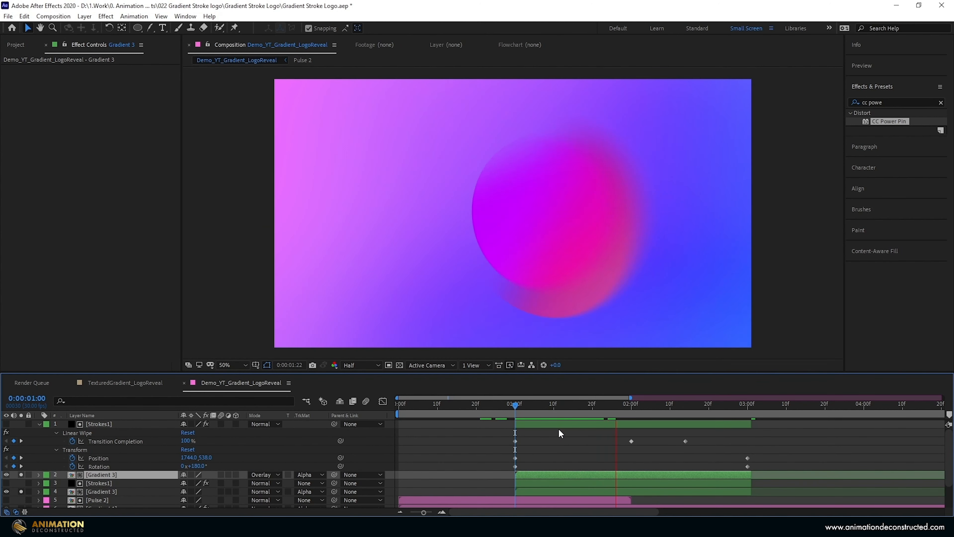
pyautogui.moveTo(516, 405); pyautogui.dragTo(604, 422)
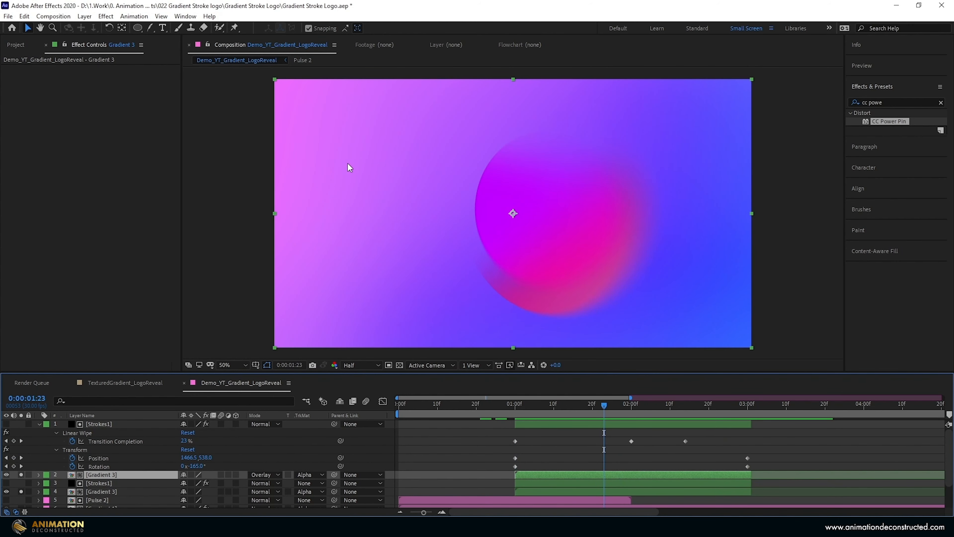
# - Duplicate the four green Strokes1 and Gradient 3 layers, stack the copies on top, and shift them to start at 0:00:01:20
pyautogui.click(38, 423)
pyautogui.keyDown('shift'); pyautogui.click(99, 449); pyautogui.keyUp('shift')
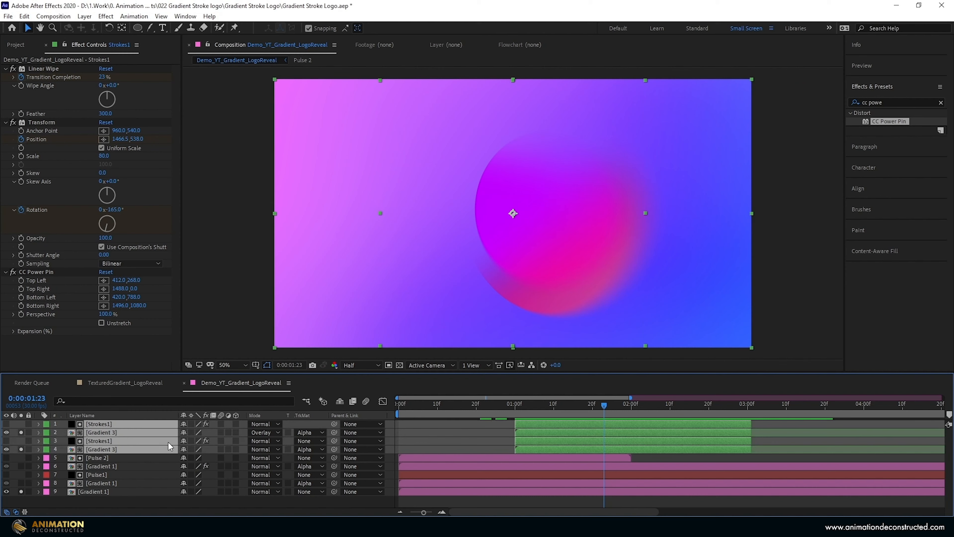
pyautogui.hotkey('ctrl', 'd')
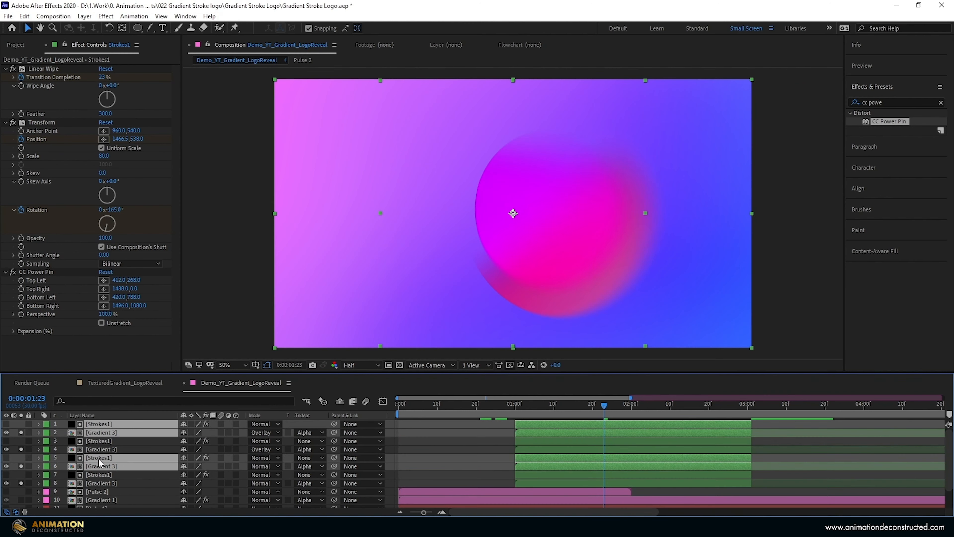
pyautogui.moveTo(98, 459); pyautogui.dragTo(106, 437)
pyautogui.moveTo(535, 425); pyautogui.dragTo(612, 422)
pyautogui.moveTo(604, 407)
pyautogui.mouseDown()
pyautogui.moveTo(593, 408)
pyautogui.moveTo(609, 407)
pyautogui.mouseUp()
# - Unsolo the Gradient 3 layers 2, 6 and 8 so only layer 4 stays soloed, and move to 0:00:02:14
pyautogui.click(20, 482)
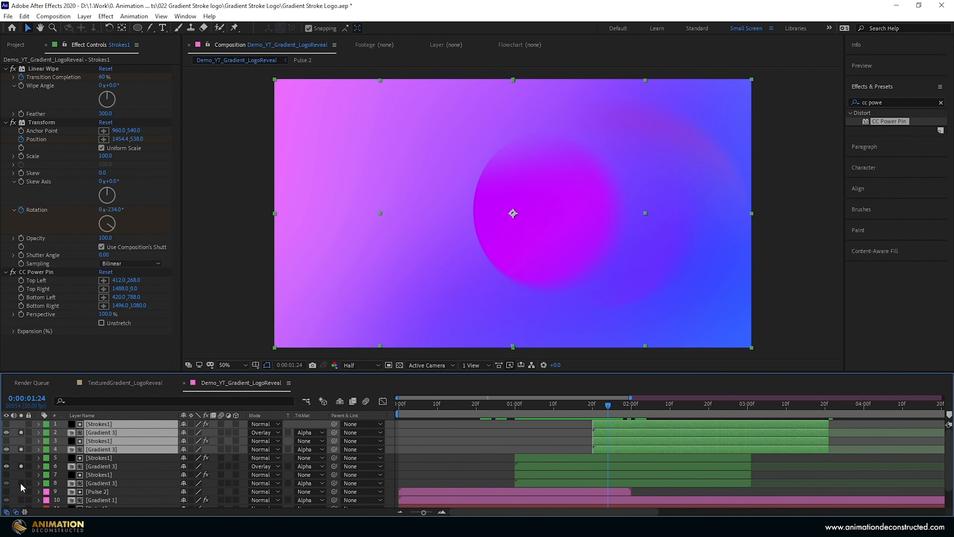
pyautogui.click(22, 466)
pyautogui.click(111, 458)
pyautogui.click(20, 431)
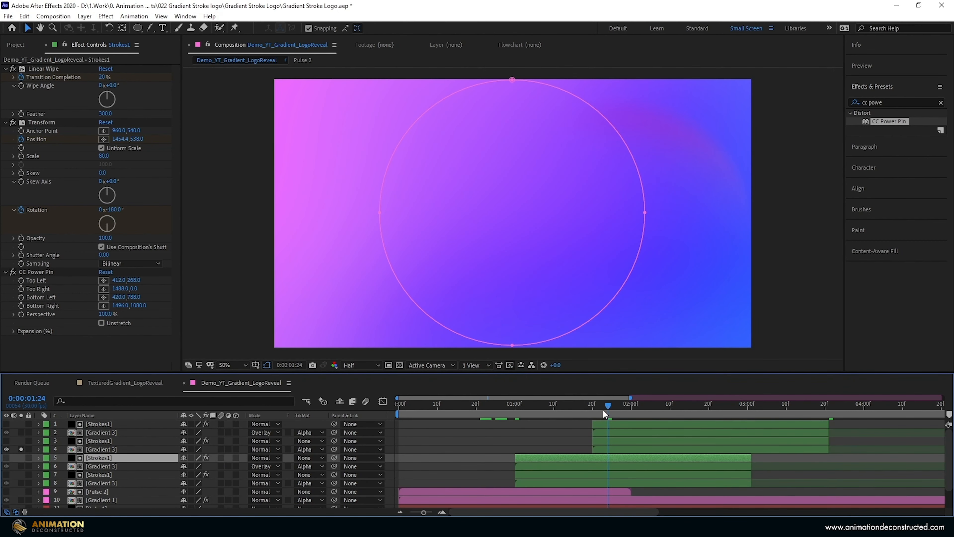
pyautogui.moveTo(607, 404); pyautogui.dragTo(685, 404)
# - On the Strokes1 layer 3, duplicate Mask 1 and scale the copy down to a smaller concentric circle
pyautogui.click(617, 450)
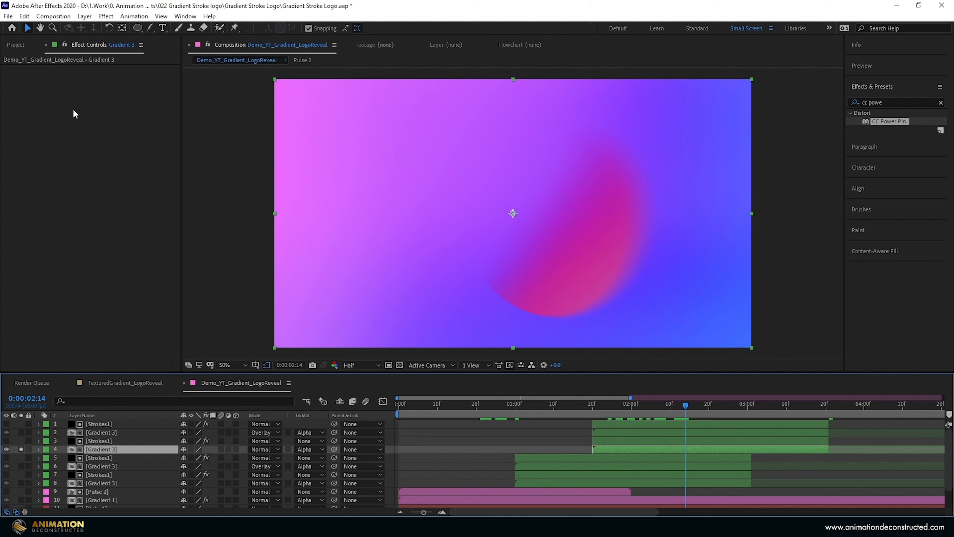
pyautogui.click(100, 441)
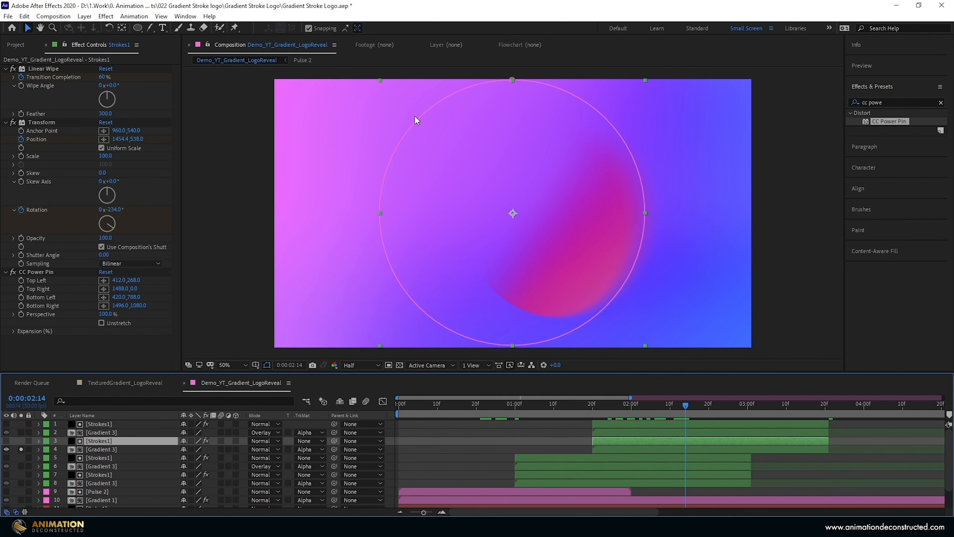
pyautogui.press('m')
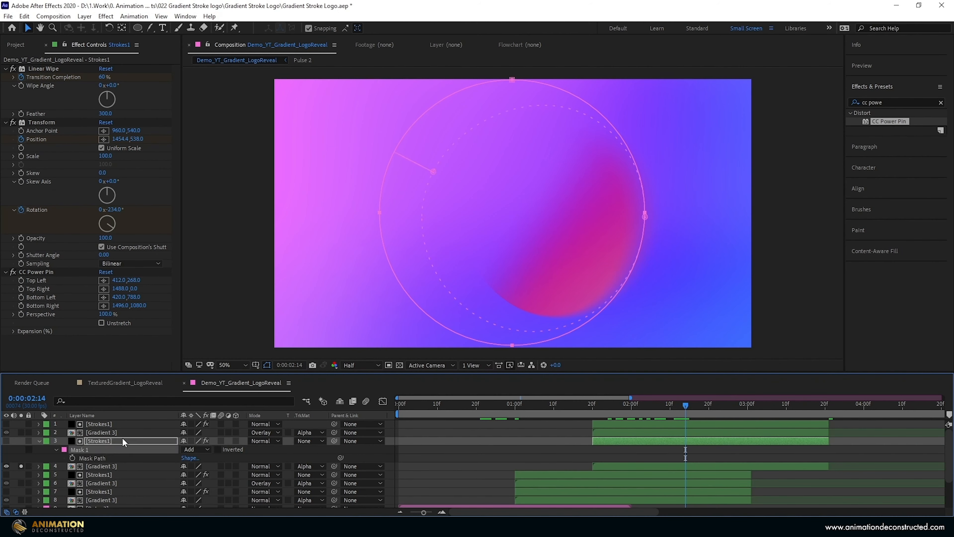
pyautogui.hotkey('ctrl', 'd')
pyautogui.doubleClick(385, 179)
pyautogui.moveTo(645, 80); pyautogui.dragTo(613, 113)
pyautogui.press('Return')
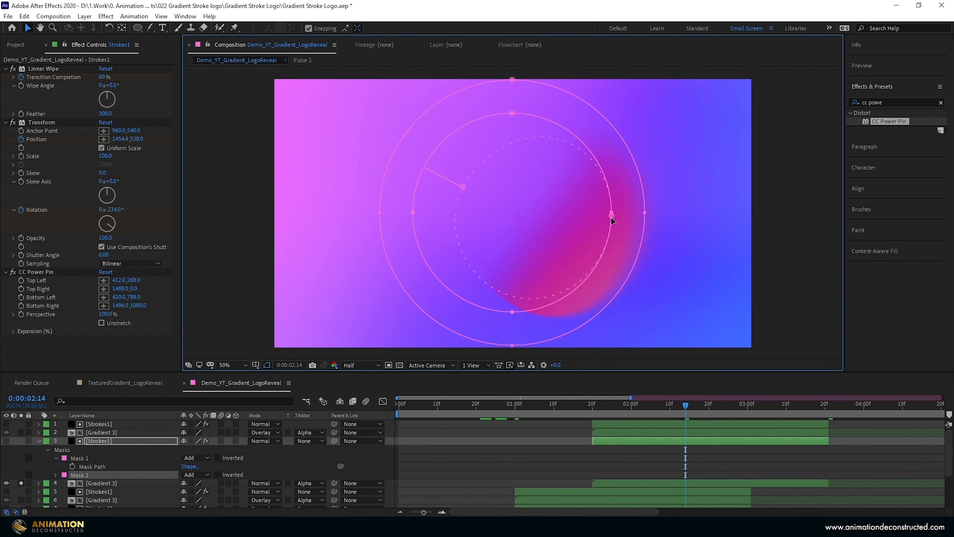
# - Extend Mask 2's feather further inward on its right side, set the mask mode to Subtract, and check the stroke at 0:00:02:09
pyautogui.moveTo(611, 217); pyautogui.dragTo(590, 214)
pyautogui.click(192, 474)
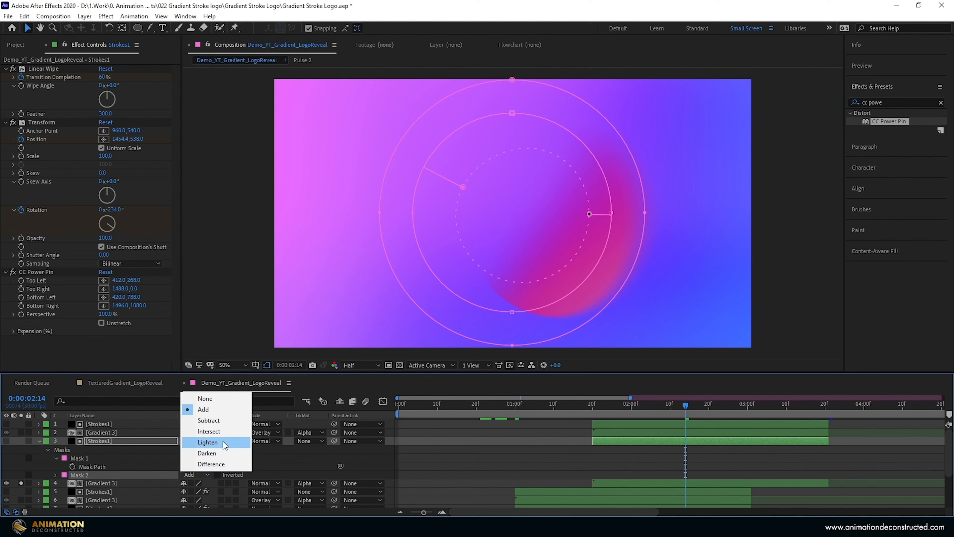
pyautogui.click(212, 419)
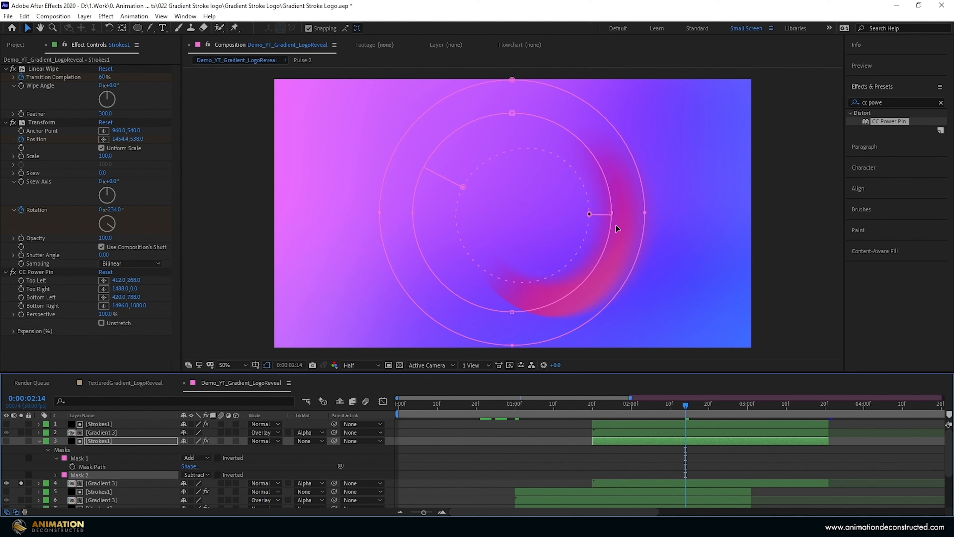
pyautogui.moveTo(680, 405)
pyautogui.mouseDown()
pyautogui.moveTo(615, 406)
pyautogui.moveTo(666, 405)
pyautogui.mouseUp()
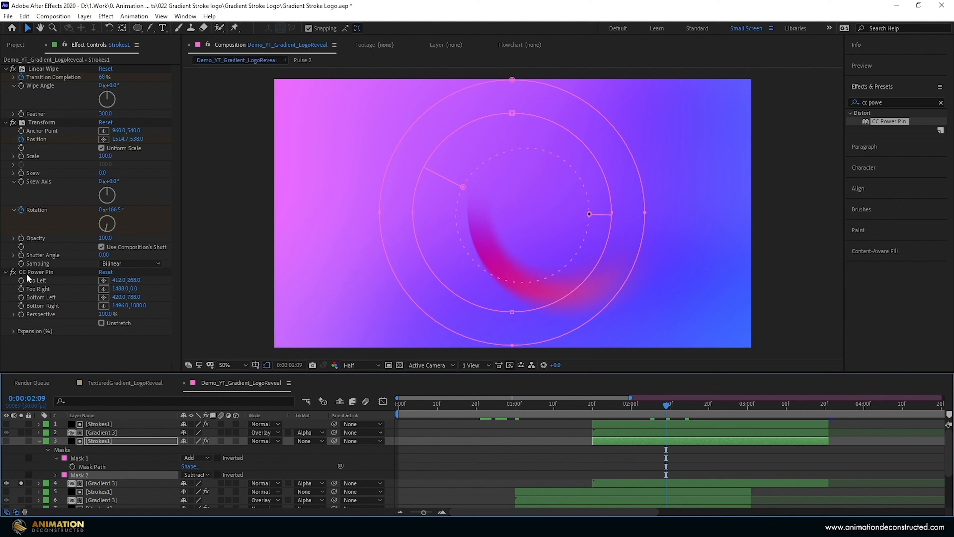
# - Reverse the CC Power Pin perspective on layer 3: Top Left 412,0, Top Right 1488,250, Bottom Left 420,1080, Bottom Right 1496,800
pyautogui.click(32, 269)
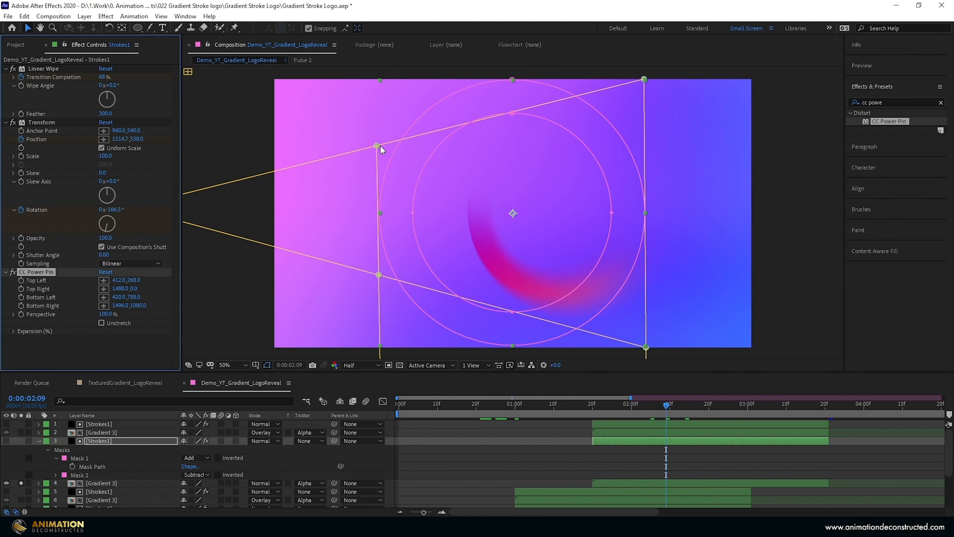
pyautogui.moveTo(377, 145); pyautogui.dragTo(377, 79)
pyautogui.moveTo(379, 274); pyautogui.dragTo(379, 347)
pyautogui.moveTo(646, 347); pyautogui.dragTo(645, 277)
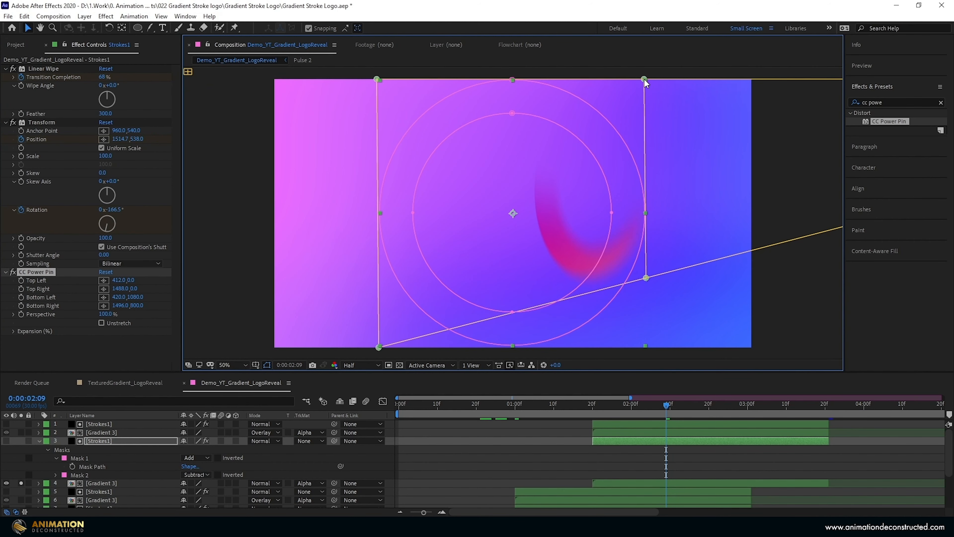
pyautogui.moveTo(644, 80); pyautogui.dragTo(644, 142)
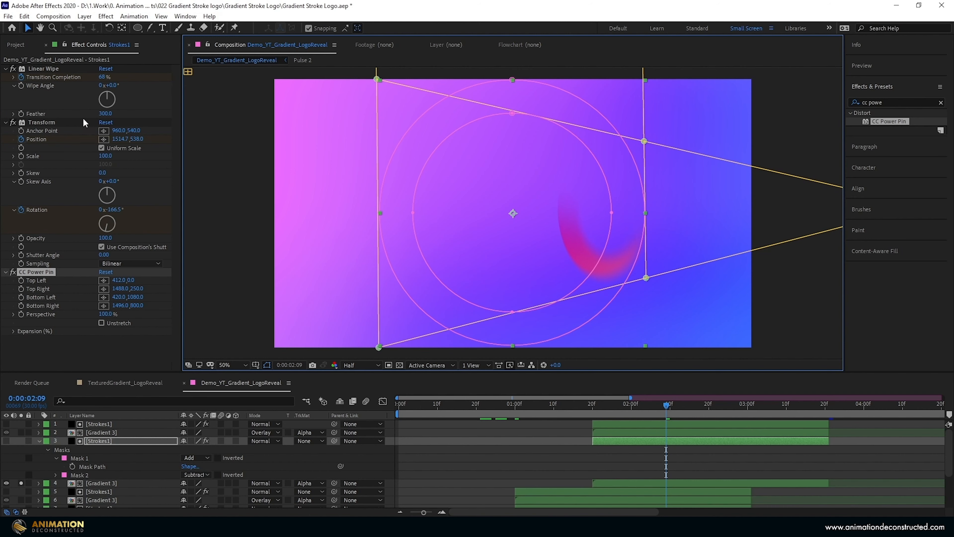
# - Set the Transform effect's Position on Strokes1 layer 3 to 424,538 at both 0:00:01:20 and 0:00:03:20
pyautogui.click(52, 124)
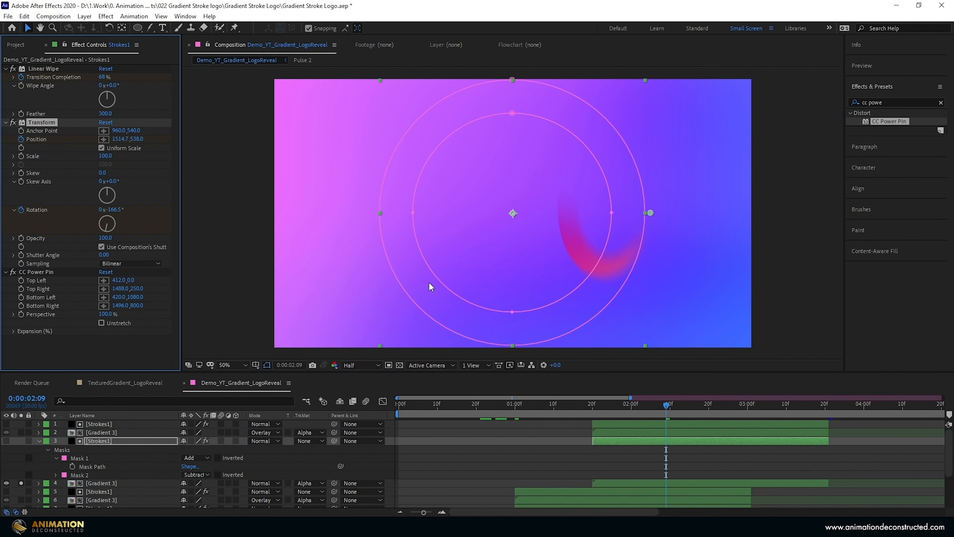
pyautogui.press('u')
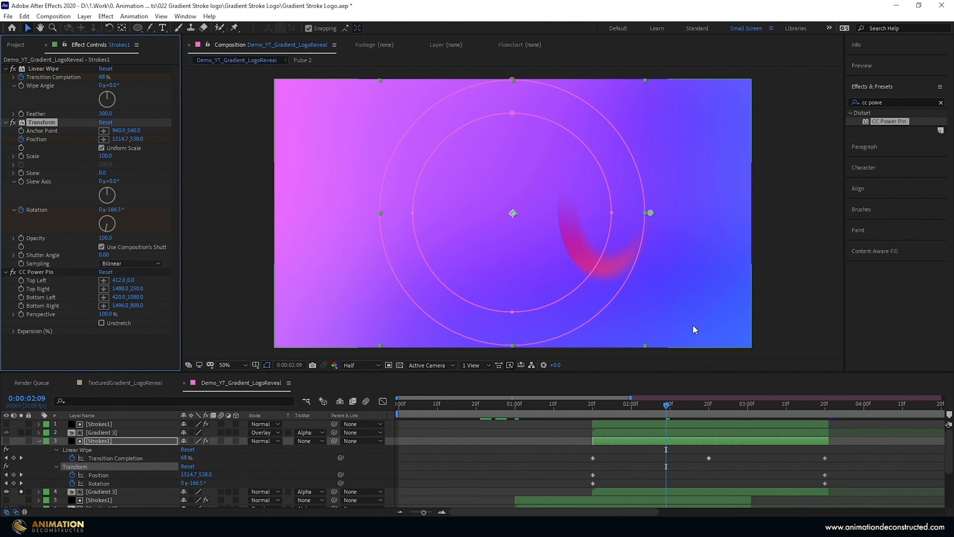
pyautogui.click(662, 408)
pyautogui.press('j')
pyautogui.moveTo(707, 213); pyautogui.dragTo(380, 213)
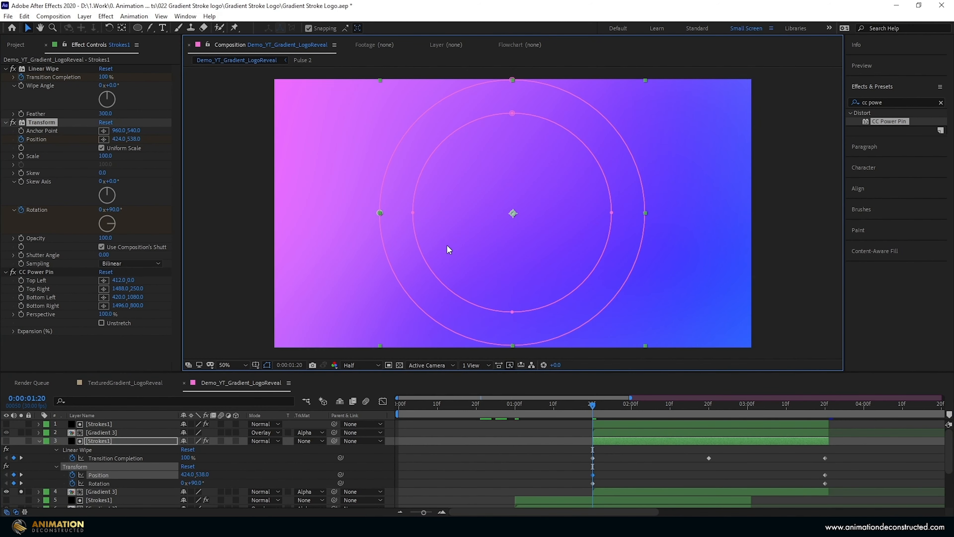
pyautogui.press('o')
pyautogui.moveTo(528, 213); pyautogui.dragTo(420, 243)
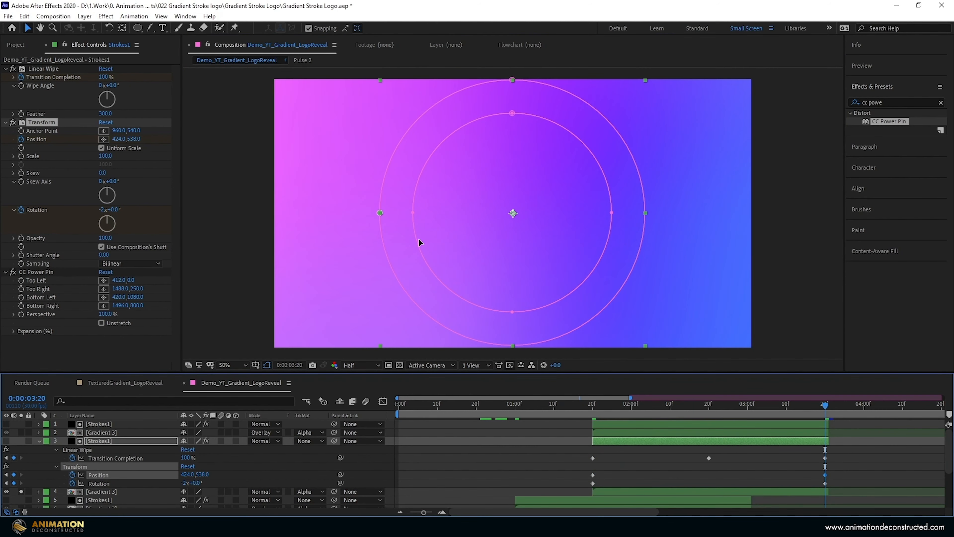
# - At 0:00:02:20, set layer 3's Transform Position to 116,538 and preview the stroke's movement
pyautogui.click(708, 412)
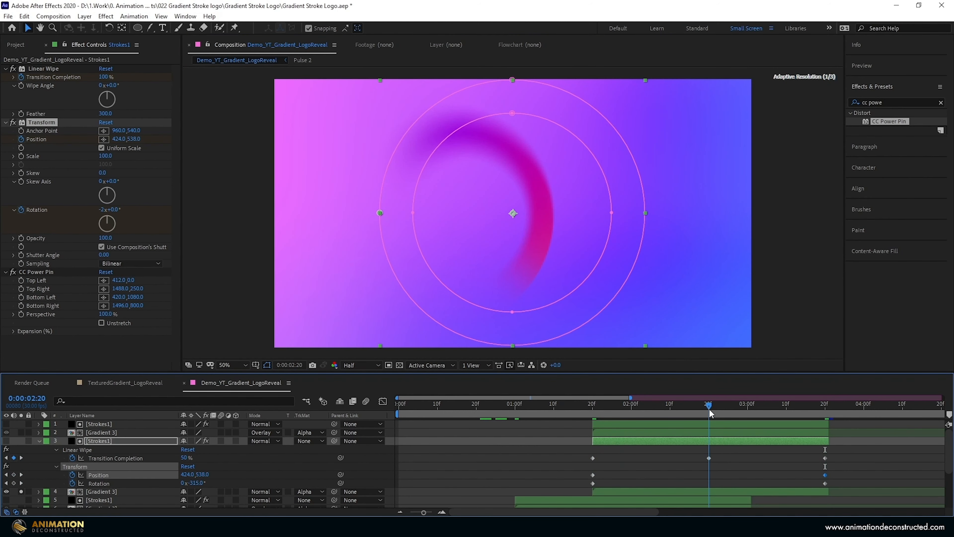
pyautogui.moveTo(379, 213); pyautogui.dragTo(295, 214)
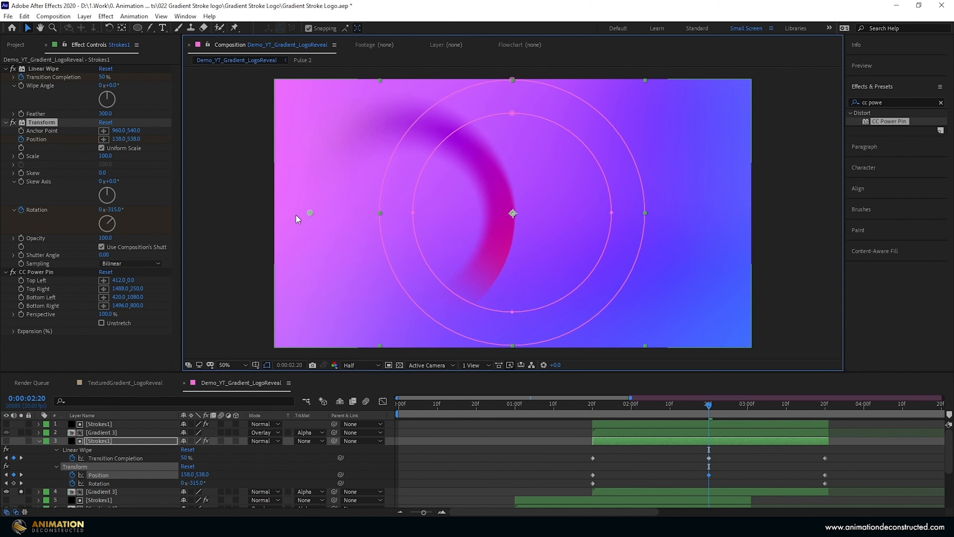
pyautogui.moveTo(708, 406); pyautogui.dragTo(571, 398)
pyautogui.press('space')
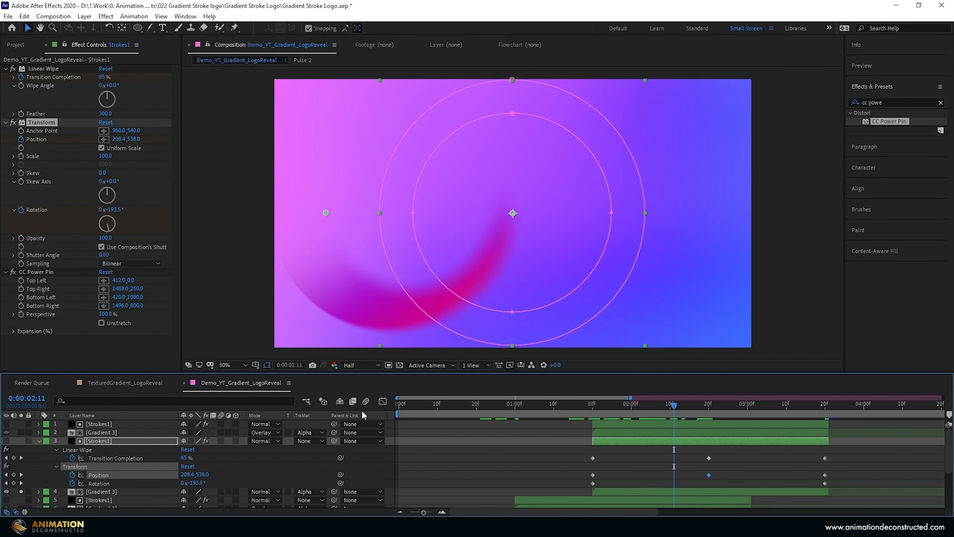
# - At 0:00:01:20 on the Strokes1 layer 3, set Transition Completion to 9% and Rotation to -145°
pyautogui.press('j')
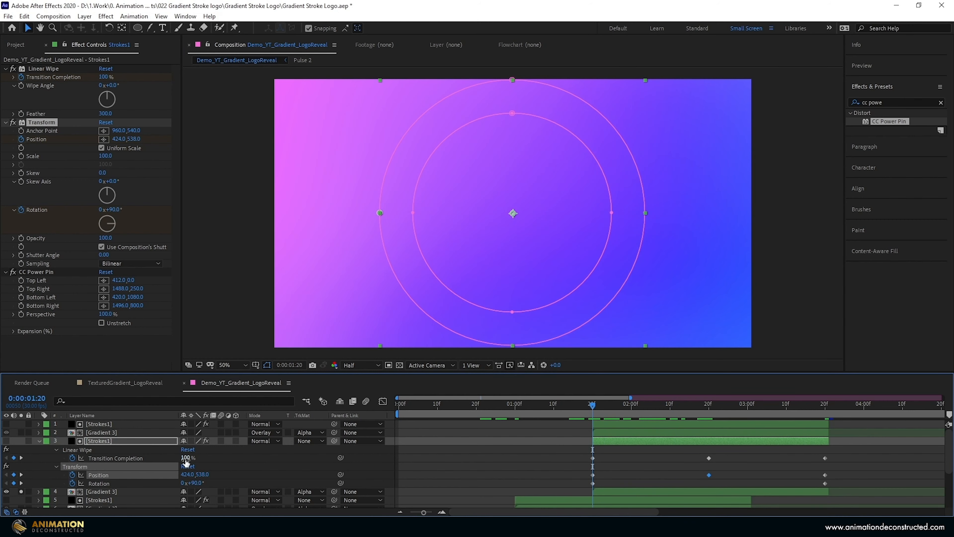
pyautogui.moveTo(187, 457); pyautogui.dragTo(140, 459)
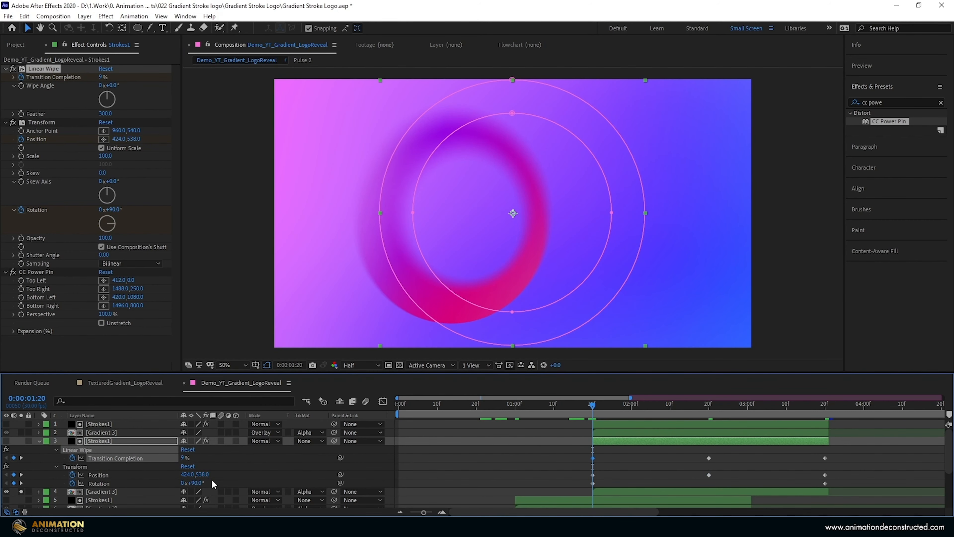
pyautogui.moveTo(194, 483); pyautogui.dragTo(122, 489)
pyautogui.click(195, 483)
pyautogui.write('-145')
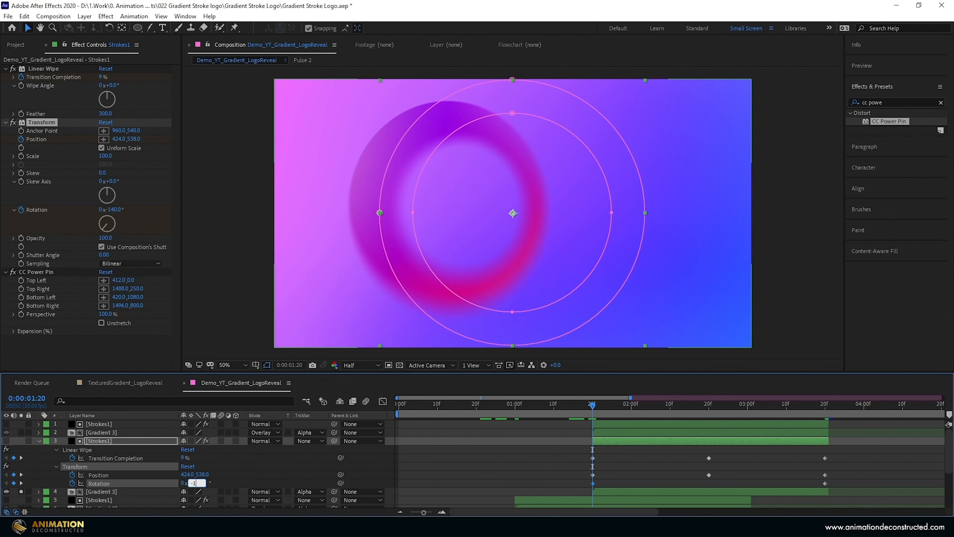
# - At 0:00:03:20 on layer 3, set Transition Completion to 19% and Rotation to 2x+0°, and scrub back through the motion
pyautogui.moveTo(593, 405); pyautogui.dragTo(825, 442)
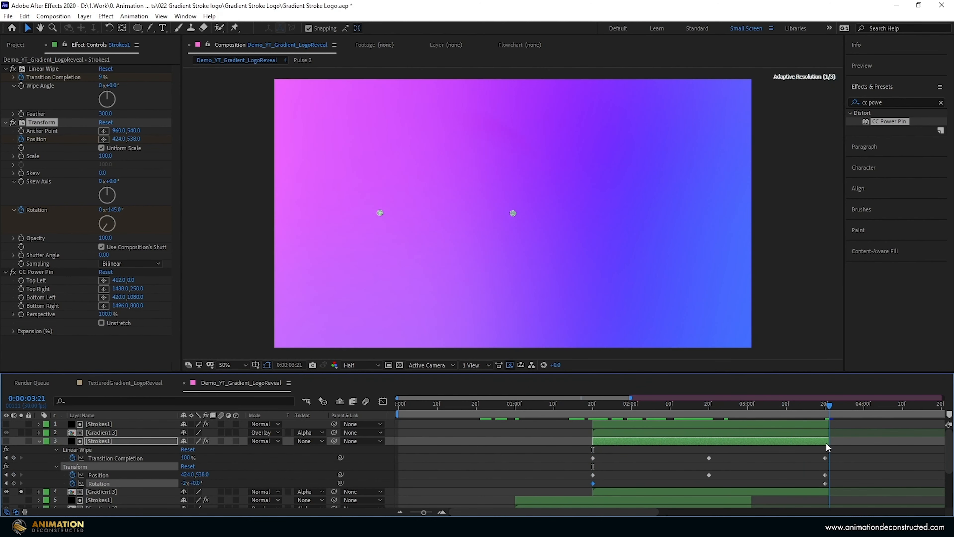
pyautogui.moveTo(188, 456); pyautogui.dragTo(164, 456)
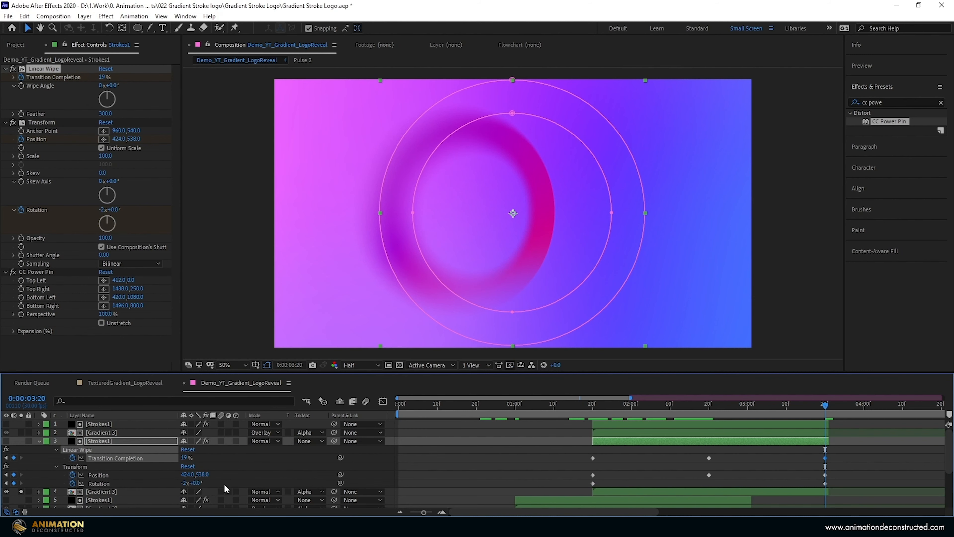
pyautogui.click(185, 483)
pyautogui.write('2')
pyautogui.press('Return')
pyautogui.moveTo(831, 411); pyautogui.dragTo(709, 439)
# - On Strokes1 layer 3, set the Linear Wipe's Transition Completion to 100% at 0:00:01:20 and 0:00:03:20, and 30% at 0:00:02:20
pyautogui.press('j')
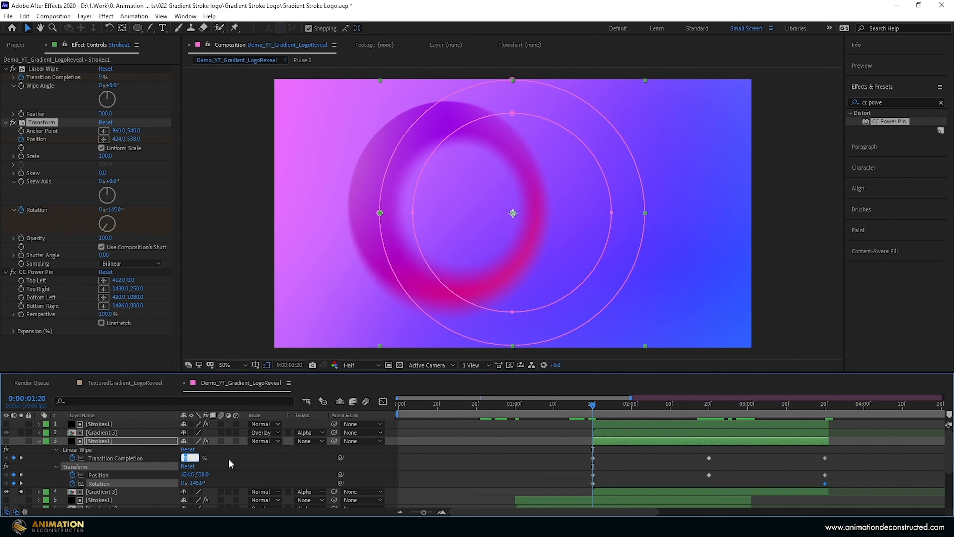
pyautogui.click(230, 464)
pyautogui.moveTo(185, 458); pyautogui.dragTo(854, 419)
pyautogui.press('k')
pyautogui.press('k')
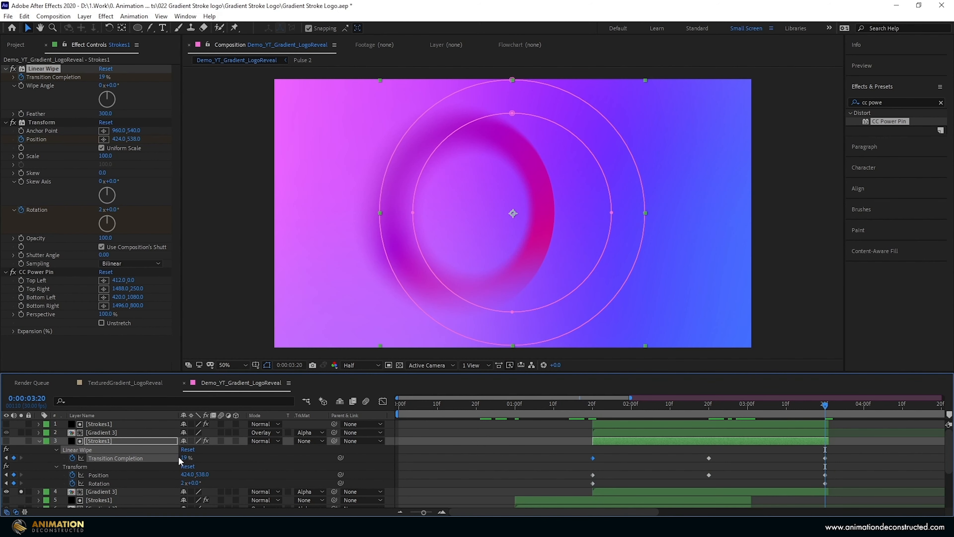
pyautogui.press('j')
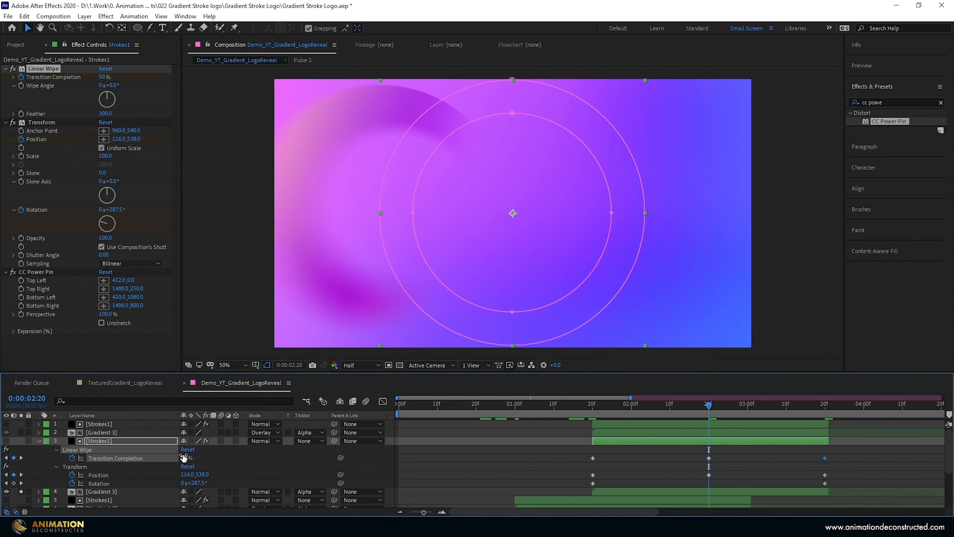
pyautogui.moveTo(184, 458)
pyautogui.mouseDown()
pyautogui.moveTo(193, 458)
pyautogui.moveTo(174, 458)
pyautogui.mouseUp()
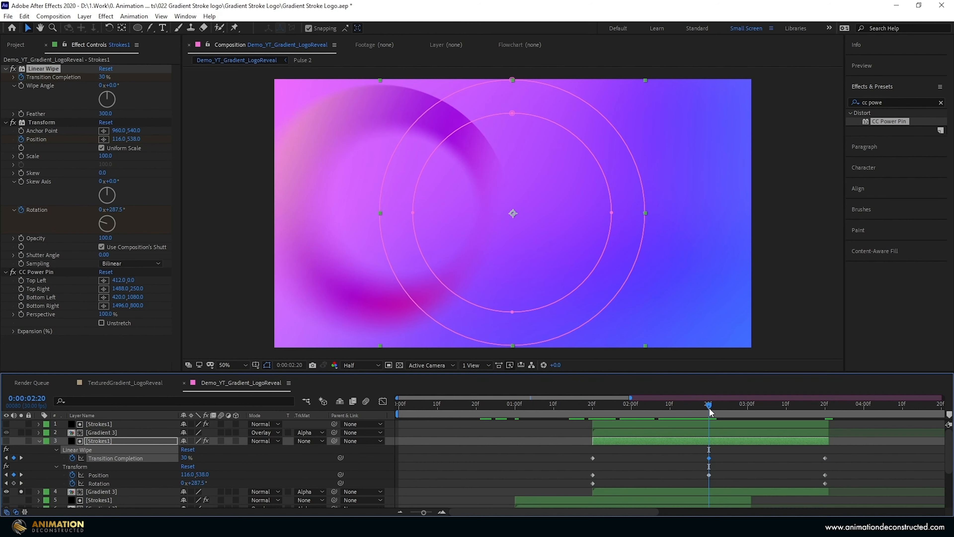
# - At 0:00:02:20, move layer 3's Transform Position up and to the left, beyond the frame's left edge
pyautogui.click(77, 467)
pyautogui.moveTo(302, 213); pyautogui.dragTo(238, 162)
pyautogui.moveTo(709, 406); pyautogui.dragTo(767, 409)
# - Set the Linear Wipe's Wipe Angle on Strokes1 layer 3 to 146° and scrub through the stroke
pyautogui.click(107, 97)
pyautogui.moveTo(107, 97); pyautogui.dragTo(113, 108)
pyautogui.moveTo(767, 407); pyautogui.dragTo(736, 381)
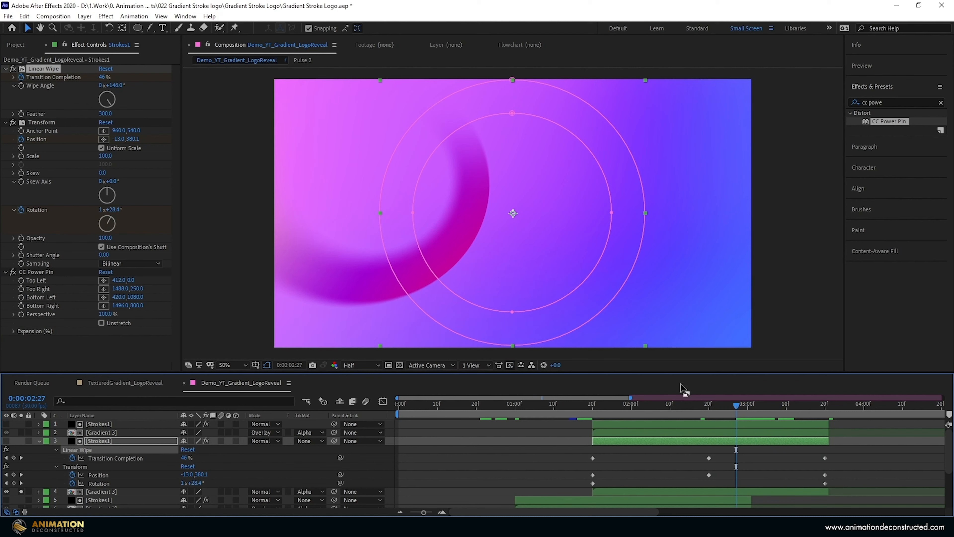
# - Solo Gradient 3 layer 2 and copy the CC Power Pin effect from Strokes1 layer 3 to Strokes1 layer 1
pyautogui.press('pageup')
pyautogui.click(21, 432)
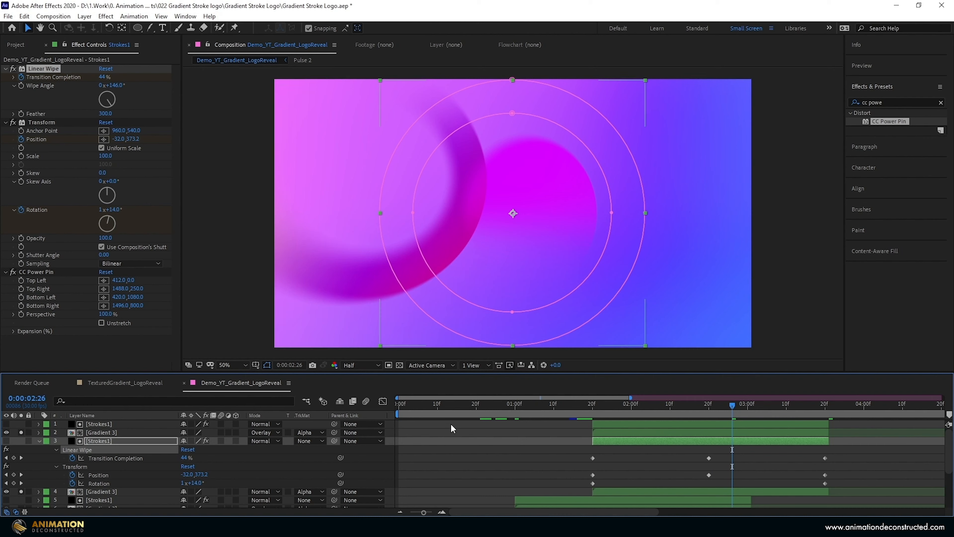
pyautogui.click(42, 272)
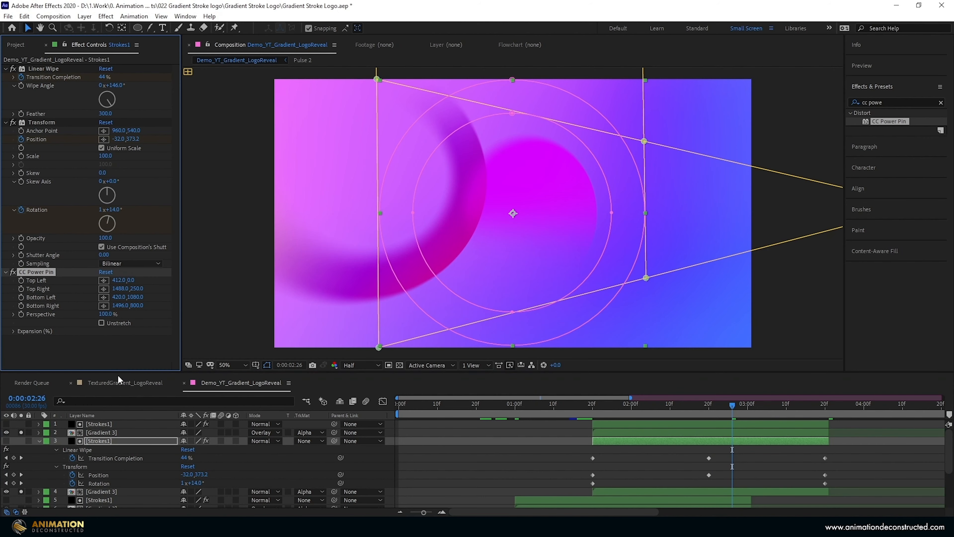
pyautogui.click(94, 424)
pyautogui.click(48, 272)
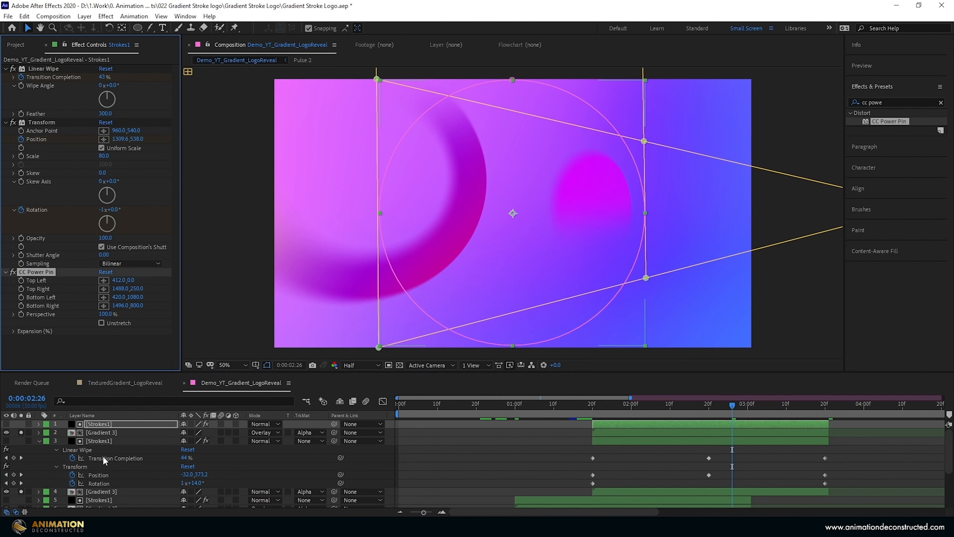
# - Copy layer 3's Transform Position keyframes and paste them onto Strokes1 layer 1's Transform Position at 0:00:01:20
pyautogui.click(93, 474)
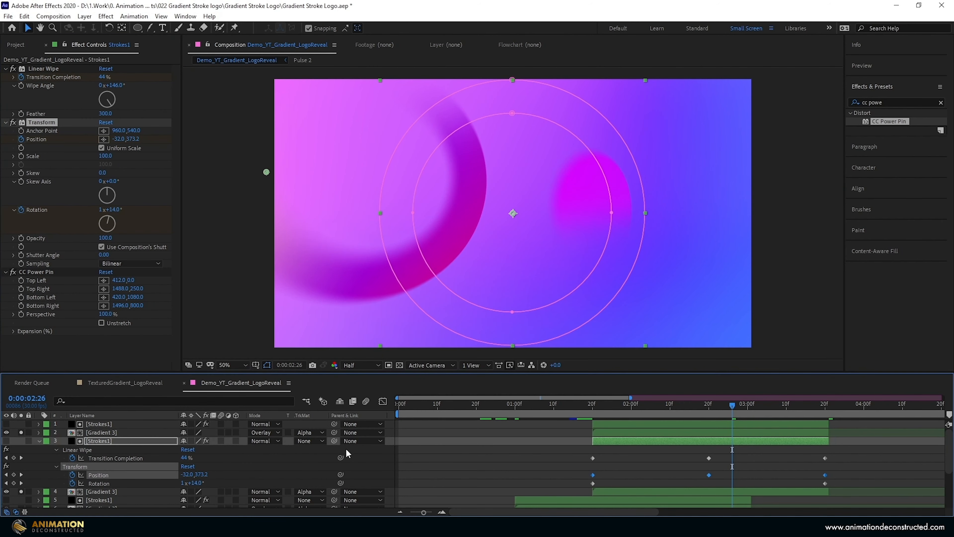
pyautogui.click(629, 423)
pyautogui.press('u')
pyautogui.moveTo(624, 406); pyautogui.dragTo(586, 412)
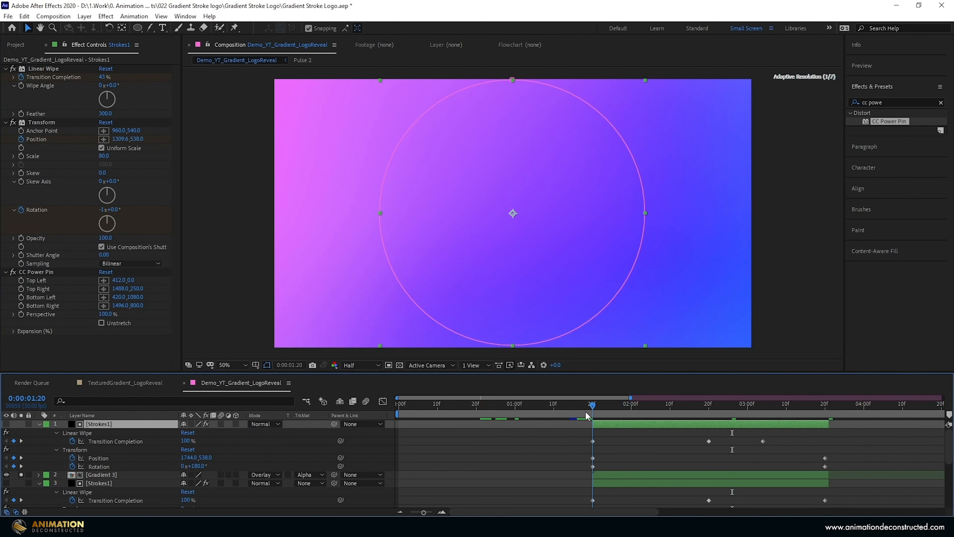
pyautogui.click(133, 454)
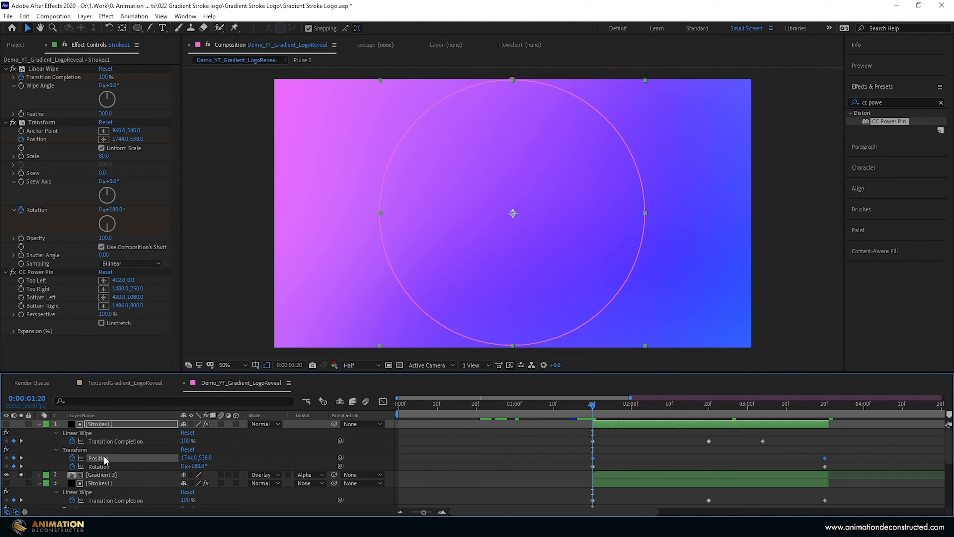
pyautogui.moveTo(592, 404); pyautogui.dragTo(597, 432)
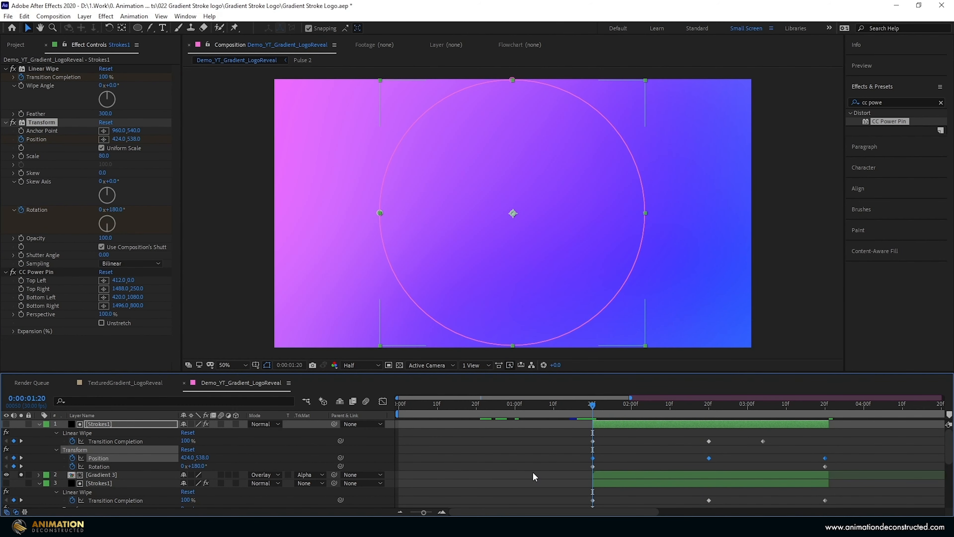
# - Copy layer 3's Transform Rotation keyframes to Strokes1 layer 1's Transform Rotation at 0:00:01:20
pyautogui.scroll(-1, 454, 496)
pyautogui.click(110, 501)
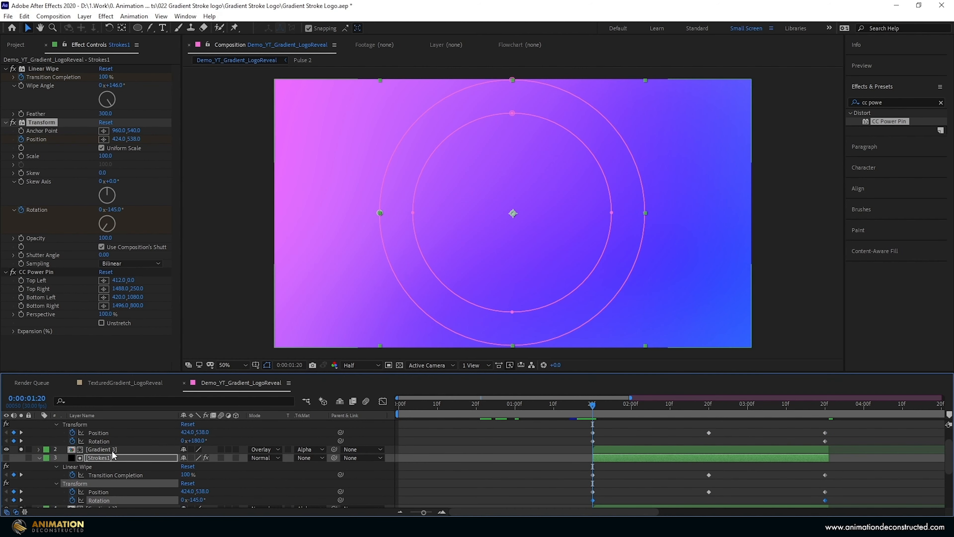
pyautogui.click(109, 440)
pyautogui.scroll(1, 152, 471)
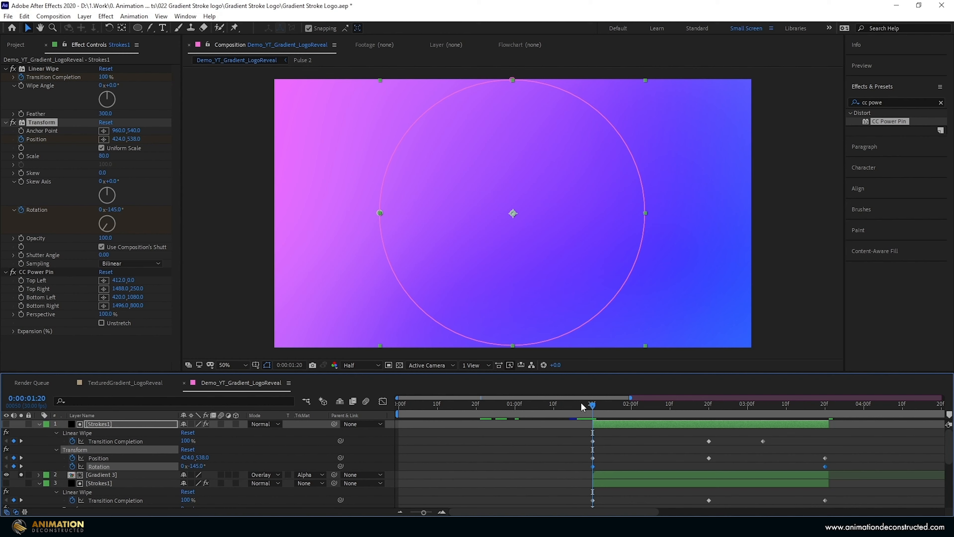
# - Set the Linear Wipe's Wipe Angle on Strokes1 layer 1 to 153°
pyautogui.moveTo(593, 408); pyautogui.dragTo(672, 412)
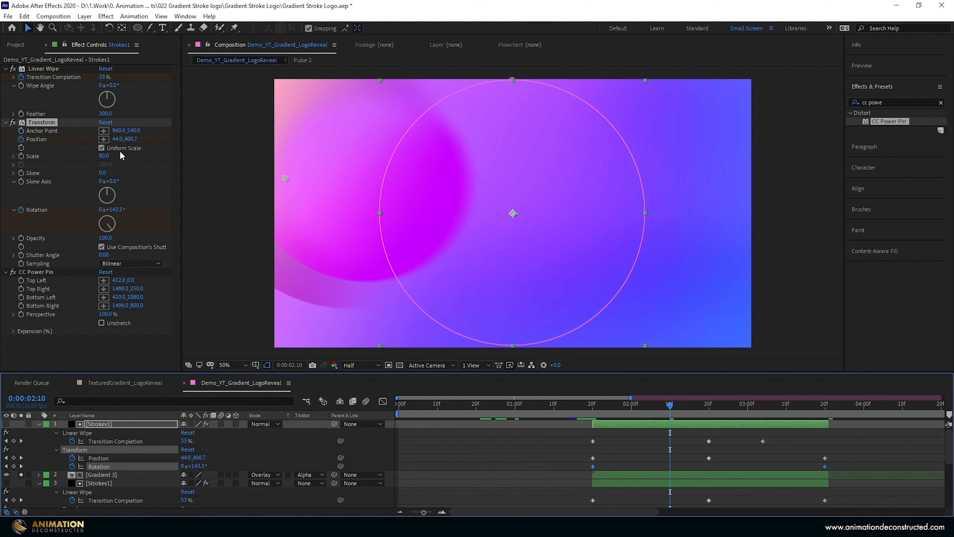
pyautogui.click(120, 104)
pyautogui.moveTo(119, 106); pyautogui.dragTo(118, 114)
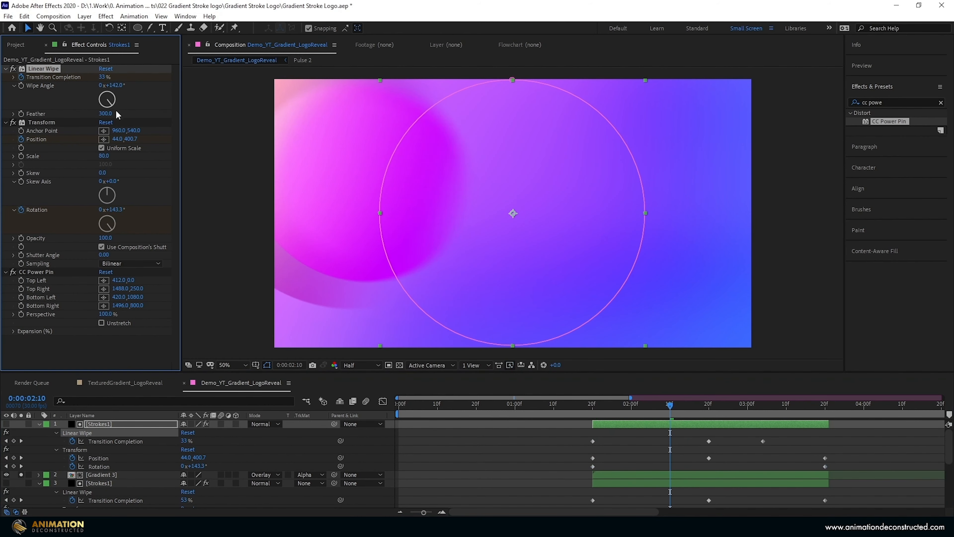
pyautogui.moveTo(115, 112); pyautogui.dragTo(114, 113)
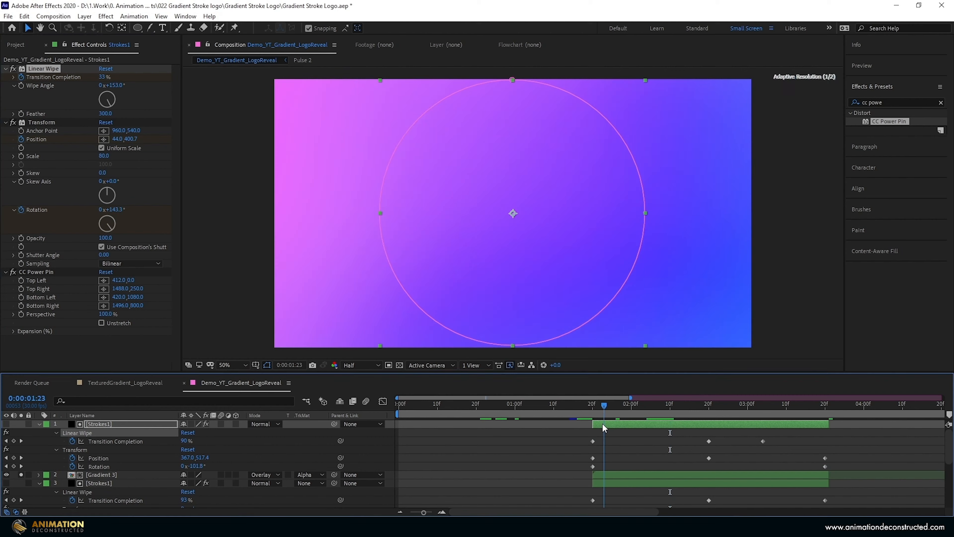
# - Set layer 1's Transform Scale to 100 and preview the animation from 0:00:01:20
pyautogui.moveTo(604, 425); pyautogui.dragTo(649, 421)
pyautogui.click(104, 157)
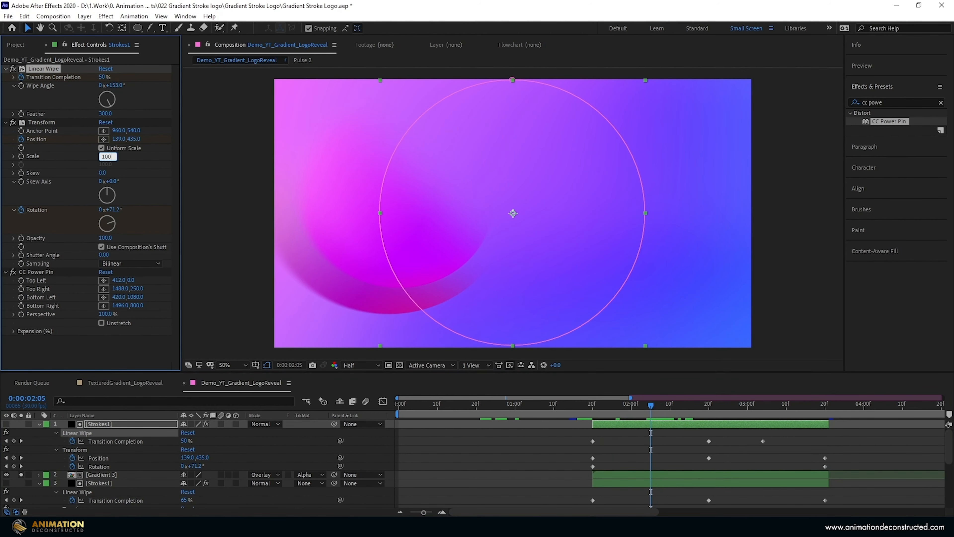
pyautogui.press('Return')
pyautogui.moveTo(641, 417); pyautogui.dragTo(593, 425)
pyautogui.press('space')
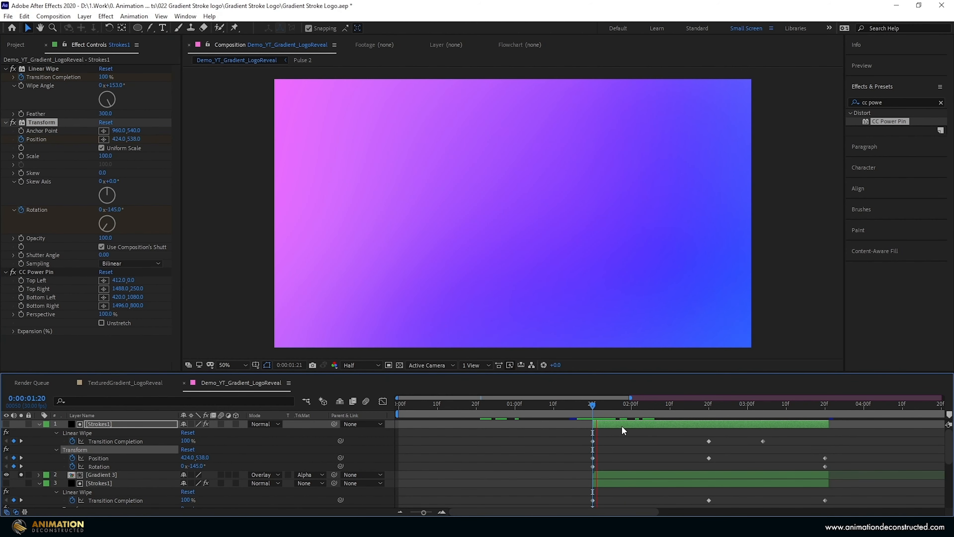
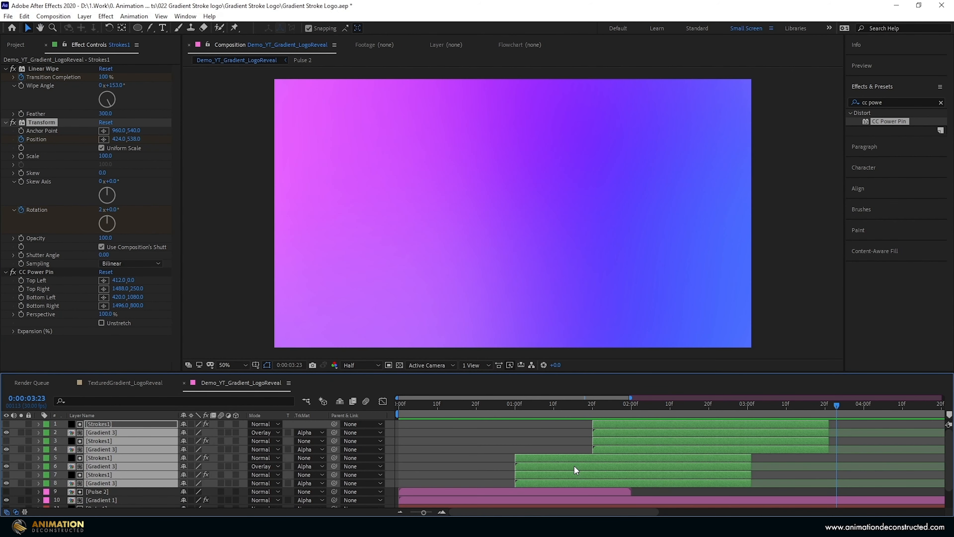
# - Apply Easy Ease to all keyframes on the Strokes1 layers and preview the animation from the start
pyautogui.press('u')
pyautogui.moveTo(844, 441); pyautogui.dragTo(489, 475)
pyautogui.press('F9')
pyautogui.scroll(8, 674, 450)
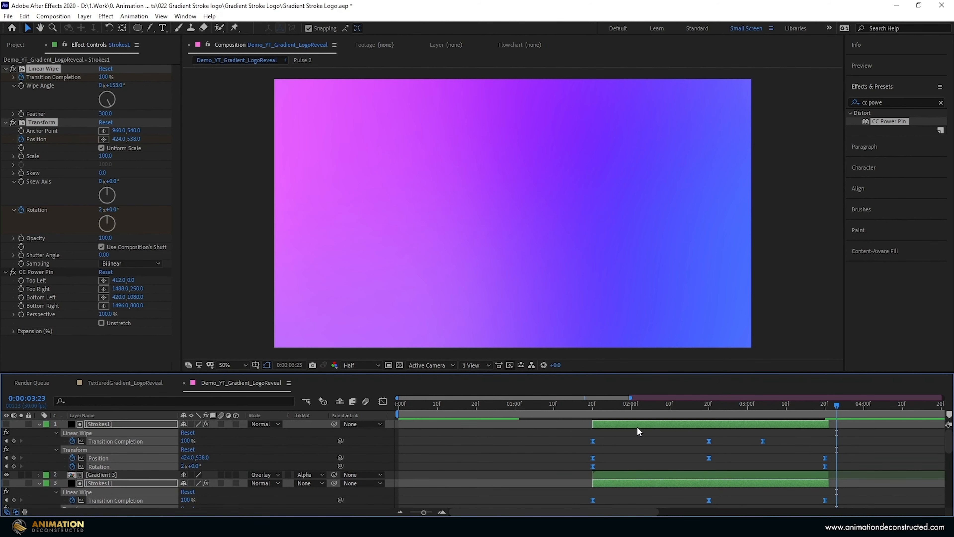
pyautogui.press('Home')
pyautogui.press('space')
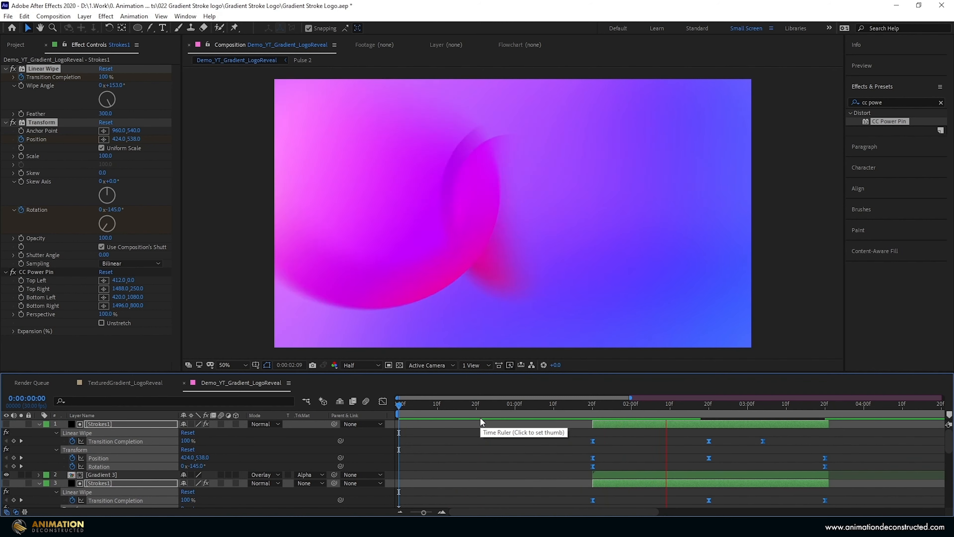
pyautogui.press('space')
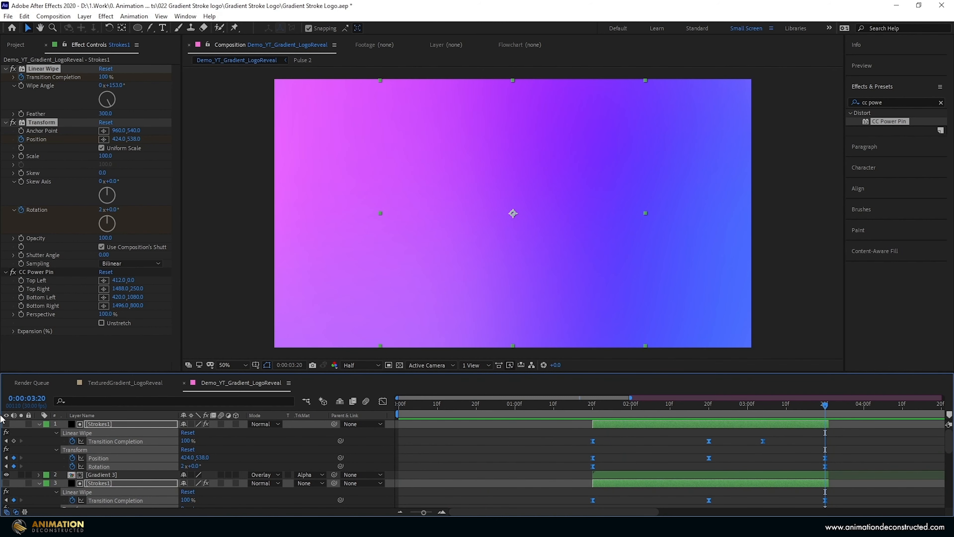
# - Duplicate the Strokes1 and Gradient 3 pair of layers 7 and 8, move the copies atop the stack, and start them at 0:00:02:14
pyautogui.click(39, 424)
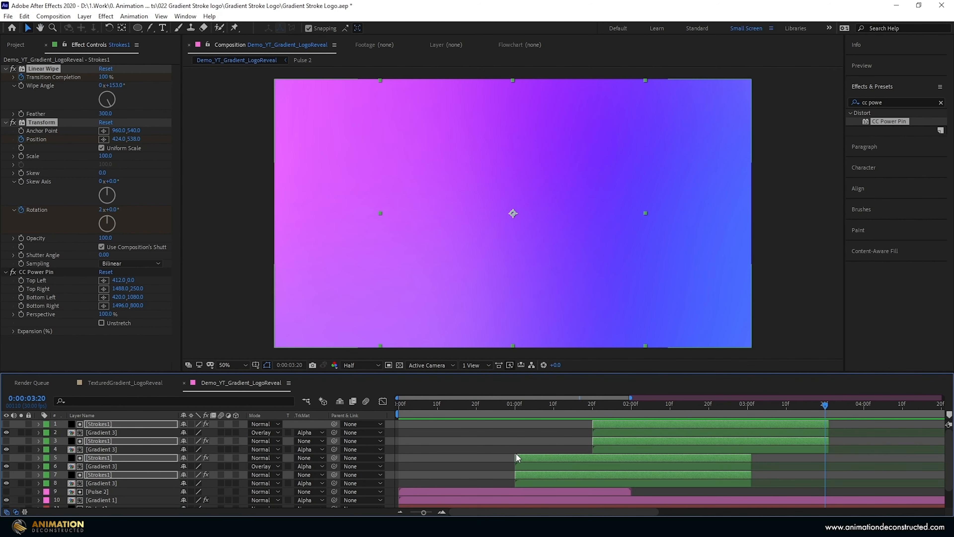
pyautogui.moveTo(506, 474); pyautogui.dragTo(522, 480)
pyautogui.hotkey('ctrl', 'd')
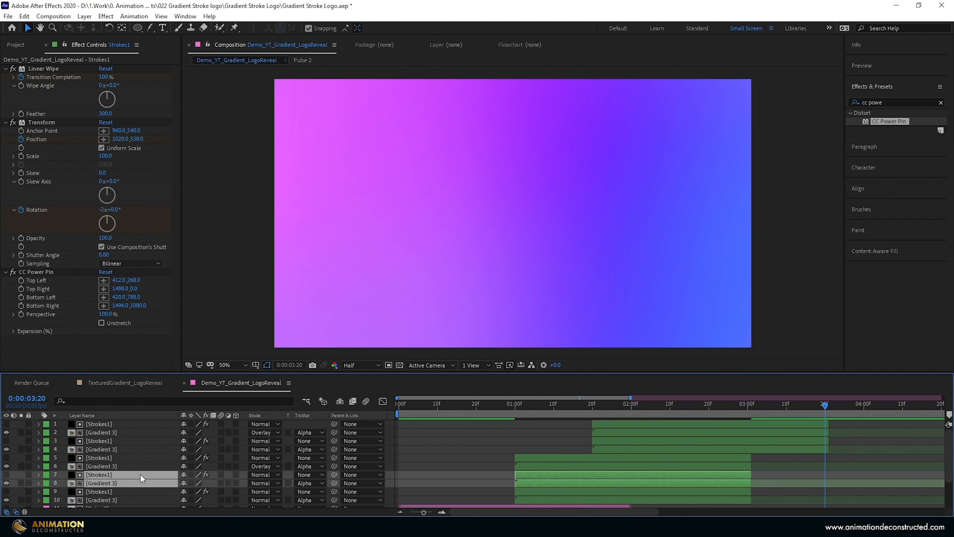
pyautogui.moveTo(141, 477); pyautogui.dragTo(127, 423)
pyautogui.moveTo(556, 432); pyautogui.dragTo(687, 443)
pyautogui.moveTo(707, 407); pyautogui.dragTo(688, 418)
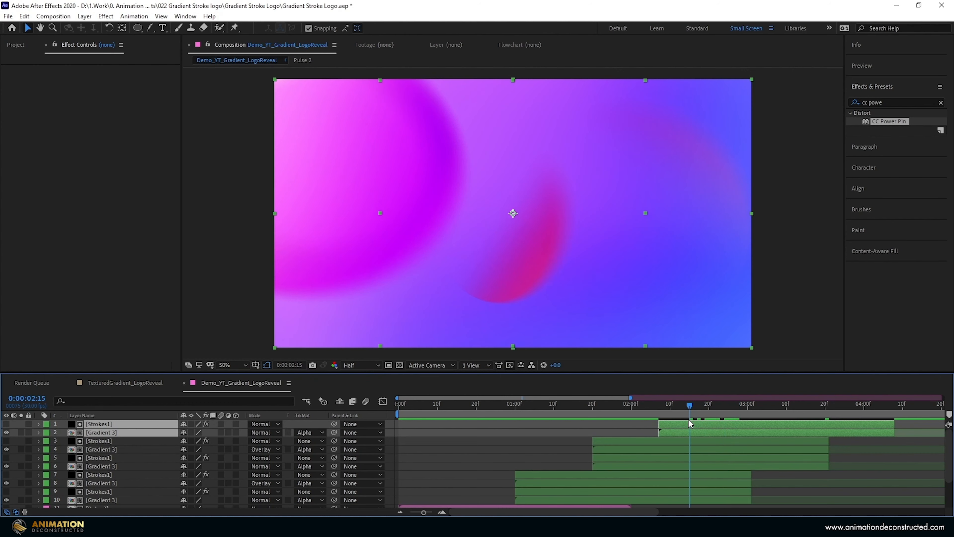
pyautogui.press('[')
# - On Strokes1 layer 1, delete CC Power Pin and place the Transform Position without keyframes at 1664, 930
pyautogui.click(669, 420)
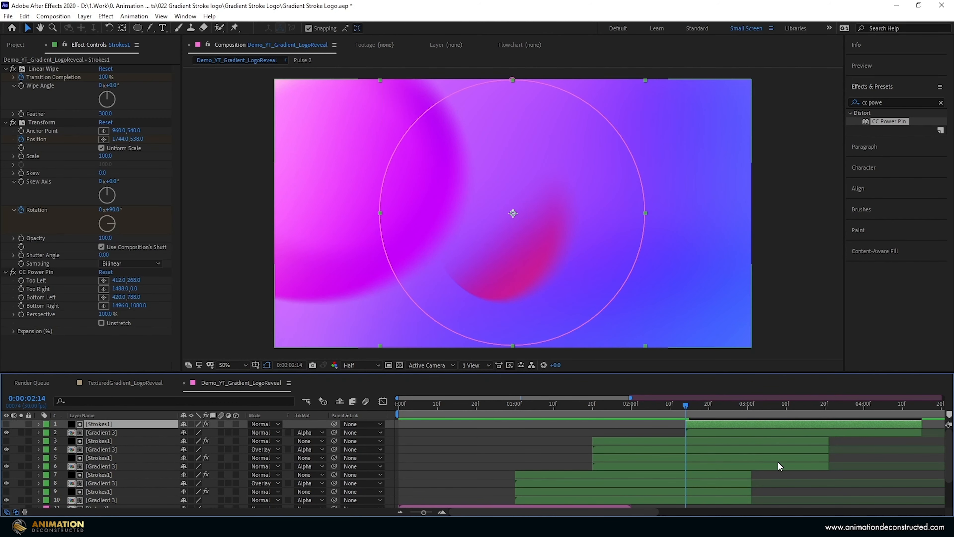
pyautogui.click(32, 271)
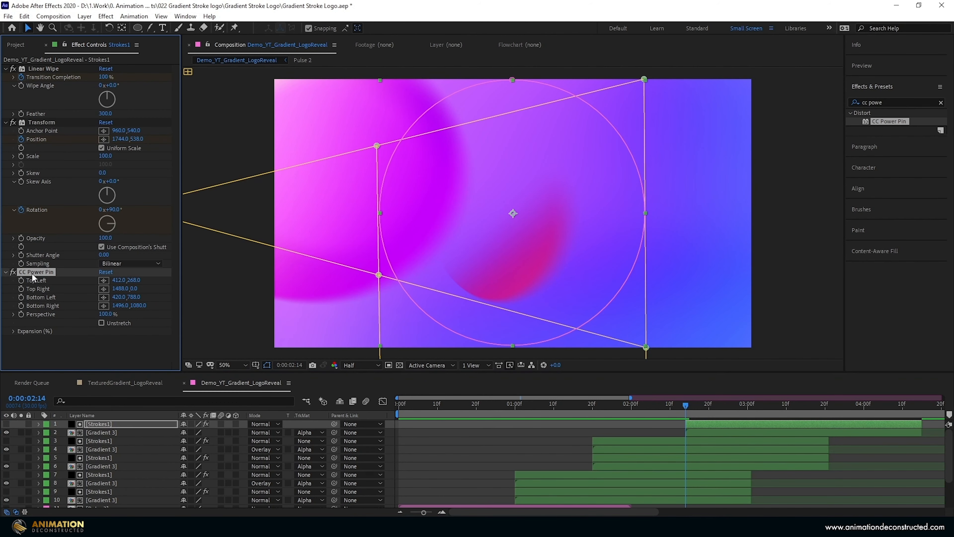
pyautogui.press('Delete')
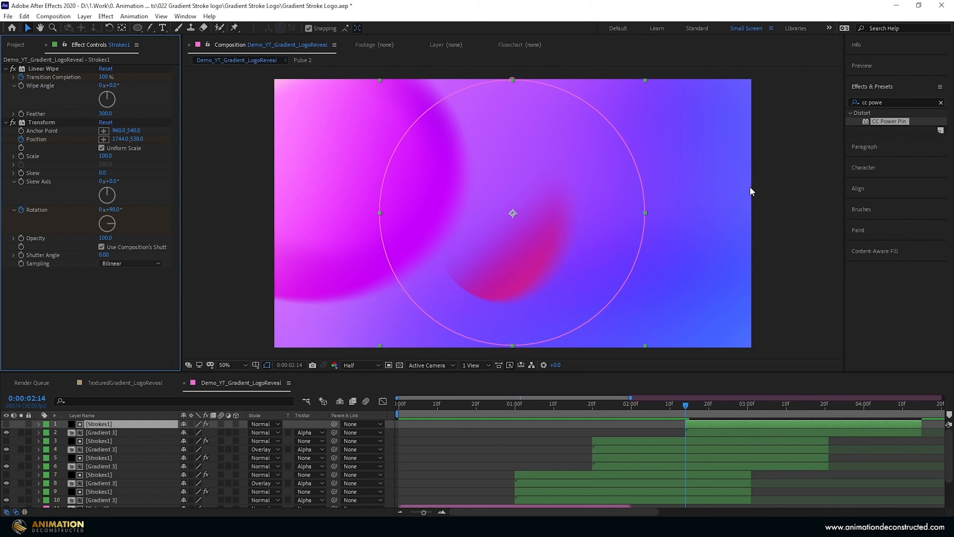
pyautogui.click(42, 123)
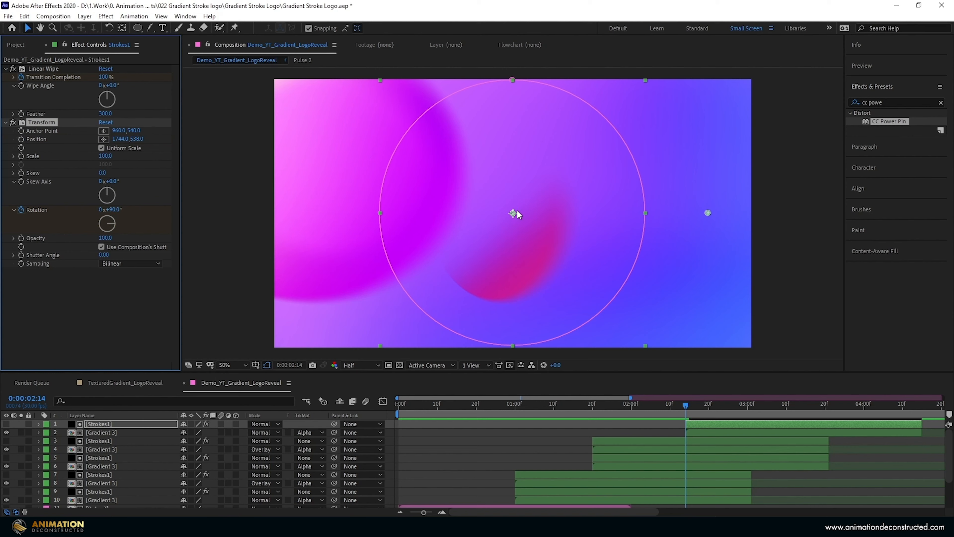
pyautogui.moveTo(709, 213); pyautogui.dragTo(688, 311)
# - Compress layer 1's Linear Wipe and Rotation keyframes to end at 0:00:03:15 and shorten layers 1 and 2 to about that time
pyautogui.moveTo(685, 405); pyautogui.dragTo(666, 413)
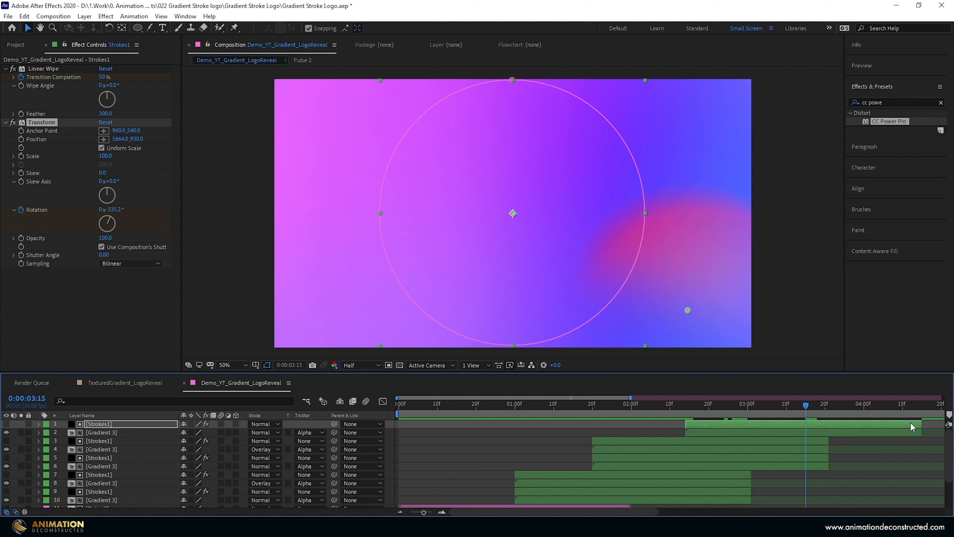
pyautogui.press('u')
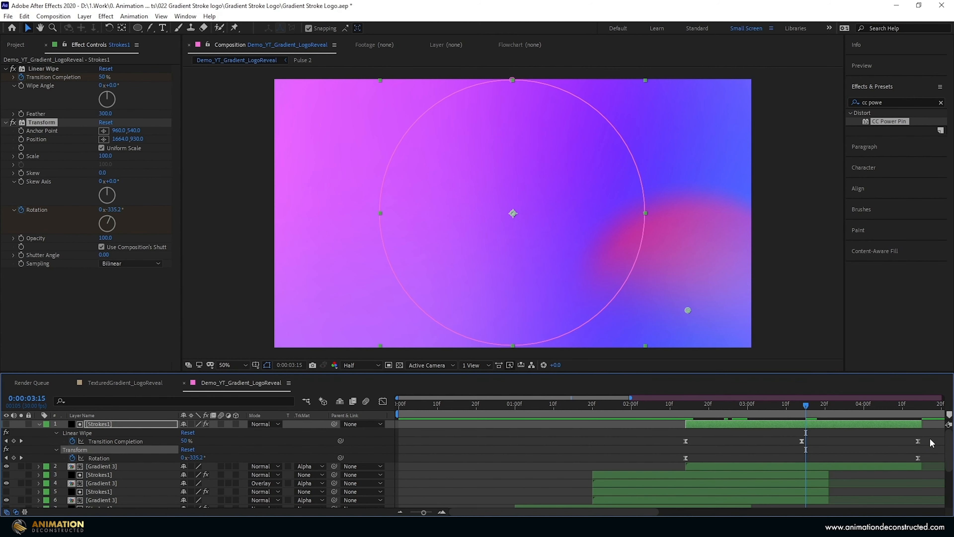
pyautogui.hotkey('ctrl', 'alt', 'a')
pyautogui.moveTo(916, 444); pyautogui.dragTo(884, 450)
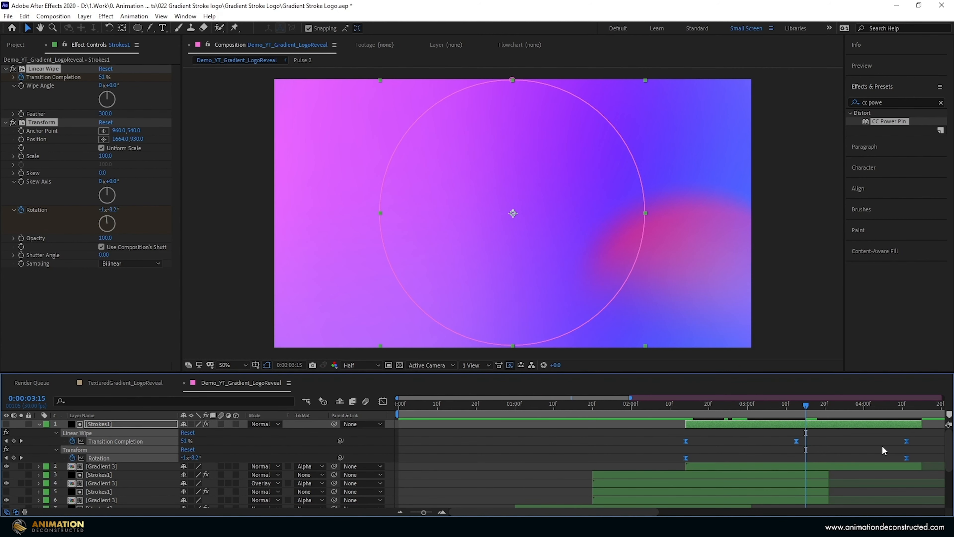
pyautogui.moveTo(811, 448); pyautogui.dragTo(805, 449)
pyautogui.hotkey('alt', ']')
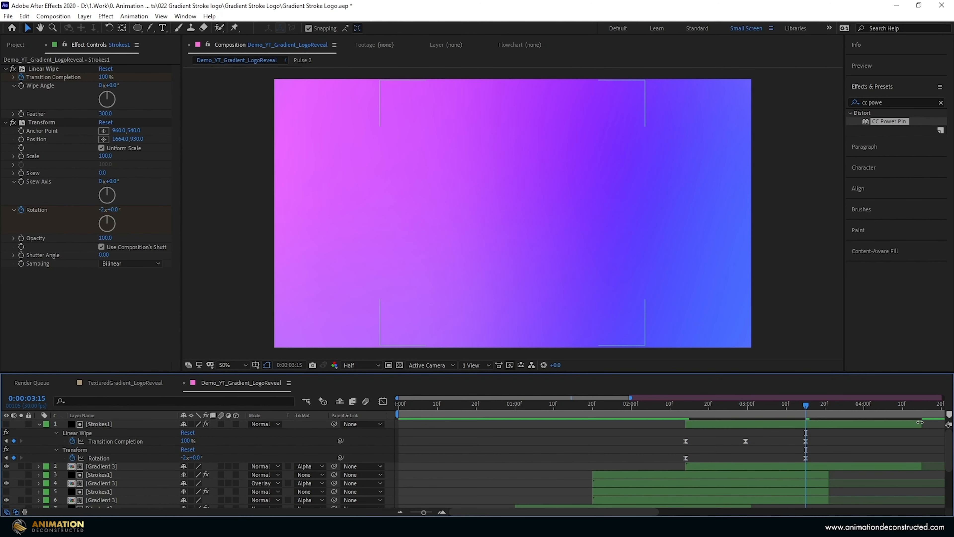
pyautogui.click(887, 466)
pyautogui.moveTo(887, 466); pyautogui.dragTo(809, 466)
# - Duplicate the circular mask on Strokes1 layer 1 and scale the copy down slightly around its centre
pyautogui.moveTo(806, 406); pyautogui.dragTo(756, 411)
pyautogui.click(297, 424)
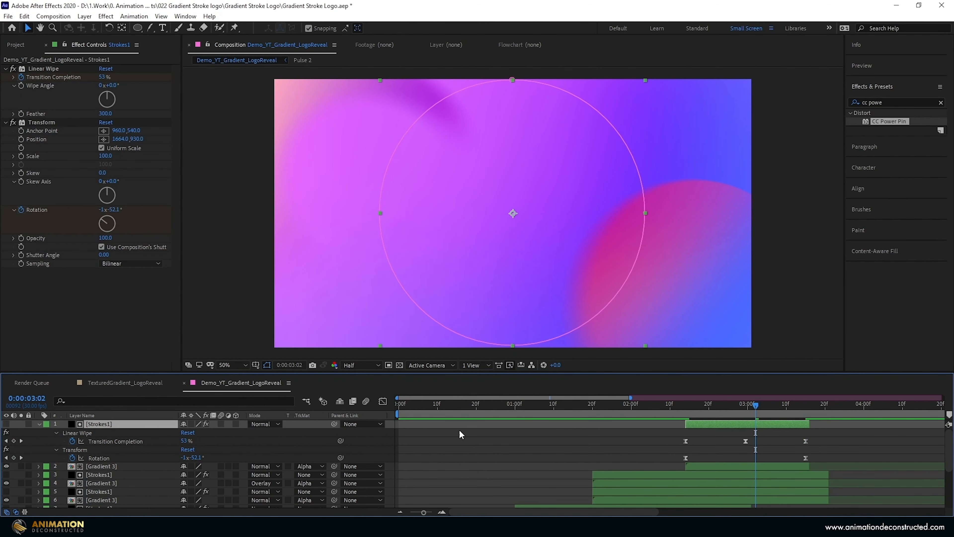
pyautogui.hotkey('ctrl', 'v')
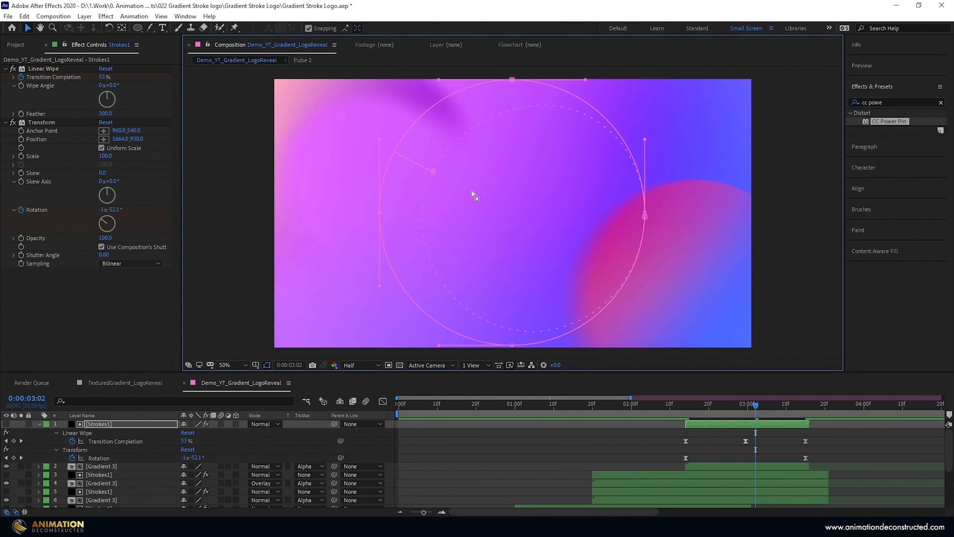
pyautogui.click(99, 432)
pyautogui.hotkey('ctrl', 'd')
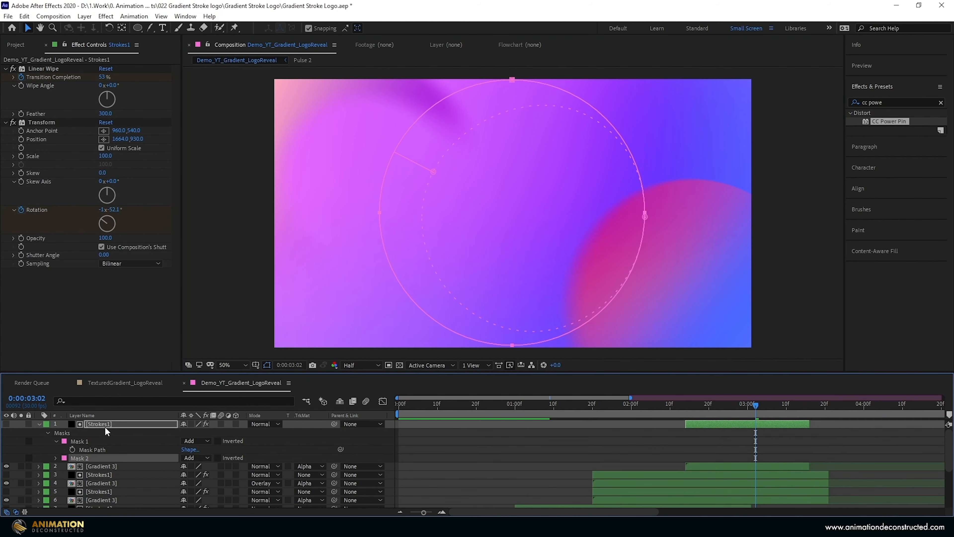
pyautogui.doubleClick(412, 127)
pyautogui.moveTo(644, 80); pyautogui.dragTo(642, 75)
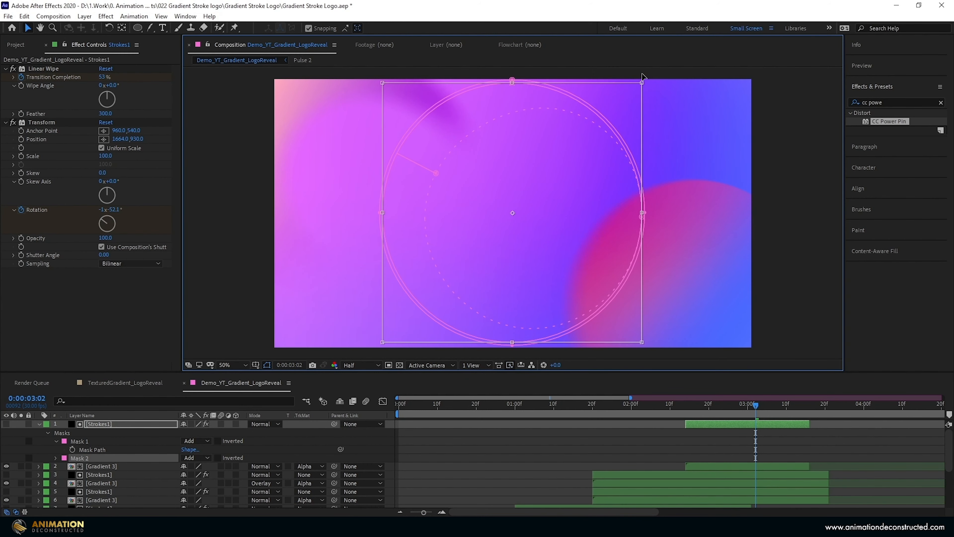
pyautogui.press('Return')
# - Extend Mask 2's feather boundary further inward and set its mask mode to Subtract to form a ring
pyautogui.moveTo(635, 222); pyautogui.dragTo(618, 209)
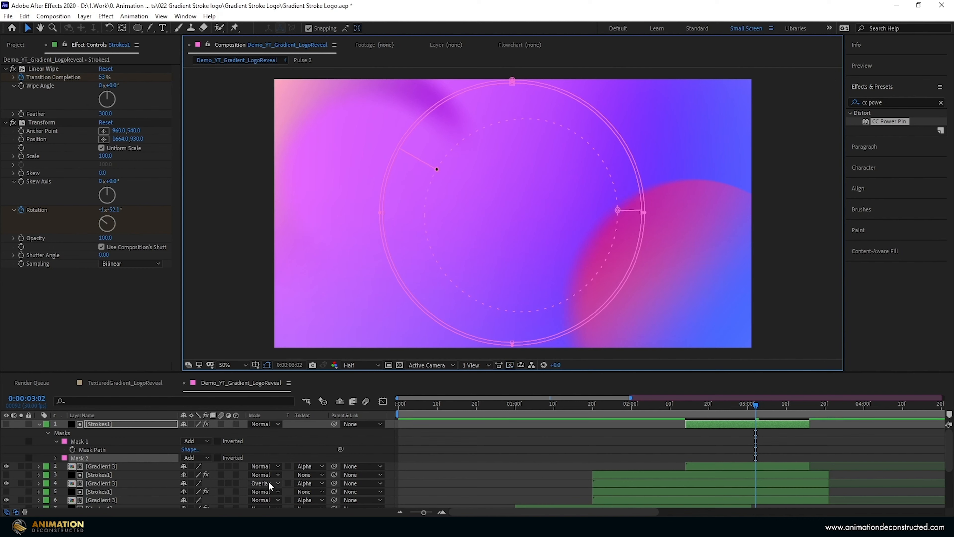
pyautogui.click(197, 458)
pyautogui.click(212, 403)
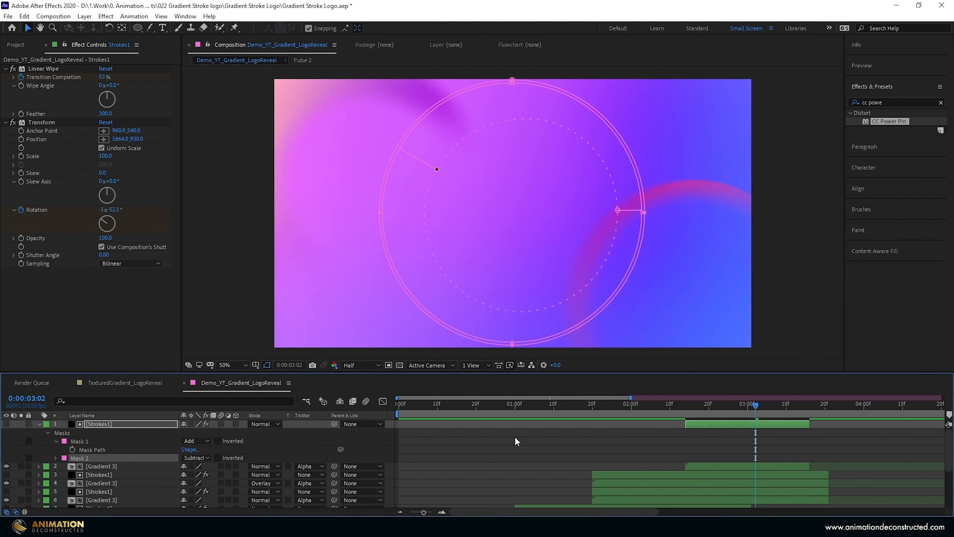
# - Move layer 1's ring down toward the composition's lower-right corner and replace its matted Gradient 3 layer with Gradient 2
pyautogui.click(38, 123)
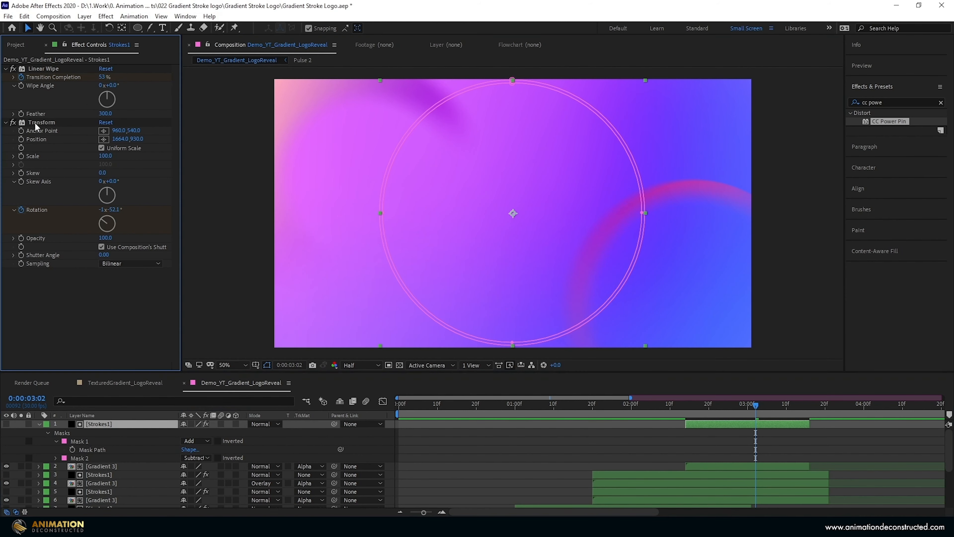
pyautogui.moveTo(687, 310); pyautogui.dragTo(701, 360)
pyautogui.click(181, 467)
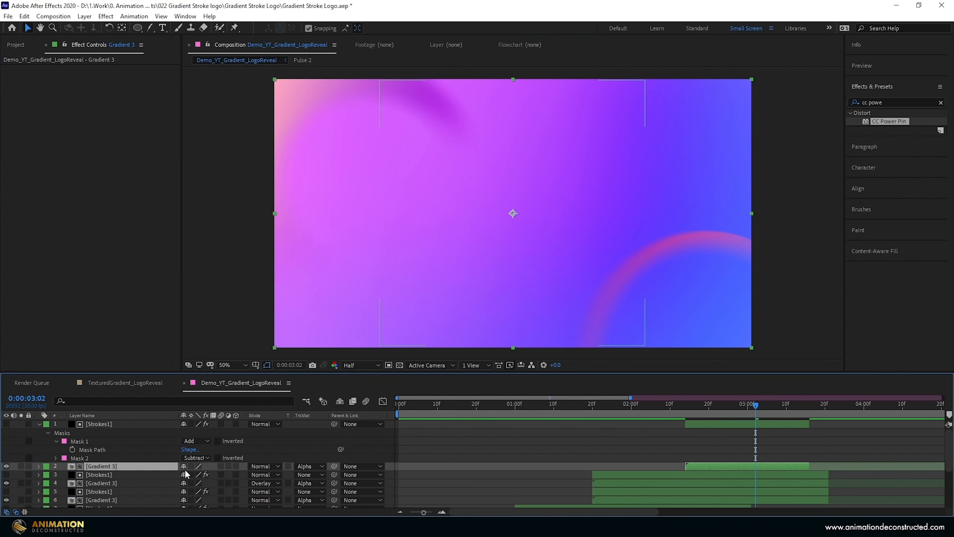
pyautogui.click(11, 49)
pyautogui.moveTo(33, 166); pyautogui.dragTo(101, 466)
pyautogui.click(733, 404)
pyautogui.moveTo(722, 409); pyautogui.dragTo(766, 398)
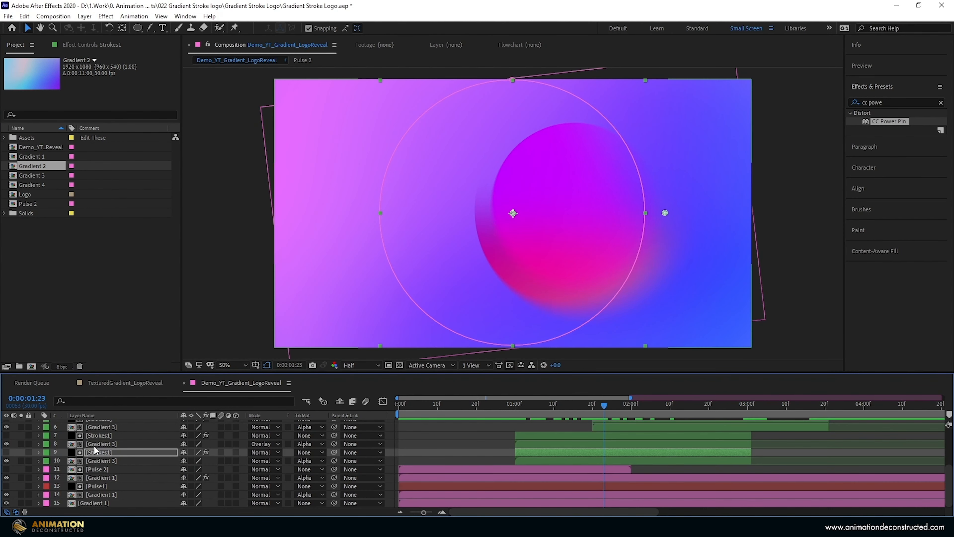
# - Set the Rotation of the two Overlay-mode Gradient 3 layers, 4 and 8, to 180°
pyautogui.click(92, 444)
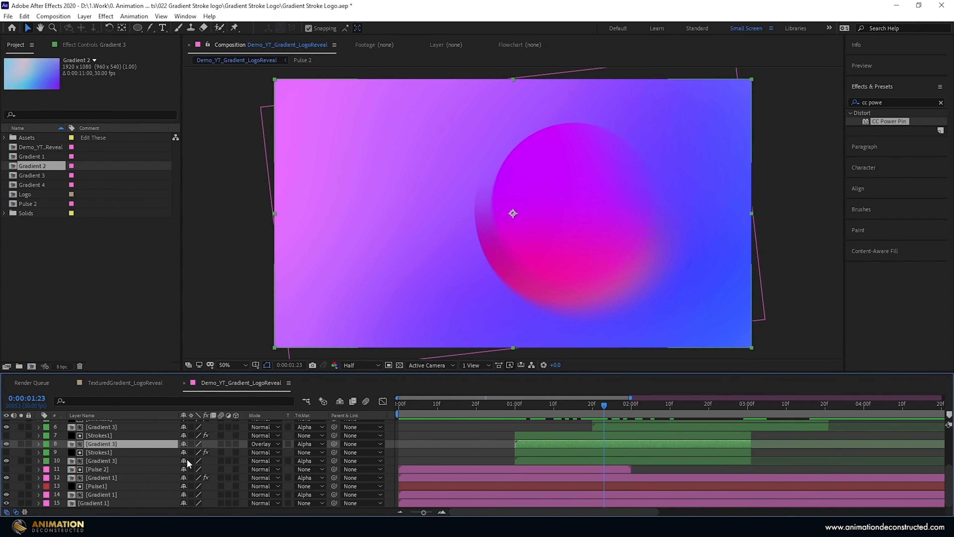
pyautogui.scroll(3, 545, 436)
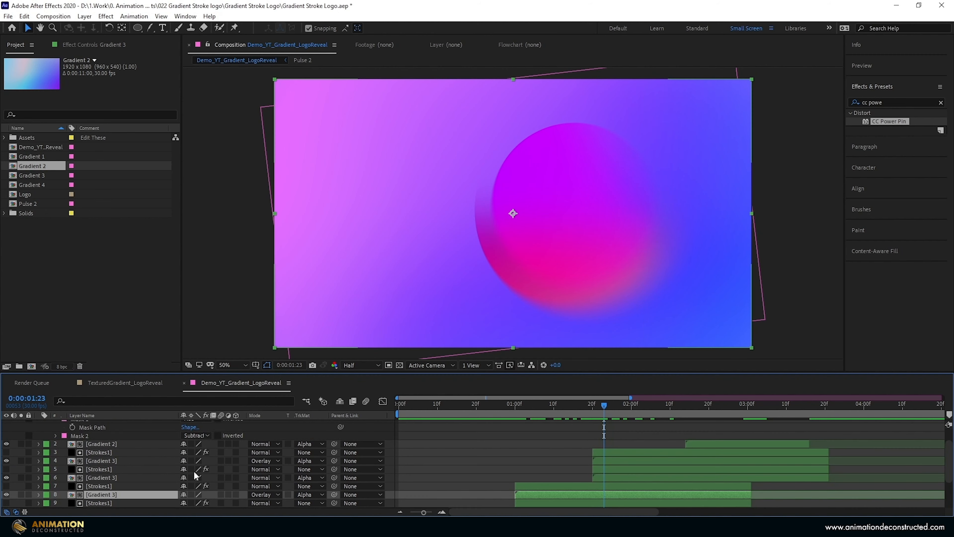
pyautogui.keyDown('ctrl'); pyautogui.click(606, 459); pyautogui.keyUp('ctrl')
pyautogui.press('r')
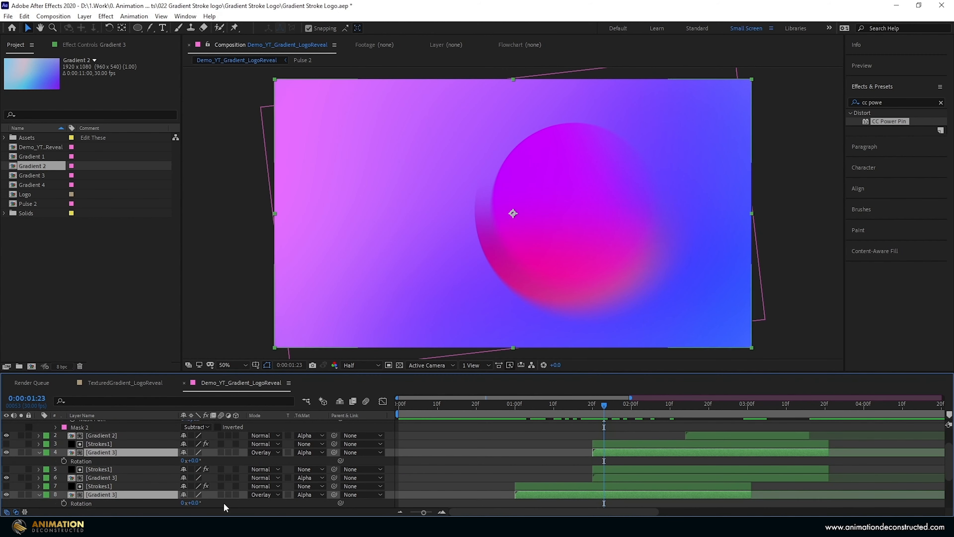
pyautogui.click(197, 460)
pyautogui.write('18')
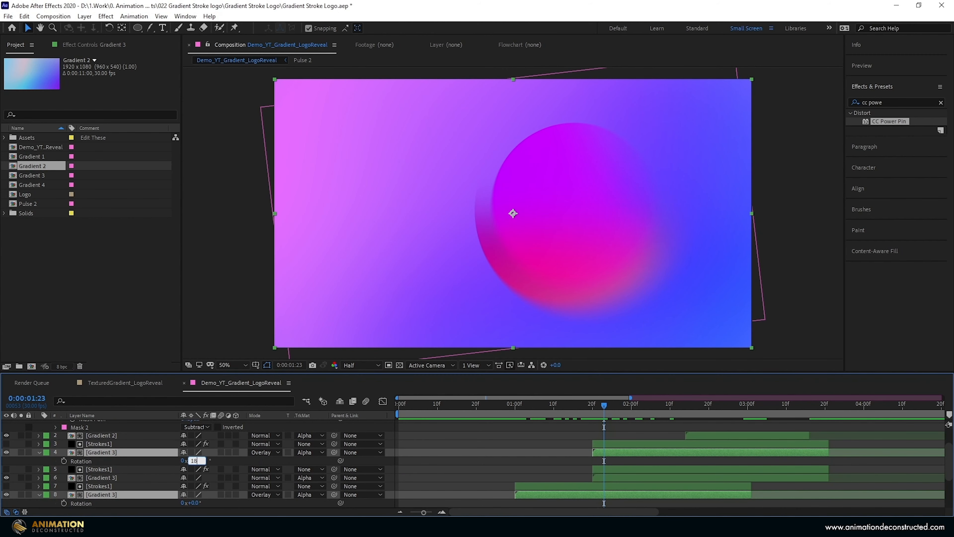
pyautogui.write('0')
pyautogui.press('Return')
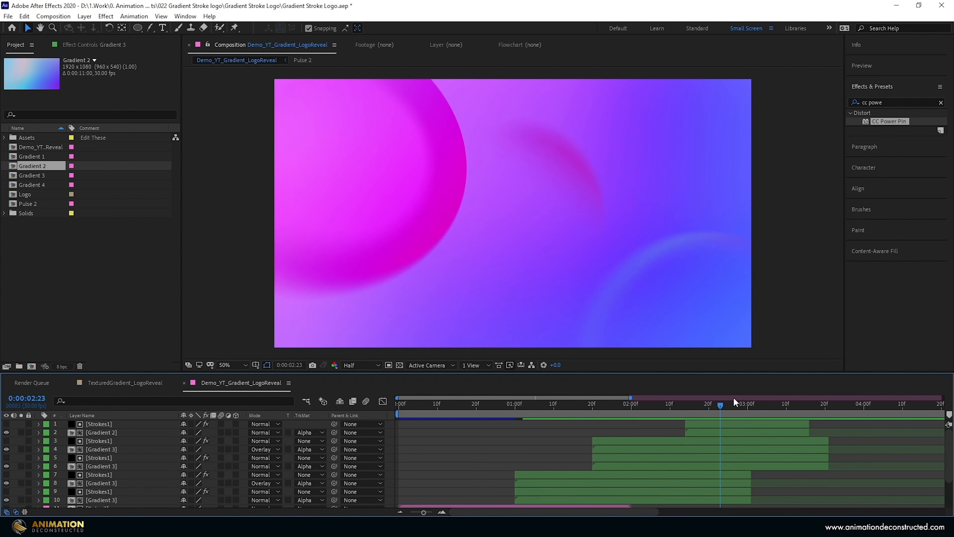
# - Set the revolutions of layer 1's Transform Rotation keyframe at 0:00:03:15 to 1 and preview the ring's motion
pyautogui.click(735, 403)
pyautogui.click(717, 423)
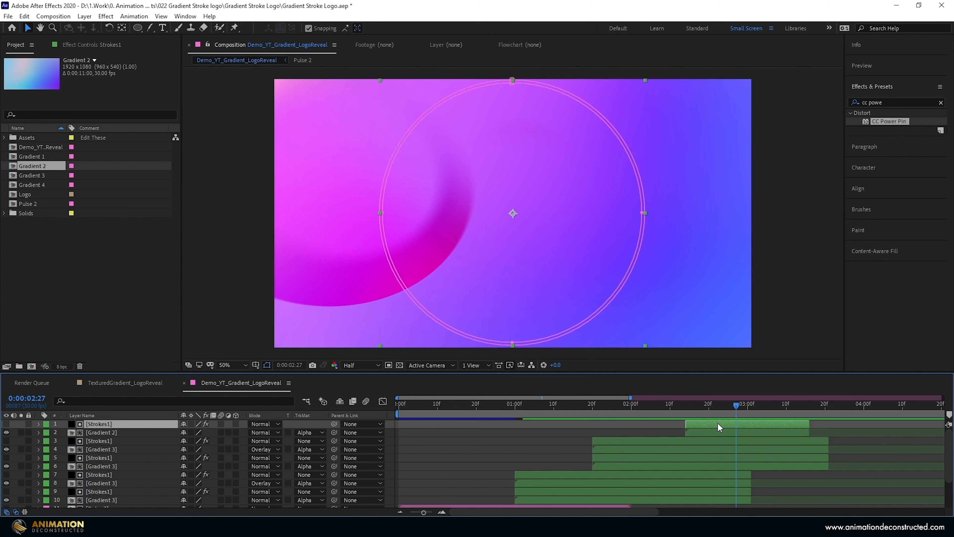
pyautogui.press('u')
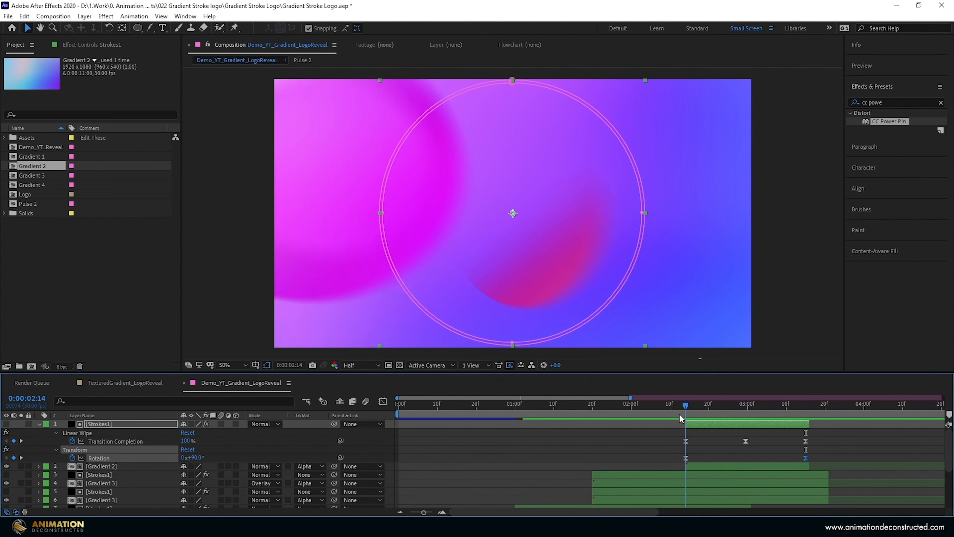
pyautogui.moveTo(680, 413); pyautogui.dragTo(812, 434)
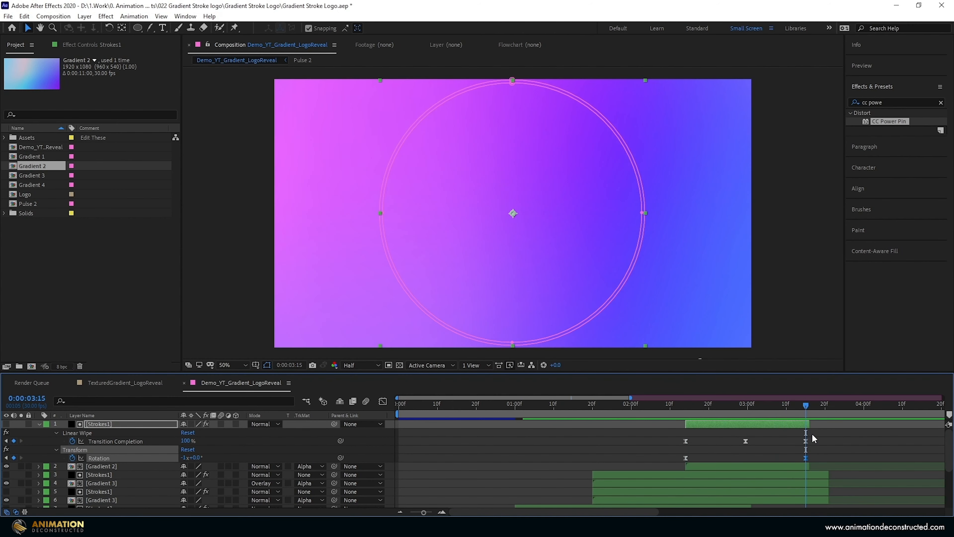
pyautogui.click(184, 458)
pyautogui.write('1')
pyautogui.press('Return')
pyautogui.moveTo(772, 409); pyautogui.dragTo(651, 415)
pyautogui.moveTo(696, 410); pyautogui.dragTo(685, 431)
pyautogui.press('space')
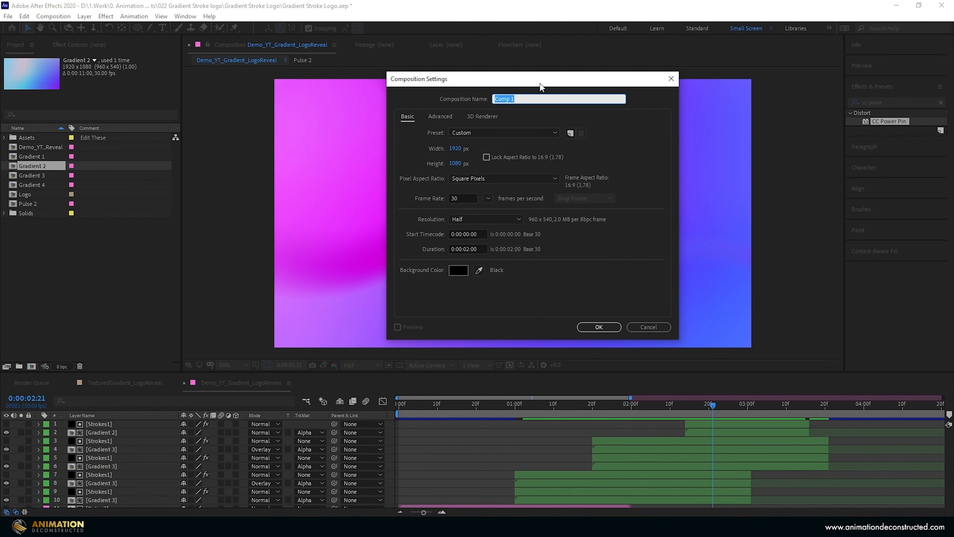
# - Create a 1920 × 1080, 30 fps composition named Infinity Loop with a 0:00:02:00 duration
pyautogui.write('Infinity Loop')
pyautogui.click(598, 328)
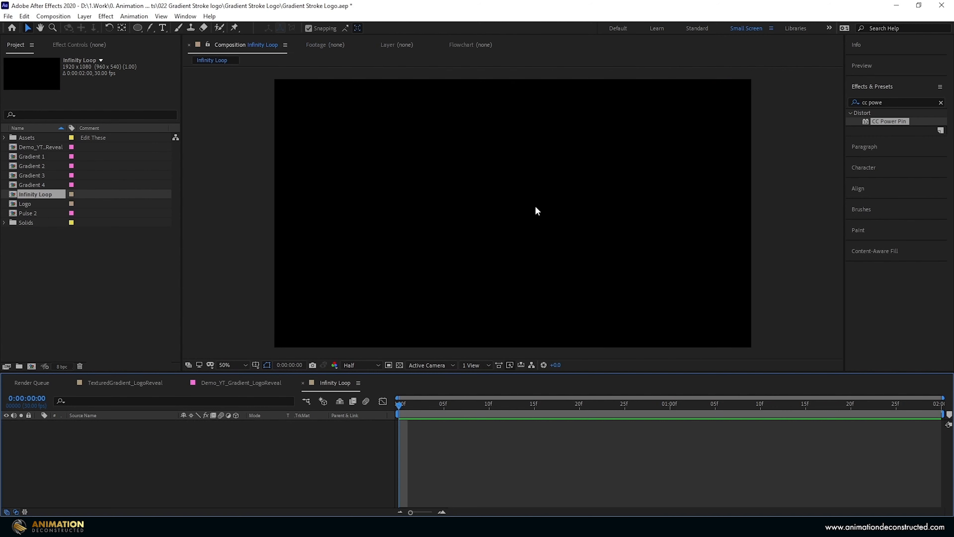
# - Draw a closed six-point bow-tie path with the Pen tool, crossing near the composition's centre and extending beyond its frame
pyautogui.press(',')
pyautogui.press(',')
pyautogui.moveTo(154, 31); pyautogui.dragTo(184, 32)
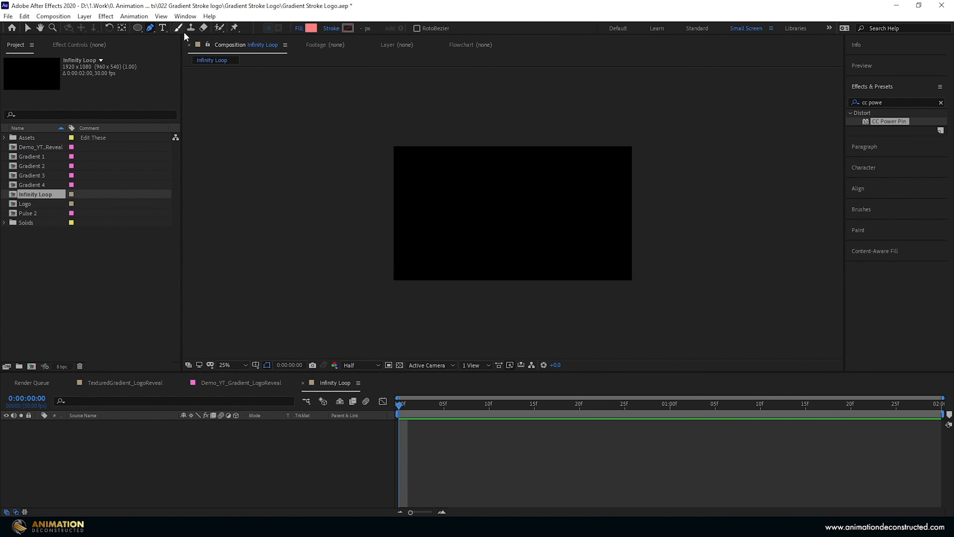
pyautogui.click(444, 125)
pyautogui.click(562, 291)
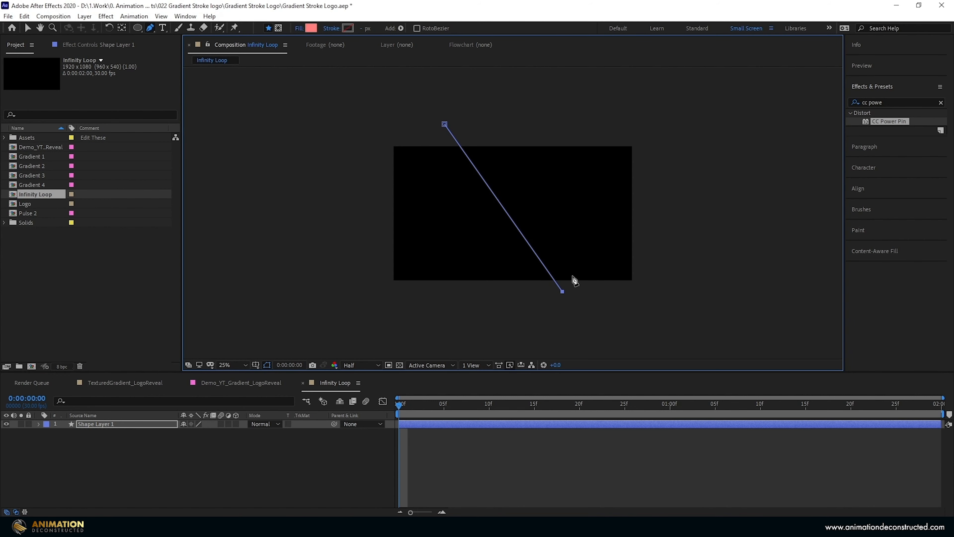
pyautogui.click(656, 204)
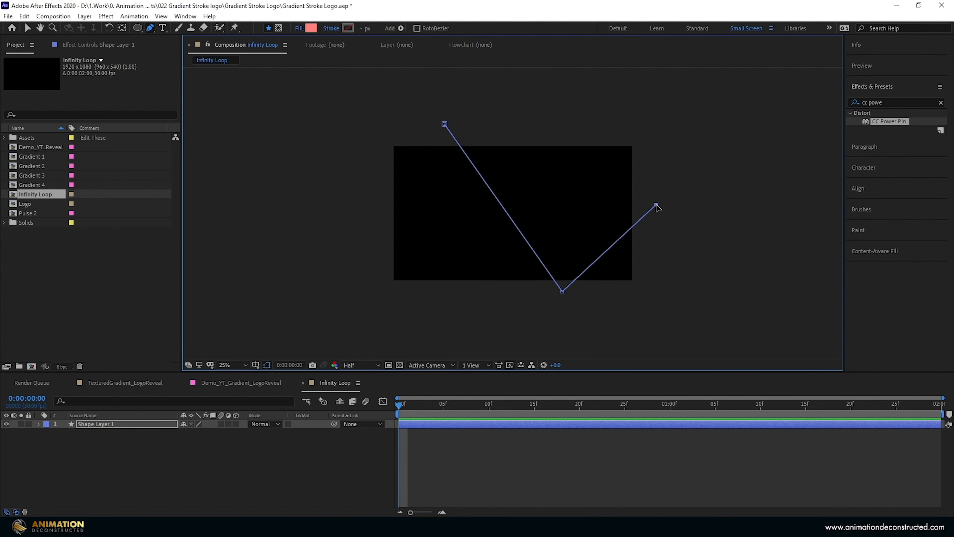
pyautogui.click(574, 127)
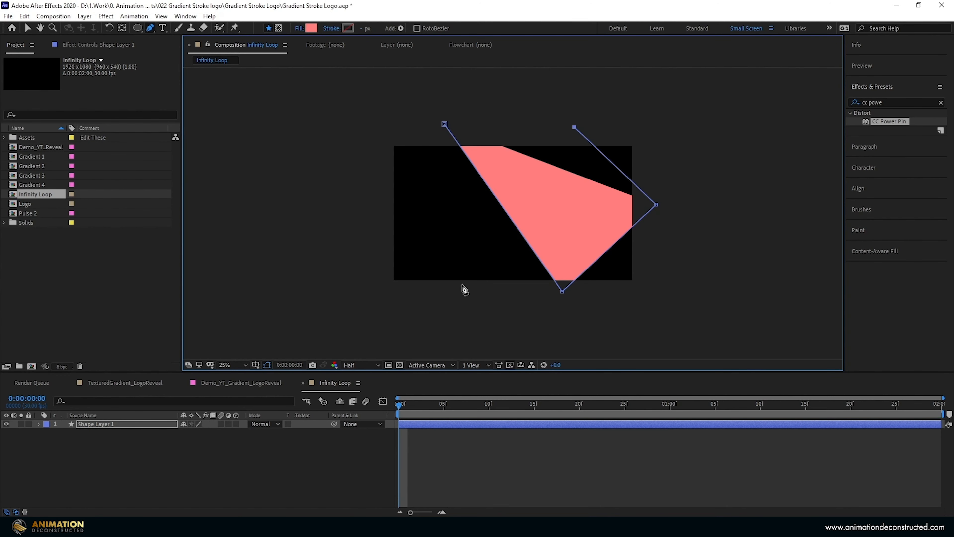
pyautogui.click(446, 293)
pyautogui.click(325, 215)
pyautogui.click(445, 124)
# - Move the bow-tie path's upper and lower corner vertices further outside the composition frame
pyautogui.press('v')
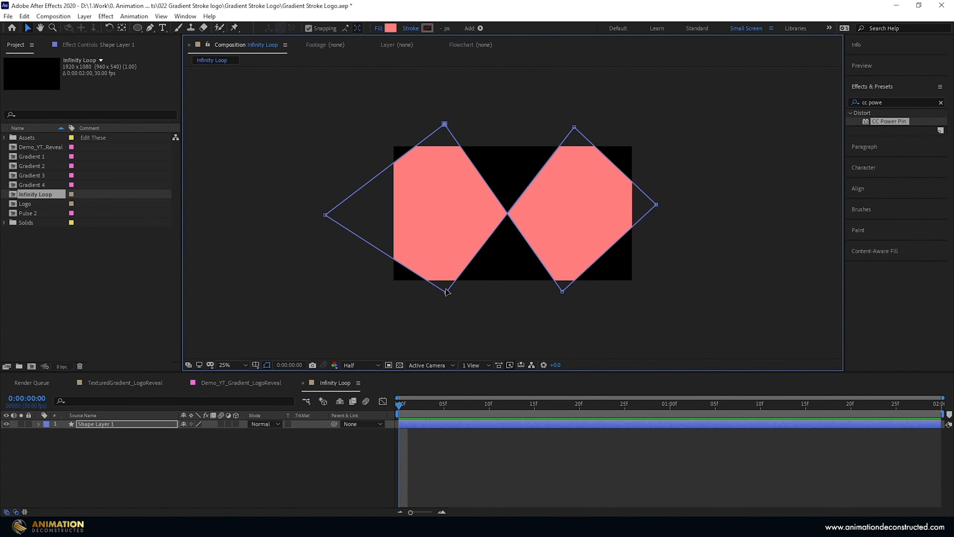
pyautogui.moveTo(446, 293); pyautogui.dragTo(451, 309)
pyautogui.moveTo(563, 291); pyautogui.dragTo(568, 304)
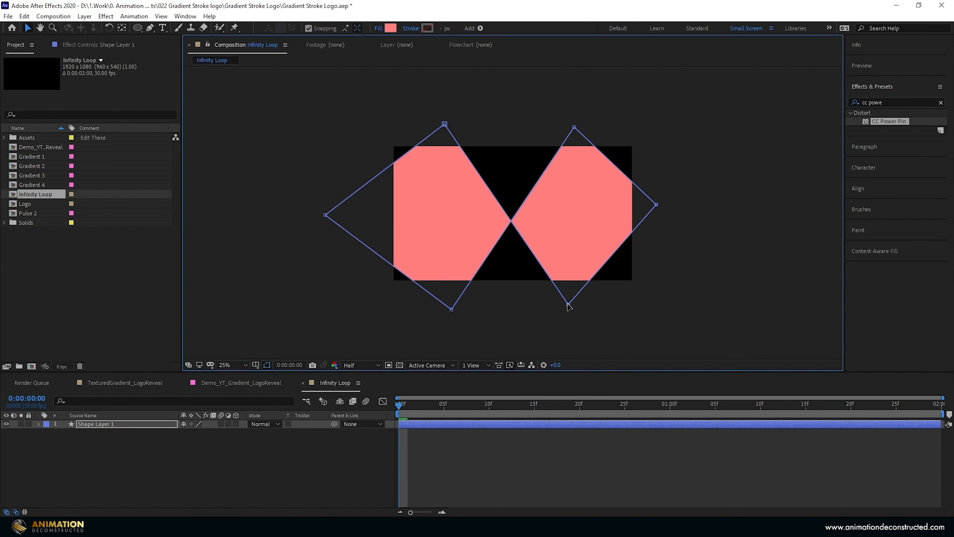
pyautogui.moveTo(574, 128); pyautogui.dragTo(572, 120)
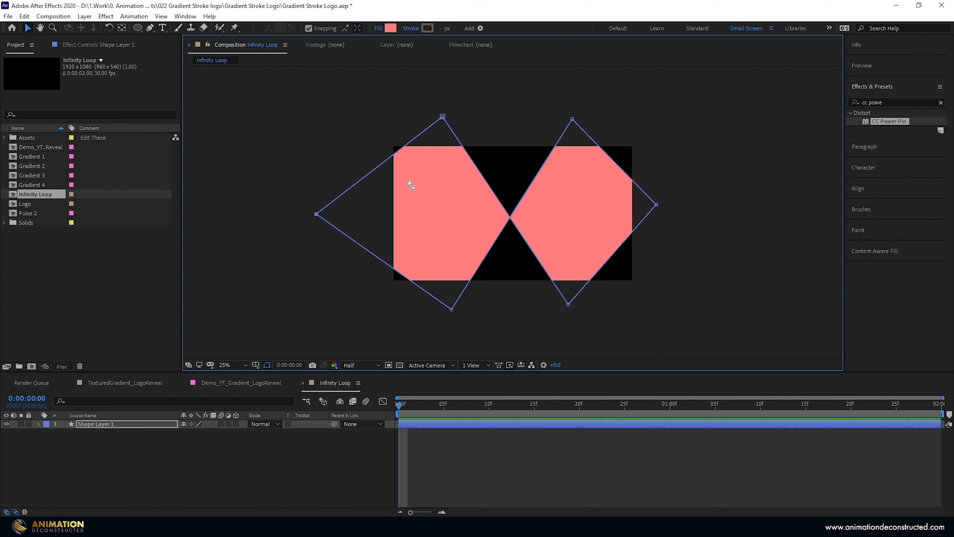
# - Give the bow-tie shape a Solid Color stroke and set its fill to None
pyautogui.click(410, 29)
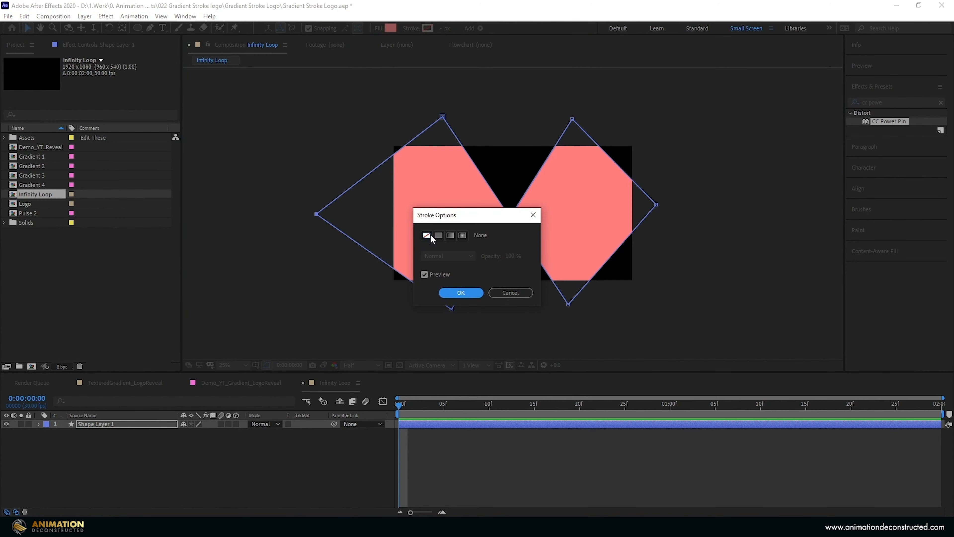
pyautogui.click(439, 234)
pyautogui.click(461, 292)
pyautogui.click(377, 28)
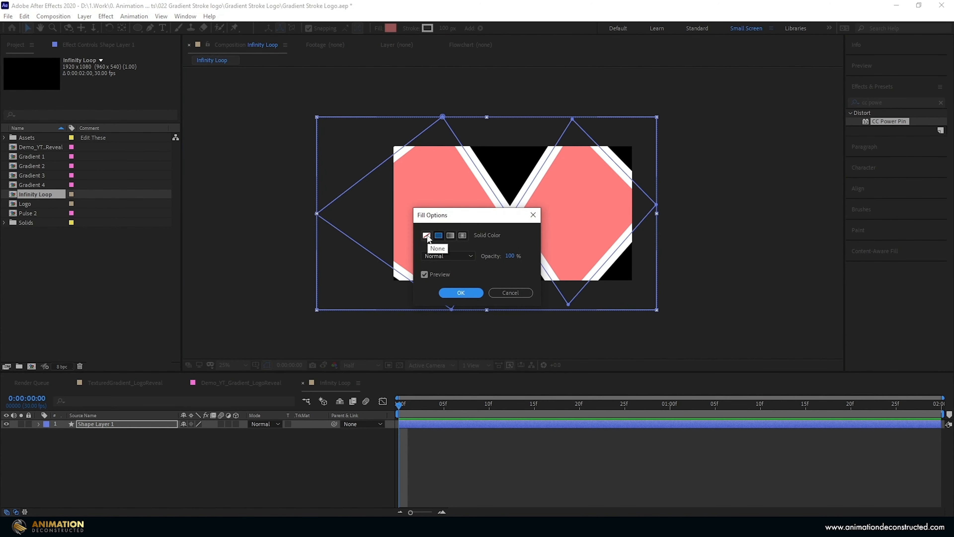
pyautogui.click(426, 235)
pyautogui.click(457, 297)
# - Set the bow-tie shape's stroke width to 266 px
pyautogui.scroll(2, 457, 226)
pyautogui.click(445, 29)
pyautogui.write('26')
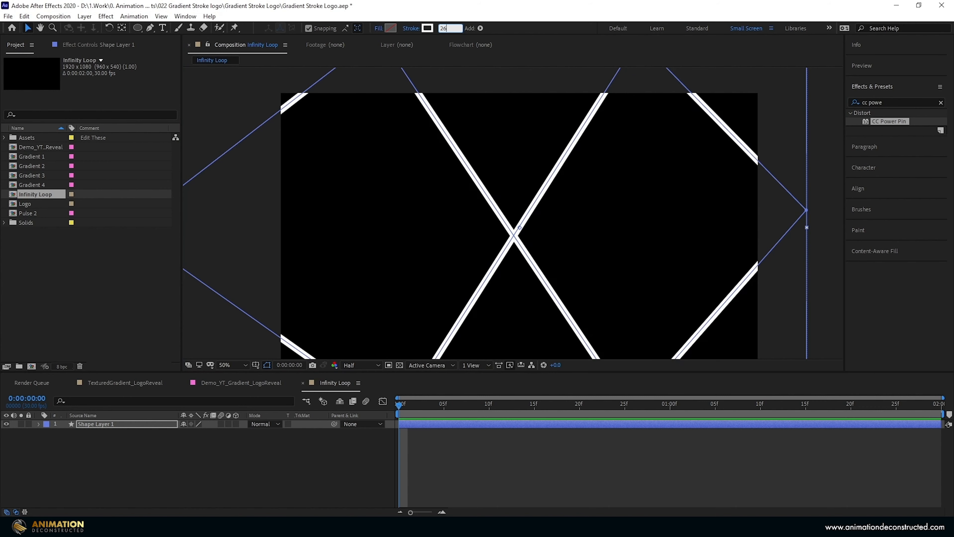
pyautogui.write('6')
pyautogui.press('Return')
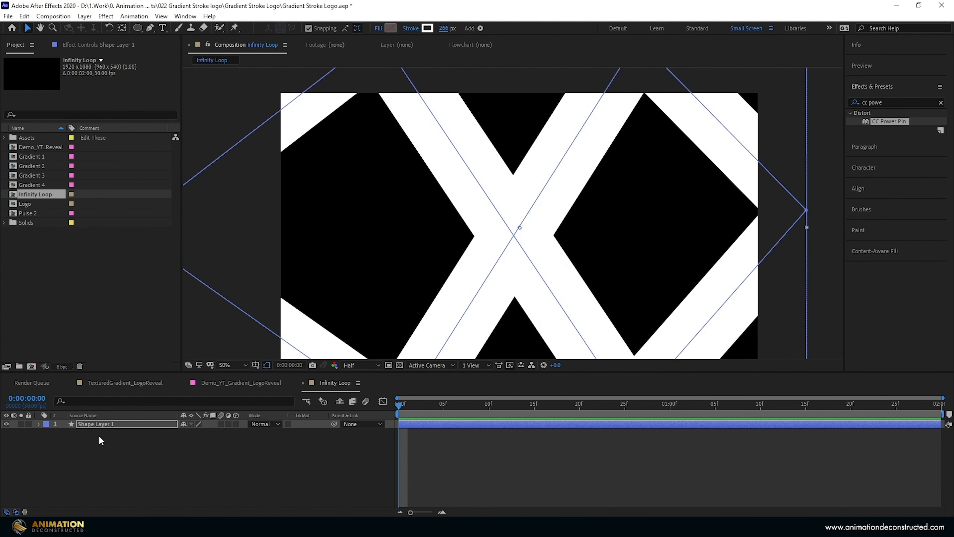
# - Set the Line Cap of Shape Layer 1's Stroke 1 to Round Cap
pyautogui.press('u')
pyautogui.press('u')
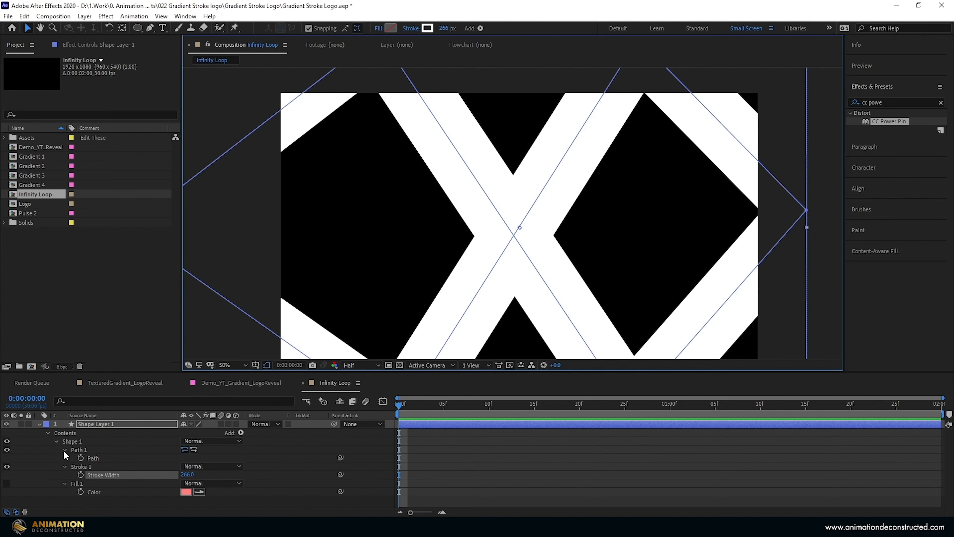
pyautogui.click(64, 466)
pyautogui.scroll(-2, 64, 466)
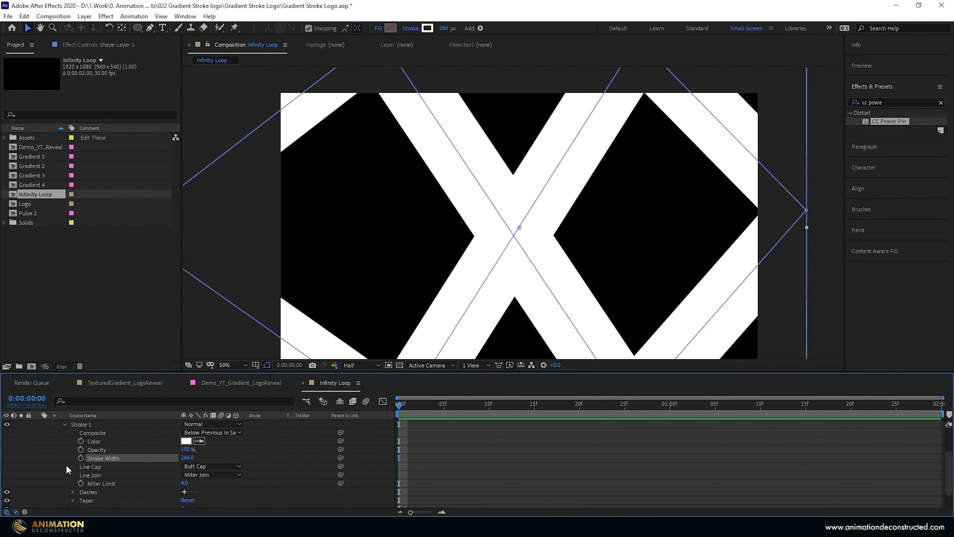
pyautogui.click(209, 466)
pyautogui.click(218, 489)
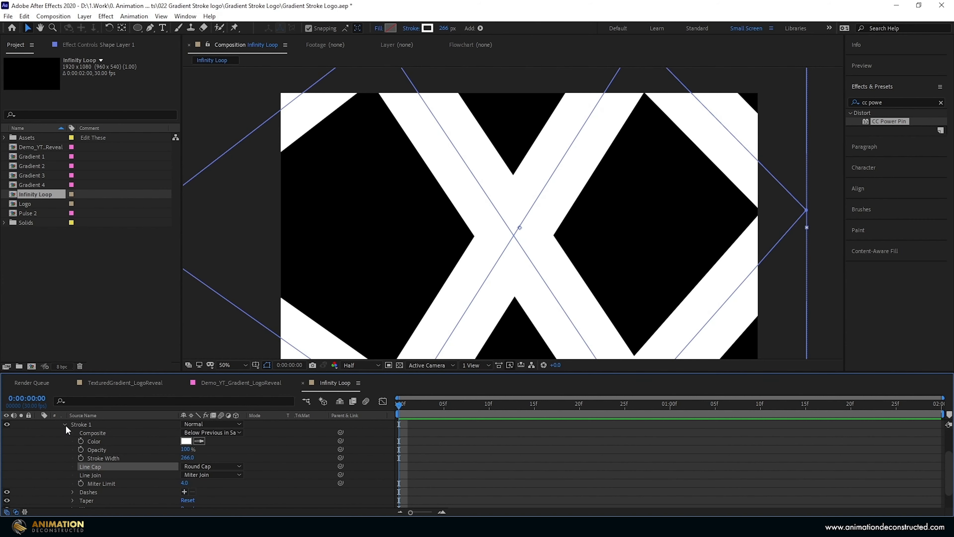
# - Add Trim Paths to Shape Layer 1 and set its Start to 98%
pyautogui.scroll(2, 65, 425)
pyautogui.click(241, 433)
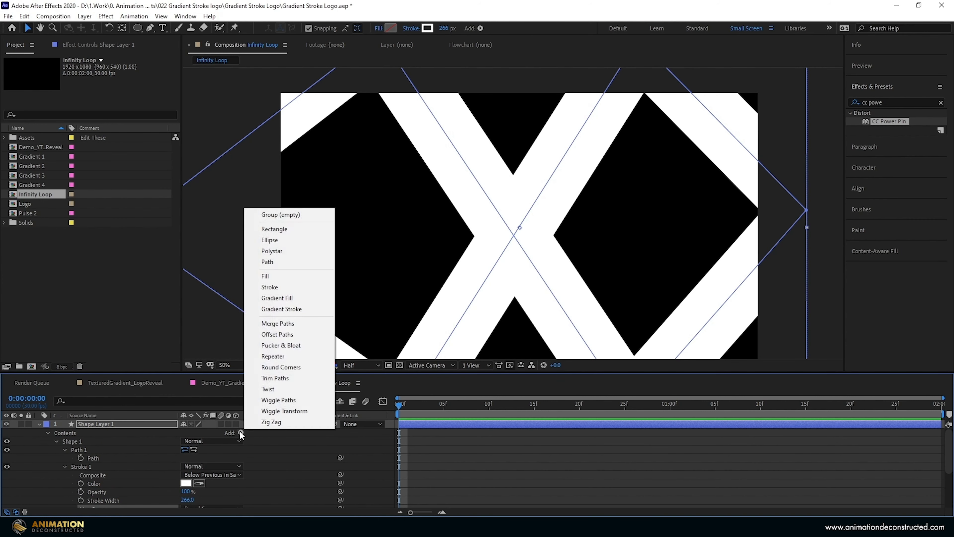
pyautogui.click(292, 377)
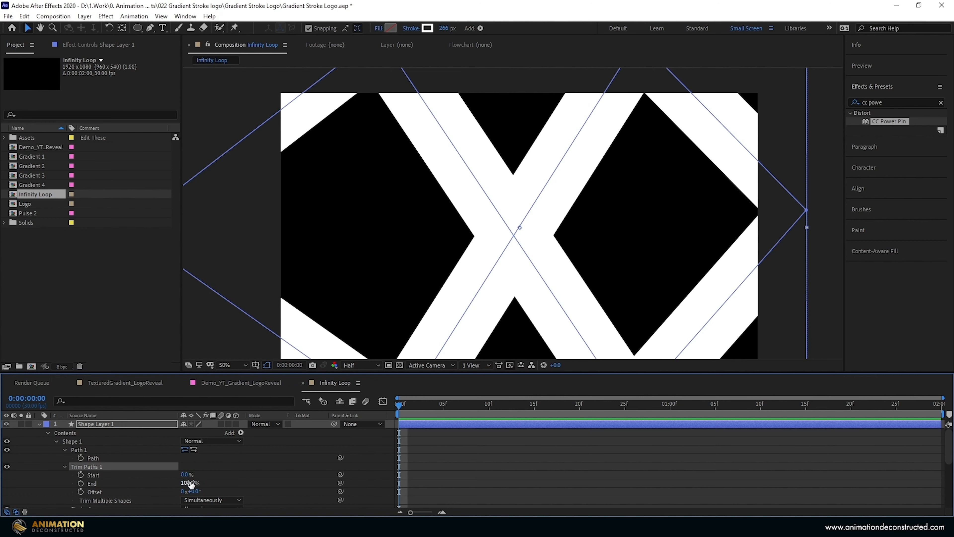
pyautogui.moveTo(186, 475); pyautogui.dragTo(235, 478)
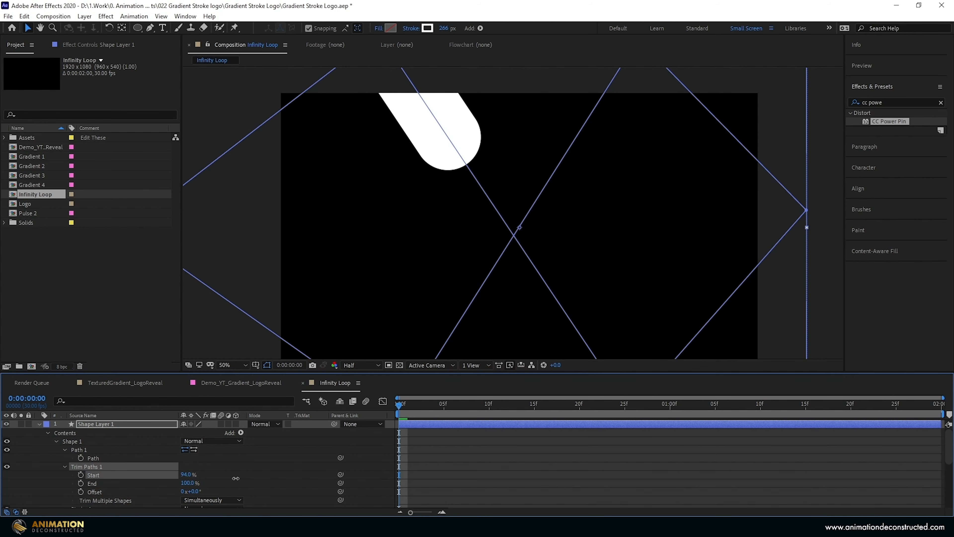
pyautogui.click(188, 475)
pyautogui.write('9')
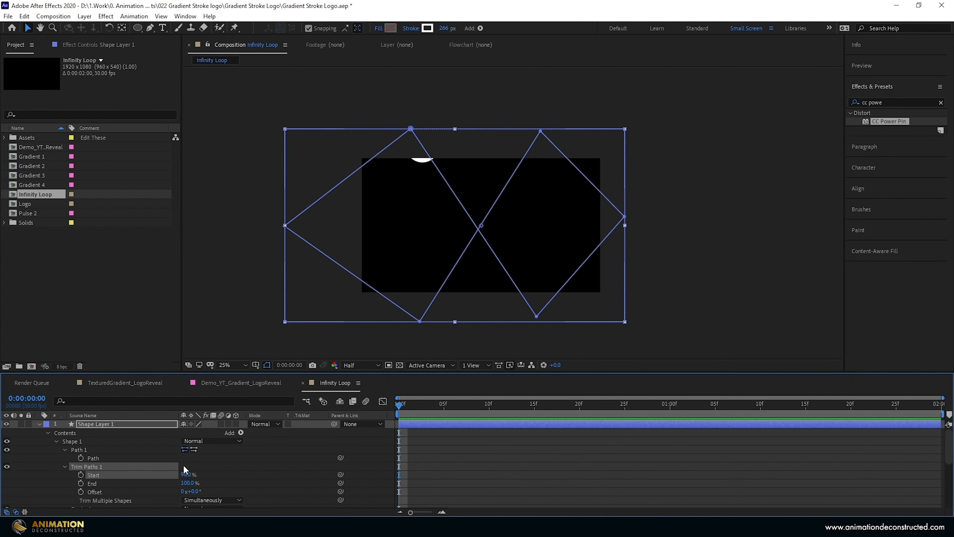
pyautogui.click(137, 447)
# - Reverse the direction of Path 1 and keyframe the Trim Paths Offset at 0x+25° at 0:00:00:00
pyautogui.scroll(-1, 138, 442)
pyautogui.moveTo(194, 467); pyautogui.dragTo(182, 467)
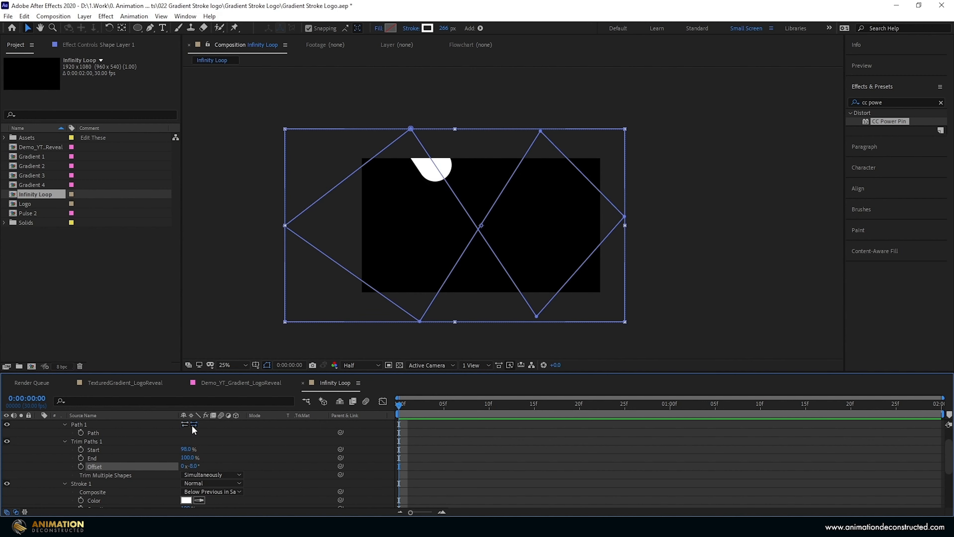
pyautogui.click(192, 425)
pyautogui.moveTo(195, 474); pyautogui.dragTo(381, 462)
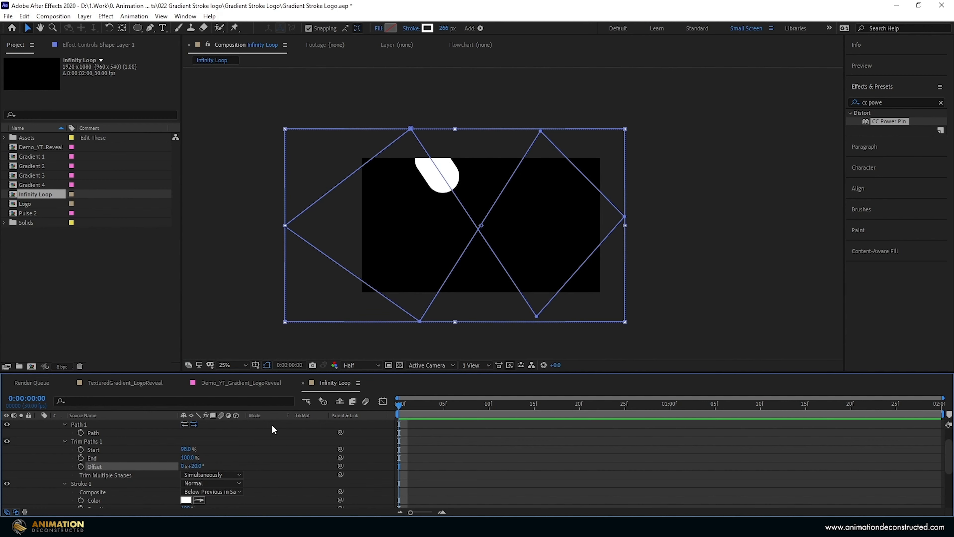
pyautogui.moveTo(189, 466); pyautogui.dragTo(201, 466)
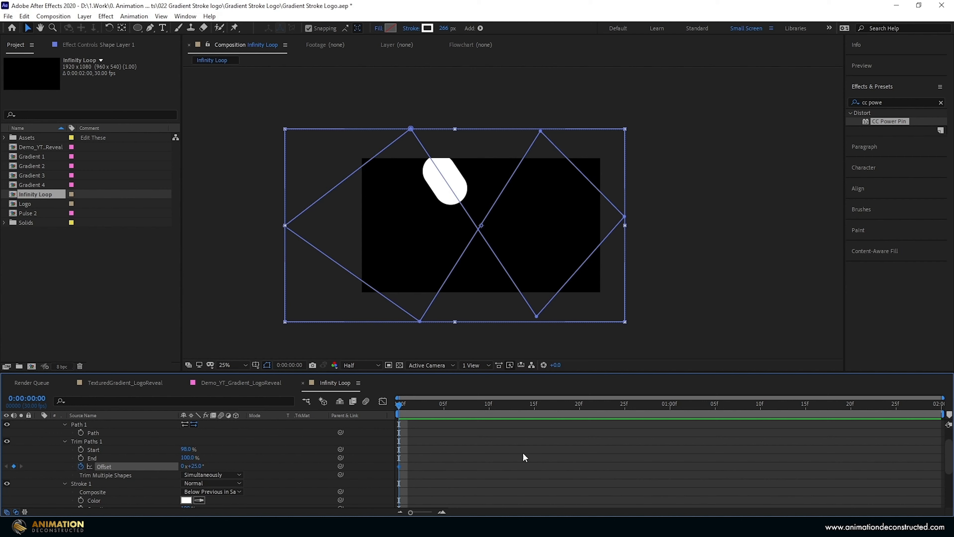
# - Add a Trim Paths Offset keyframe of 1x+18° at 0:00:01:10
pyautogui.click(752, 405)
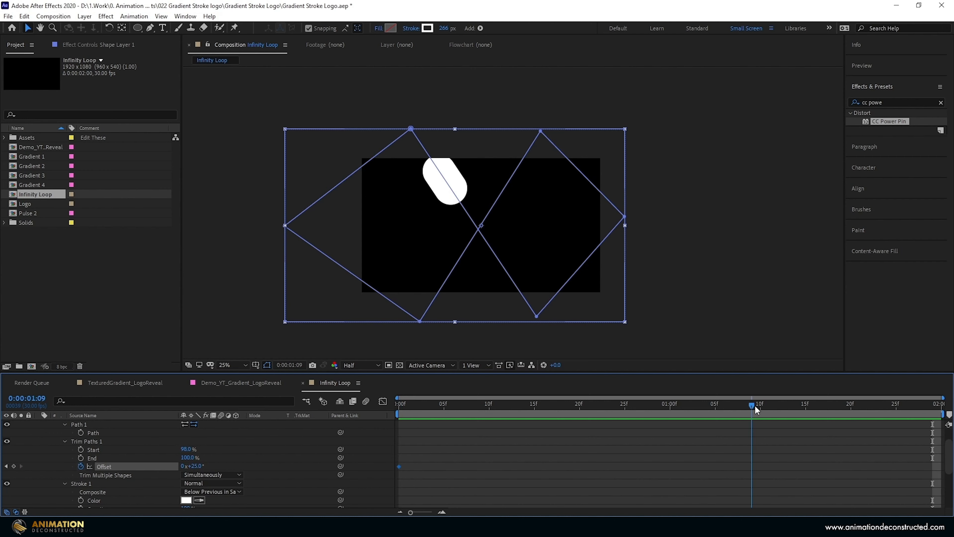
pyautogui.moveTo(755, 405); pyautogui.dragTo(759, 404)
pyautogui.moveTo(204, 465); pyautogui.dragTo(378, 470)
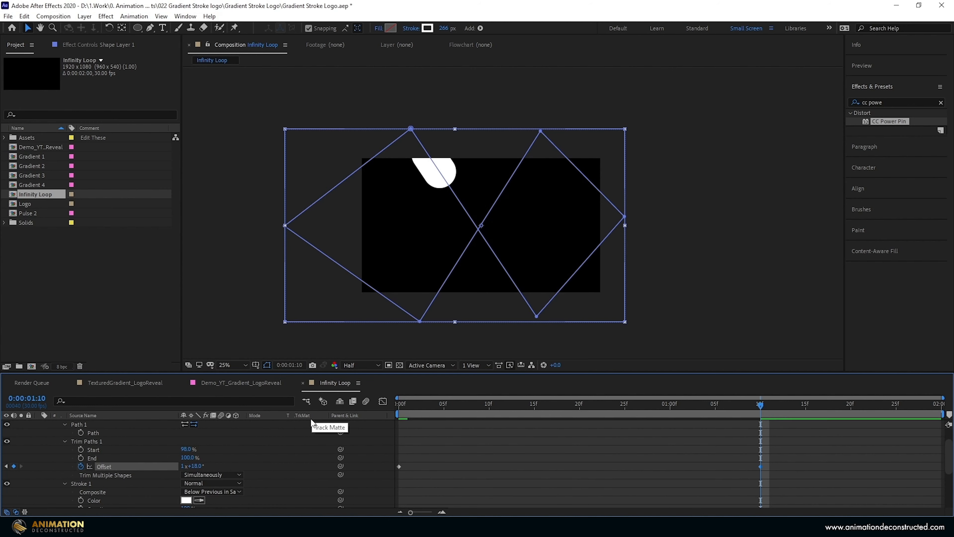
# - Add Round Corners to Shape Layer 1 and set its Radius to 1136
pyautogui.scroll(2, 263, 427)
pyautogui.click(241, 433)
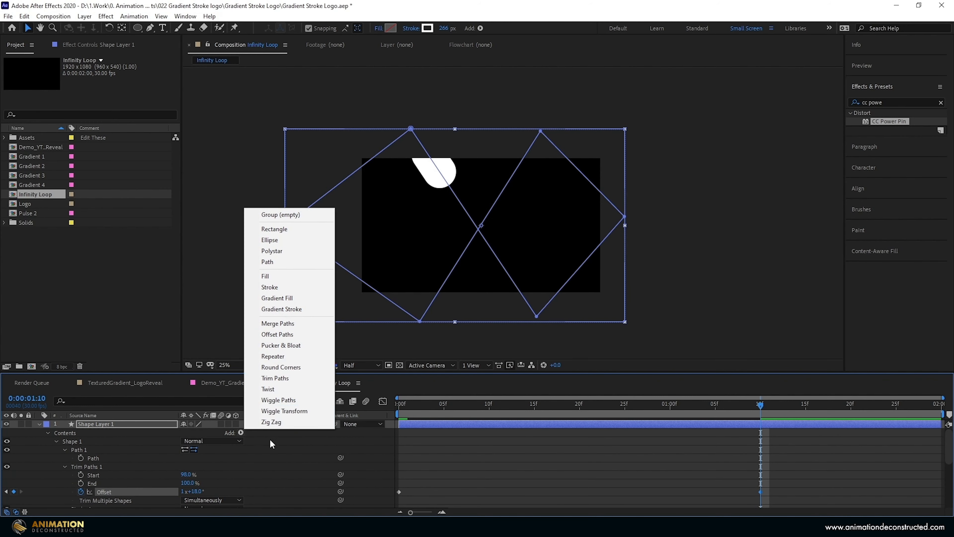
pyautogui.click(286, 367)
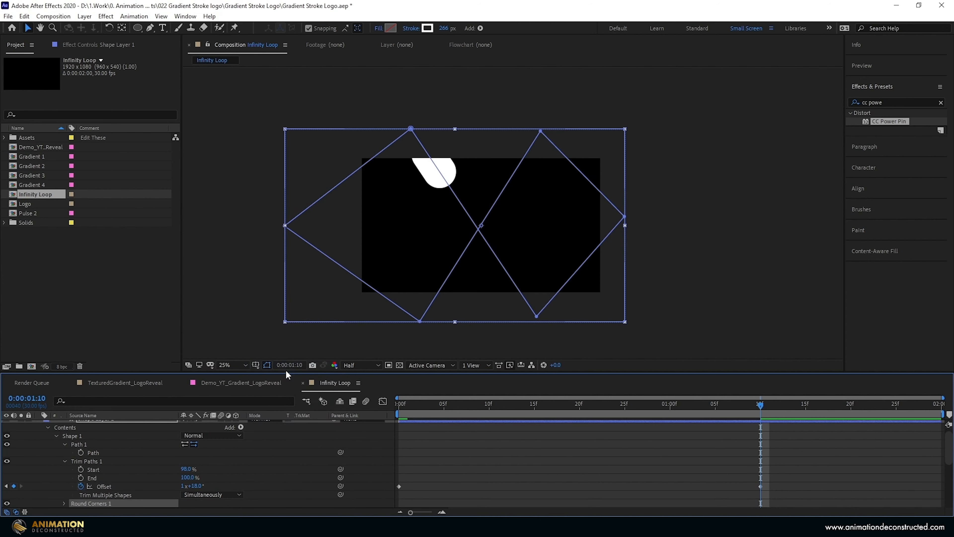
pyautogui.scroll(-3, 192, 443)
pyautogui.scroll(2, 70, 457)
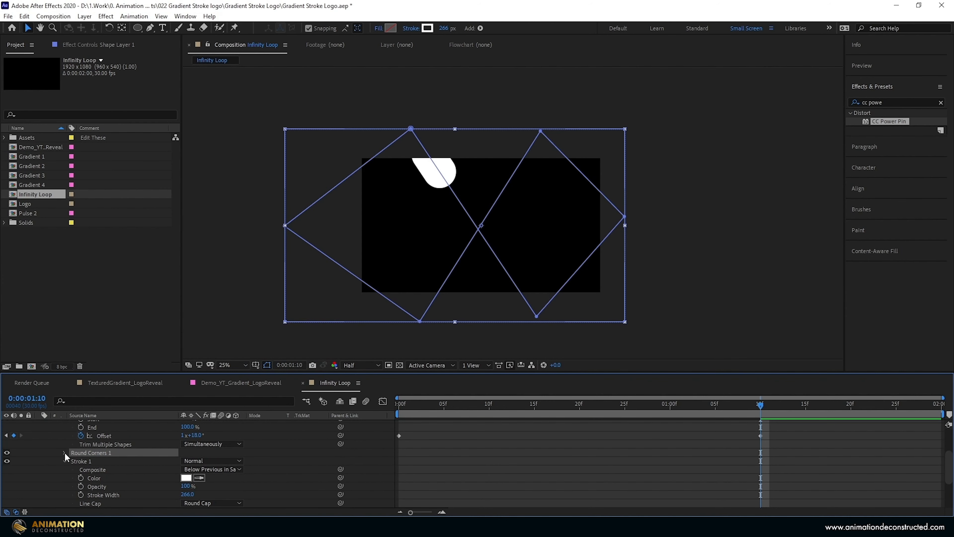
pyautogui.click(64, 452)
pyautogui.moveTo(488, 455); pyautogui.dragTo(550, 454)
# - Move Round Corners 1 above Trim Paths 1, set its Radius to 1008 and scrub through the motion
pyautogui.scroll(2, 92, 449)
pyautogui.scroll(-2, 92, 448)
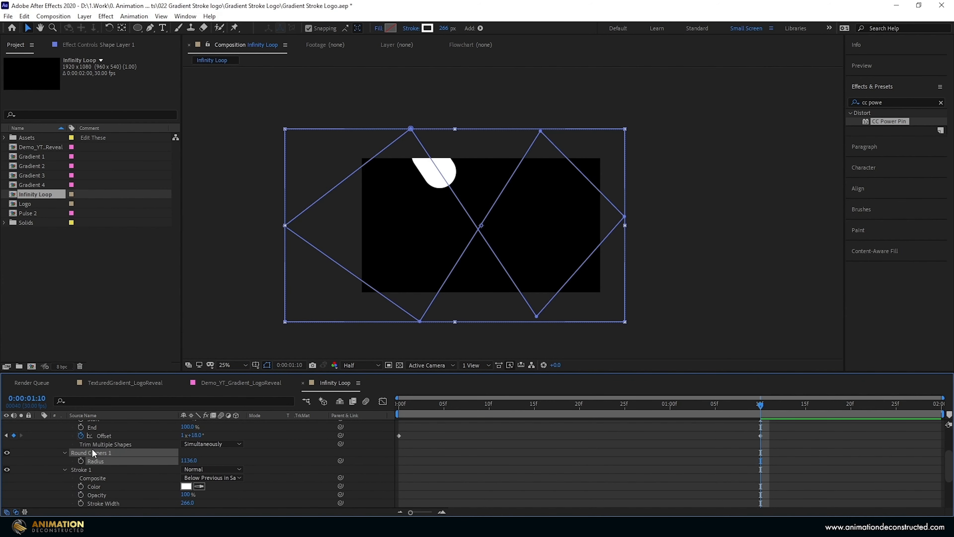
pyautogui.scroll(3, 103, 456)
pyautogui.scroll(-3, 104, 453)
pyautogui.scroll(1, 103, 452)
pyautogui.scroll(2, 102, 452)
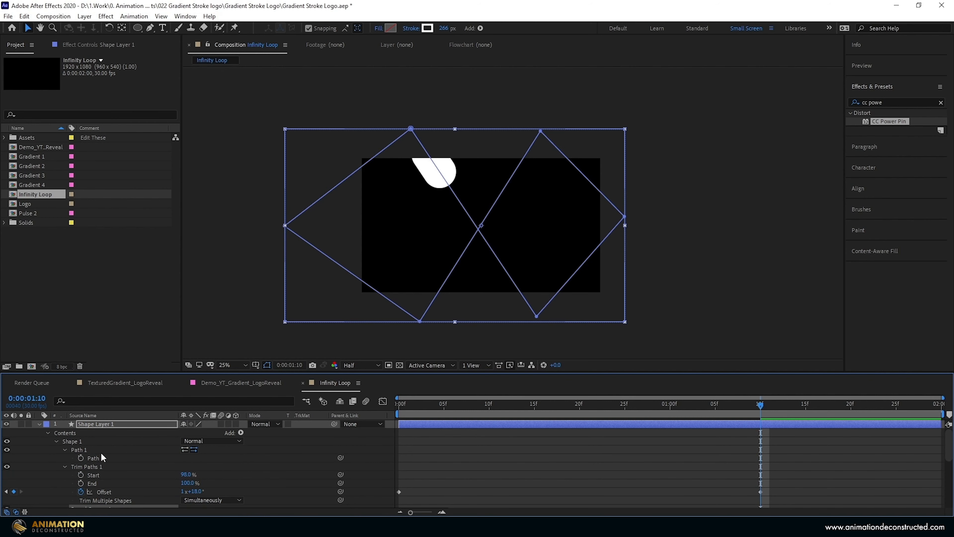
pyautogui.moveTo(91, 484); pyautogui.dragTo(99, 438)
pyautogui.moveTo(190, 449); pyautogui.dragTo(172, 449)
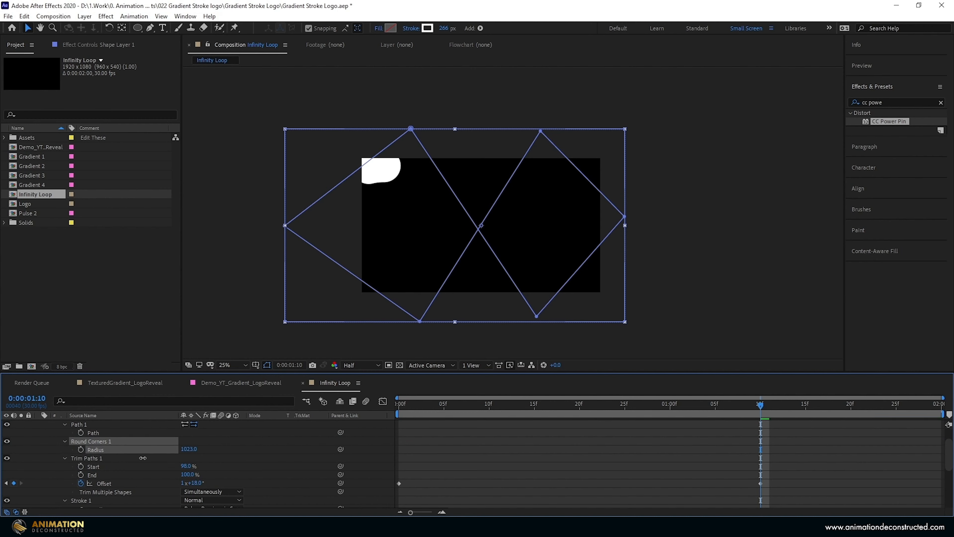
pyautogui.moveTo(545, 406); pyautogui.dragTo(761, 405)
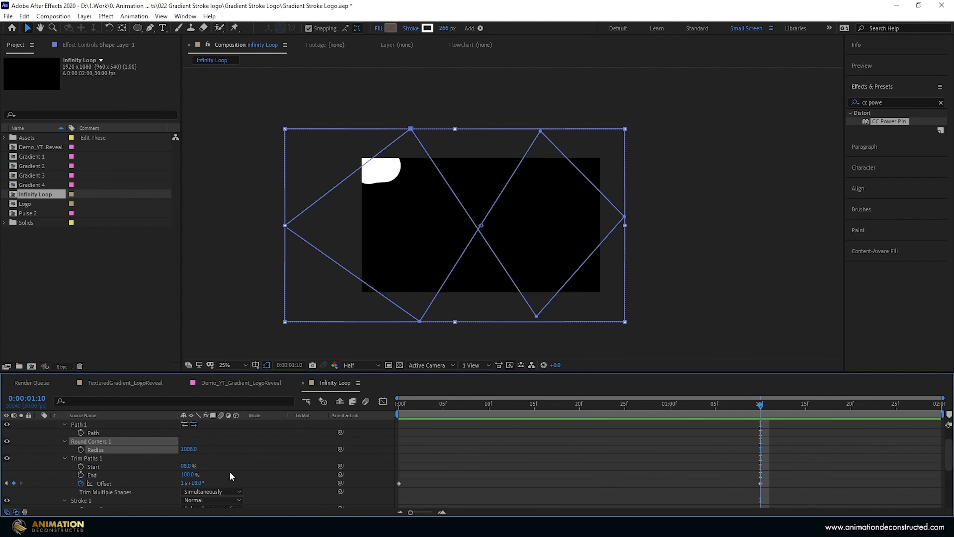
# - Set the Trim Paths Offset keyframe at 0:00:01:10 to 1x+43° and check the animation's first frames
pyautogui.moveTo(193, 482); pyautogui.dragTo(203, 480)
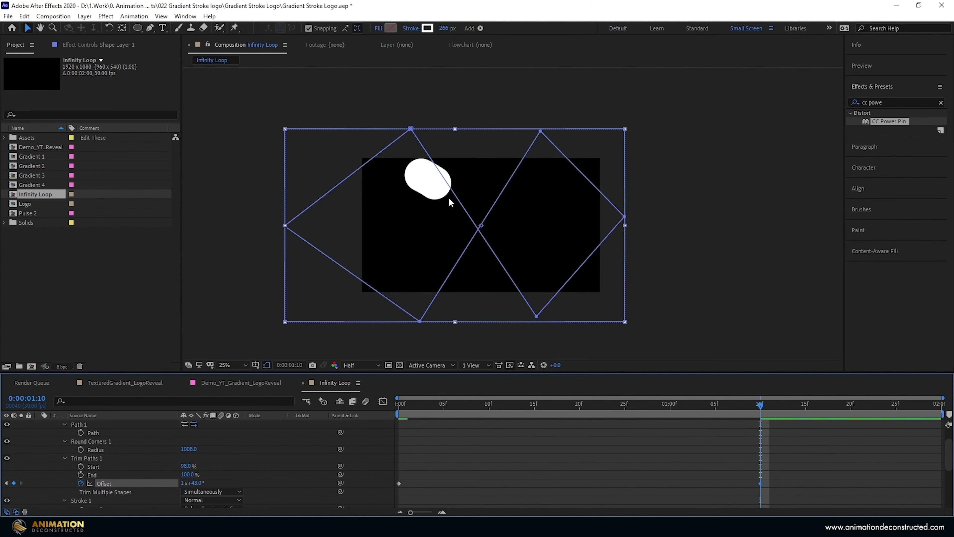
pyautogui.scroll(2, 428, 255)
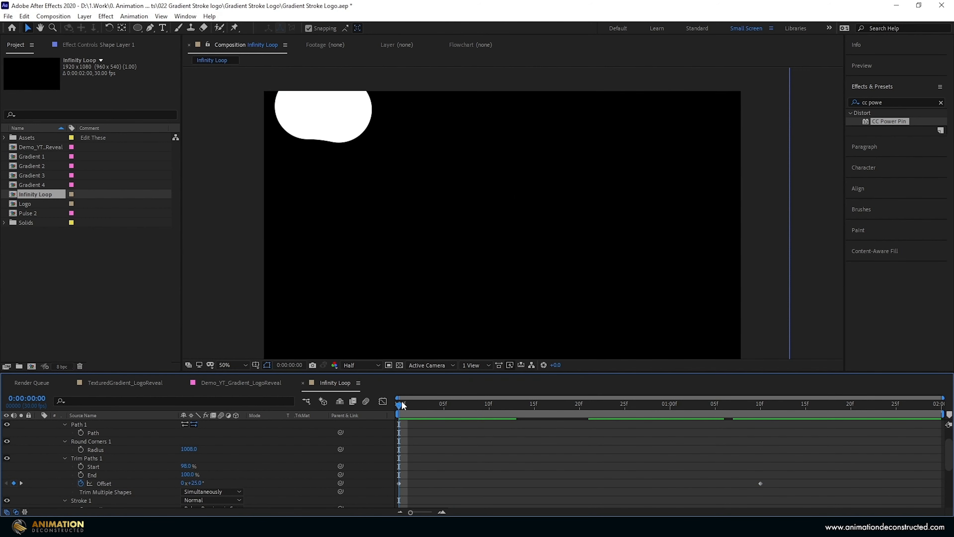
pyautogui.moveTo(402, 402)
pyautogui.mouseDown()
pyautogui.moveTo(464, 406)
pyautogui.moveTo(408, 406)
pyautogui.mouseUp()
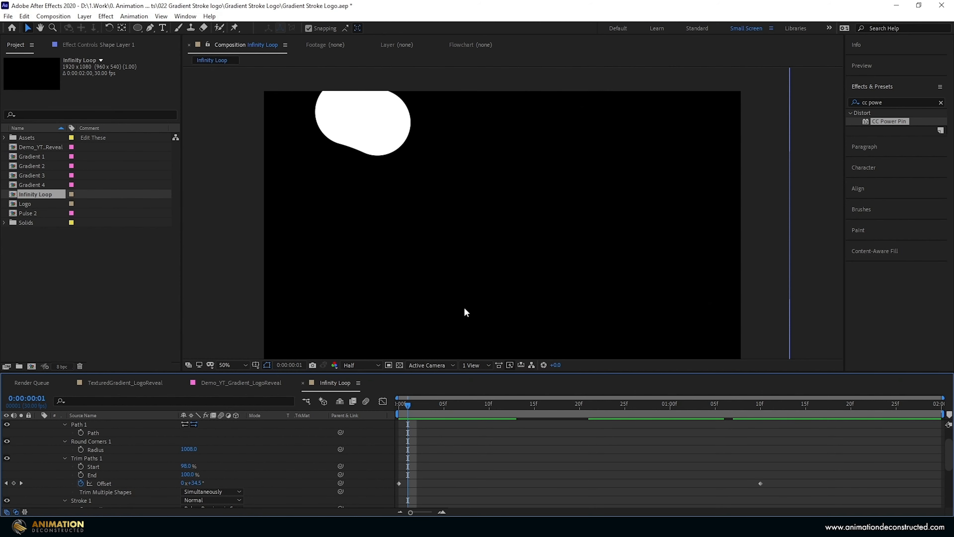
pyautogui.click(399, 405)
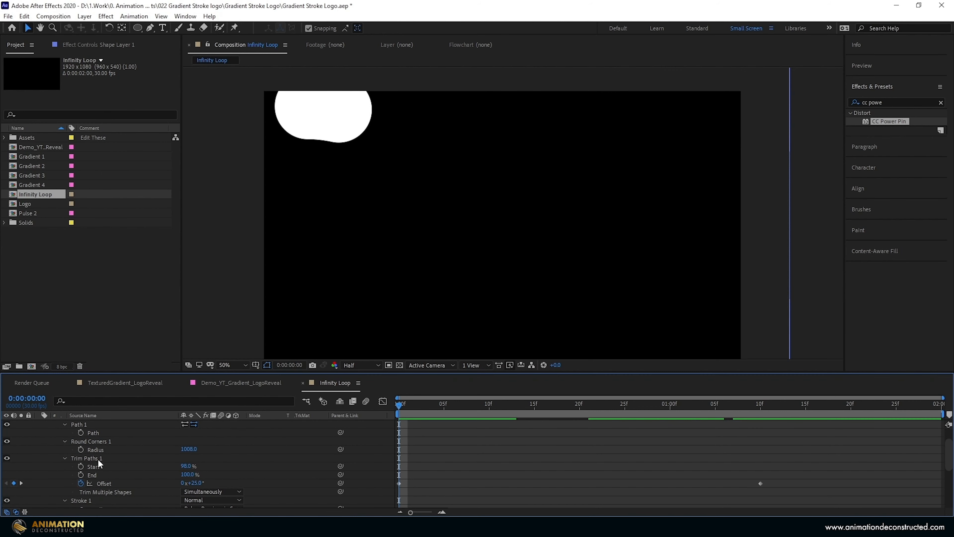
# - Keyframe Trim Paths Start at 98% and Stroke Width at 266 on Shape Layer 1's first frame, and list only its keyframed properties
pyautogui.scroll(-2, 98, 459)
pyautogui.click(109, 484)
pyautogui.press('u')
pyautogui.press('u')
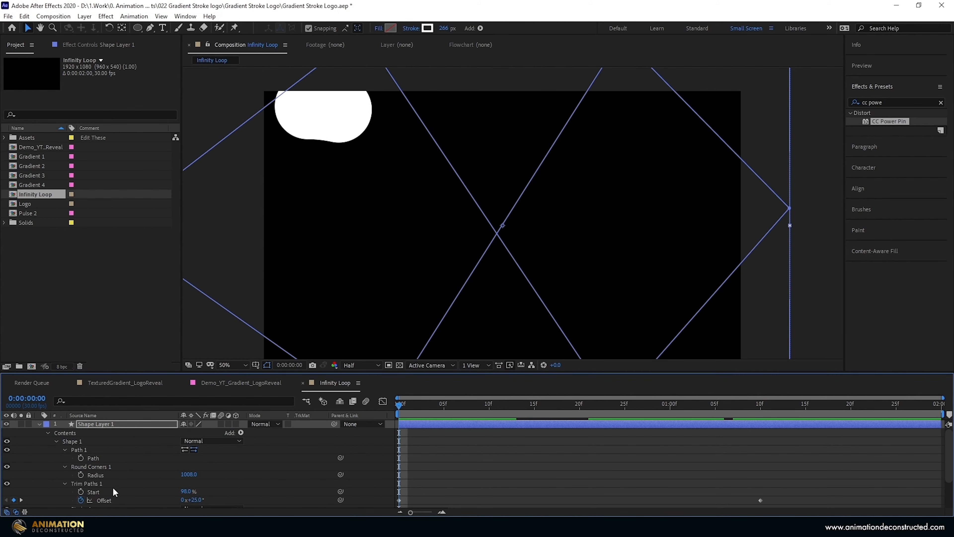
pyautogui.click(82, 492)
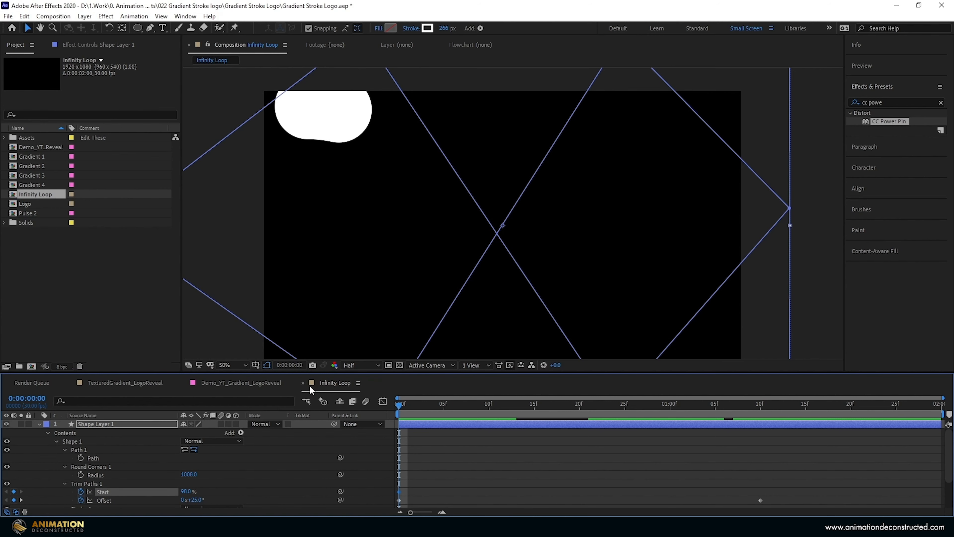
pyautogui.moveTo(185, 491); pyautogui.dragTo(211, 479)
pyautogui.press('u')
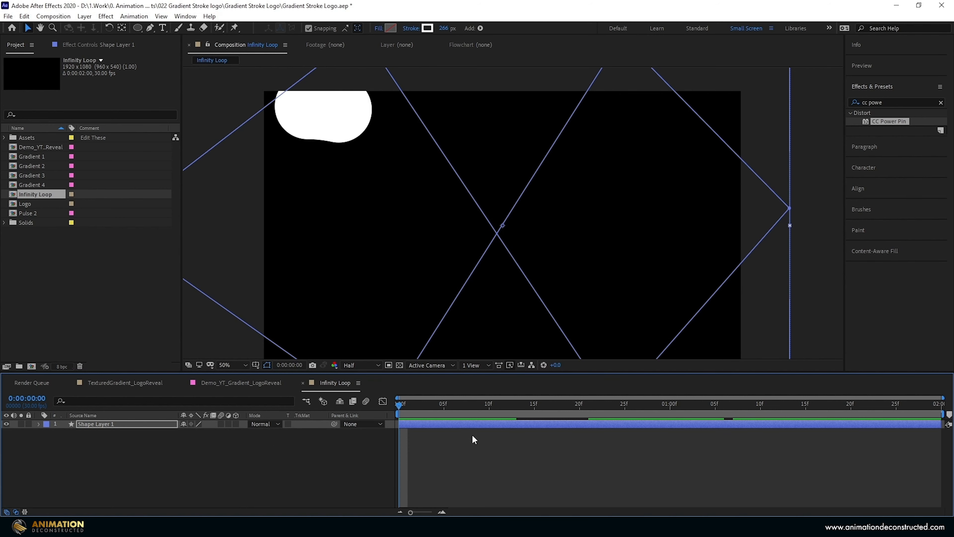
pyautogui.press('u')
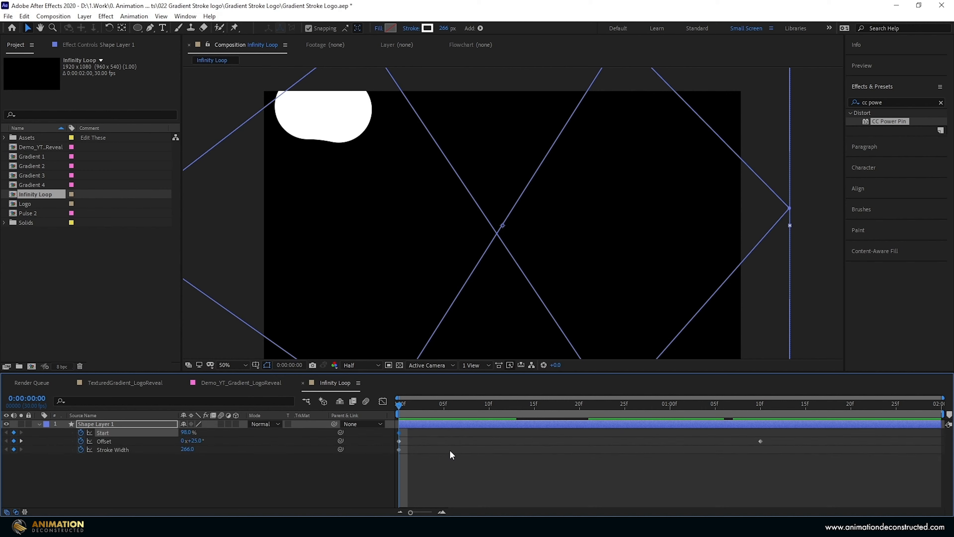
# - Add a Stroke Width keyframe at 0:00:00:15 with its value kept at 266, and set Start there to 93%
pyautogui.moveTo(399, 407); pyautogui.dragTo(533, 426)
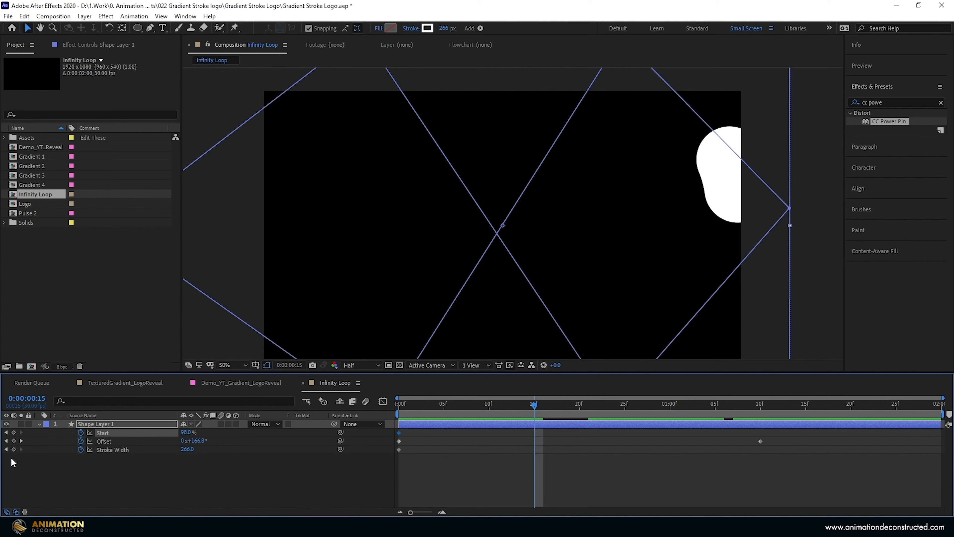
pyautogui.click(13, 449)
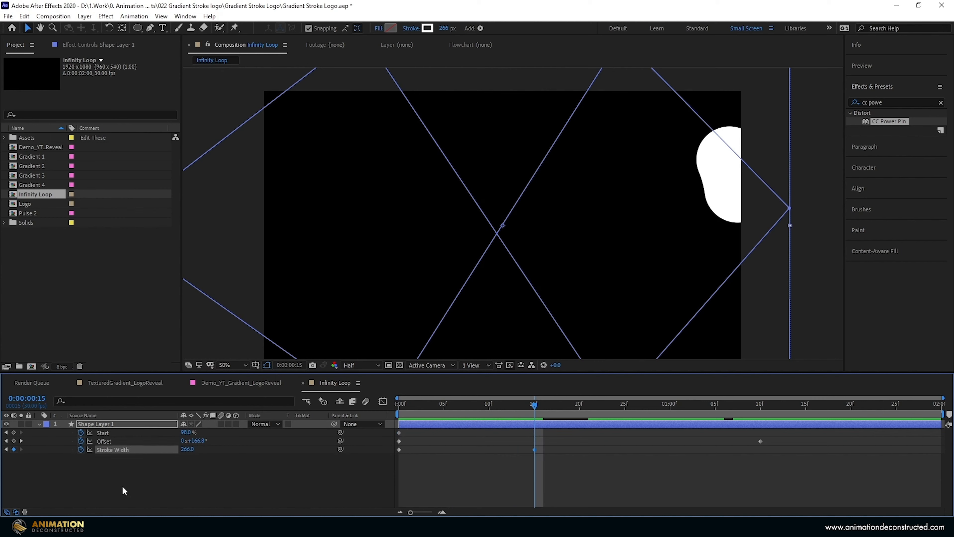
pyautogui.moveTo(183, 432); pyautogui.dragTo(178, 431)
pyautogui.click(184, 431)
pyautogui.write('9')
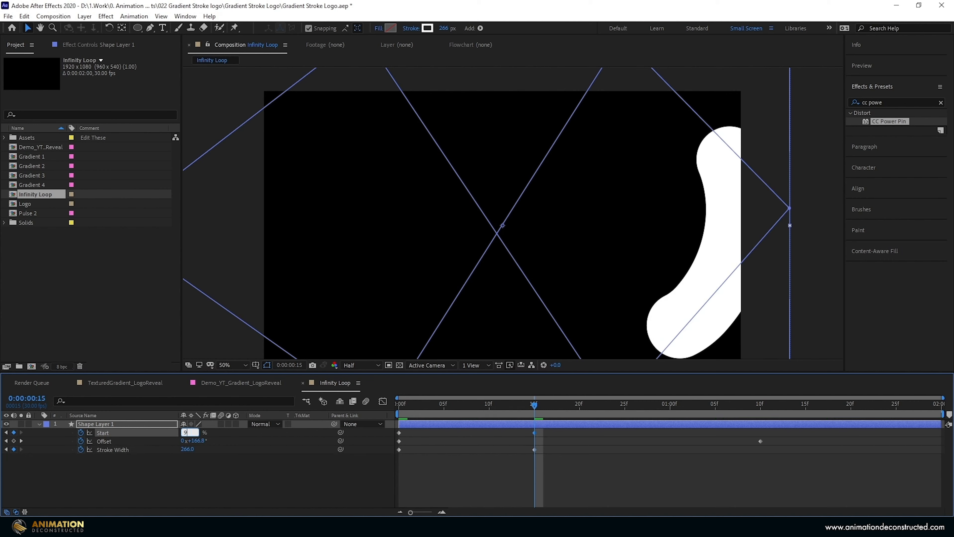
pyautogui.write('0')
pyautogui.press('Return')
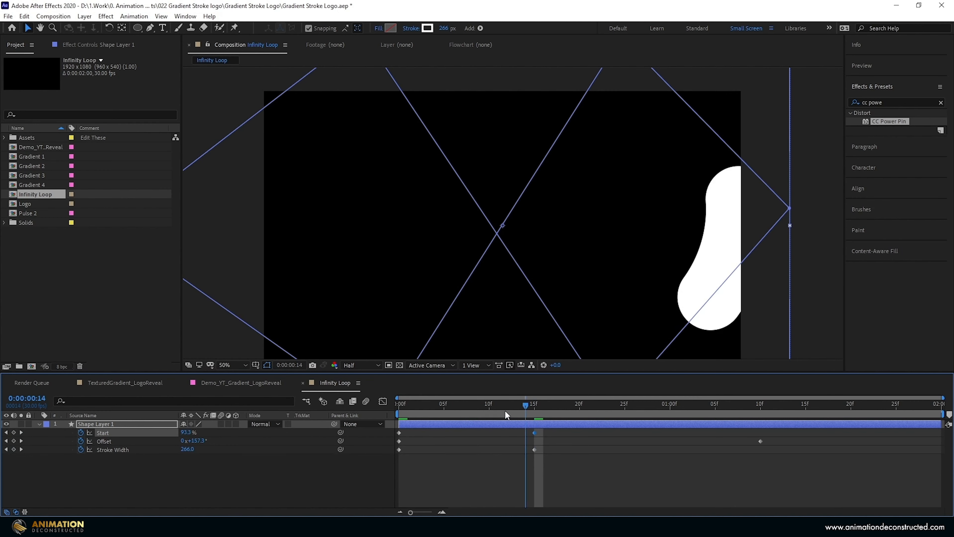
# - Set Shape Layer 1's Stroke Width to 0 on the first frame and to 320 at 0:00:00:24
pyautogui.press('Home')
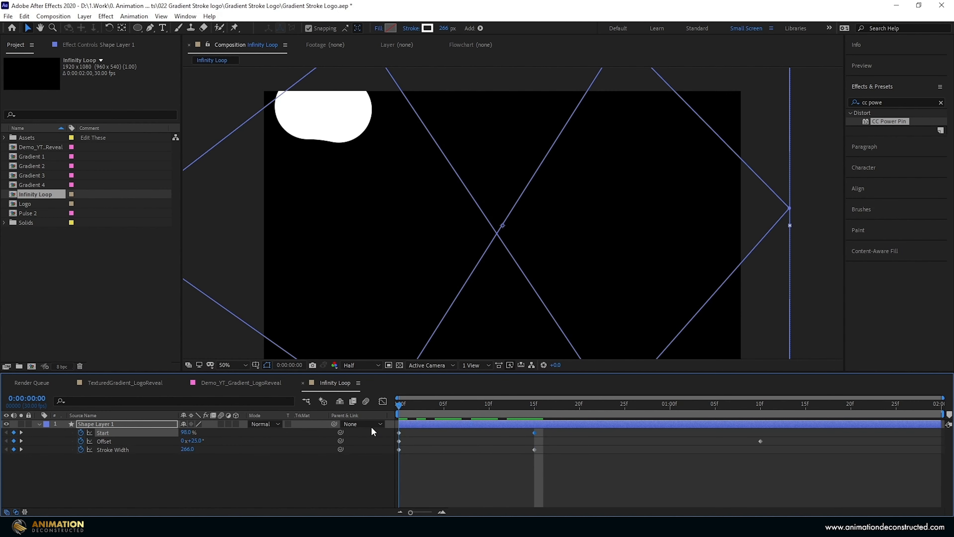
pyautogui.click(187, 450)
pyautogui.write('0')
pyautogui.press('Return')
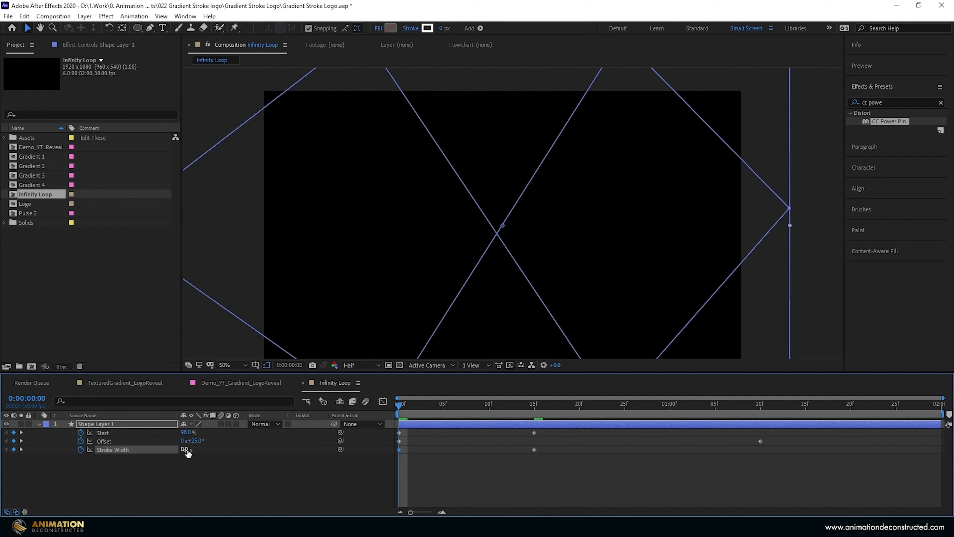
pyautogui.moveTo(400, 404)
pyautogui.mouseDown()
pyautogui.moveTo(508, 410)
pyautogui.moveTo(616, 401)
pyautogui.mouseUp()
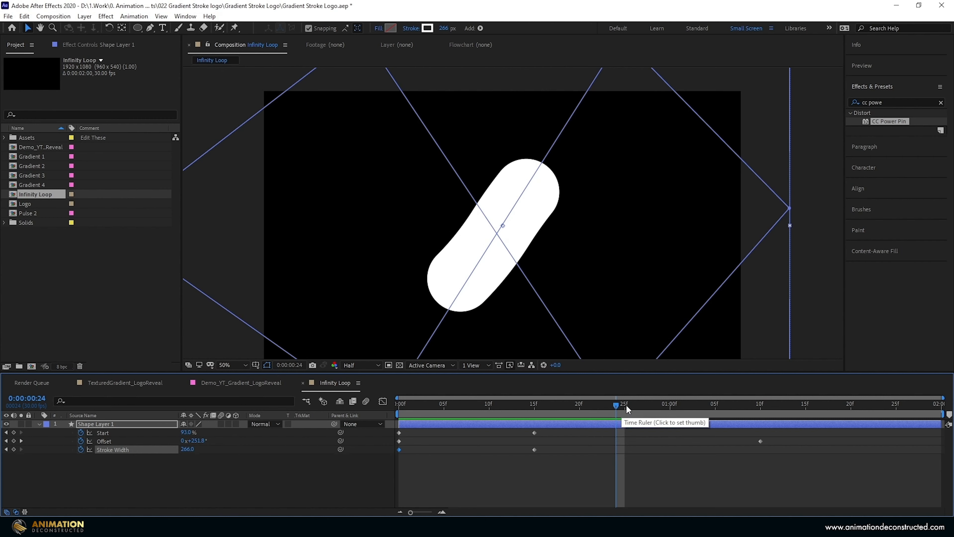
pyautogui.moveTo(180, 450); pyautogui.dragTo(203, 450)
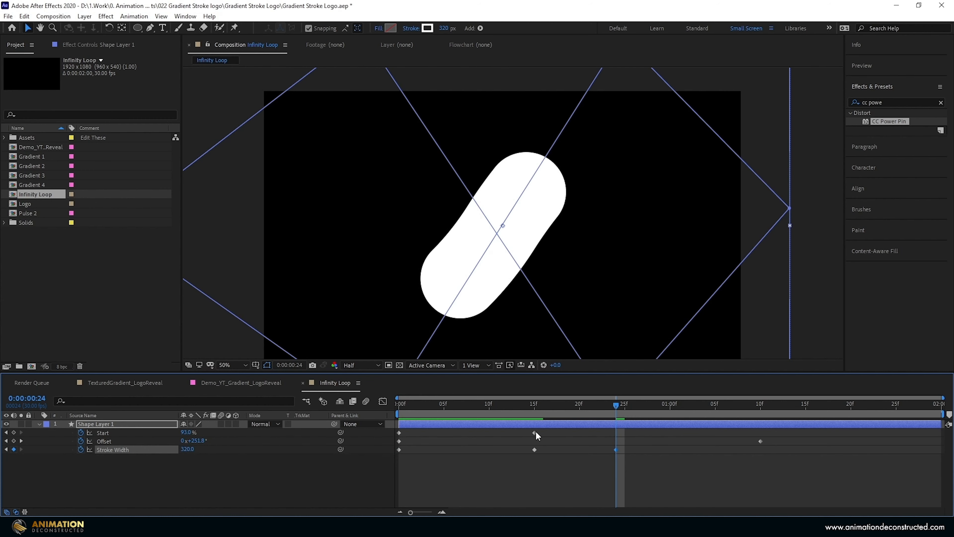
# - Move the two Start keyframes to 0:00:00:15 and 0:00:00:24, and add a 98% Start keyframe at 0:00:01:10
pyautogui.moveTo(537, 433); pyautogui.dragTo(617, 433)
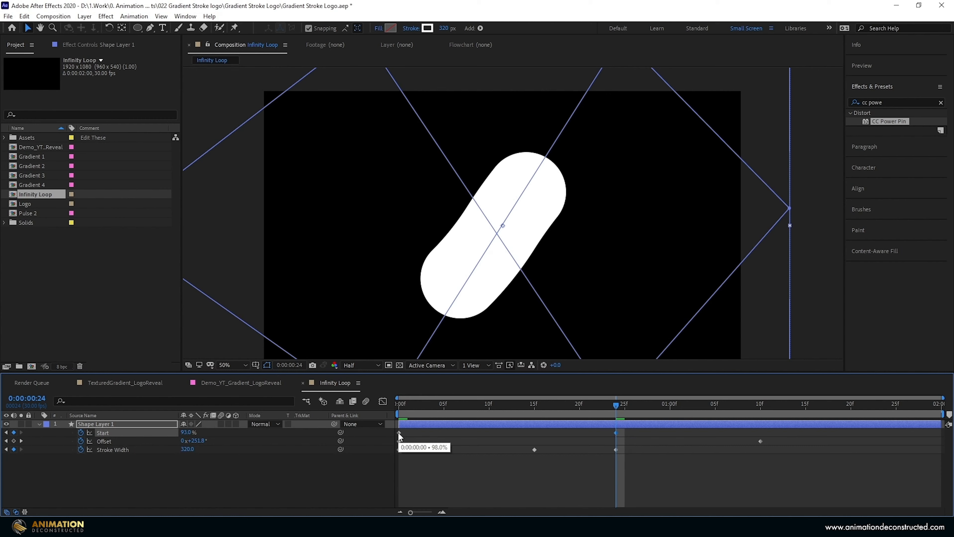
pyautogui.moveTo(398, 432); pyautogui.dragTo(535, 445)
pyautogui.moveTo(480, 403)
pyautogui.mouseDown()
pyautogui.moveTo(447, 402)
pyautogui.moveTo(760, 432)
pyautogui.mouseUp()
pyautogui.click(189, 432)
pyautogui.write('98')
pyautogui.press('Return')
# - Copy the 0:00:00:15 Stroke Width keyframe to 0:00:01:10, preview the motion and shorten Shape Layer 1 to end around that time
pyautogui.click(534, 449)
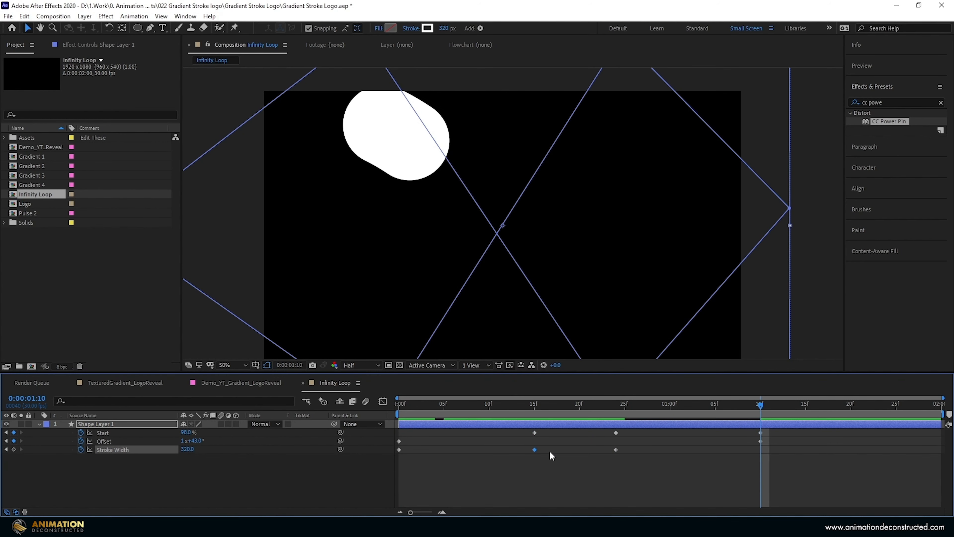
pyautogui.hotkey('ctrl', 'c')
pyautogui.hotkey('ctrl', 'v')
pyautogui.moveTo(762, 411); pyautogui.dragTo(363, 412)
pyautogui.press('space')
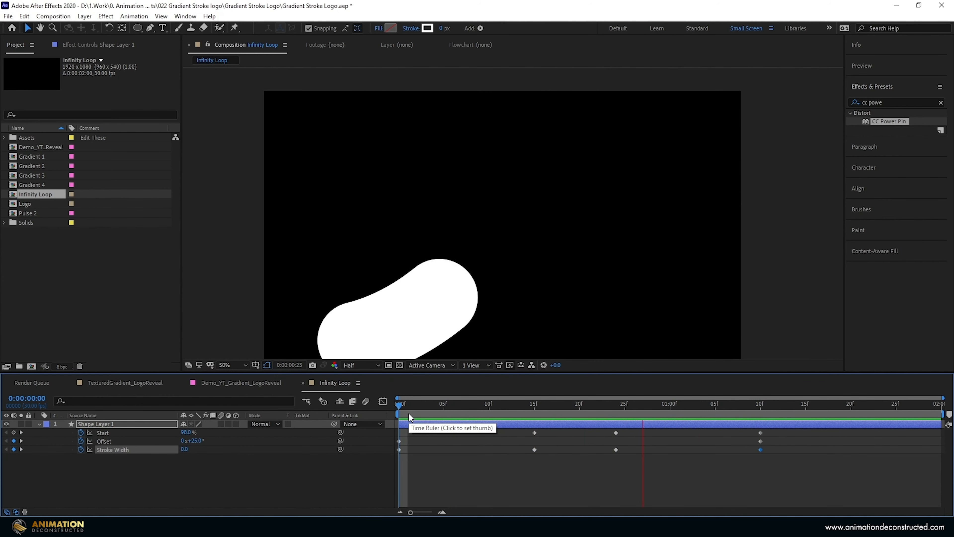
pyautogui.moveTo(941, 423); pyautogui.dragTo(815, 439)
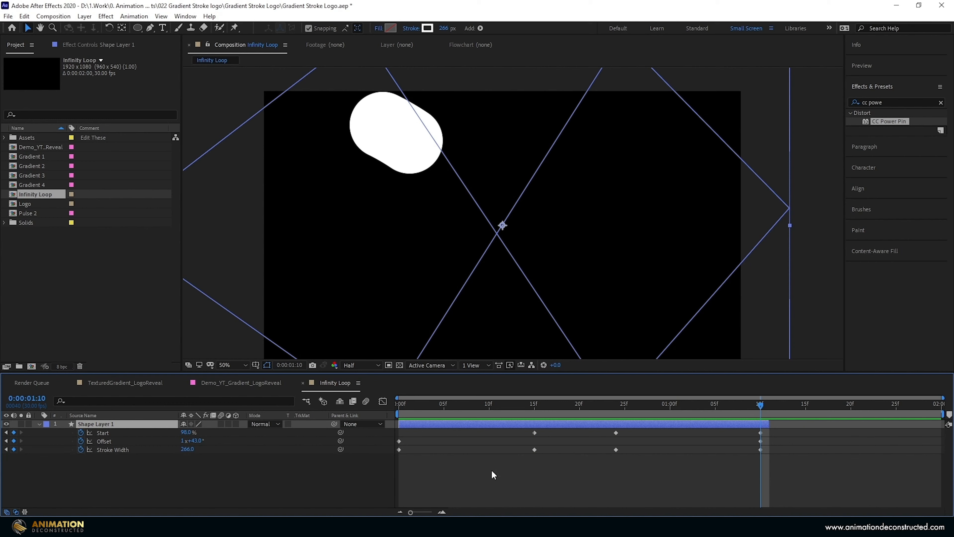
# - Draw a circle with a 266 px white stroke in the composition's left half as a new shape layer
pyautogui.click(194, 482)
pyautogui.click(137, 27)
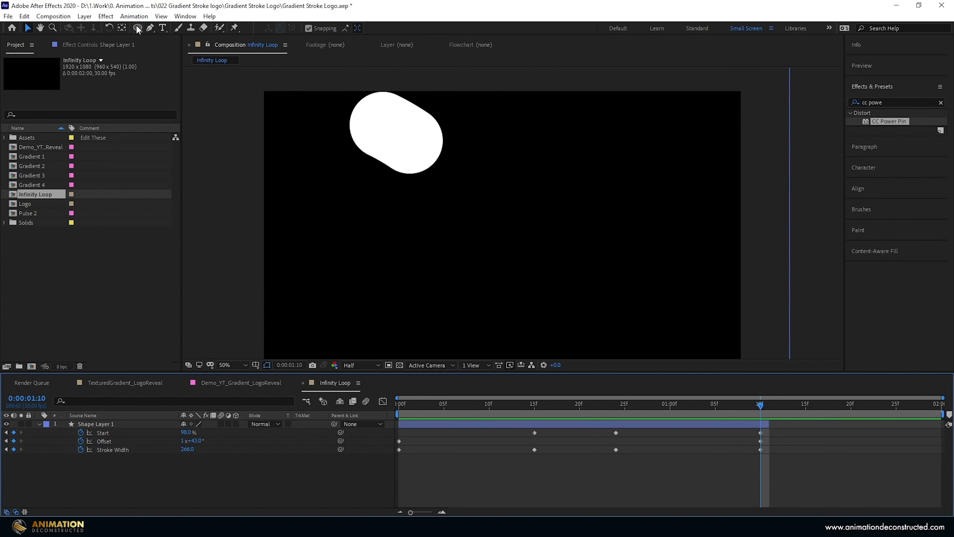
pyautogui.click(118, 472)
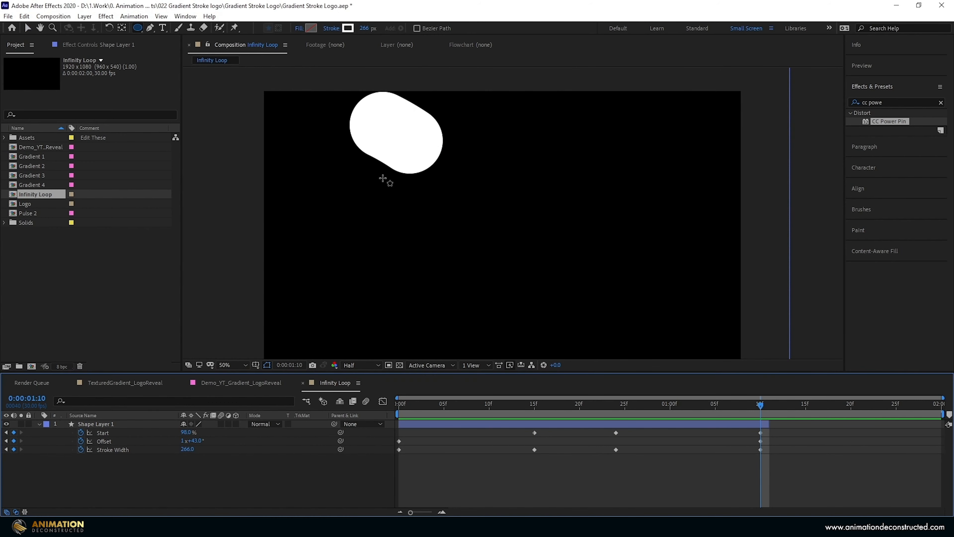
pyautogui.moveTo(368, 225); pyautogui.dragTo(470, 139)
pyautogui.press('v')
# - Add Trim Paths to the circle on Shape Layer 2 and set its Start to 98%
pyautogui.click(241, 432)
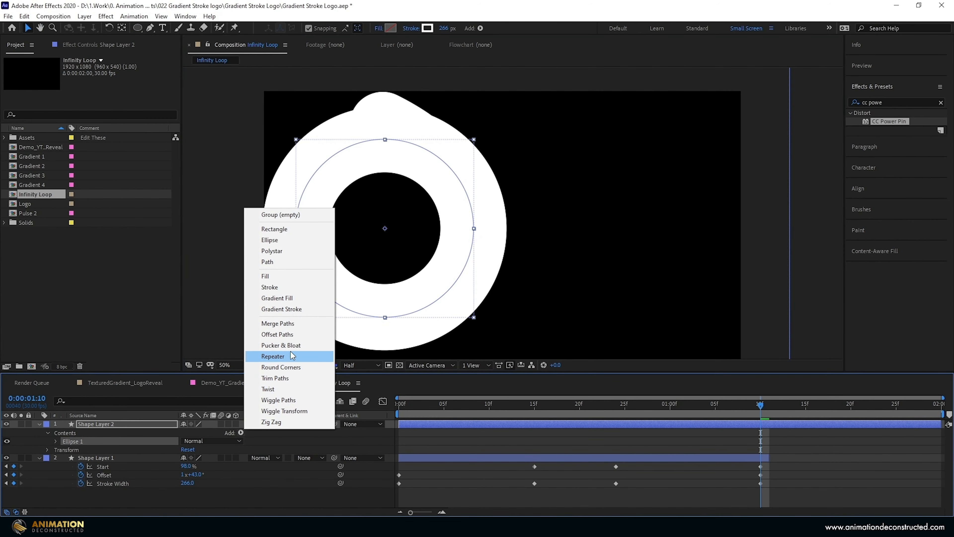
pyautogui.click(271, 381)
pyautogui.click(64, 458)
pyautogui.click(186, 467)
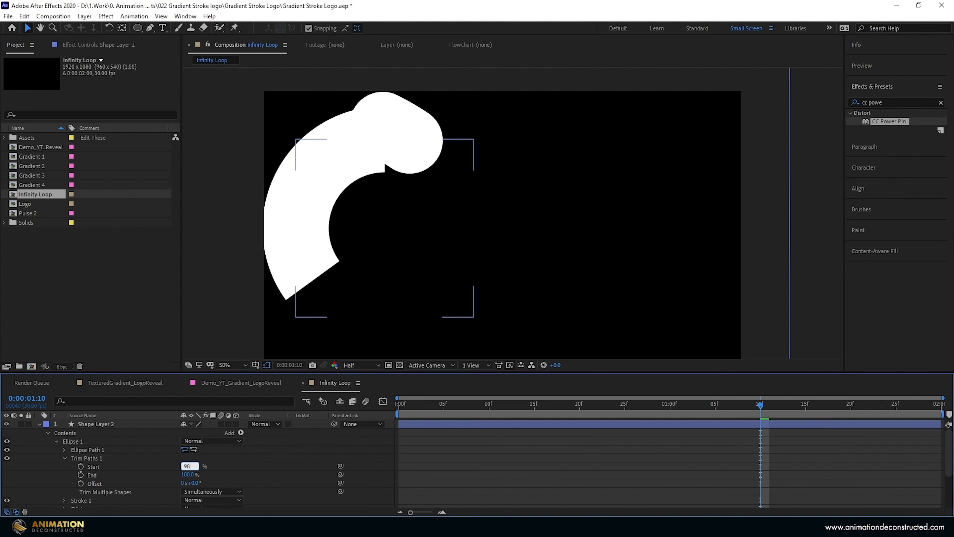
pyautogui.write('98')
pyautogui.click(133, 467)
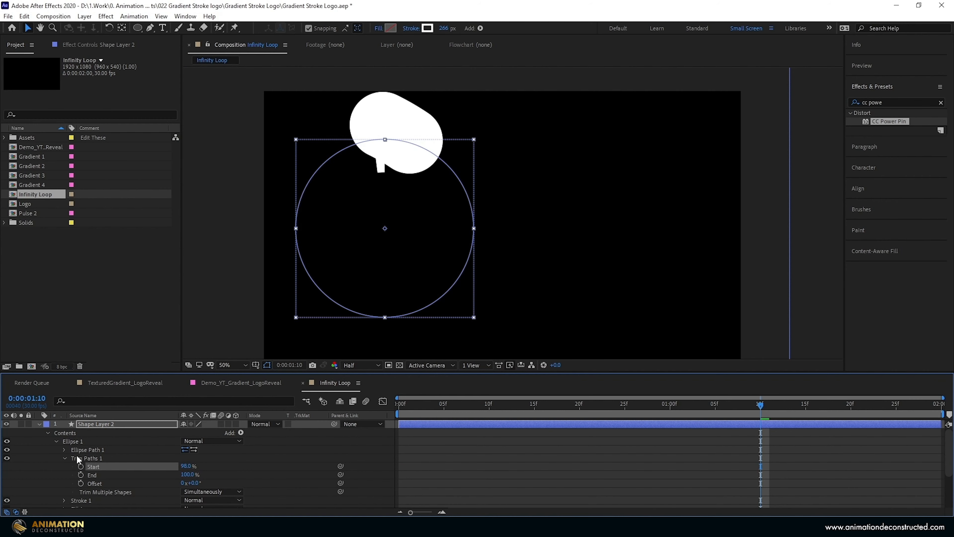
# - Set the Line Cap of the circle's stroke to Round Cap
pyautogui.scroll(-1, 66, 452)
pyautogui.click(64, 475)
pyautogui.scroll(-2, 67, 474)
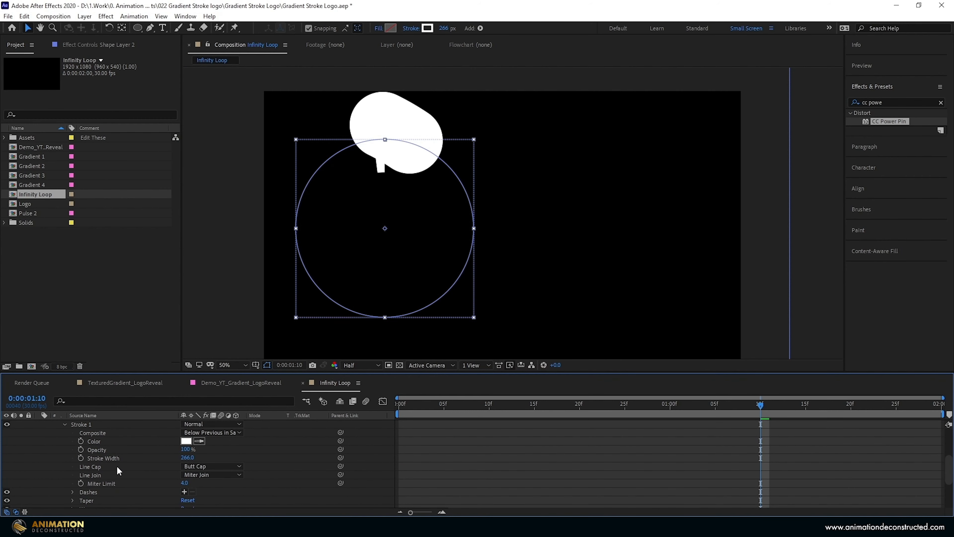
pyautogui.click(208, 471)
pyautogui.click(235, 488)
pyautogui.scroll(2, 205, 458)
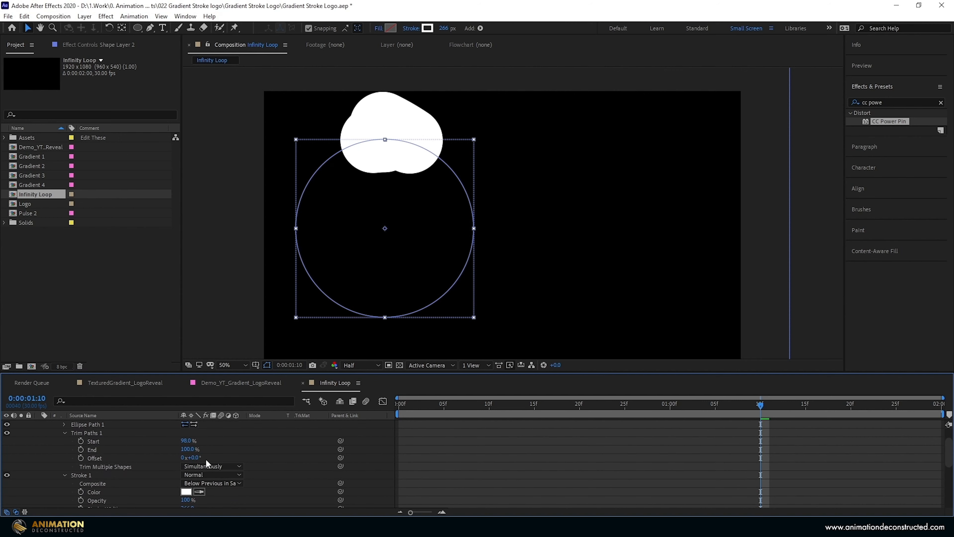
# - Align both strokes at 0:00:01:10 with a Trim Paths Offset of 36° on Shape Layer 2 and 1x+52° on Shape Layer 1
pyautogui.moveTo(199, 455); pyautogui.dragTo(212, 454)
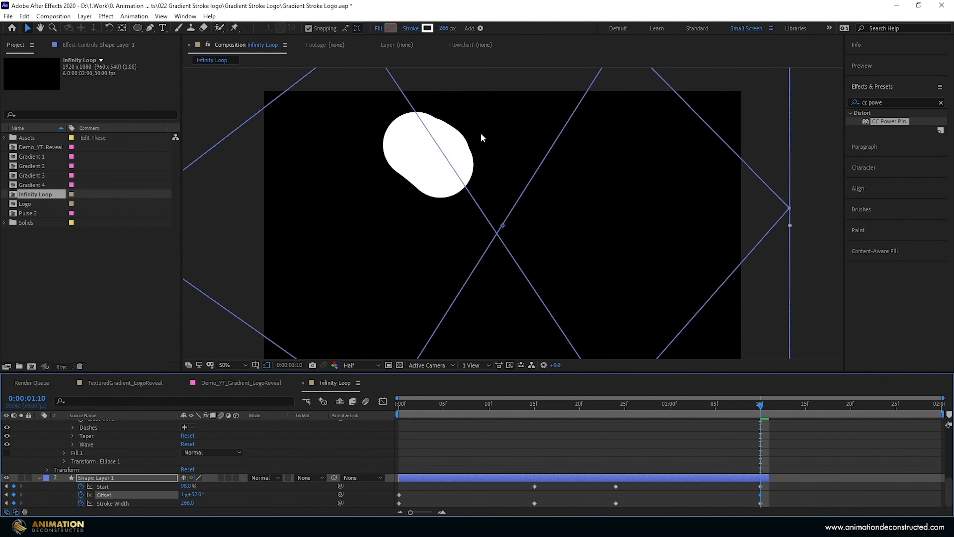
pyautogui.press(',')
pyautogui.moveTo(439, 123); pyautogui.dragTo(426, 113)
pyautogui.click(775, 500)
# - Trim Shape Layer 1 to end and Shape Layer 2 to start at 0:00:01:10
pyautogui.moveTo(767, 477); pyautogui.dragTo(759, 478)
pyautogui.scroll(6, 743, 432)
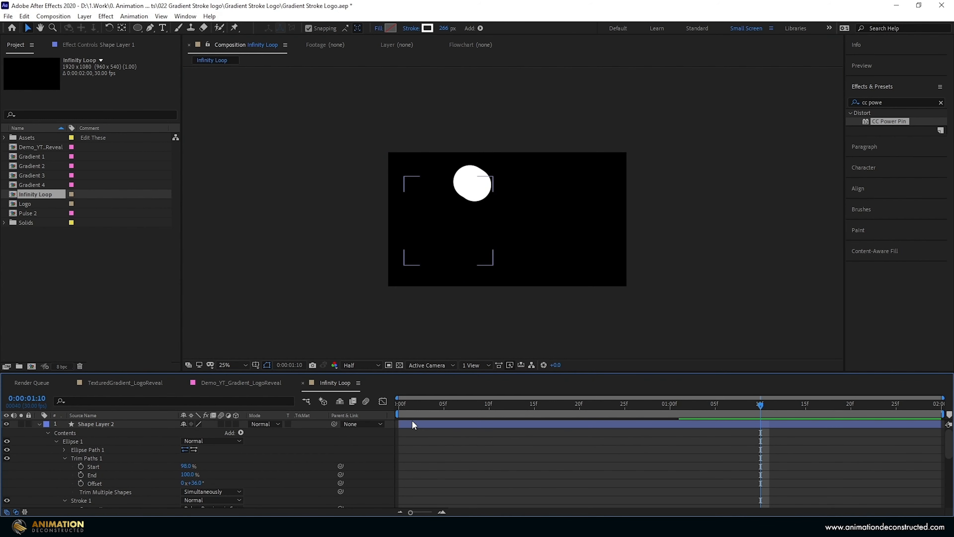
pyautogui.click(417, 424)
pyautogui.hotkey('alt', '[')
pyautogui.moveTo(756, 401)
pyautogui.mouseDown()
pyautogui.moveTo(728, 402)
pyautogui.moveTo(763, 404)
pyautogui.mouseUp()
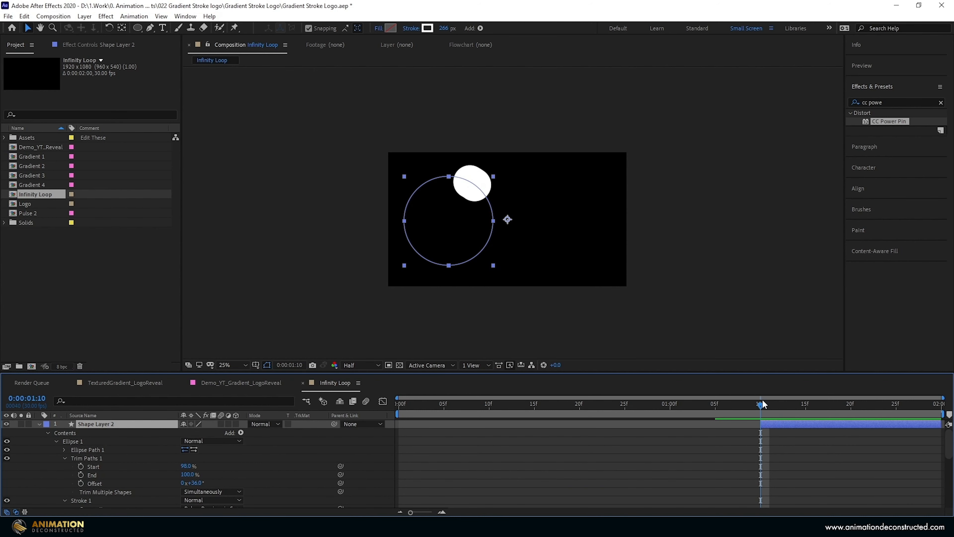
# - Keyframe Shape Layer 2's Trim Paths Offset from 36° at 0:00:01:10 to 1x+94° at 0:00:01:29
pyautogui.click(81, 483)
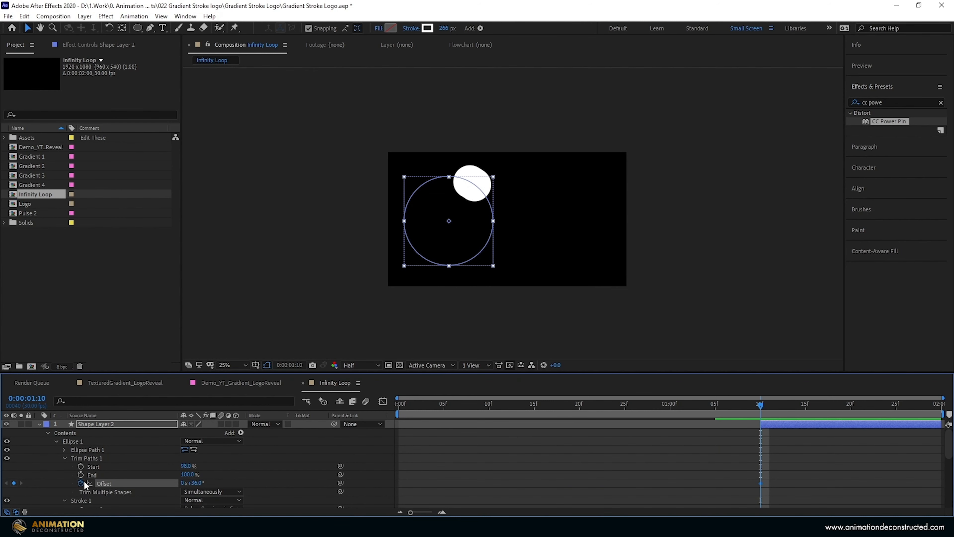
pyautogui.moveTo(762, 407); pyautogui.dragTo(933, 404)
pyautogui.moveTo(203, 483); pyautogui.dragTo(406, 494)
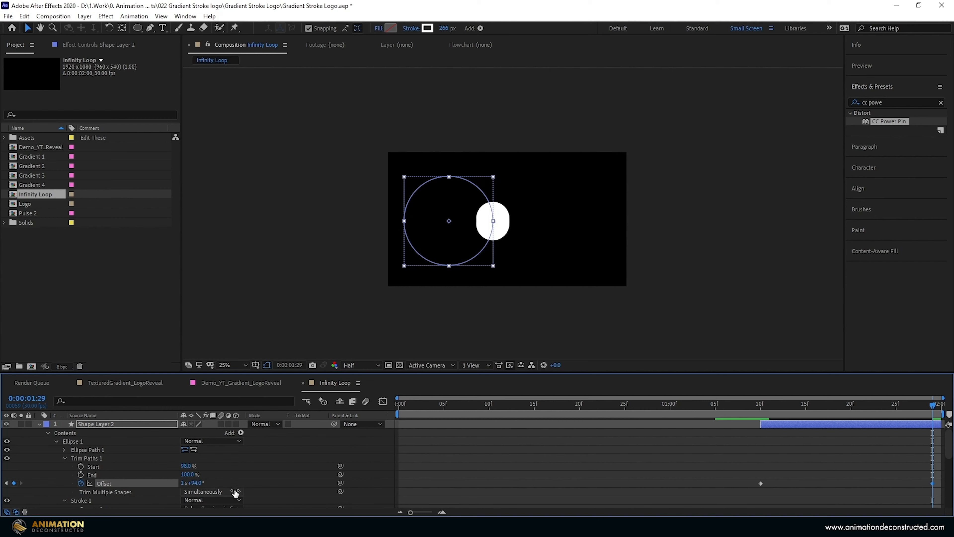
# - Keyframe the circle's Stroke Width from 266 at 0:00:01:20 to 0 at 0:00:01:29
pyautogui.moveTo(789, 400); pyautogui.dragTo(851, 404)
pyautogui.scroll(-3, 100, 474)
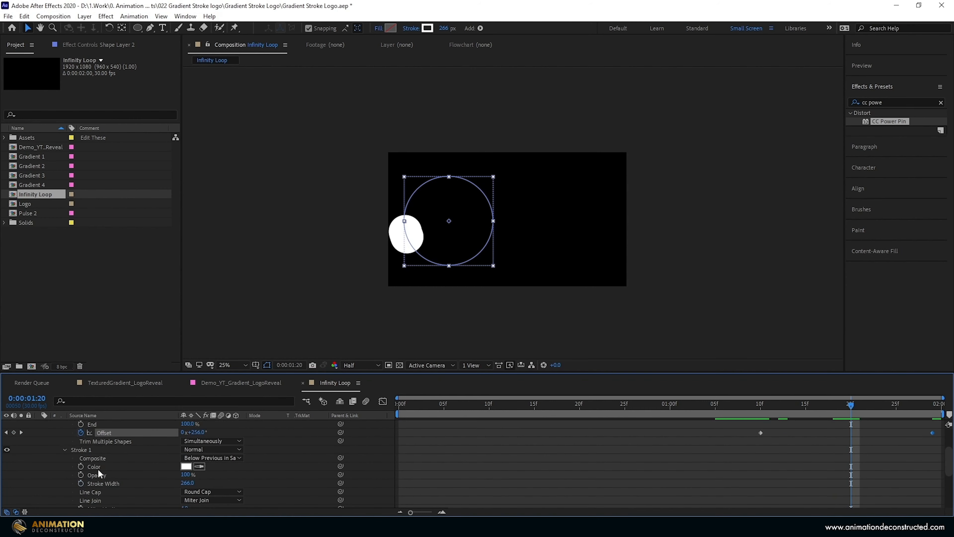
pyautogui.scroll(-1, 118, 484)
pyautogui.click(81, 458)
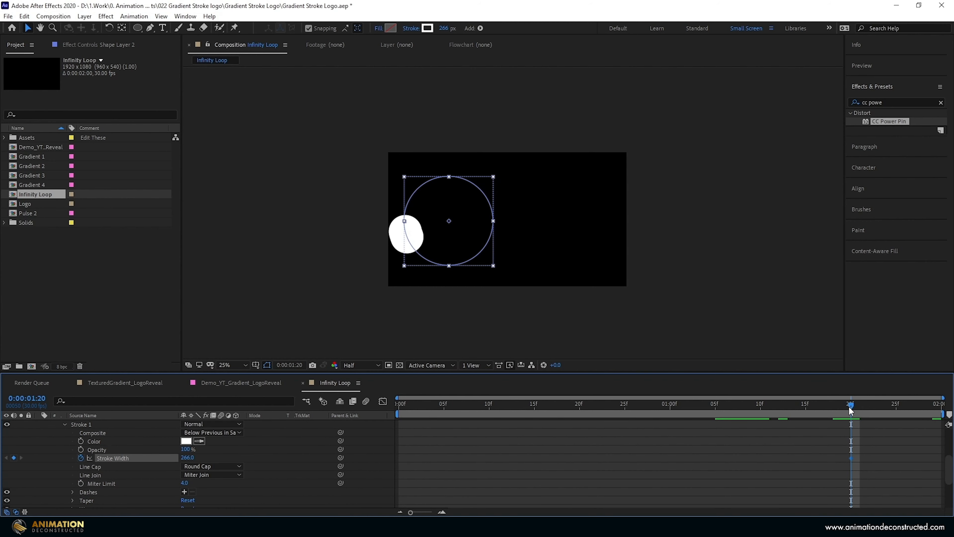
pyautogui.moveTo(851, 409); pyautogui.dragTo(934, 417)
pyautogui.click(187, 457)
pyautogui.write('0')
pyautogui.press('Return')
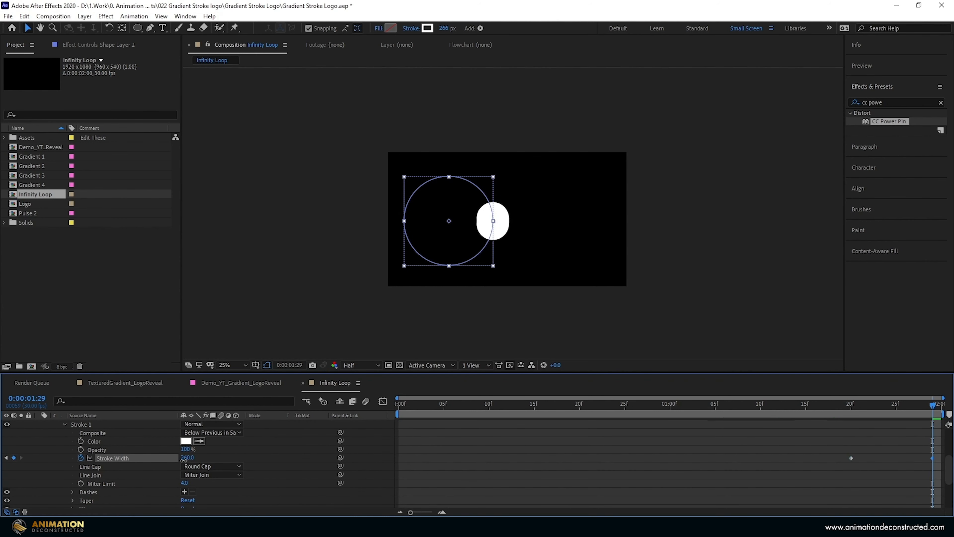
# - Move the circle's first Stroke Width keyframe to 0:00:01:17 and preview the shrinking stroke
pyautogui.moveTo(846, 408)
pyautogui.mouseDown()
pyautogui.moveTo(781, 414)
pyautogui.moveTo(814, 411)
pyautogui.mouseUp()
pyautogui.moveTo(852, 458); pyautogui.dragTo(824, 458)
pyautogui.press('space')
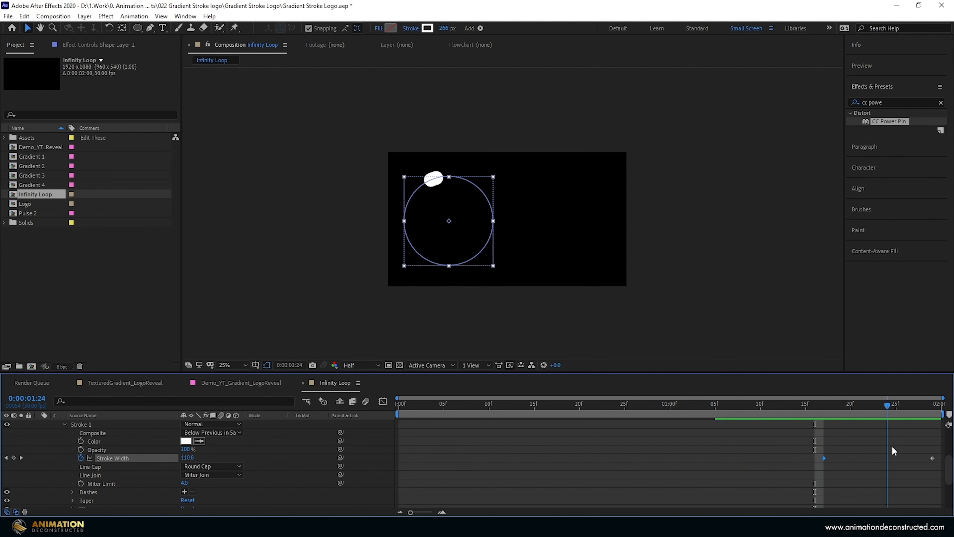
pyautogui.press('space')
# - Set Shape Layer 2's Trim Paths Start to 95% and review the animation across both layers
pyautogui.scroll(3, 189, 475)
pyautogui.click(186, 441)
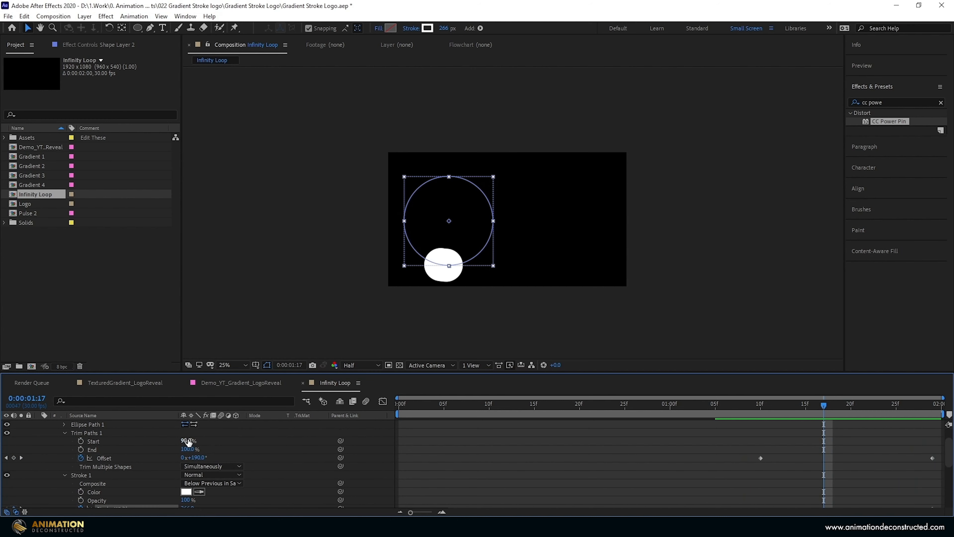
pyautogui.write('9')
pyautogui.press('Return')
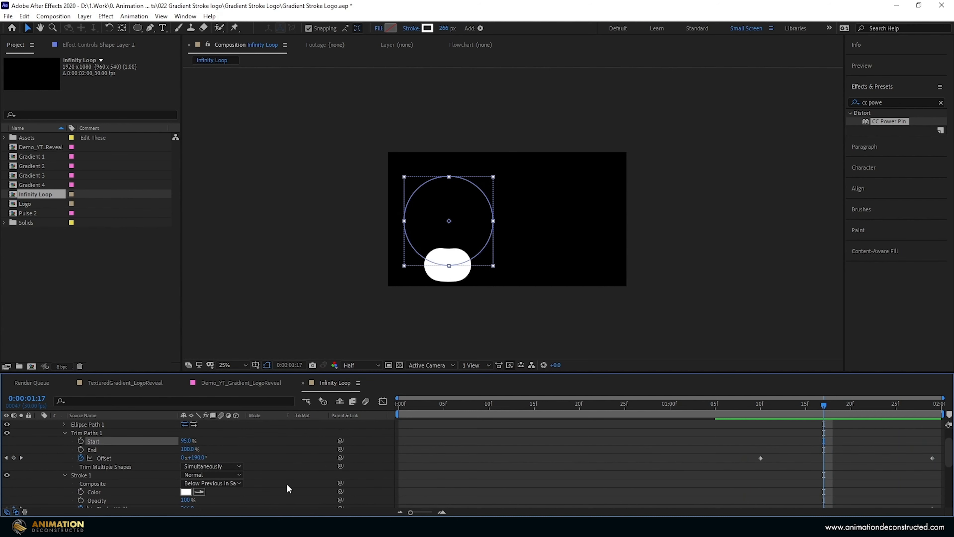
pyautogui.moveTo(813, 407); pyautogui.dragTo(760, 417)
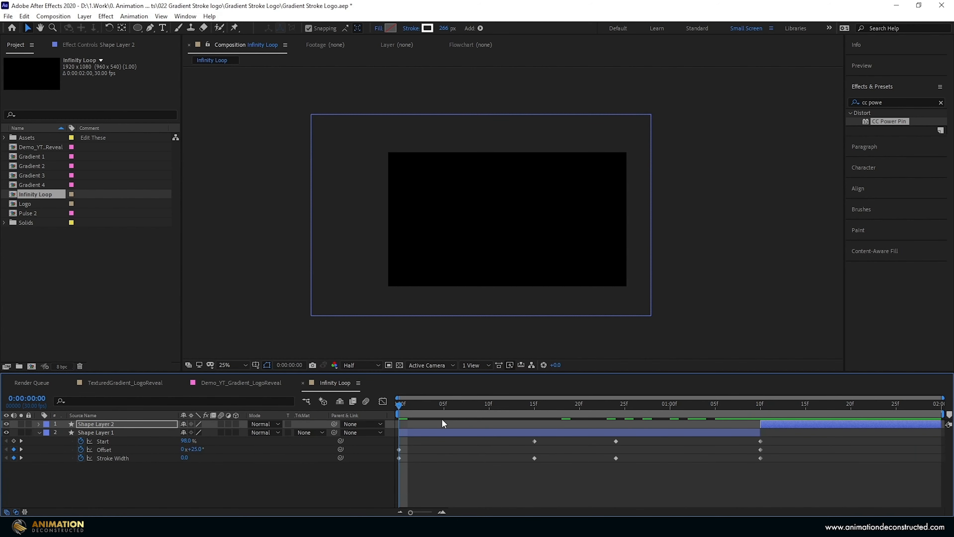
pyautogui.click(307, 475)
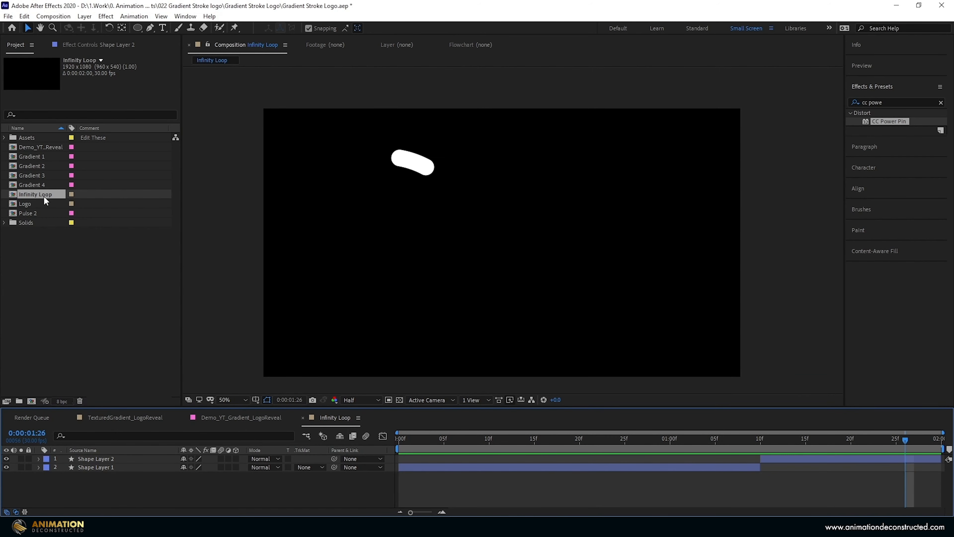
# - Nest the Infinity Loop composition in a new composition named Infinity A and preview it
pyautogui.moveTo(44, 195); pyautogui.dragTo(32, 401)
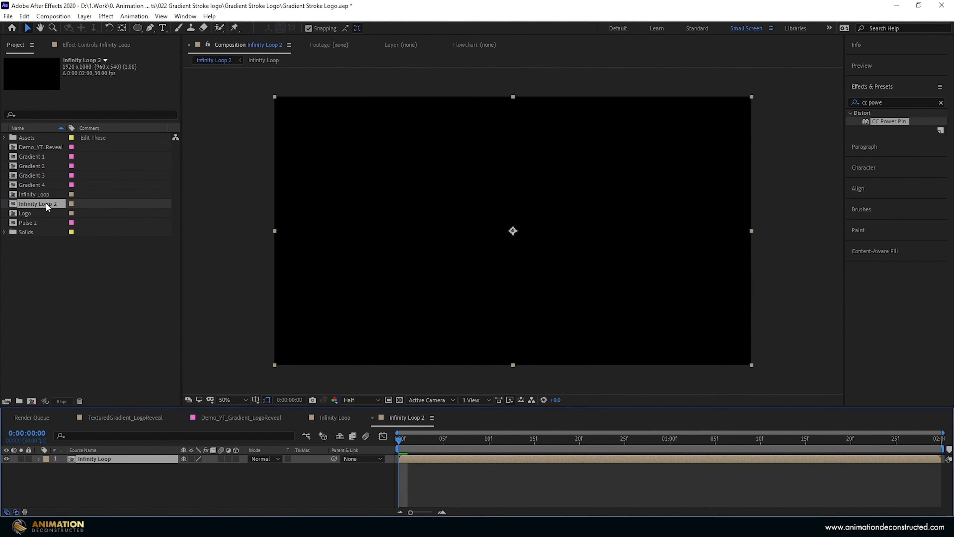
pyautogui.click(47, 207)
pyautogui.press('Return')
pyautogui.write('Infinity A')
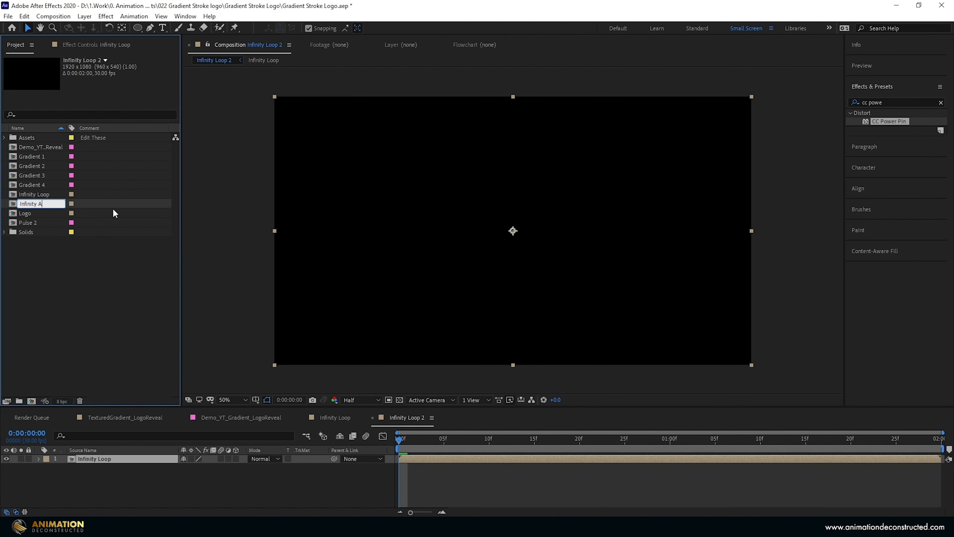
pyautogui.press('Return')
pyautogui.press('space')
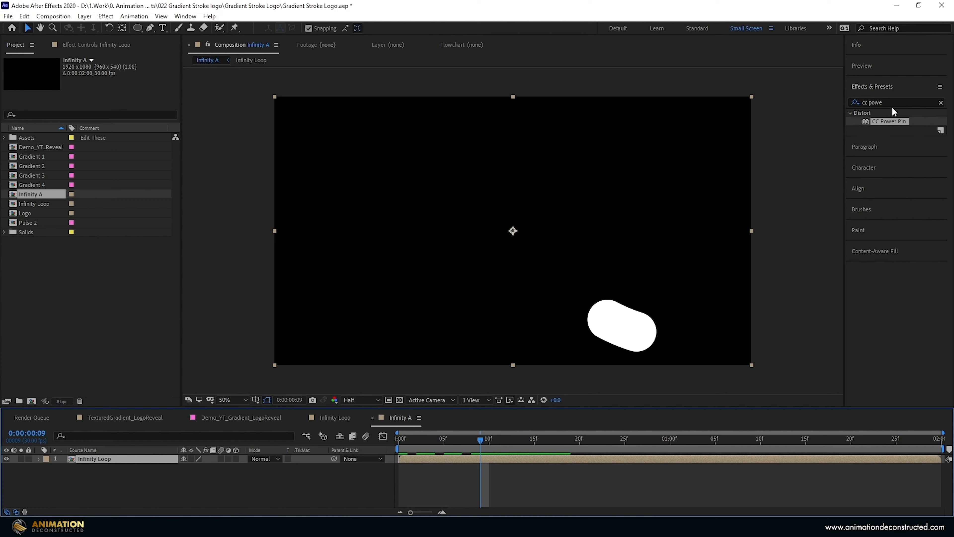
# - Apply the Echo effect to the Infinity Loop layer and set its Echo Time to -0.010 seconds
pyautogui.hotkey('ctrl', '5')
pyautogui.write('echo')
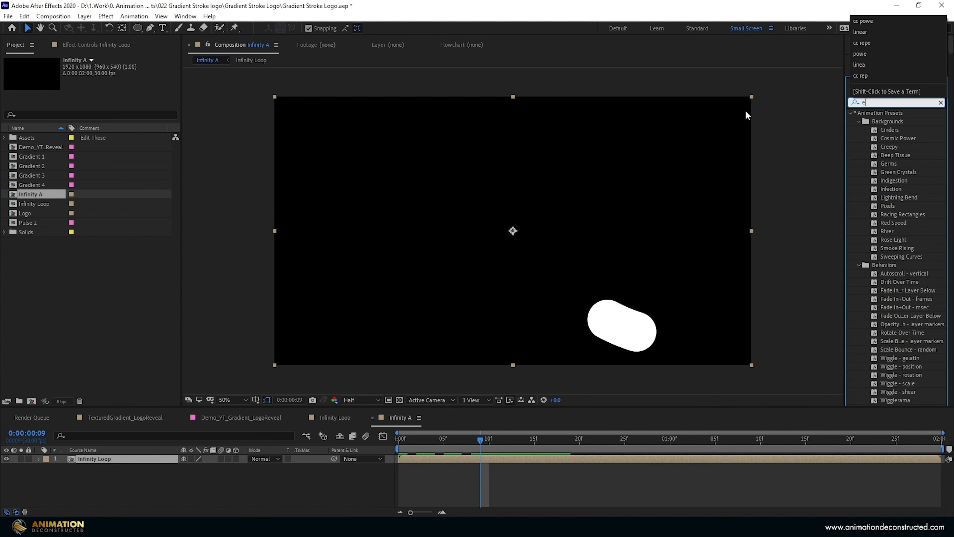
pyautogui.moveTo(878, 181); pyautogui.dragTo(292, 207)
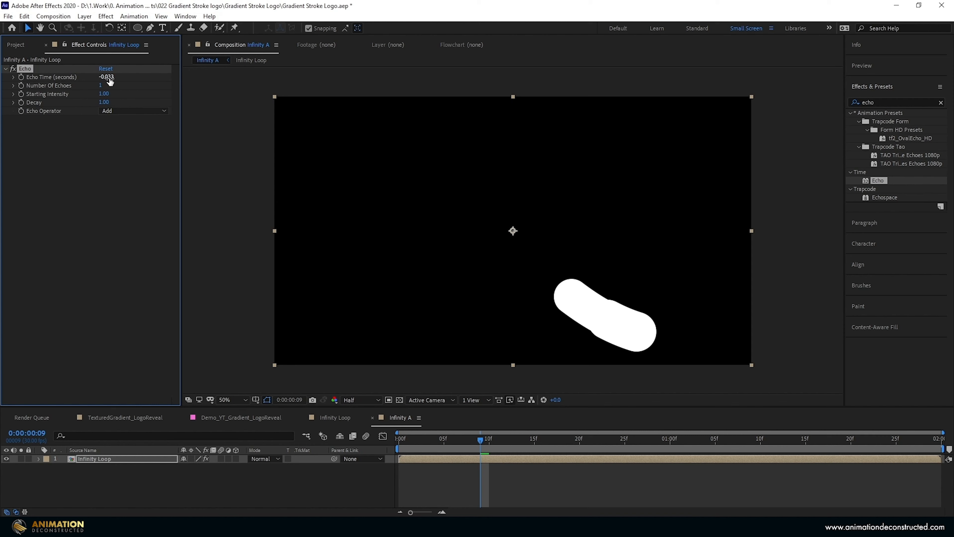
pyautogui.write('-')
pyautogui.press('Return')
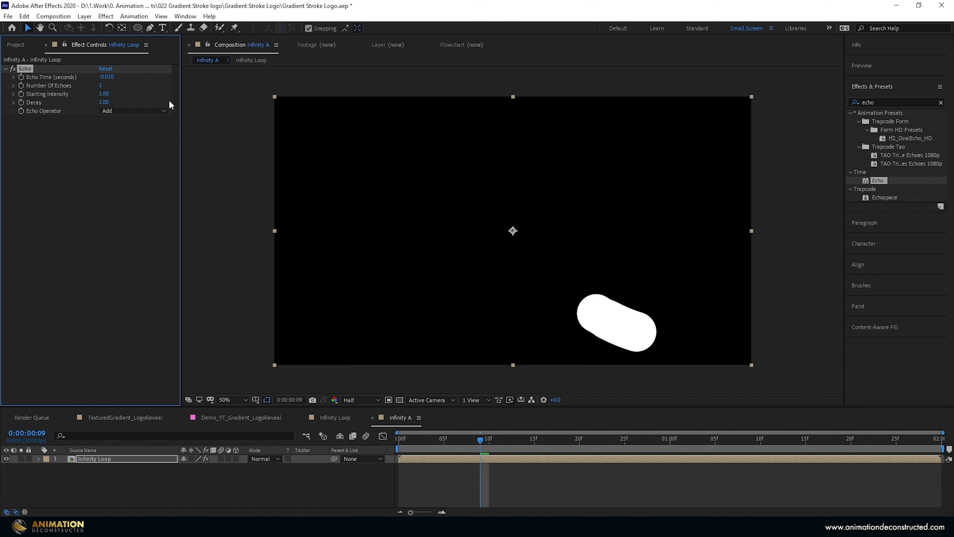
# - Set the Echo effect's Decay to 0.75 and Number Of Echoes to 18
pyautogui.click(104, 102)
pyautogui.write('0.75')
pyautogui.press('Return')
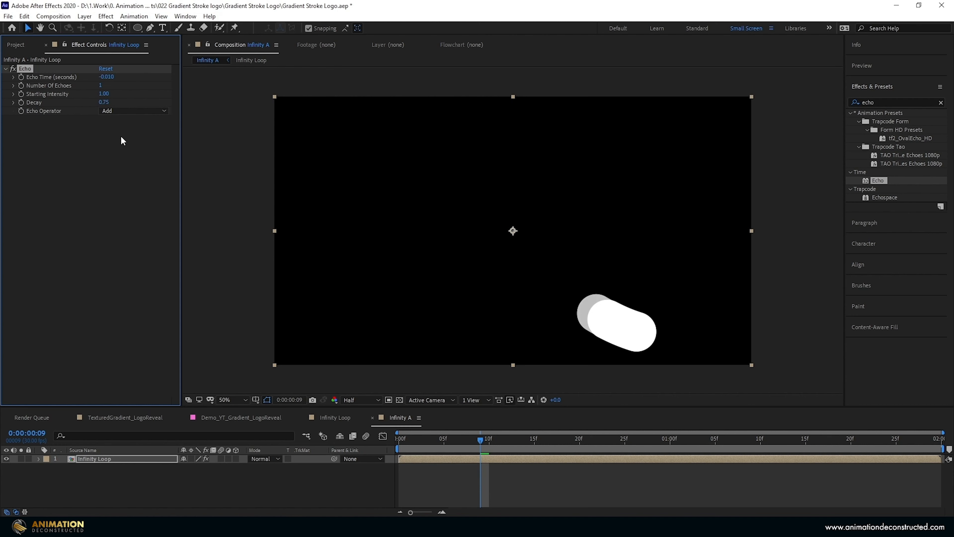
pyautogui.moveTo(102, 84); pyautogui.dragTo(103, 89)
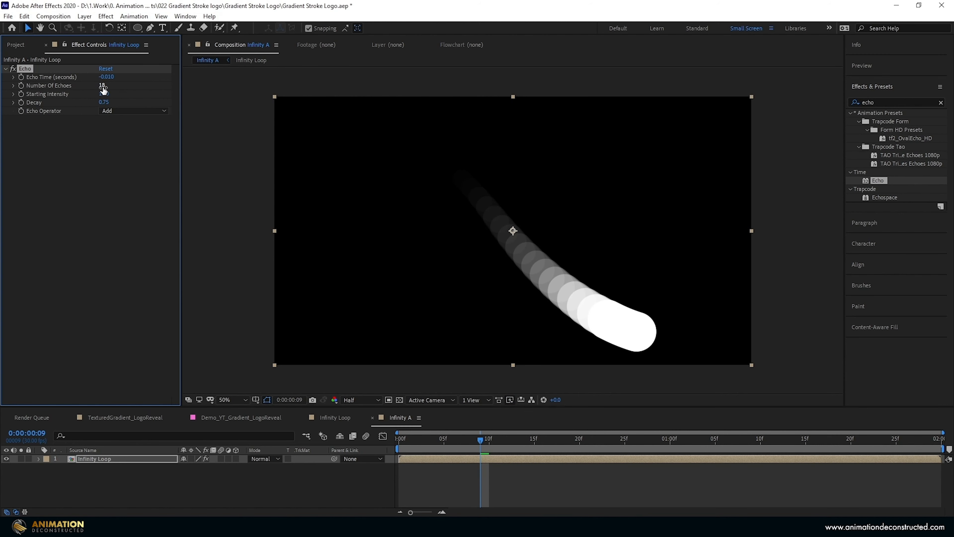
# - Apply Gaussian Blur to the Infinity Loop layer with a Blurriness of 54.2
pyautogui.click(879, 101)
pyautogui.write('gaus')
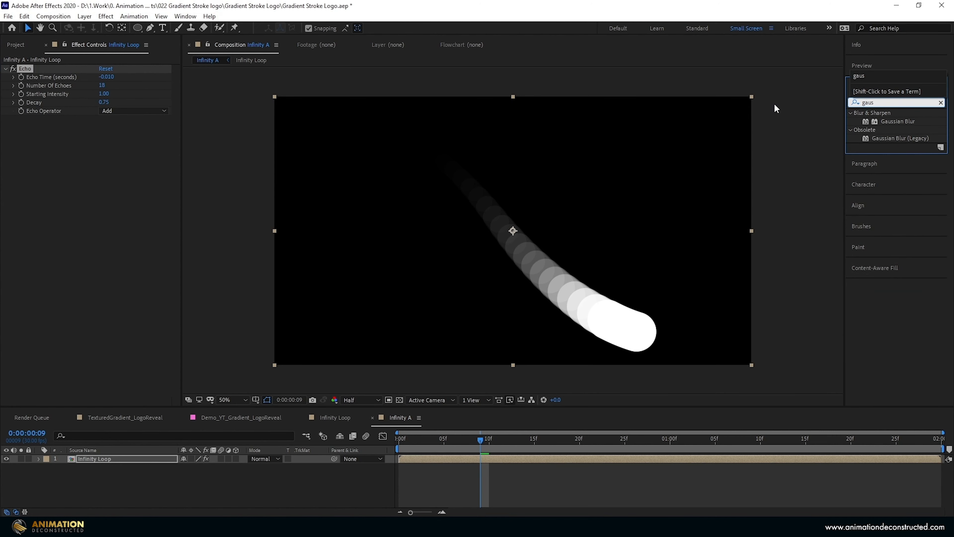
pyautogui.moveTo(897, 121); pyautogui.dragTo(373, 132)
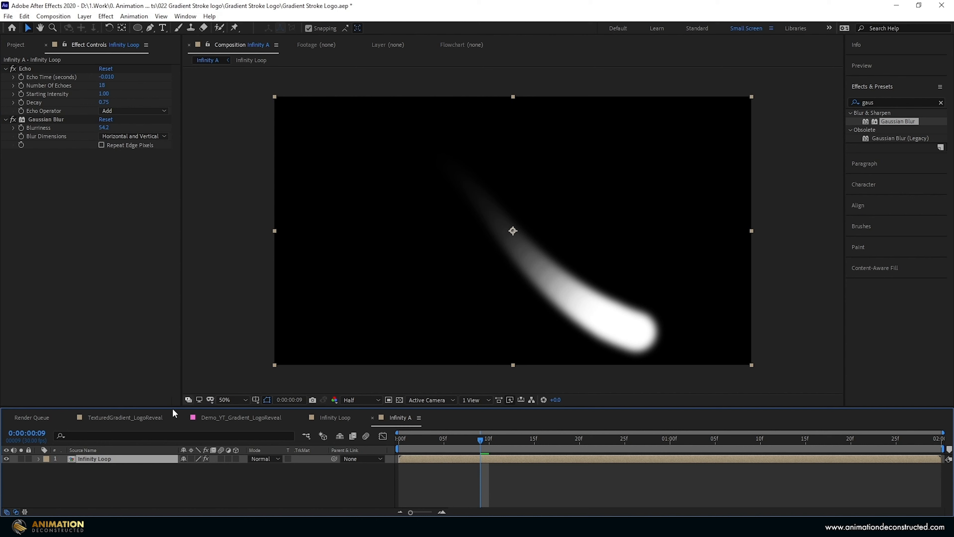
# - Duplicate the Infinity Loop layer and remove Gaussian Blur from the upper copy
pyautogui.hotkey('ctrl', 'd')
pyautogui.click(45, 121)
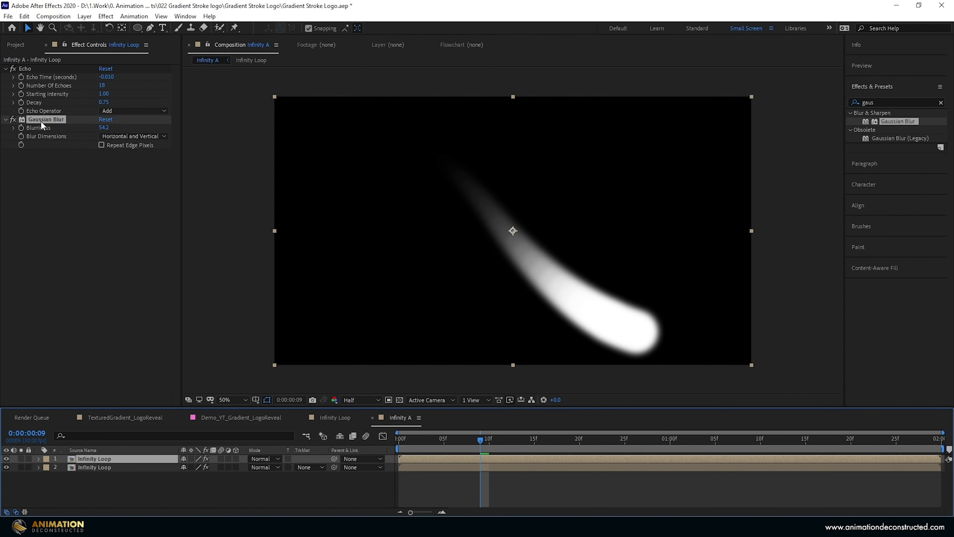
pyautogui.press('Delete')
pyautogui.click(108, 459)
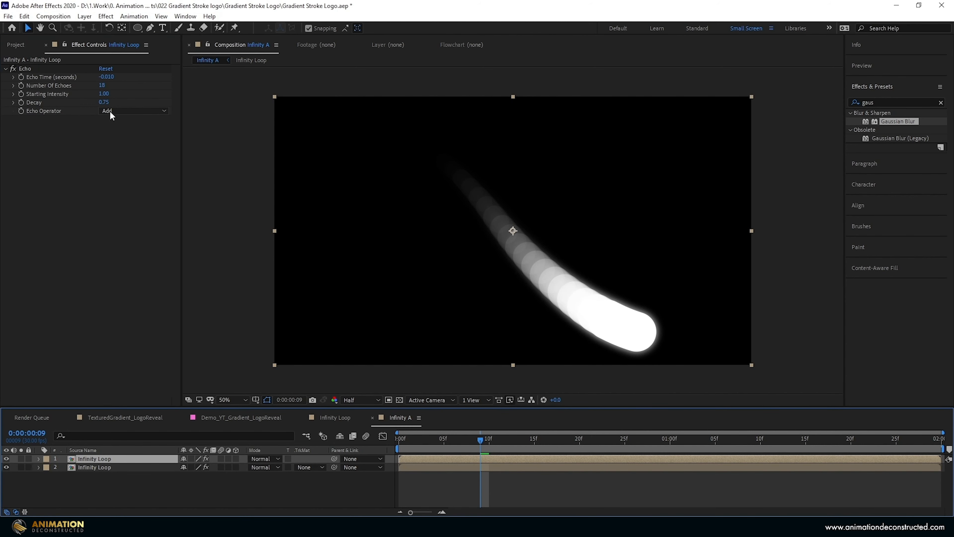
# - Set the Echo Decay of the upper Infinity Loop layer to 1
pyautogui.click(104, 102)
pyautogui.write('0')
pyautogui.press('Return')
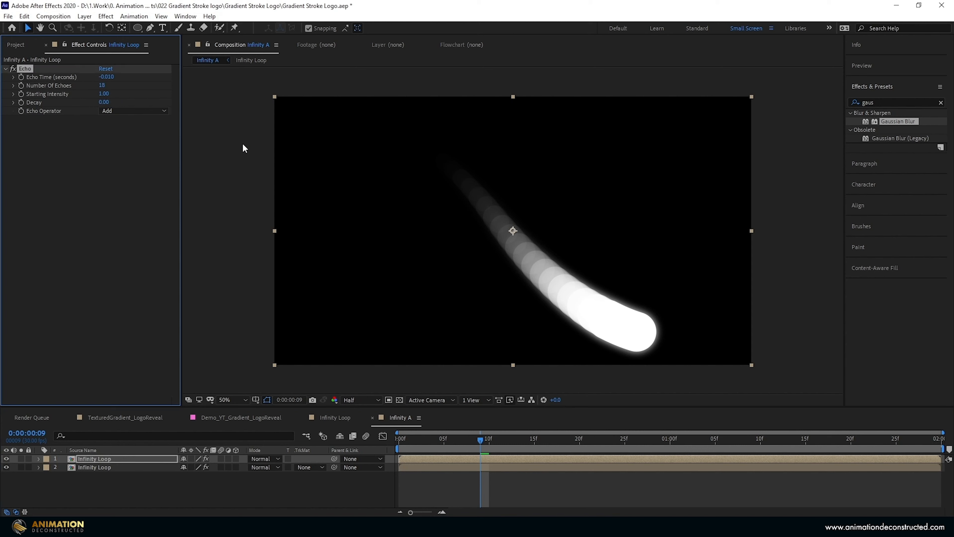
pyautogui.click(105, 102)
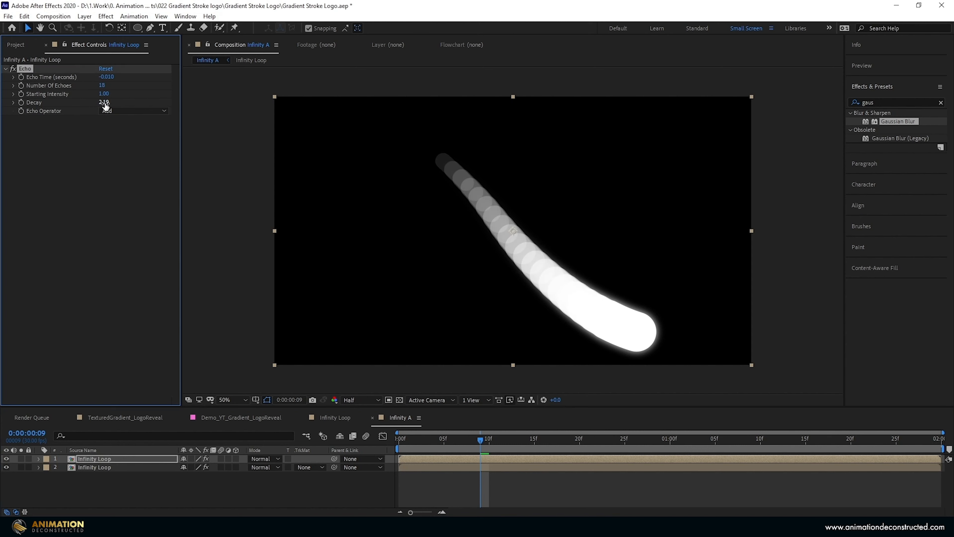
pyautogui.write('1')
pyautogui.press('Return')
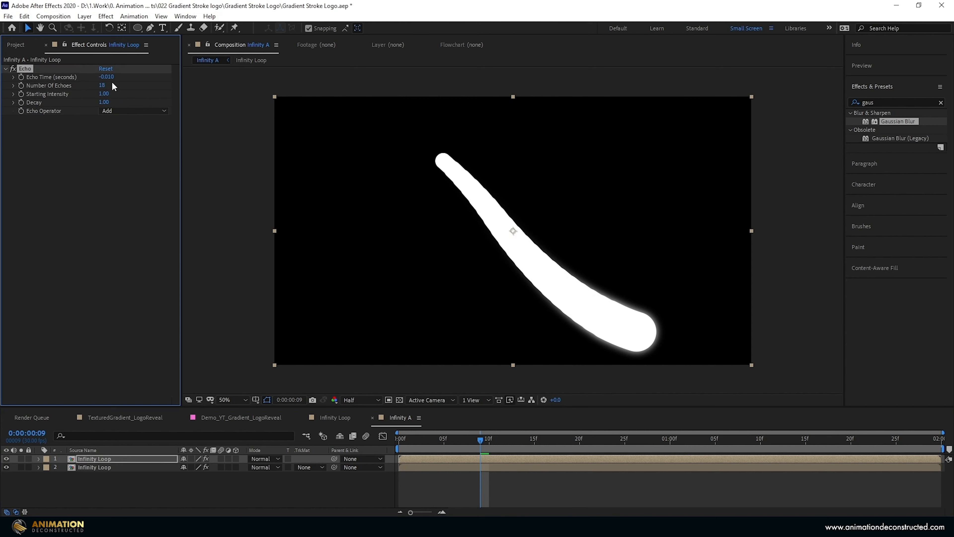
# - Set the upper layer's Number Of Echoes to 50 and Echo Time to -0.005 seconds
pyautogui.moveTo(102, 85); pyautogui.dragTo(110, 82)
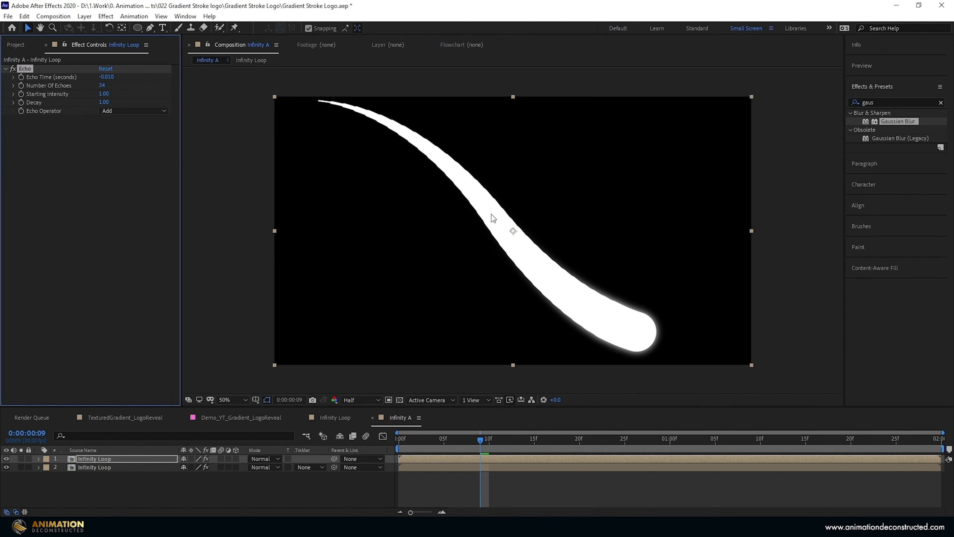
pyautogui.click(103, 85)
pyautogui.write('50')
pyautogui.press('Return')
pyautogui.click(107, 77)
pyautogui.write('-0.005')
pyautogui.press('Return')
# - Set the blurred lower layer's track matte to Alpha Matte "Infinity Loop" and preview the fading trail
pyautogui.click(109, 467)
pyautogui.click(301, 467)
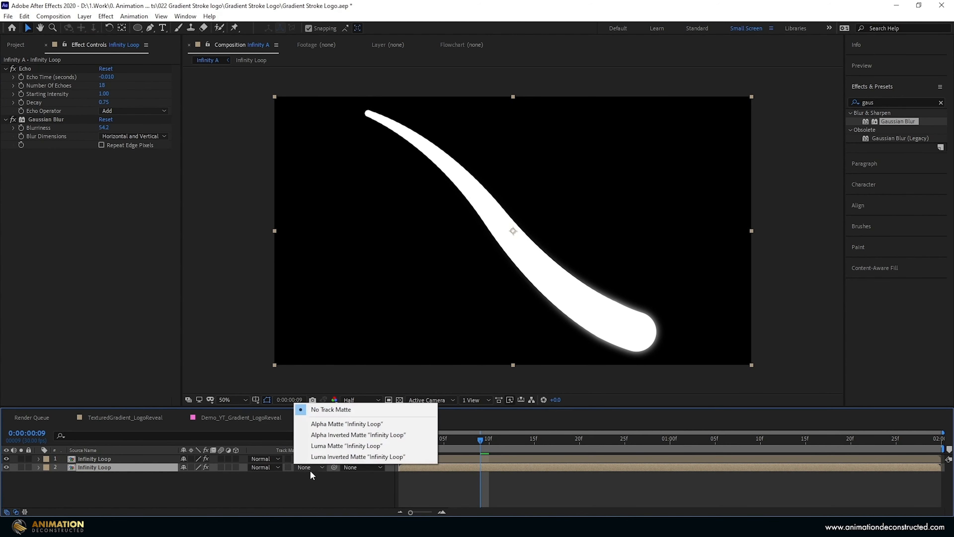
pyautogui.click(345, 424)
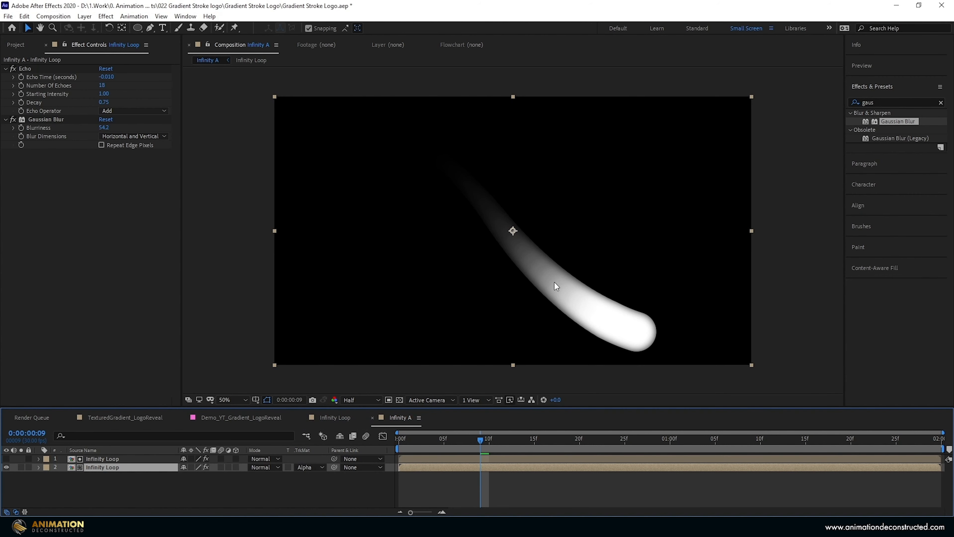
pyautogui.press('space')
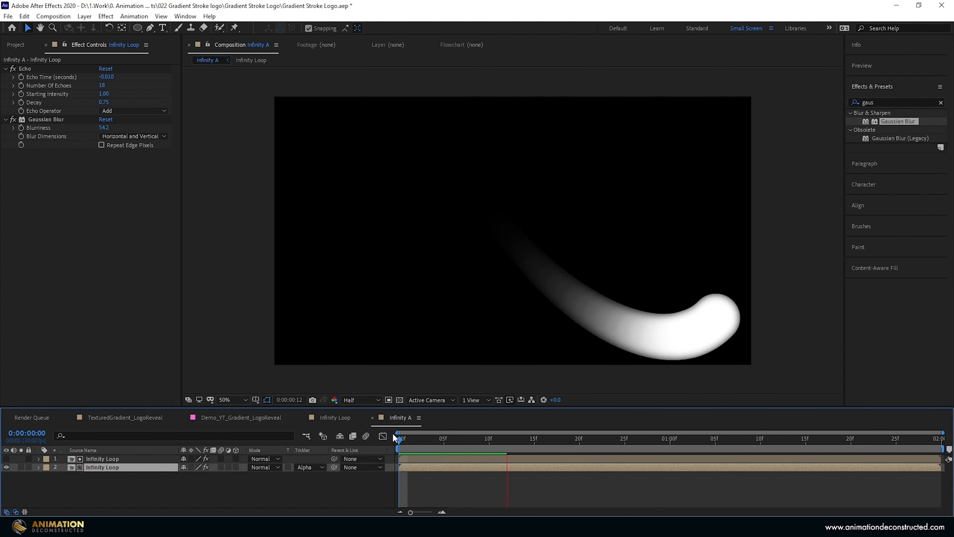
# - Duplicate the Infinity A composition, rename the copy Infinity B and open it
pyautogui.click(15, 45)
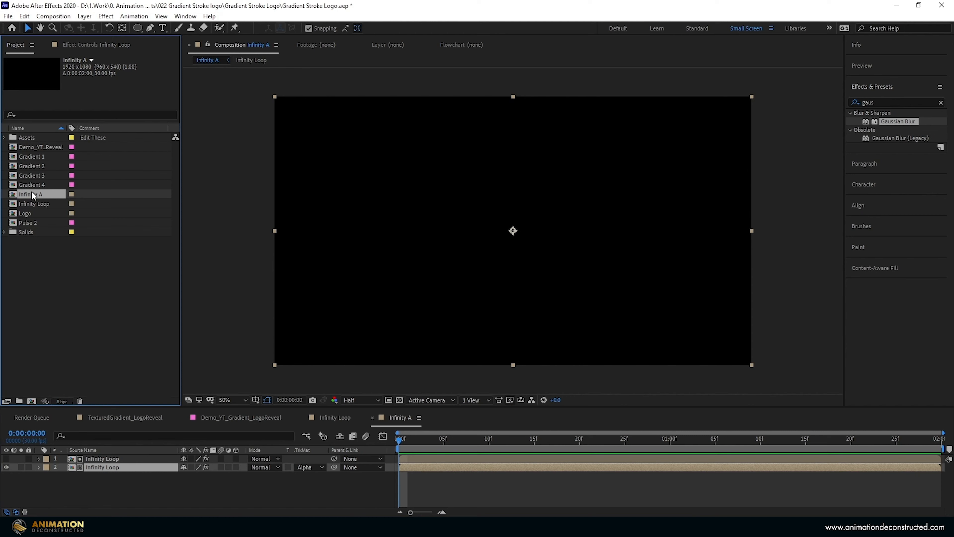
pyautogui.hotkey('ctrl', 'd')
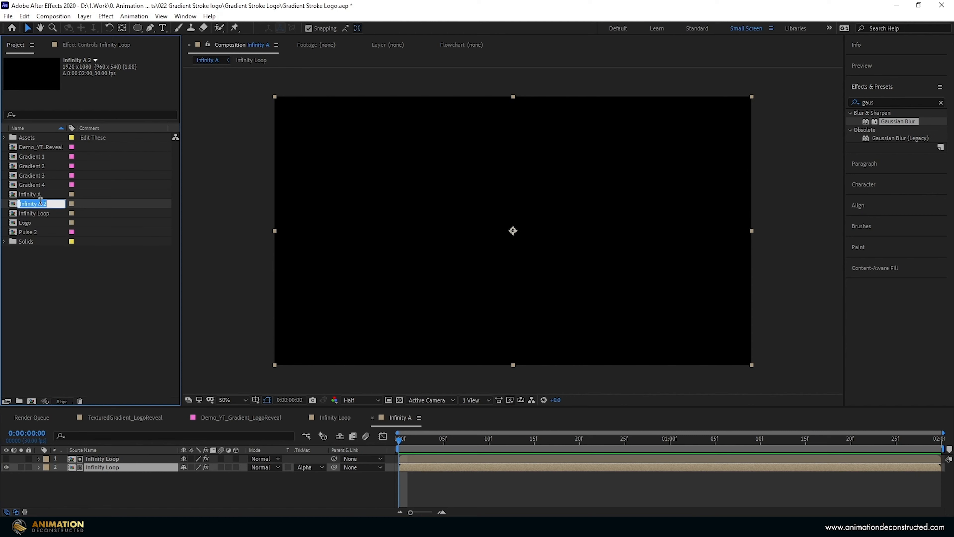
pyautogui.press('Return')
pyautogui.write('Infinity B')
pyautogui.press('Return')
pyautogui.doubleClick(48, 205)
# - Split both Infinity Loop layers at 0:00:01:05 and swap the halves so the second part plays first from the composition's start
pyautogui.moveTo(451, 444)
pyautogui.mouseDown()
pyautogui.moveTo(520, 439)
pyautogui.moveTo(714, 468)
pyautogui.mouseUp()
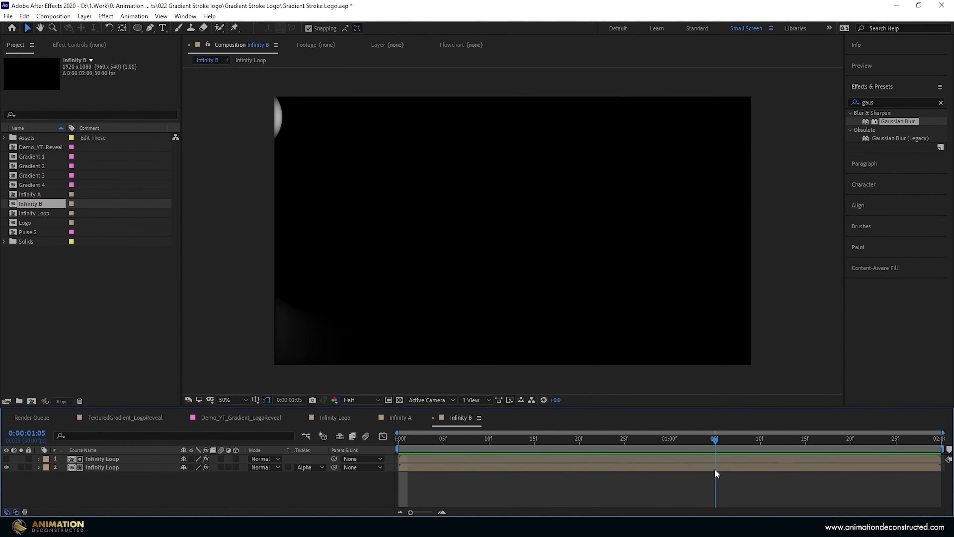
pyautogui.click(714, 470)
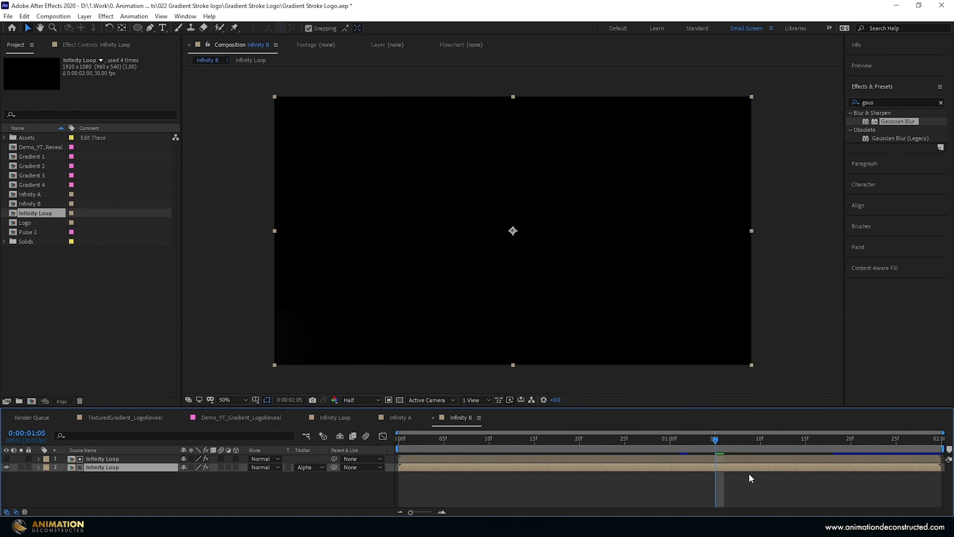
pyautogui.hotkey('ctrl', 'a')
pyautogui.hotkey('ctrl', 'shift', 'd')
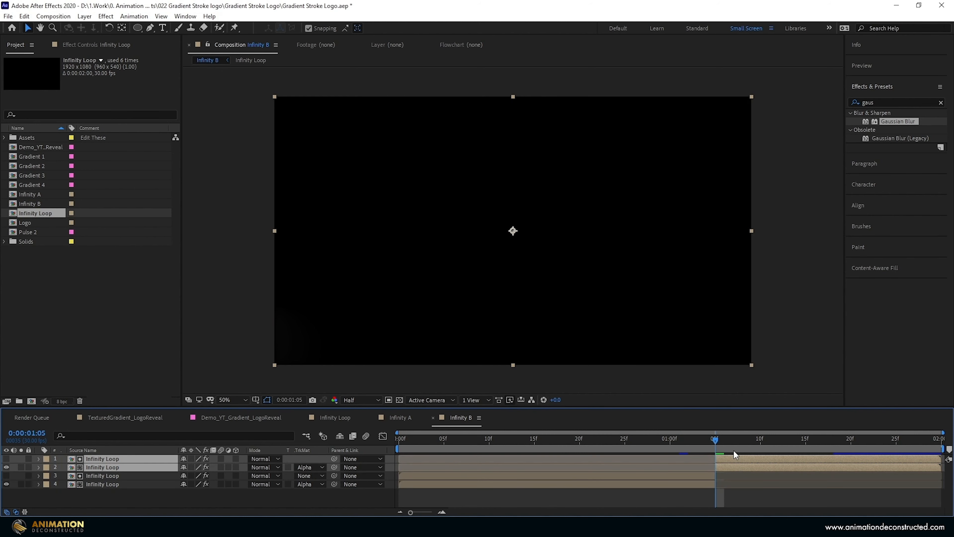
pyautogui.click(659, 474)
pyautogui.keyDown('shift'); pyautogui.click(657, 483); pyautogui.keyUp('shift')
pyautogui.moveTo(658, 484); pyautogui.dragTo(876, 487)
pyautogui.click(768, 461)
pyautogui.keyDown('shift'); pyautogui.click(773, 467); pyautogui.keyUp('shift')
pyautogui.moveTo(773, 468); pyautogui.dragTo(456, 469)
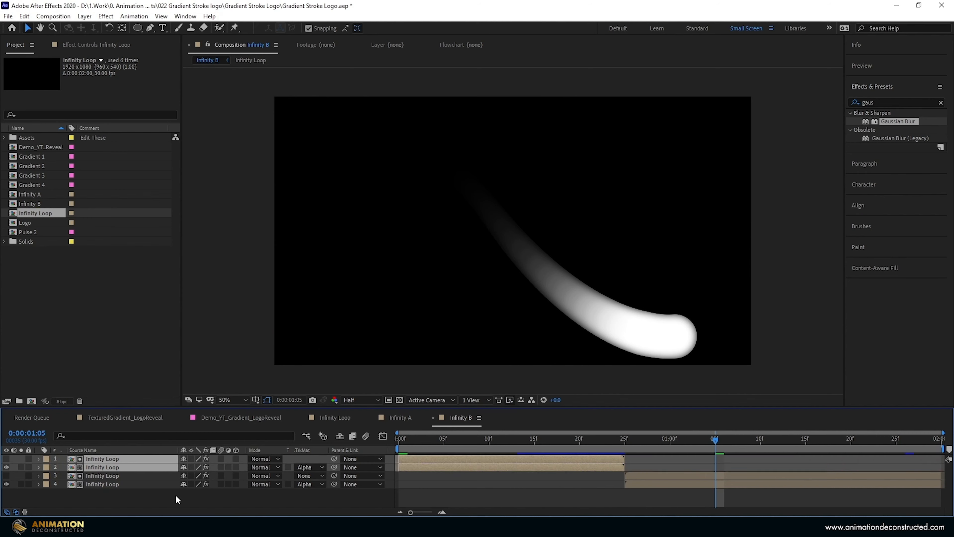
# - Add a null object to Infinity B and parent all four Infinity Loop layers to it
pyautogui.rightClick(152, 492)
pyautogui.moveTo(244, 383)
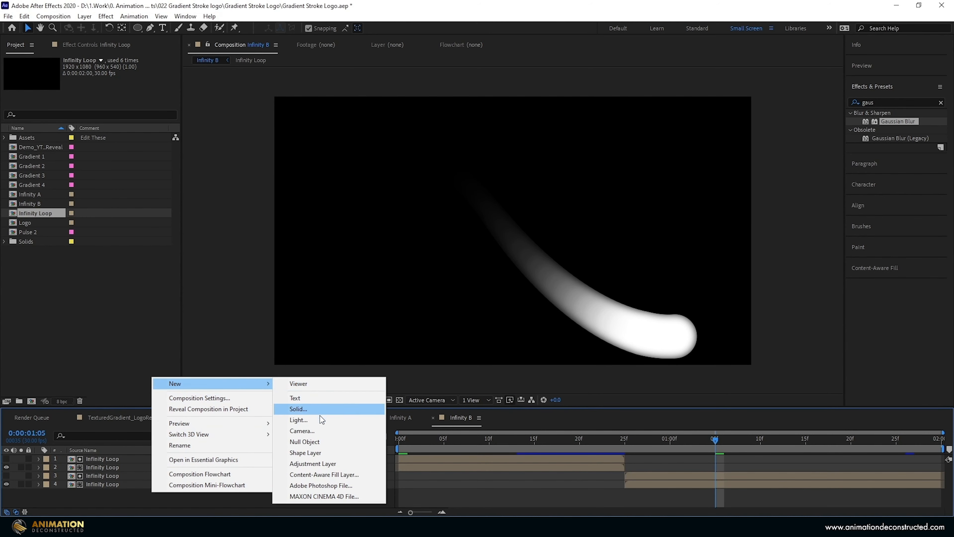
pyautogui.click(305, 442)
pyautogui.click(102, 466)
pyautogui.keyDown('shift'); pyautogui.click(102, 492); pyautogui.keyUp('shift')
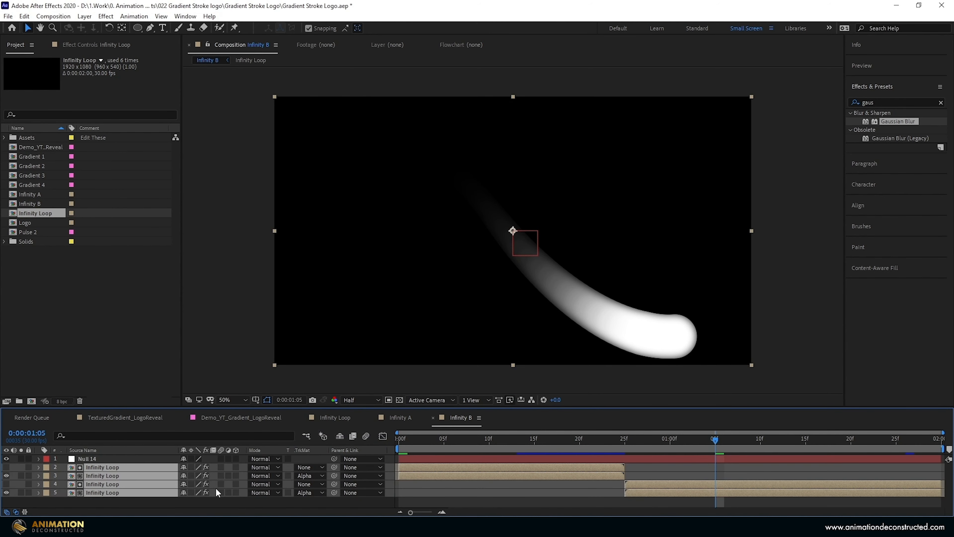
pyautogui.moveTo(334, 467); pyautogui.dragTo(90, 460)
# - Flip the null horizontally to mirror its child layers and preview Infinity B from the start
pyautogui.rightClick(90, 459)
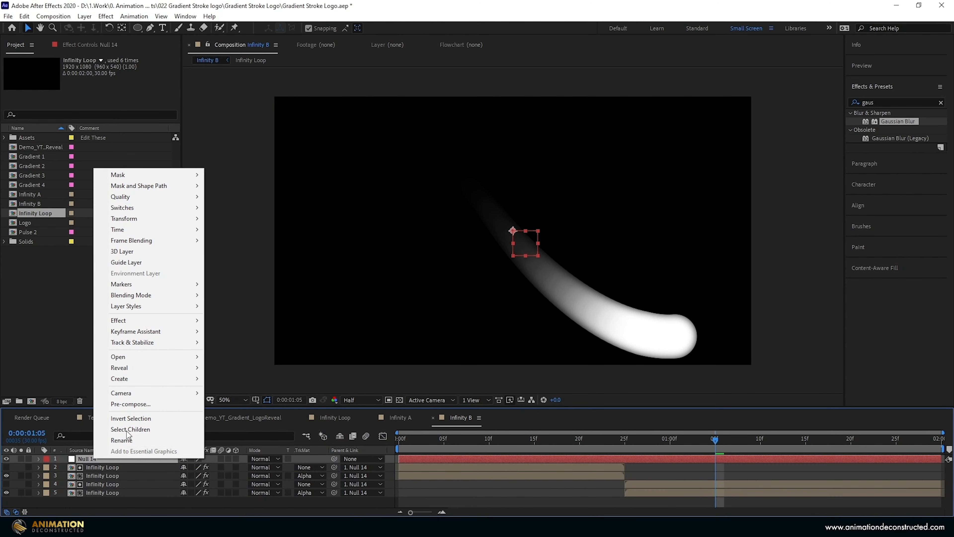
pyautogui.moveTo(174, 219)
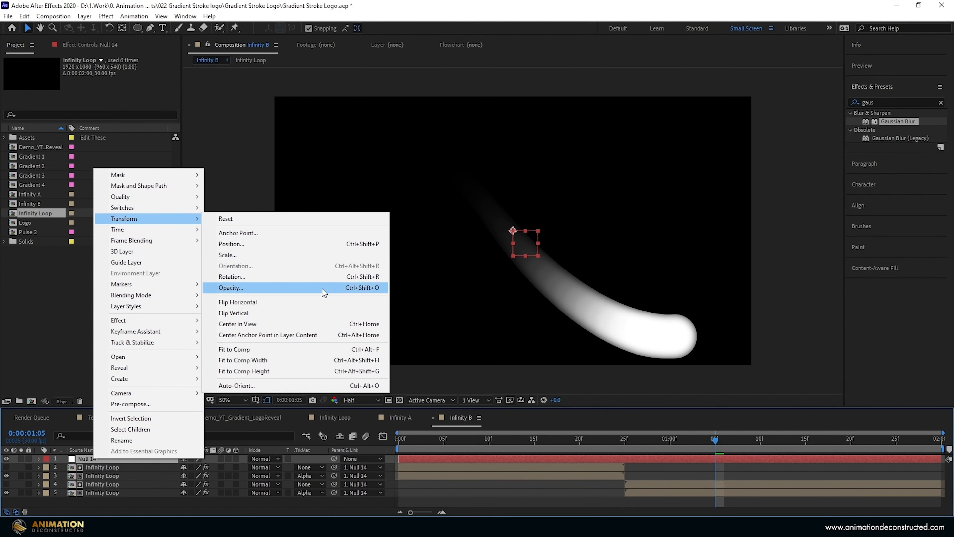
pyautogui.click(321, 303)
pyautogui.moveTo(422, 442); pyautogui.dragTo(302, 439)
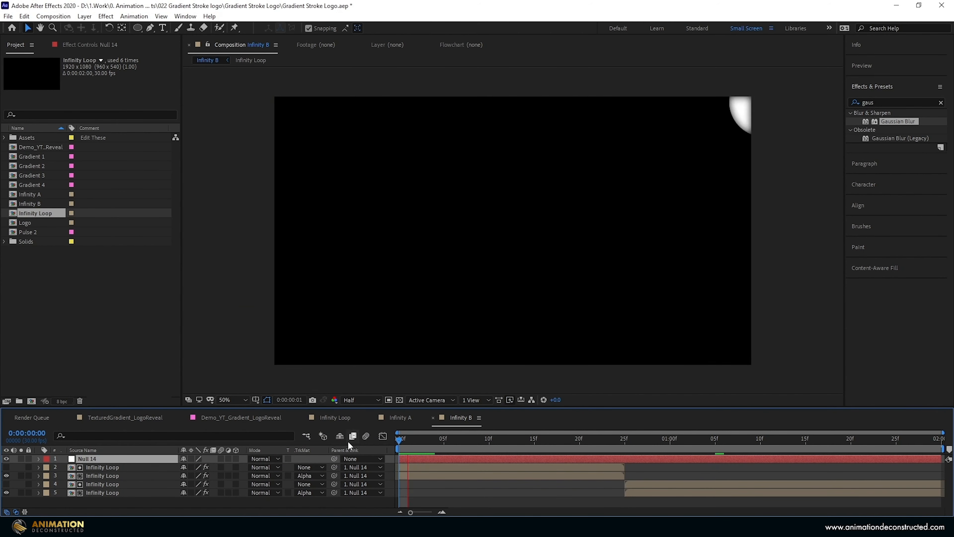
pyautogui.press('space')
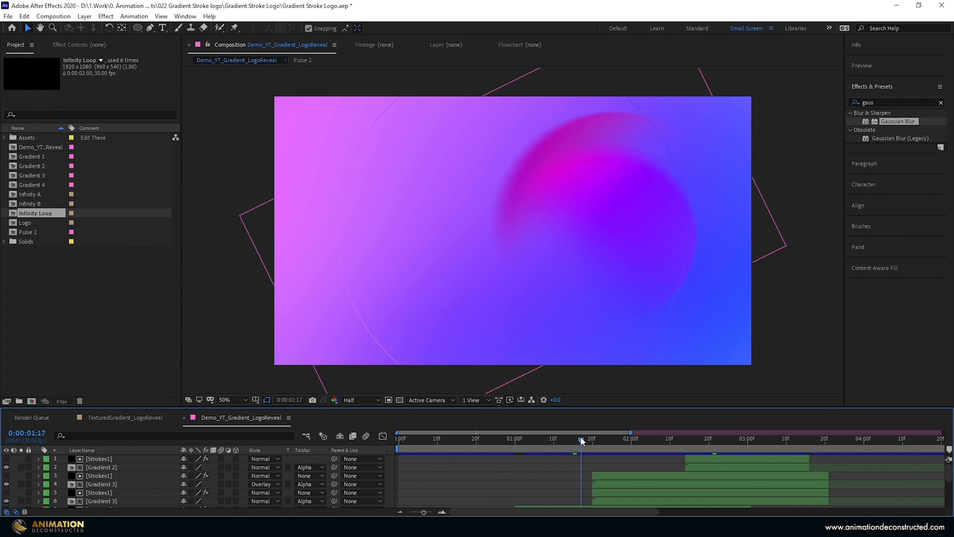
# - Place Infinity A and Infinity B above the other layers of Demo_YT_Gradient_LogoReveal, starting at 0:00:01:15, and duplicate both
pyautogui.moveTo(582, 441)
pyautogui.mouseDown()
pyautogui.moveTo(405, 438)
pyautogui.moveTo(574, 437)
pyautogui.mouseUp()
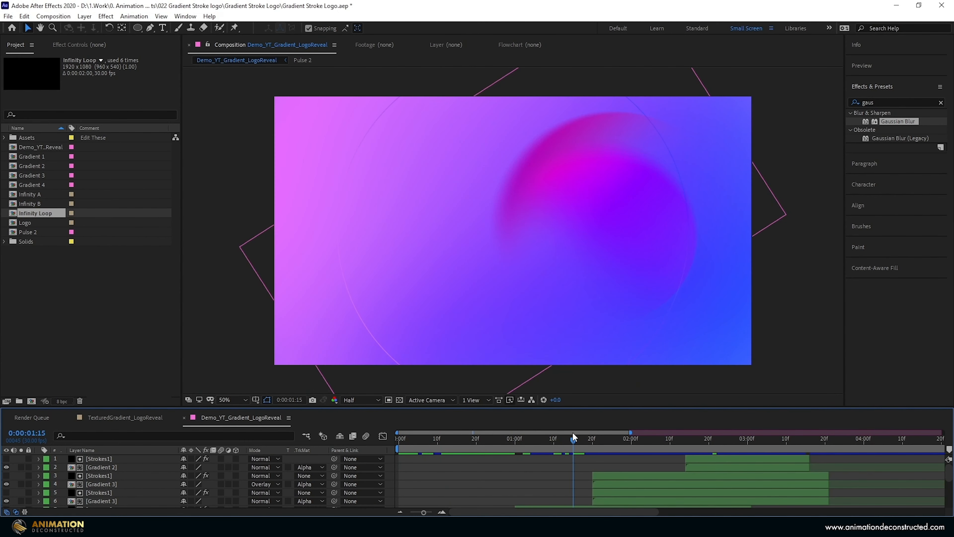
pyautogui.click(42, 194)
pyautogui.keyDown('shift'); pyautogui.click(30, 203); pyautogui.keyUp('shift')
pyautogui.moveTo(30, 203); pyautogui.dragTo(176, 462)
pyautogui.press('[')
pyautogui.hotkey('ctrl', 'd')
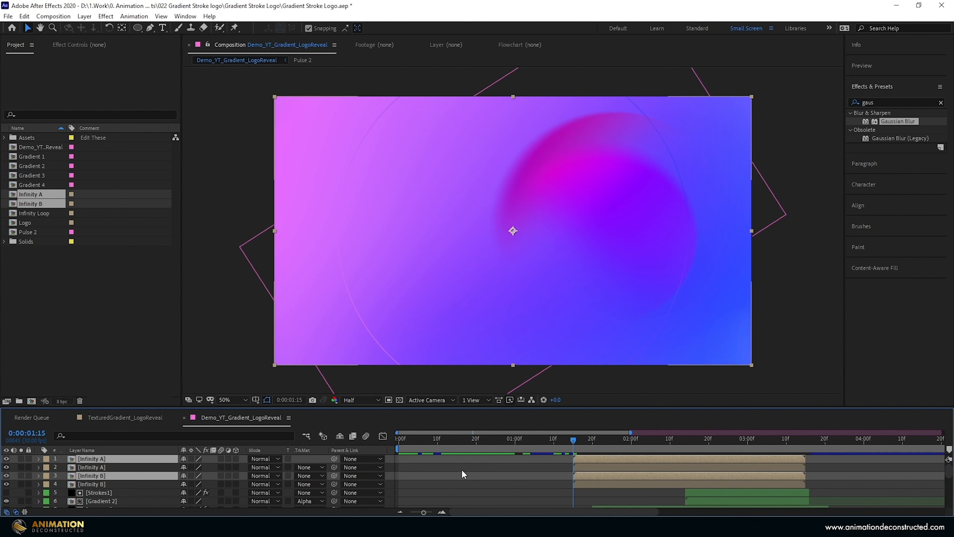
# - Reorder the duplicates into alternating Infinity A and Infinity B pairs, solo the lowest Infinity B layer and preview it
pyautogui.click(110, 483)
pyautogui.click(108, 476)
pyautogui.moveTo(107, 476); pyautogui.dragTo(113, 464)
pyautogui.click(21, 484)
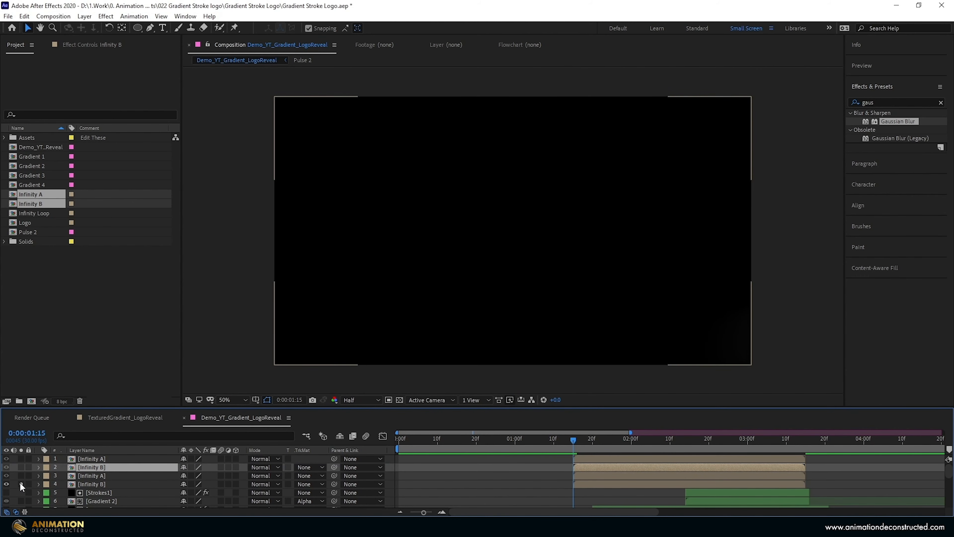
pyautogui.press('space')
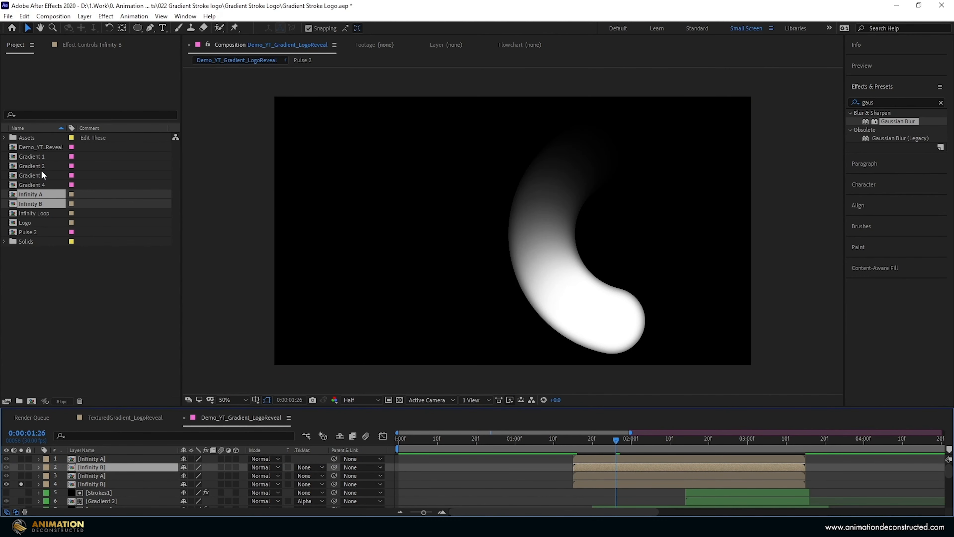
# - Add Gradient 2 above the lowest Infinity B layer, starting at 0:00:01:15, and cut off everything after 0:00:03:15
pyautogui.click(46, 166)
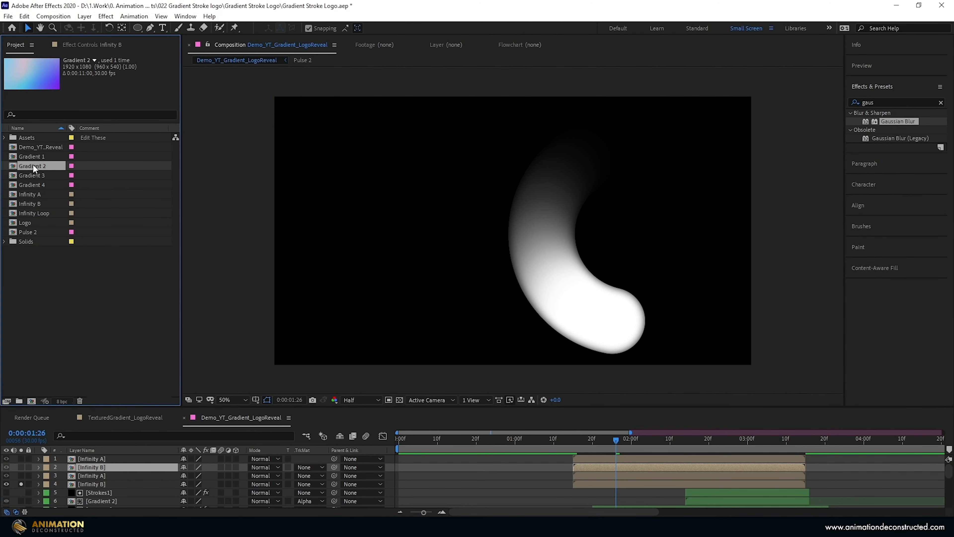
pyautogui.moveTo(33, 167); pyautogui.dragTo(588, 484)
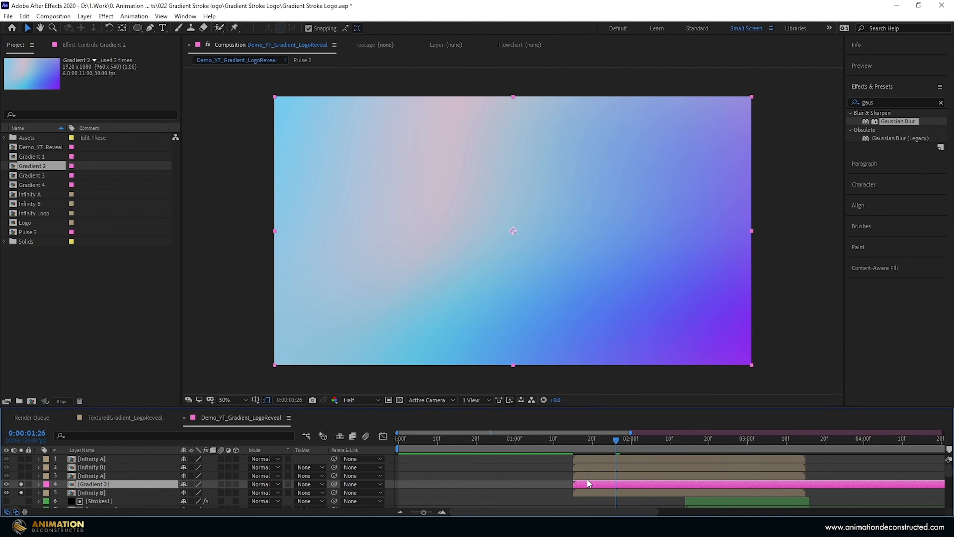
pyautogui.click(806, 441)
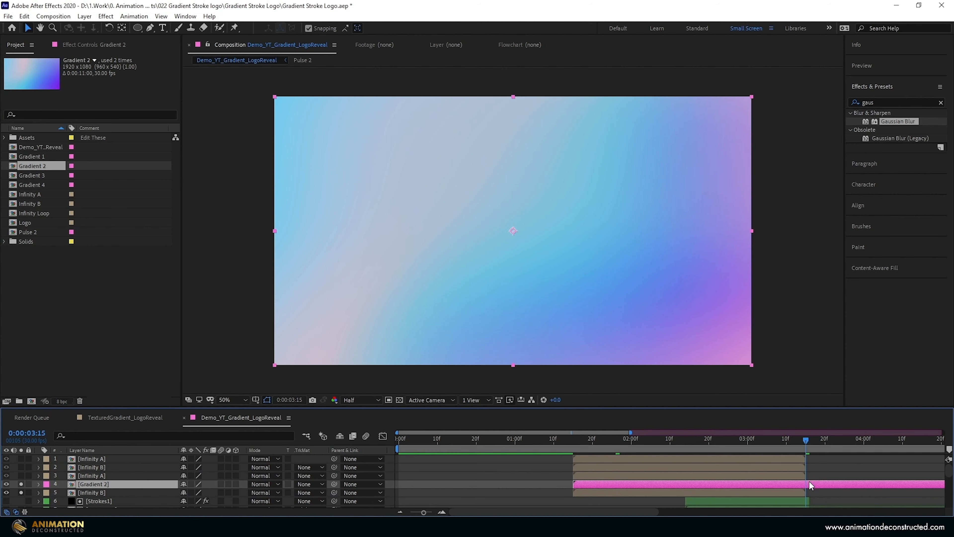
pyautogui.hotkey('ctrl', 'shift', 'd')
pyautogui.press('Delete')
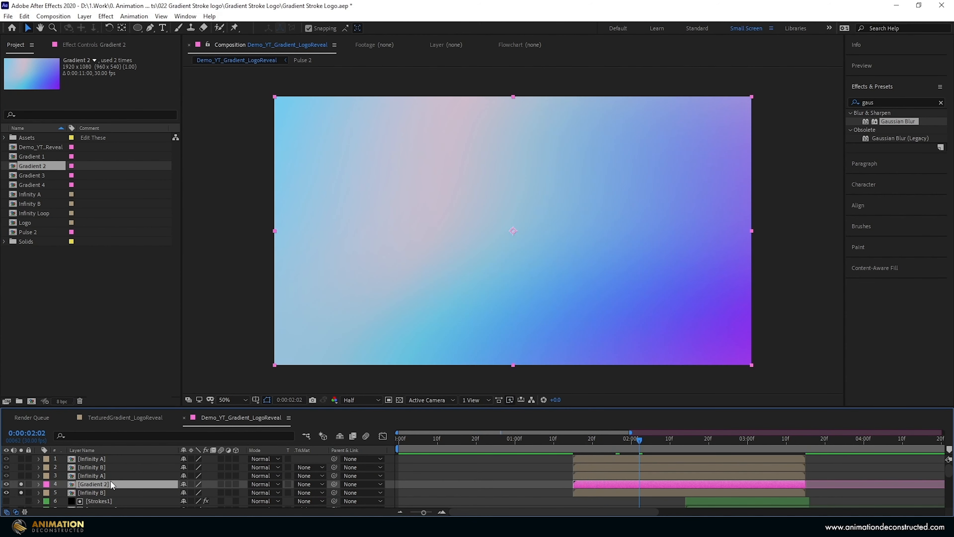
# - Move Gradient 2 beneath the lowest Infinity B layer and duplicate it so that every Infinity layer has a copy directly below it
pyautogui.moveTo(110, 482); pyautogui.dragTo(117, 494)
pyautogui.hotkey('ctrl', 'd')
pyautogui.hotkey('ctrl', 'd')
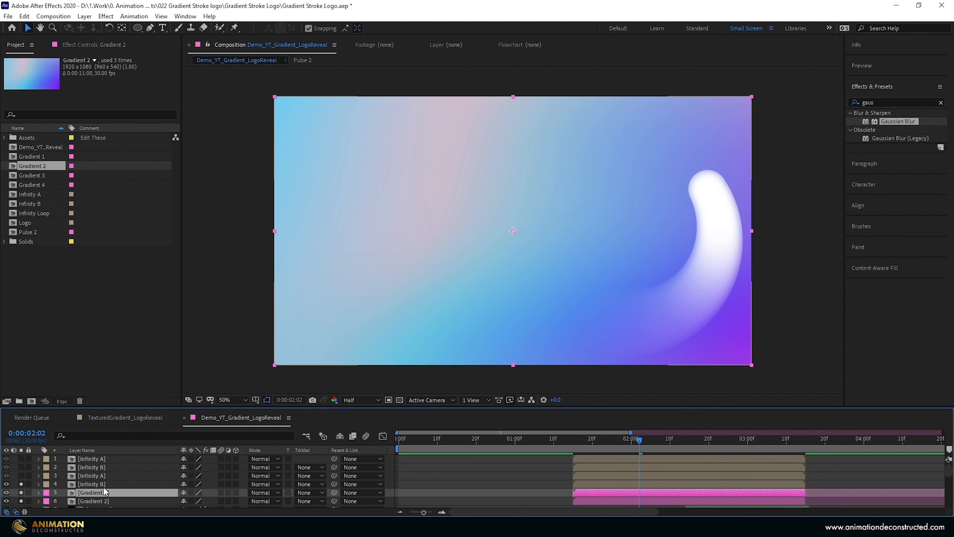
pyautogui.moveTo(111, 471); pyautogui.dragTo(109, 464)
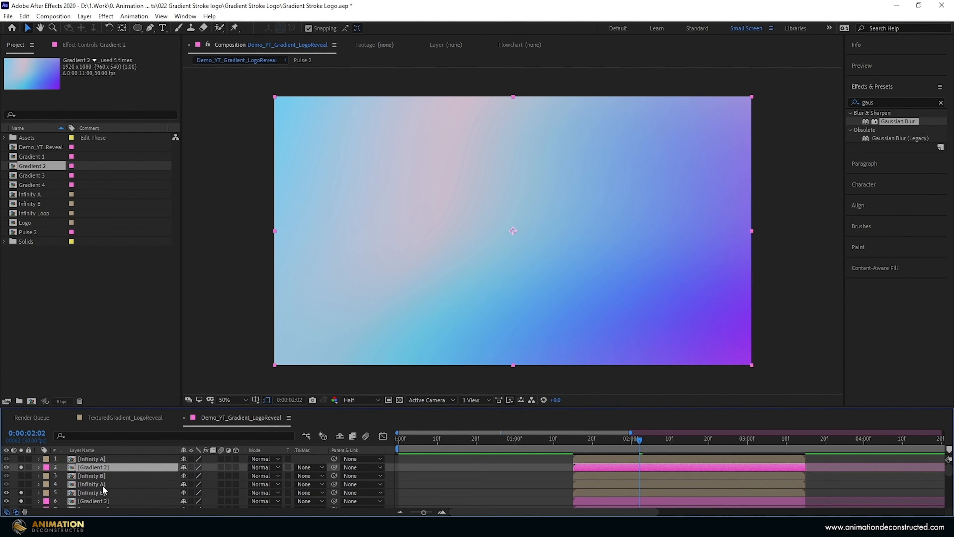
pyautogui.moveTo(105, 500); pyautogui.dragTo(109, 479)
pyautogui.scroll(-1, 110, 481)
pyautogui.moveTo(111, 485); pyautogui.dragTo(112, 471)
# - Apply the lowest Infinity B as an alpha matte to the Gradient 2 below it, and solo that pair with the unmatted Gradient 1 background
pyautogui.moveTo(21, 476); pyautogui.dragTo(24, 452)
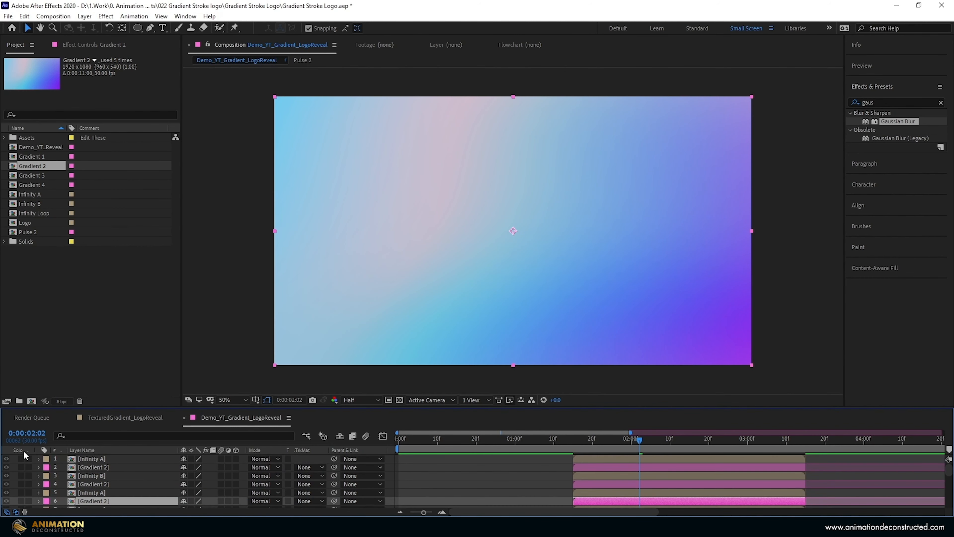
pyautogui.scroll(-3, 92, 479)
pyautogui.scroll(3, 92, 479)
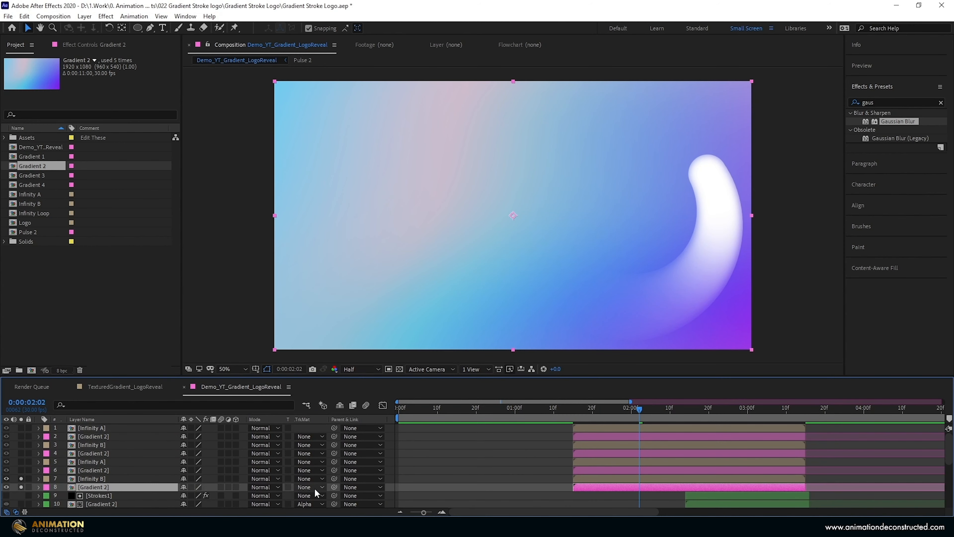
pyautogui.click(314, 487)
pyautogui.click(331, 443)
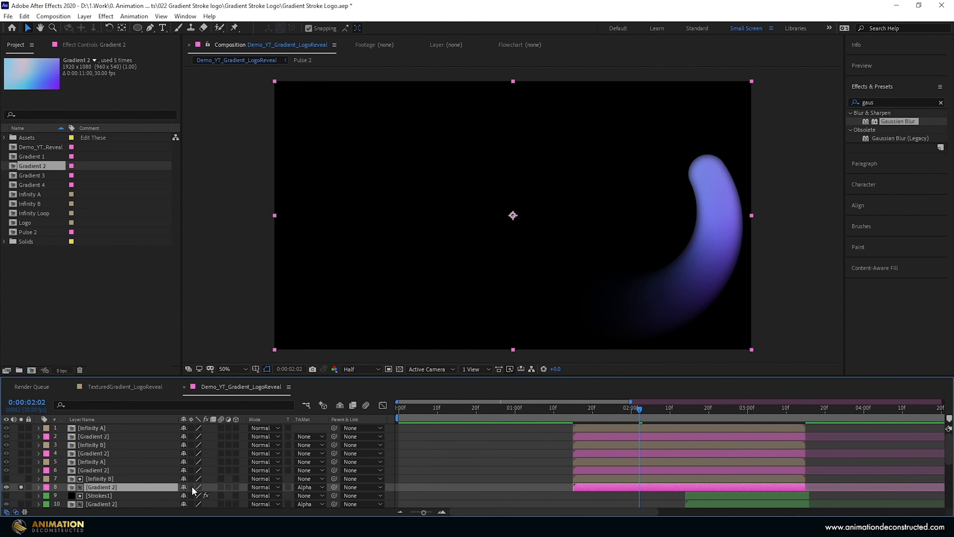
pyautogui.scroll(-5, 27, 501)
pyautogui.click(21, 502)
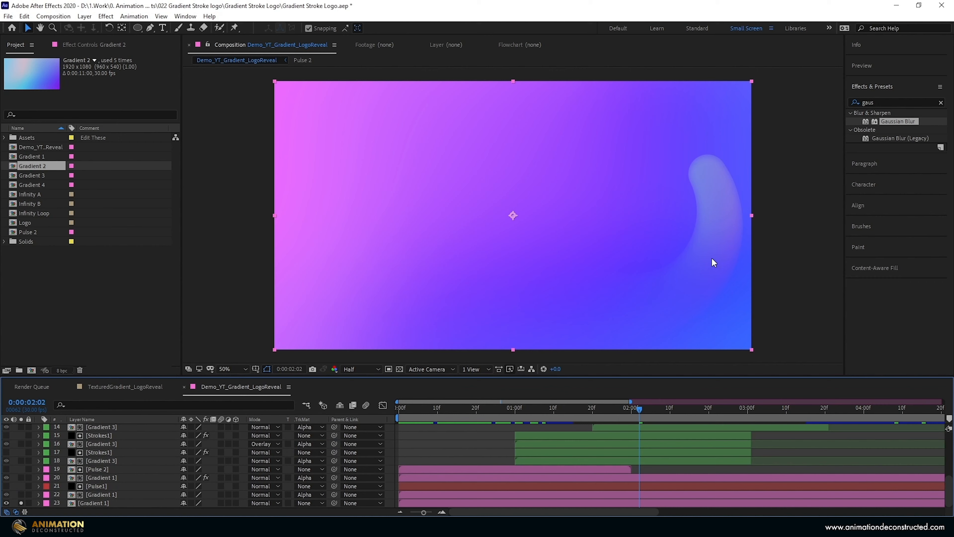
pyautogui.scroll(5, 118, 464)
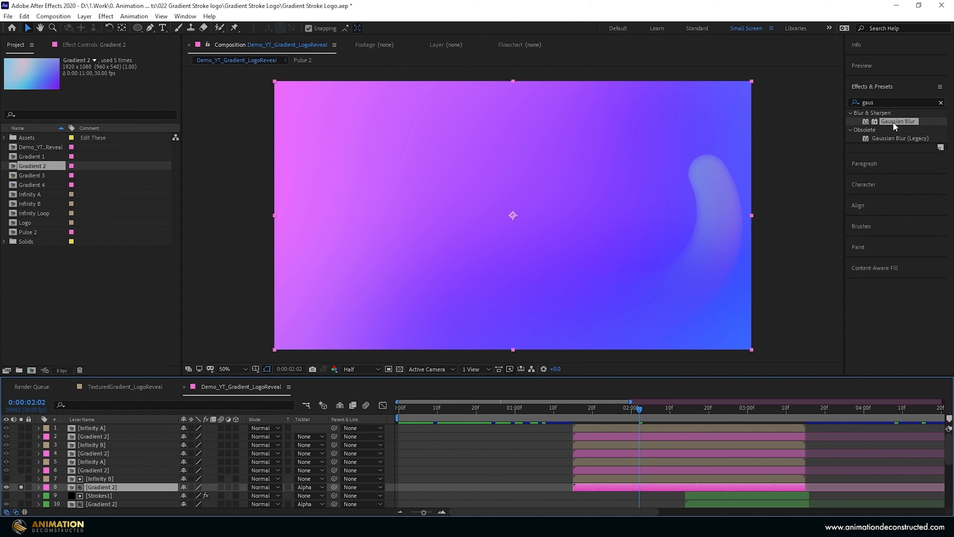
# - Apply Gaussian Blur to the lowest Infinity B matte layer with a blurriness of 26.3
pyautogui.click(91, 477)
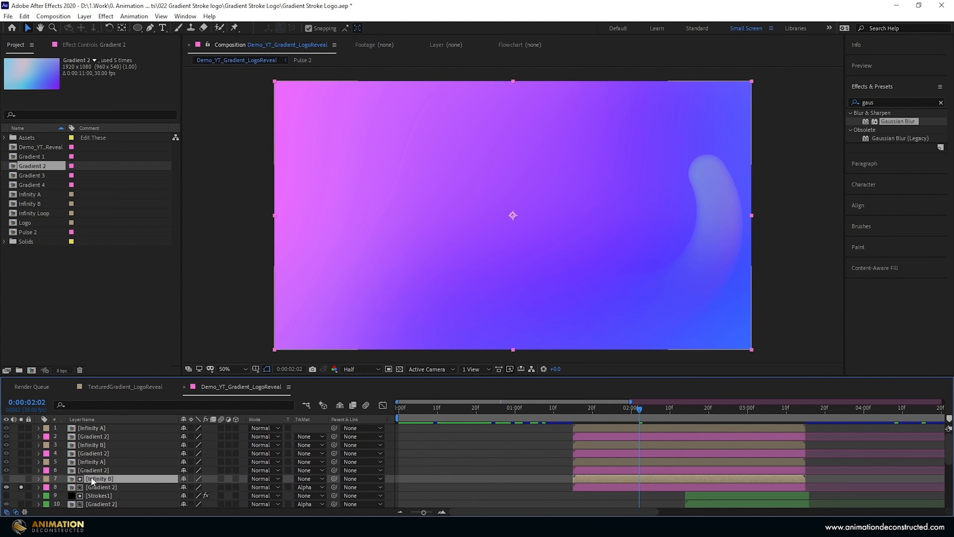
pyautogui.doubleClick(901, 122)
pyautogui.moveTo(102, 77); pyautogui.dragTo(130, 85)
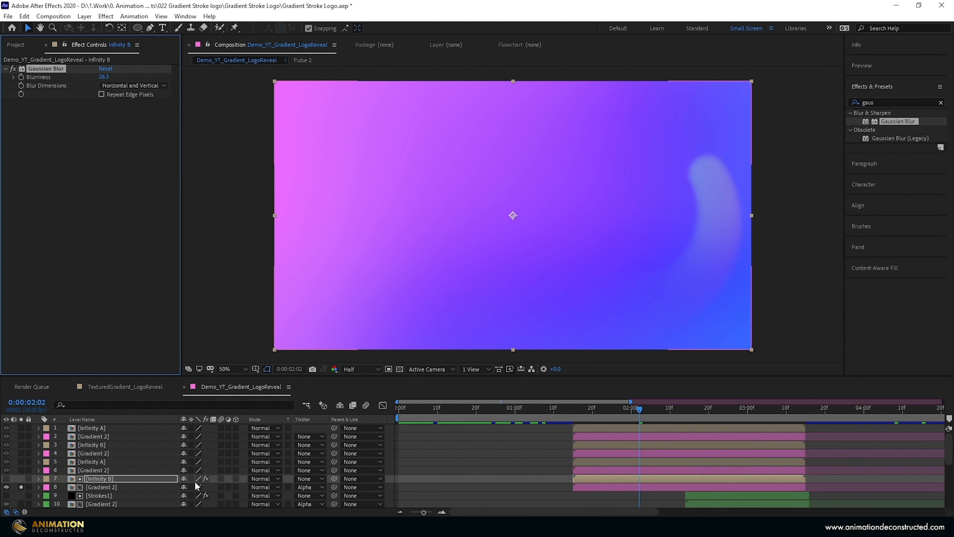
# - Set the scale of the lowest Infinity B's Gradient 2 fill layer to -100%
pyautogui.click(101, 487)
pyautogui.press('s')
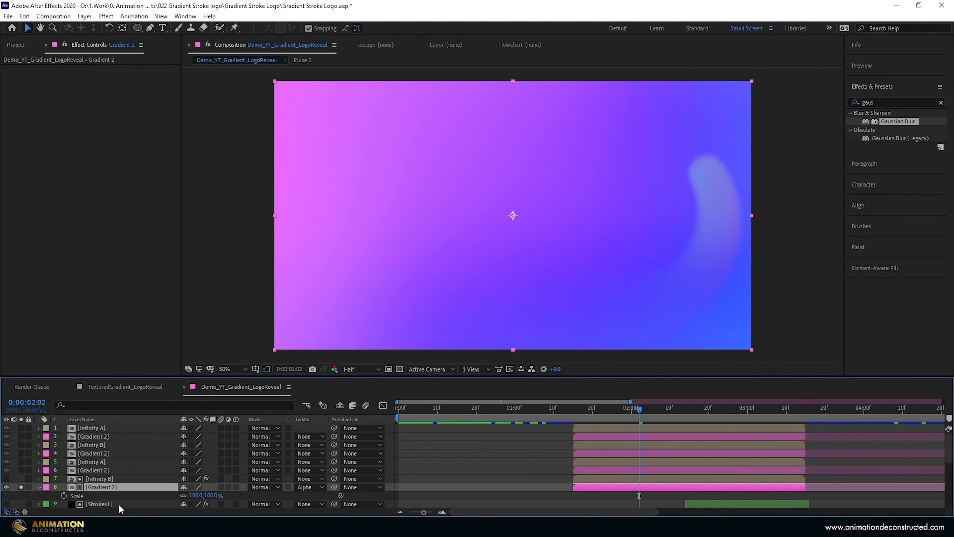
pyautogui.click(196, 496)
pyautogui.write('-1')
pyautogui.press('Return')
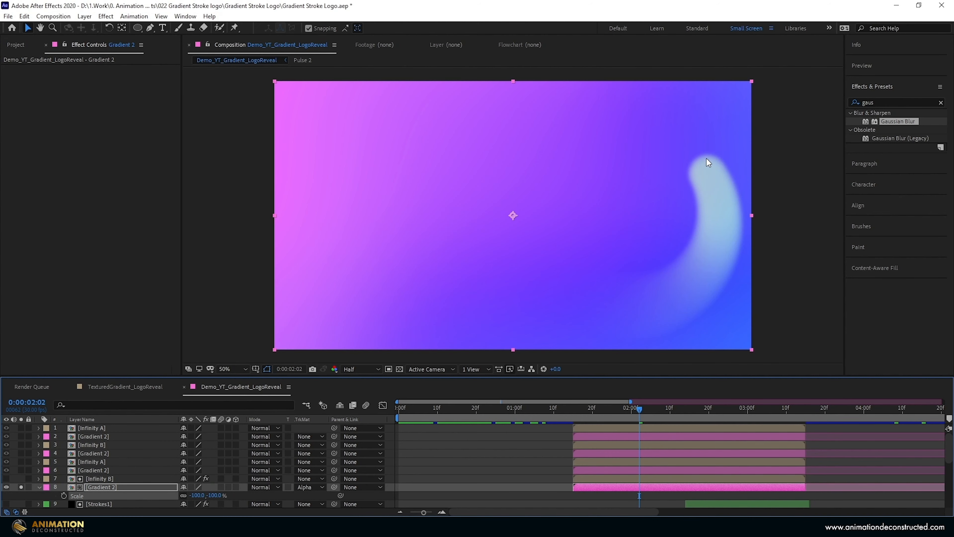
# - Solo the Gradient 2 layer beneath the lower Infinity A and give it an alpha matte from that Infinity A
pyautogui.click(21, 470)
pyautogui.click(89, 470)
pyautogui.click(314, 469)
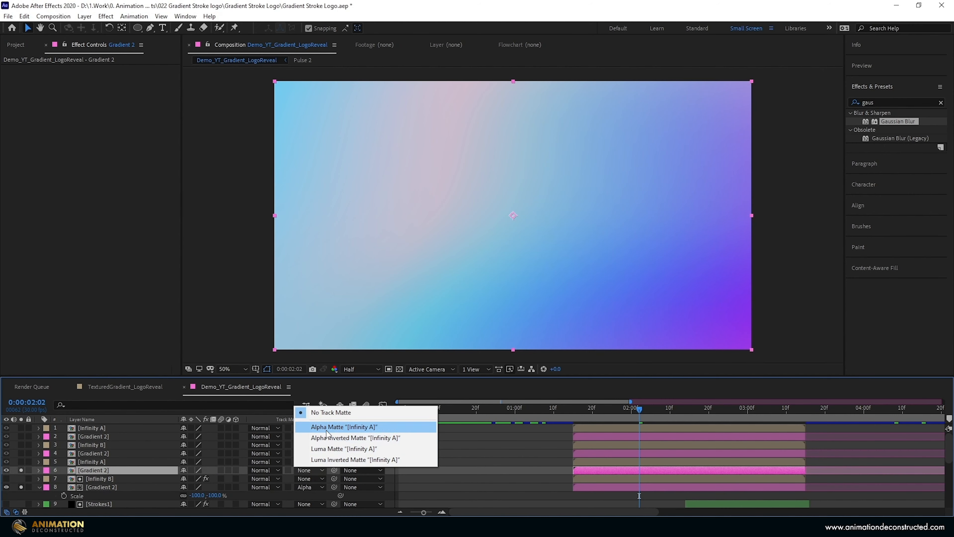
pyautogui.click(330, 437)
# - Set the scale of the lower Infinity A's Gradient 2 layer to -100% and scrub to 0:00:02:01 to check it
pyautogui.press('s')
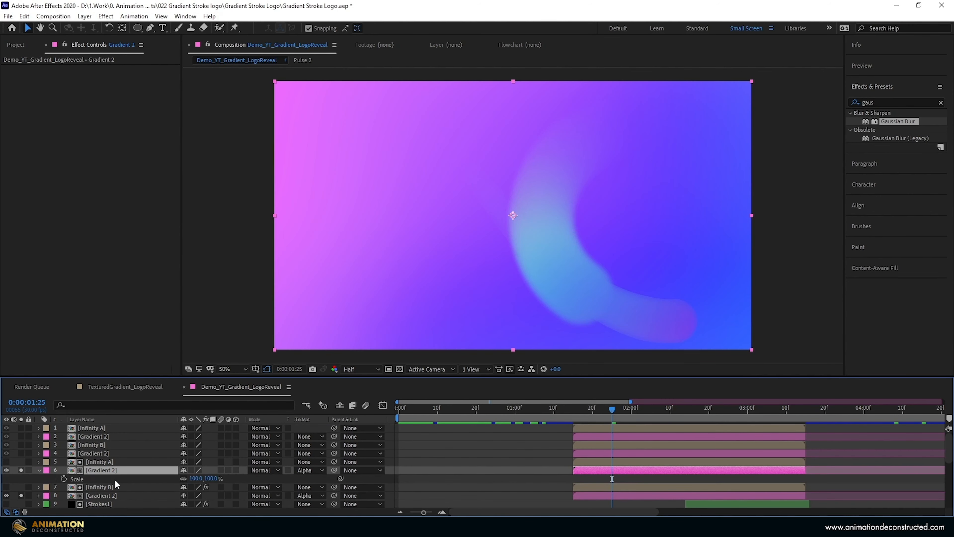
pyautogui.click(198, 478)
pyautogui.write('-100')
pyautogui.press('Return')
pyautogui.moveTo(614, 409); pyautogui.dragTo(627, 423)
# - Solo the Gradient 2 beneath the upper Infinity B, matte it with that layer's alpha and set its blending mode to Overlay
pyautogui.click(21, 453)
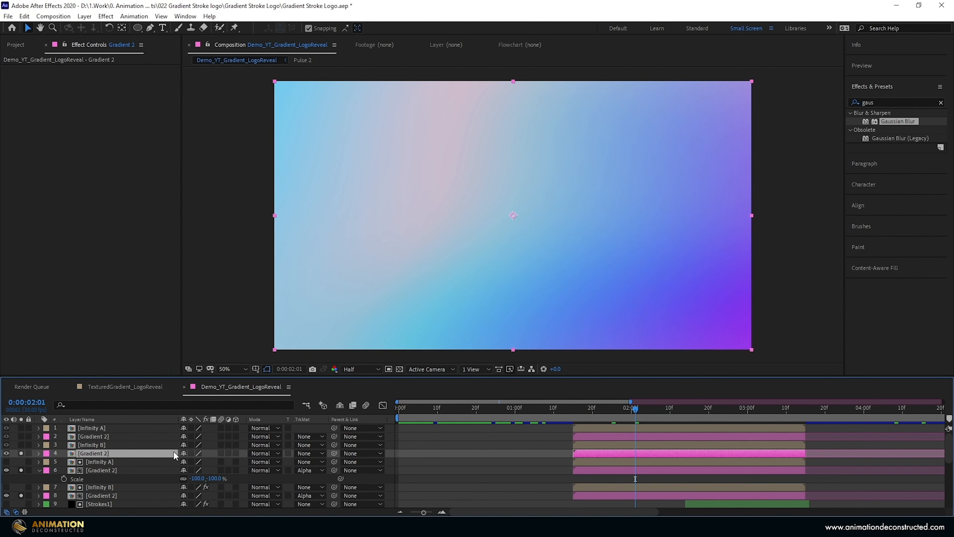
pyautogui.click(309, 453)
pyautogui.click(338, 417)
pyautogui.click(263, 453)
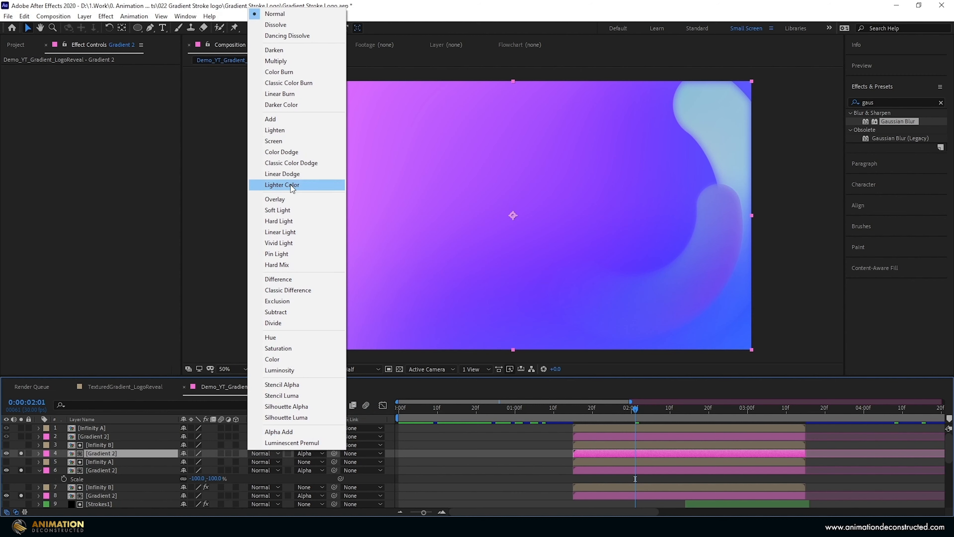
pyautogui.click(278, 201)
# - Solo the topmost Gradient 2 layer and give it an alpha matte from the Infinity A above it
pyautogui.click(93, 436)
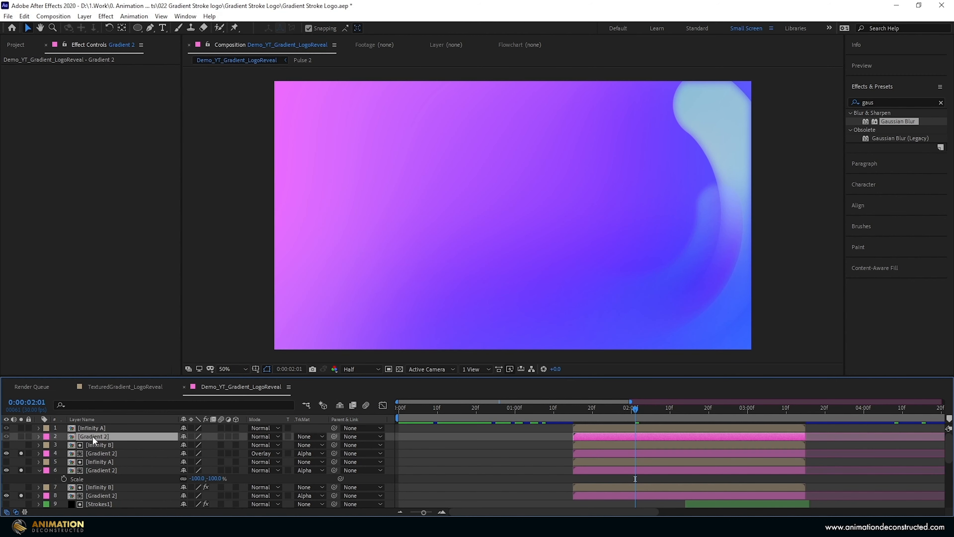
pyautogui.click(7, 436)
pyautogui.click(20, 437)
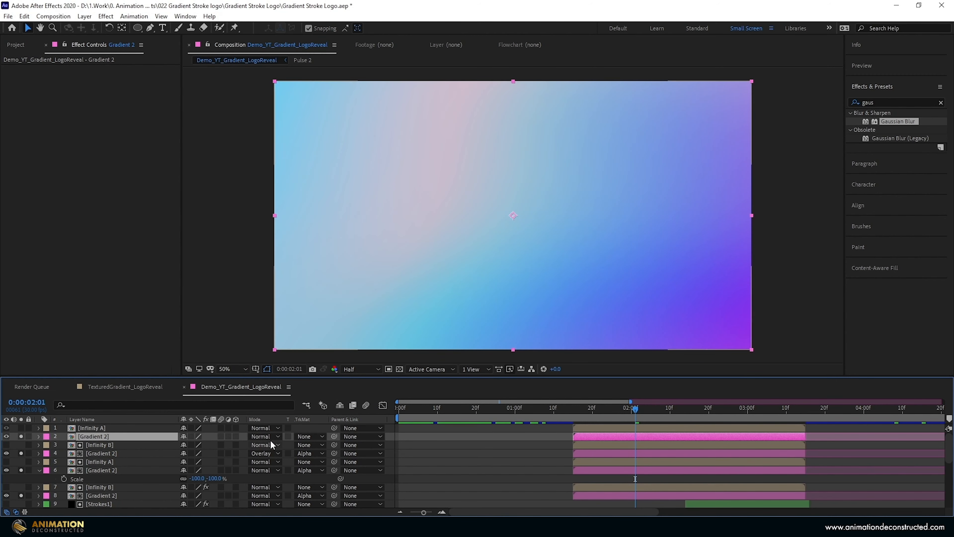
pyautogui.click(309, 436)
pyautogui.click(338, 462)
# - Set the topmost Gradient 2 layer's scale to -100% and its blending mode to Overlay
pyautogui.press('s')
pyautogui.click(198, 444)
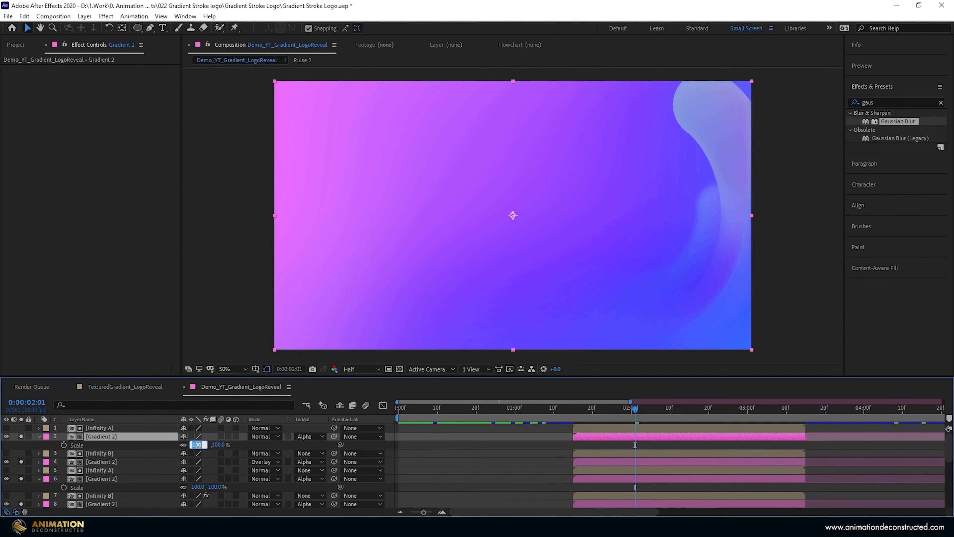
pyautogui.write('-100')
pyautogui.press('Return')
pyautogui.click(264, 436)
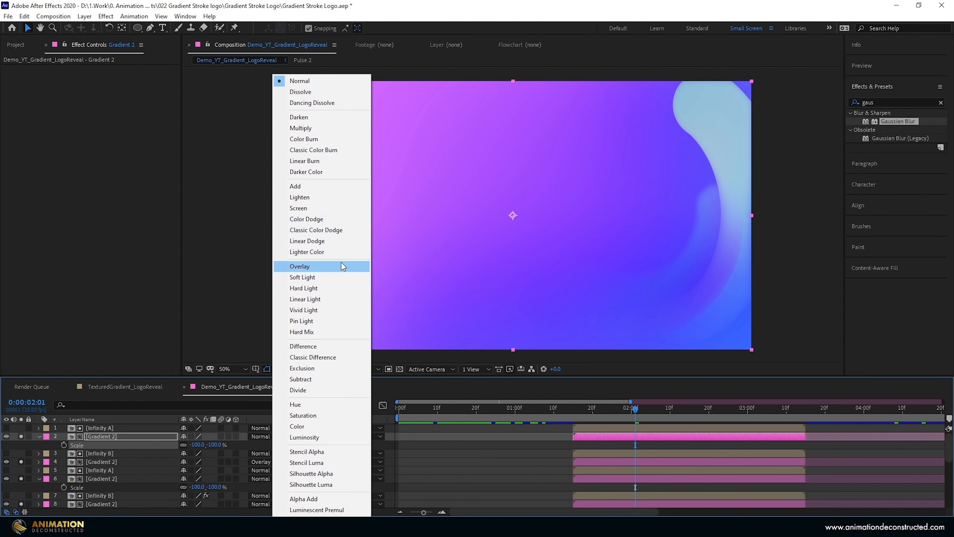
pyautogui.click(342, 262)
# - Preview the matted infinity strokes from 0:00:01:15 and turn off solo for all layers
pyautogui.moveTo(631, 402)
pyautogui.mouseDown()
pyautogui.moveTo(571, 402)
pyautogui.moveTo(619, 402)
pyautogui.mouseUp()
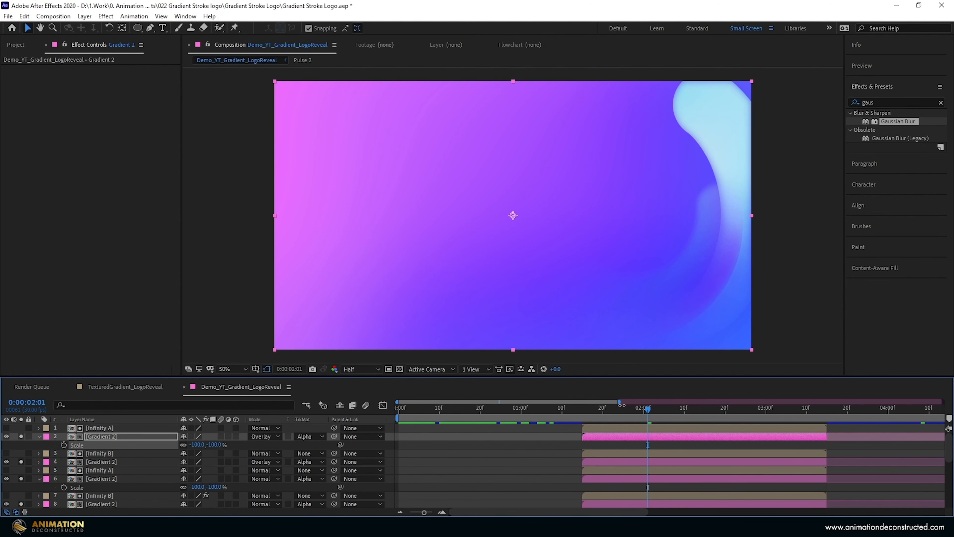
pyautogui.click(584, 407)
pyautogui.press('space')
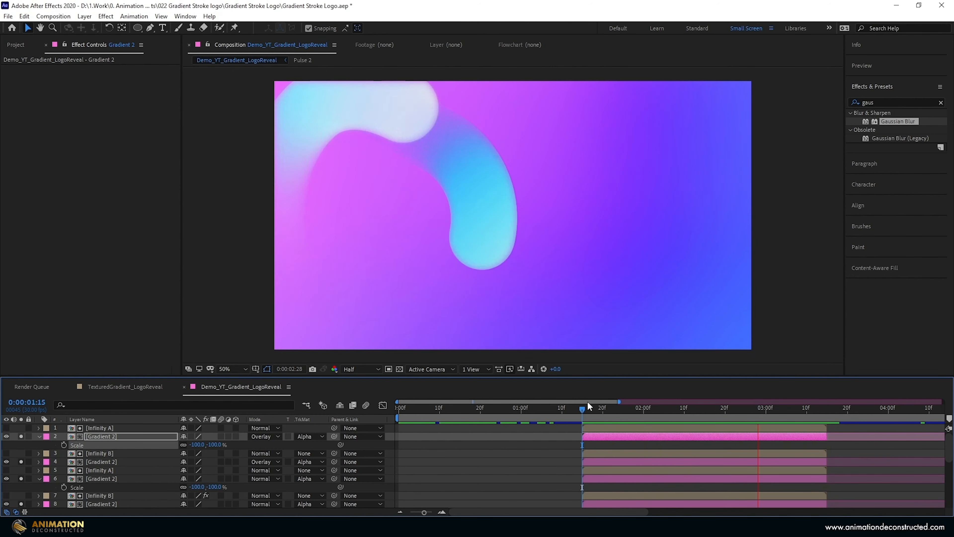
pyautogui.press('space')
pyautogui.click(20, 436)
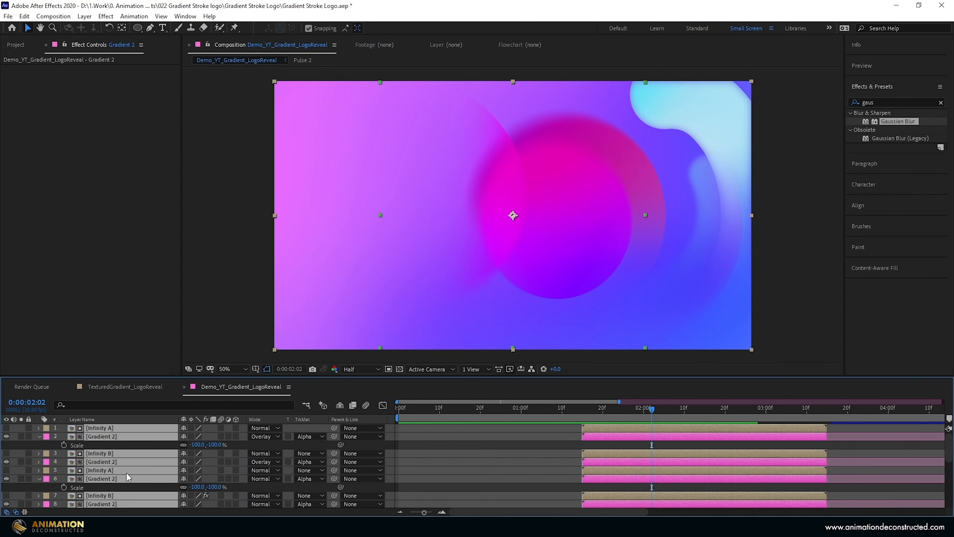
pyautogui.scroll(-4, 120, 472)
pyautogui.scroll(2, 94, 457)
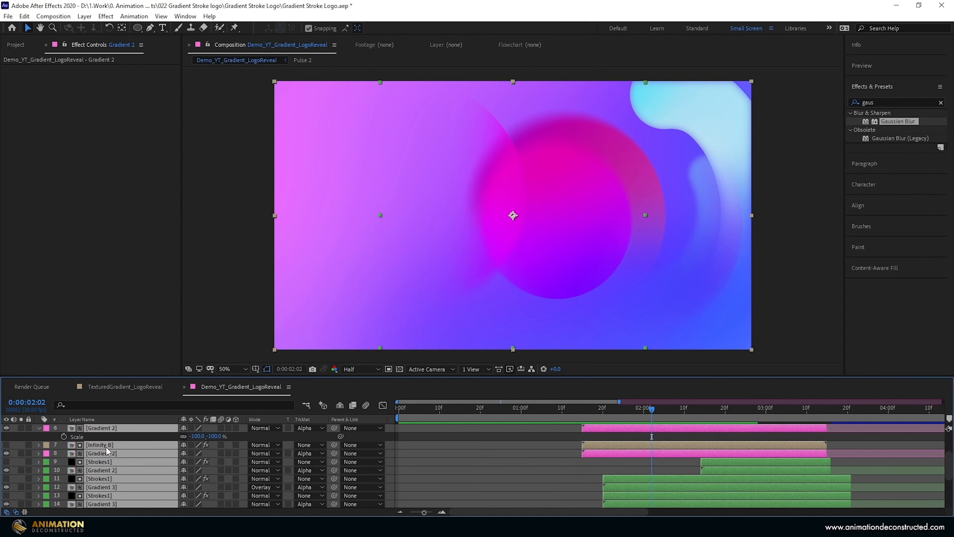
# - Copy the Gaussian Blur from the lowest Infinity B layer onto the lower Infinity A matte layer
pyautogui.click(148, 428)
pyautogui.scroll(2, 165, 477)
pyautogui.scroll(-1, 591, 476)
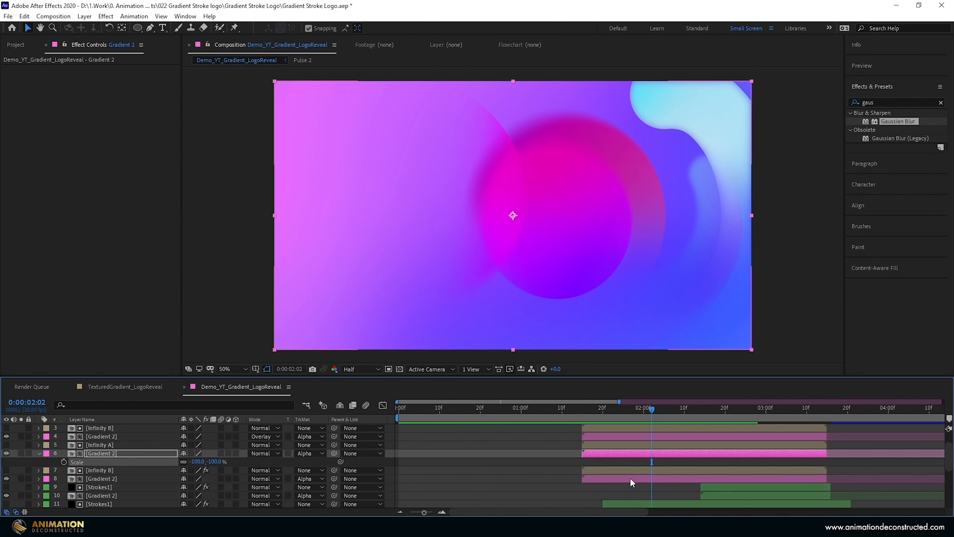
pyautogui.click(630, 479)
pyautogui.hotkey('ctrl', 'Up')
pyautogui.click(41, 70)
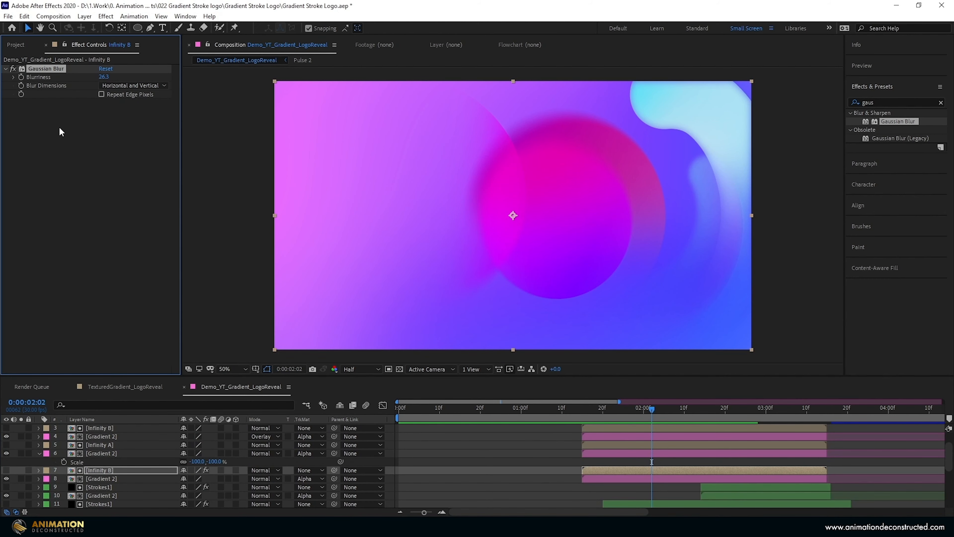
pyautogui.click(97, 444)
pyautogui.hotkey('ctrl', 'v')
# - Paste the Gaussian Blur onto the upper Infinity B matte layer and preview the composition from the start
pyautogui.scroll(1, 94, 473)
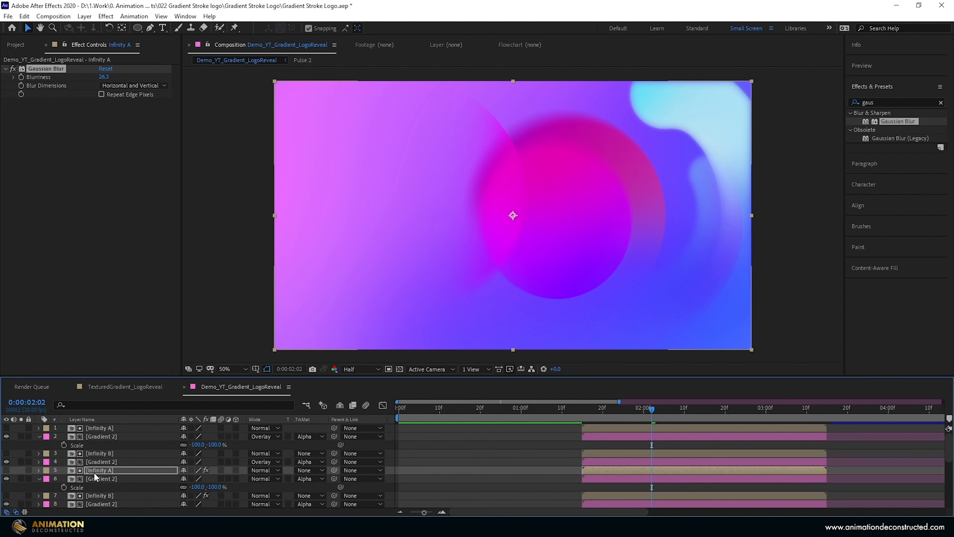
pyautogui.click(93, 453)
pyautogui.hotkey('ctrl', 'v')
pyautogui.click(99, 428)
pyautogui.hotkey('ctrl', 'v')
pyautogui.moveTo(610, 408); pyautogui.dragTo(450, 407)
pyautogui.press('Home')
pyautogui.press('space')
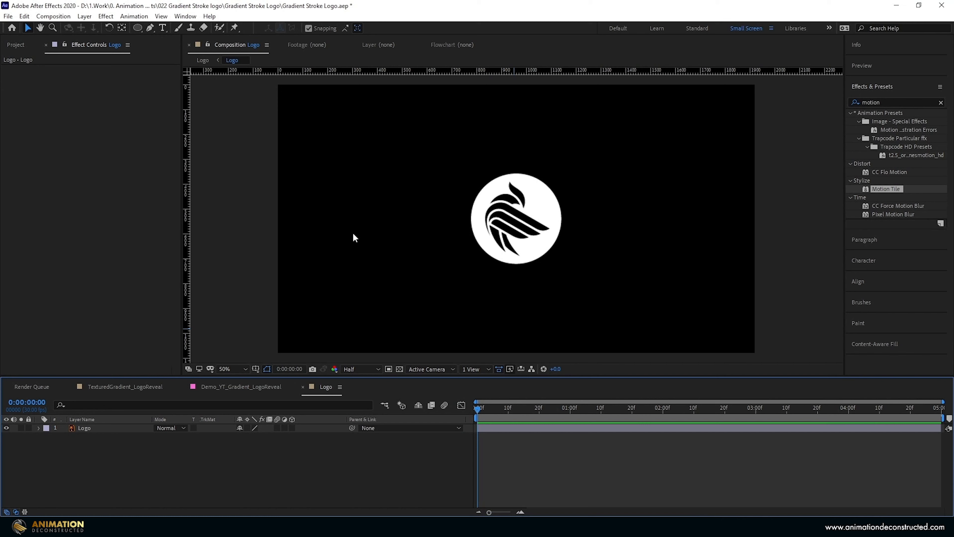
# - Compare the logo artwork in the Logo composition with the logo styling in TexturedGradient_LogoReveal
pyautogui.click(510, 193)
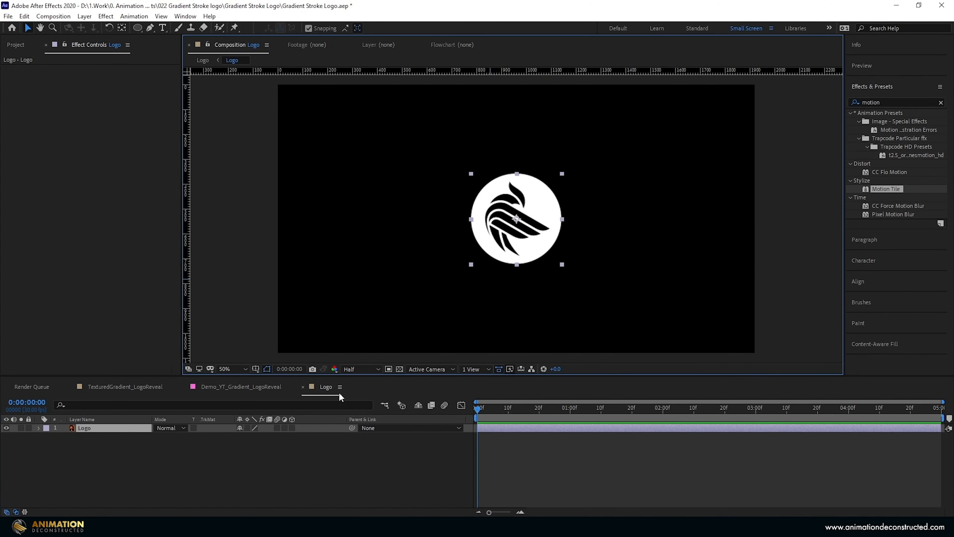
pyautogui.click(77, 472)
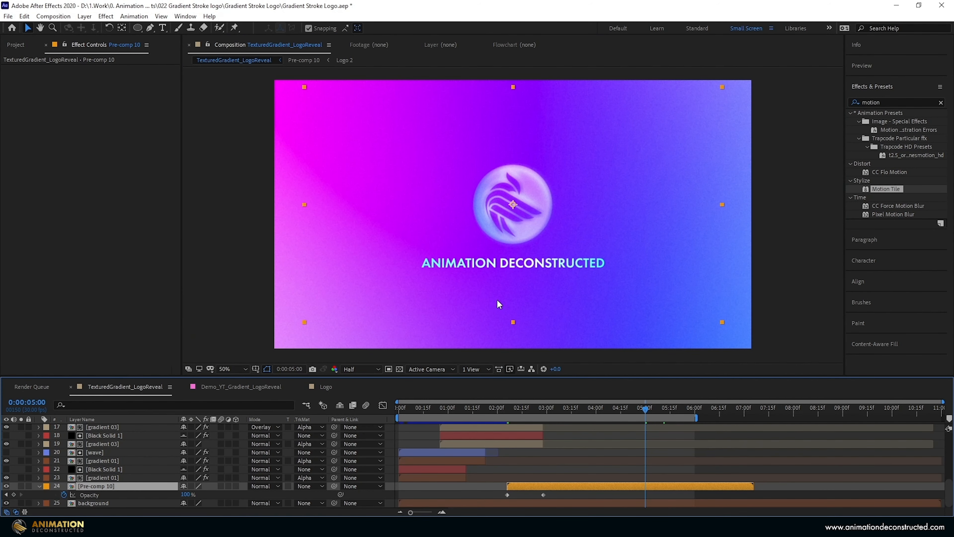
pyautogui.click(318, 387)
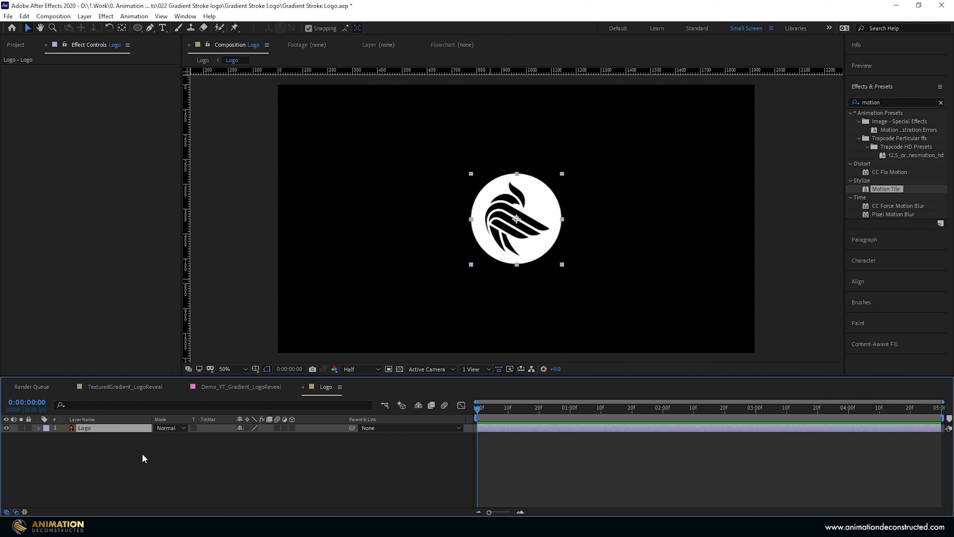
# - Add the Gradient 4 composition beneath the Logo layer in the Logo composition
pyautogui.click(82, 460)
pyautogui.click(15, 44)
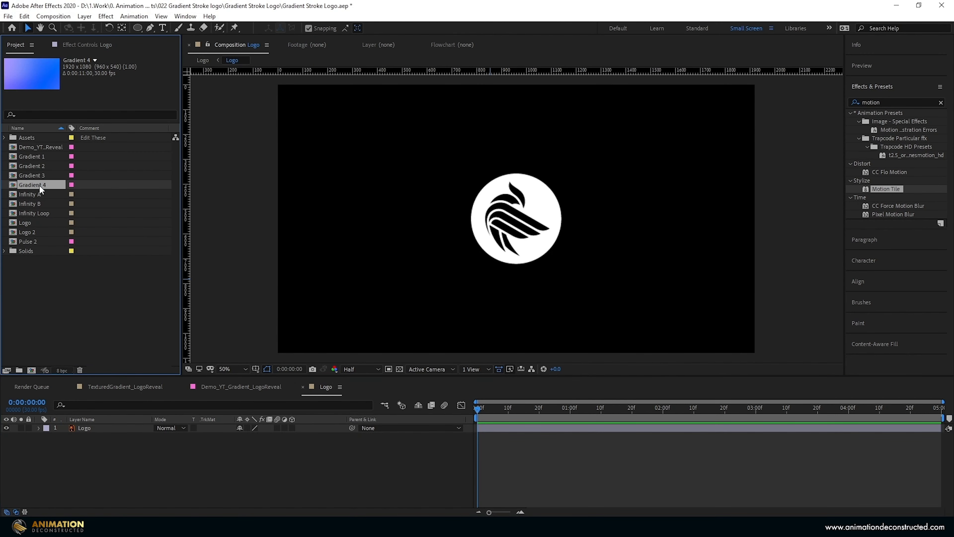
pyautogui.moveTo(39, 190); pyautogui.dragTo(151, 483)
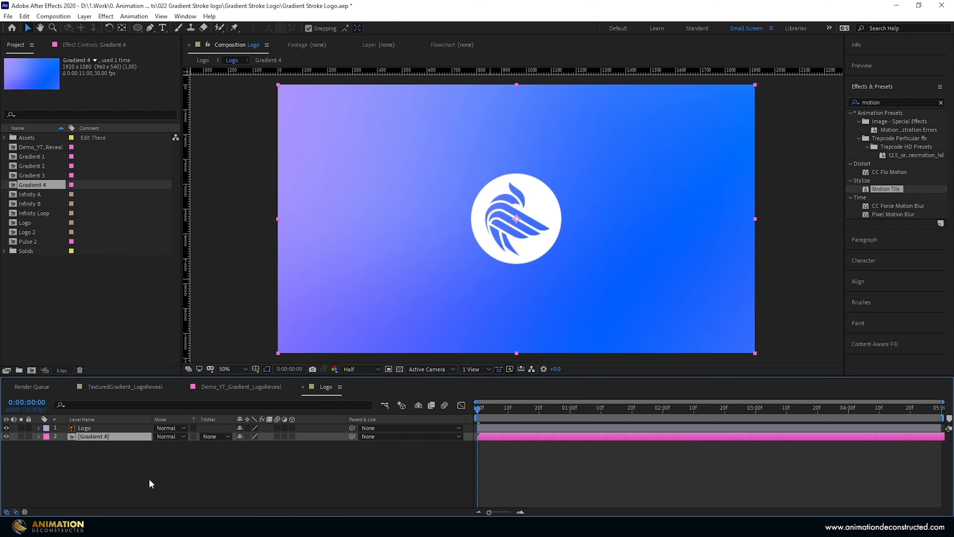
# - Apply Motion Tile to the Gradient 4 layer with Tile Width 50 and Mirror Edges enabled
pyautogui.click(889, 100)
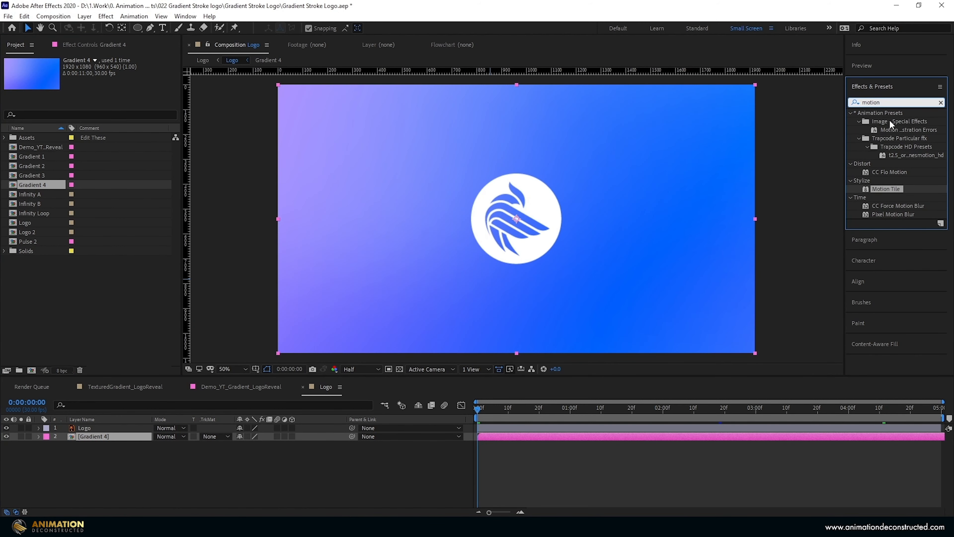
pyautogui.doubleClick(887, 188)
pyautogui.write('50')
pyautogui.press('Return')
pyautogui.click(101, 120)
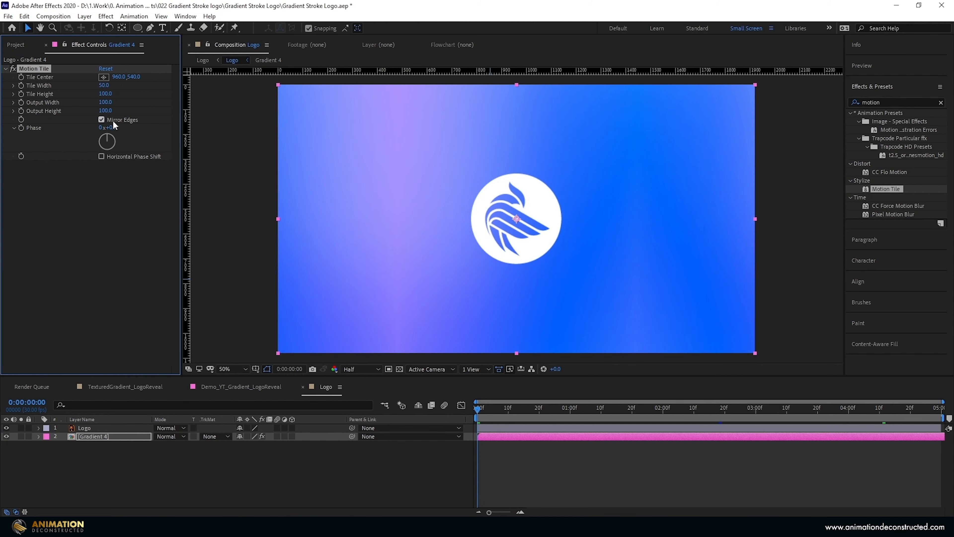
# - Shift the Gradient 4 layer earlier so it ends with the composition, and preview the gradient motion
pyautogui.moveTo(928, 436); pyautogui.dragTo(761, 431)
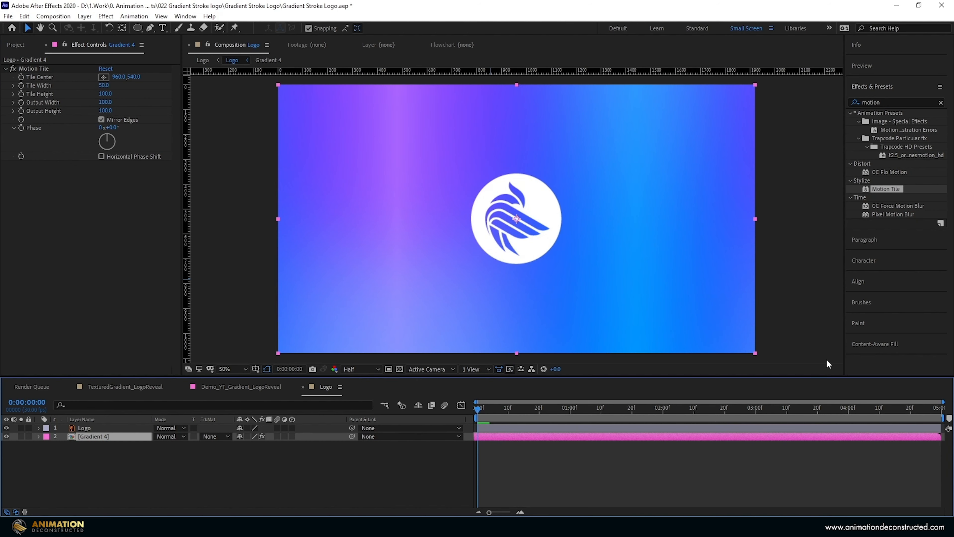
pyautogui.press('space')
pyautogui.press('space')
# - Keyframe Motion Tile's Tile Center from about 466, 540 at the start to a point farther left at the composition's end
pyautogui.click(34, 68)
pyautogui.moveTo(517, 218); pyautogui.dragTo(393, 218)
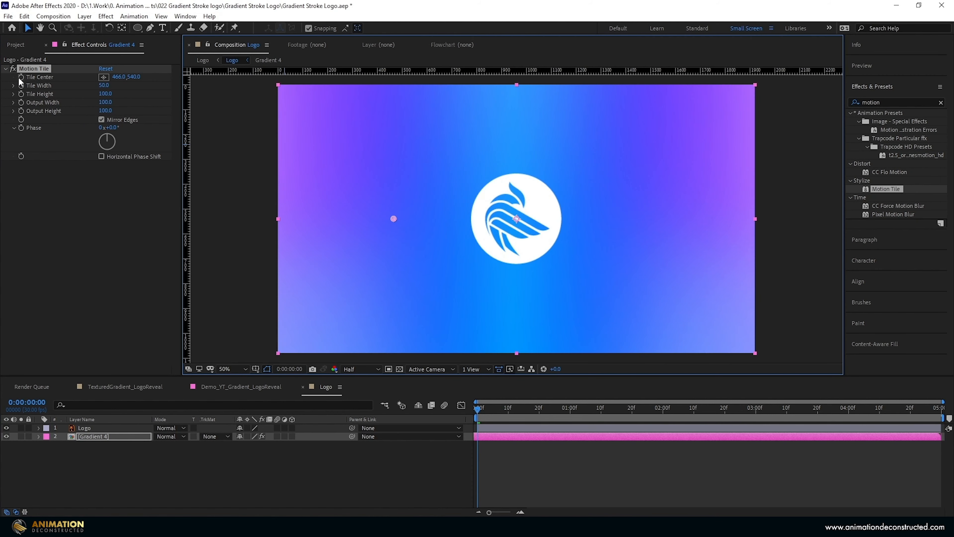
pyautogui.moveTo(905, 413); pyautogui.dragTo(940, 410)
pyautogui.scroll(-2, 455, 218)
pyautogui.moveTo(455, 219); pyautogui.dragTo(336, 218)
pyautogui.moveTo(673, 409); pyautogui.dragTo(475, 408)
# - Duplicate the Logo layer and use the lower copy as the alpha matte for Gradient 4
pyautogui.click(92, 428)
pyautogui.hotkey('ctrl', 'd')
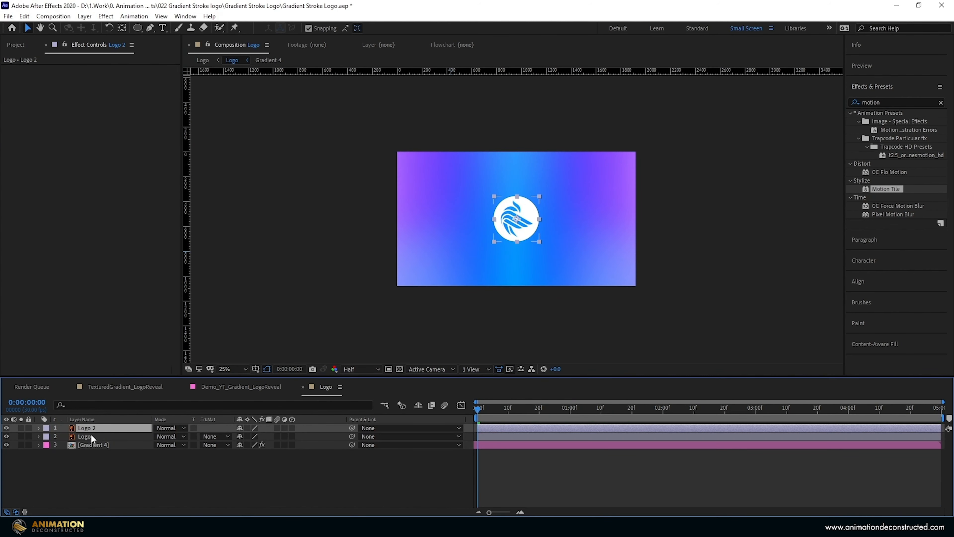
pyautogui.click(87, 444)
pyautogui.click(214, 445)
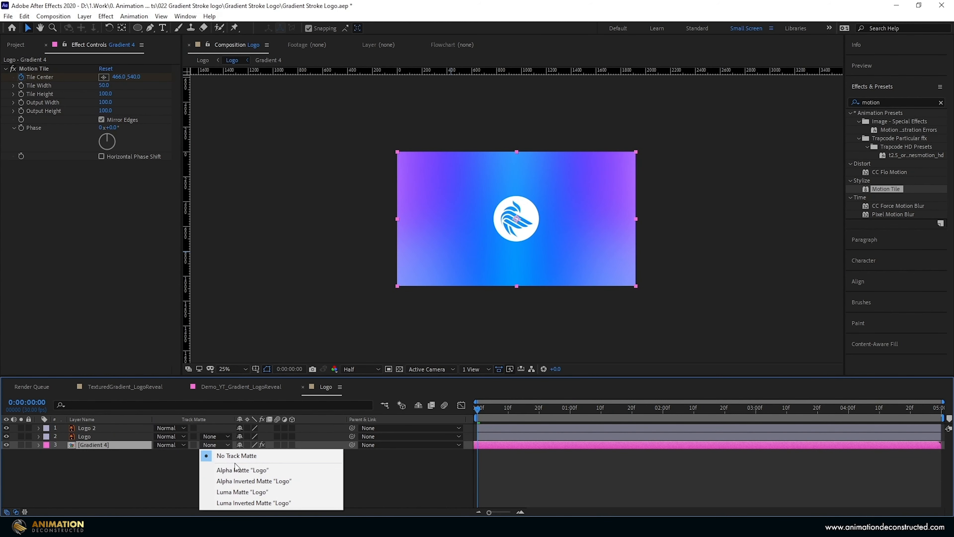
pyautogui.click(241, 468)
# - Hide the Logo 2 layer and preview the gradient-filled logo
pyautogui.click(7, 430)
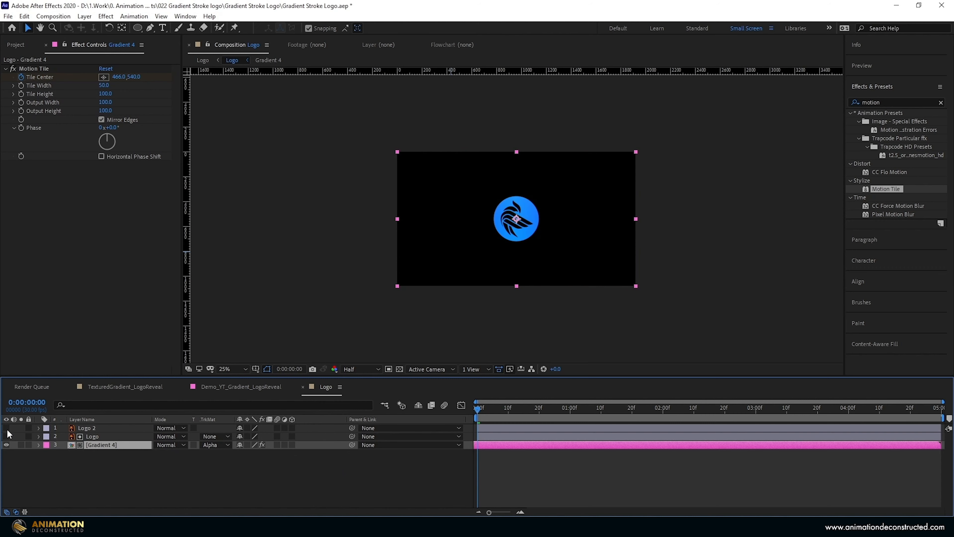
pyautogui.scroll(2, 435, 207)
pyautogui.moveTo(505, 410); pyautogui.dragTo(331, 420)
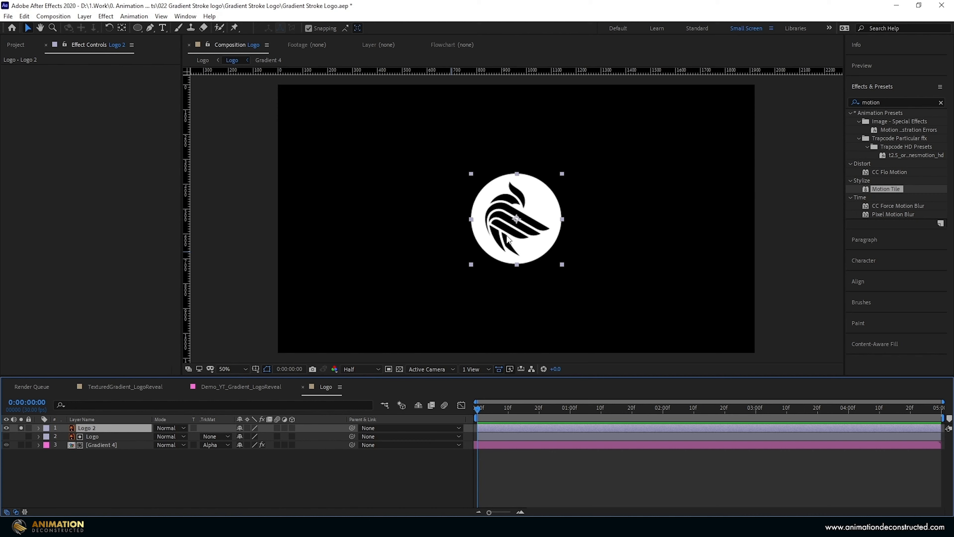
# - Apply the Vegas effect to the Logo 2 layer and set its Segments to 1
pyautogui.click(900, 102)
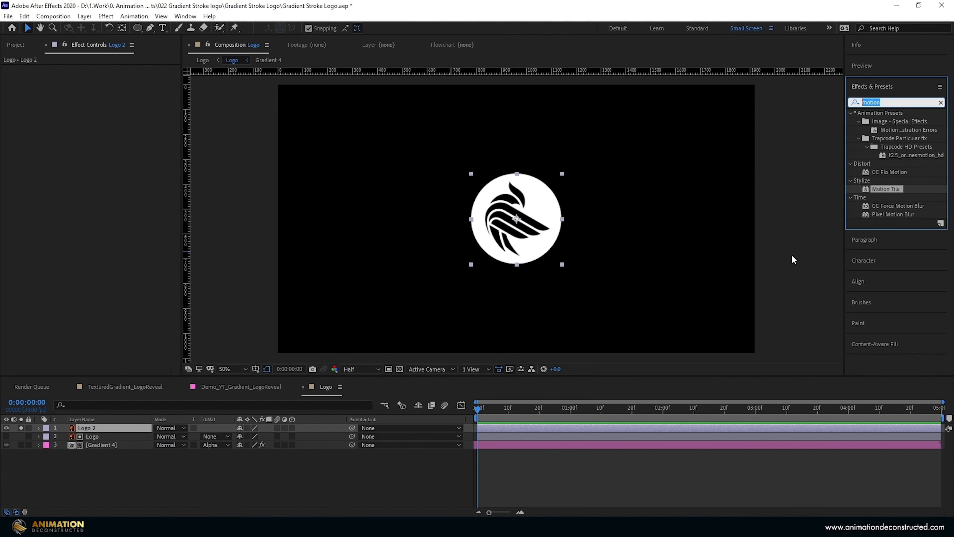
pyautogui.write('vegas')
pyautogui.moveTo(879, 122); pyautogui.dragTo(120, 114)
pyautogui.click(101, 110)
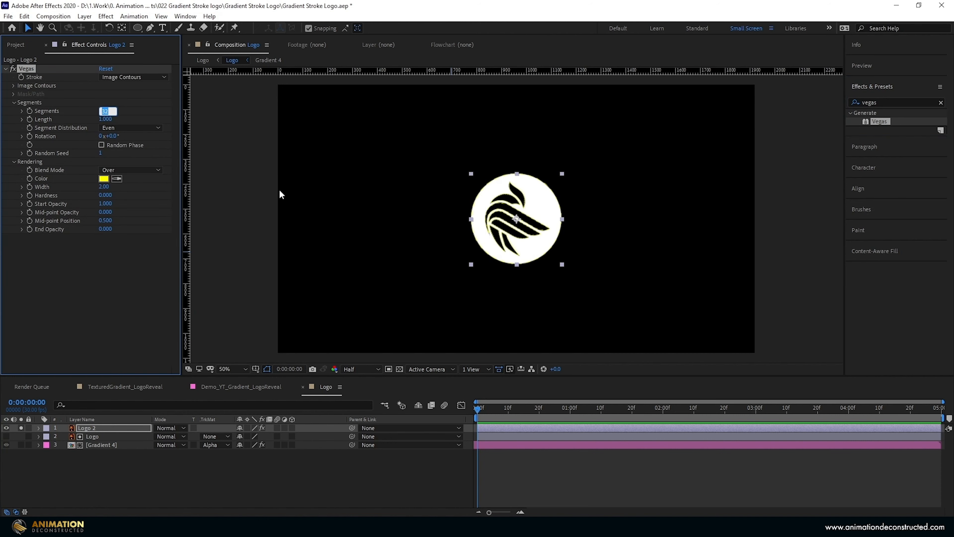
pyautogui.write('1')
pyautogui.press('Return')
# - Set the Vegas Blend Mode to Transparent and its stroke color to white (FFFFFF)
pyautogui.click(129, 169)
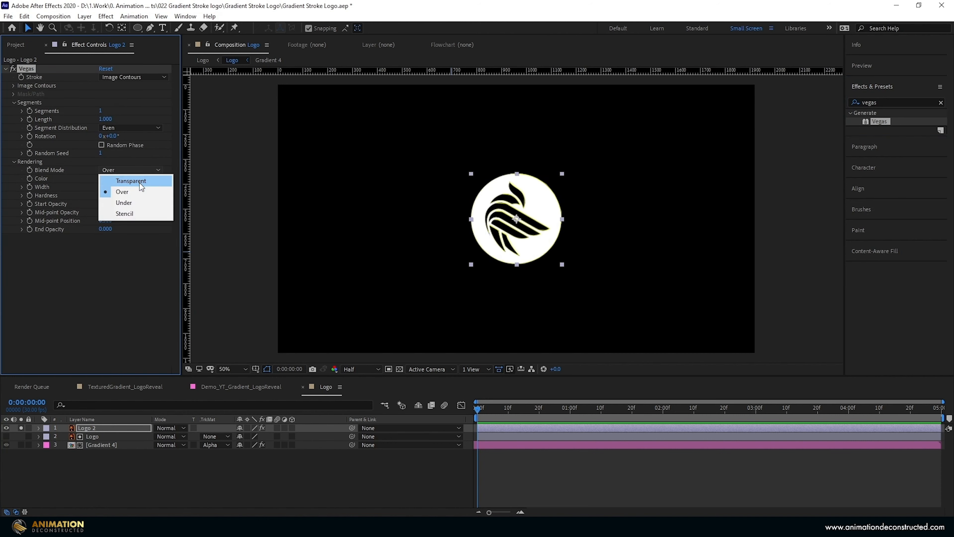
pyautogui.click(132, 180)
pyautogui.click(104, 178)
pyautogui.write('FFFFFF')
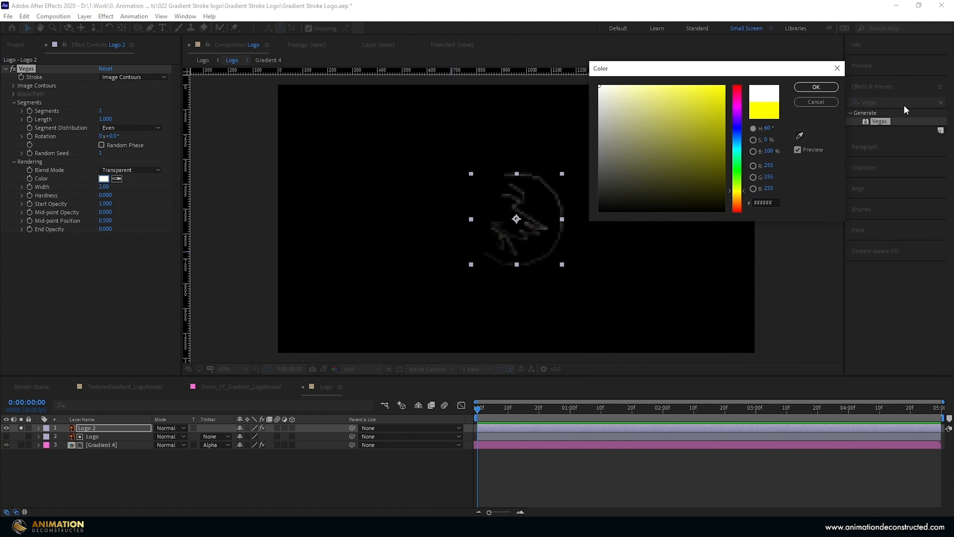
pyautogui.click(816, 87)
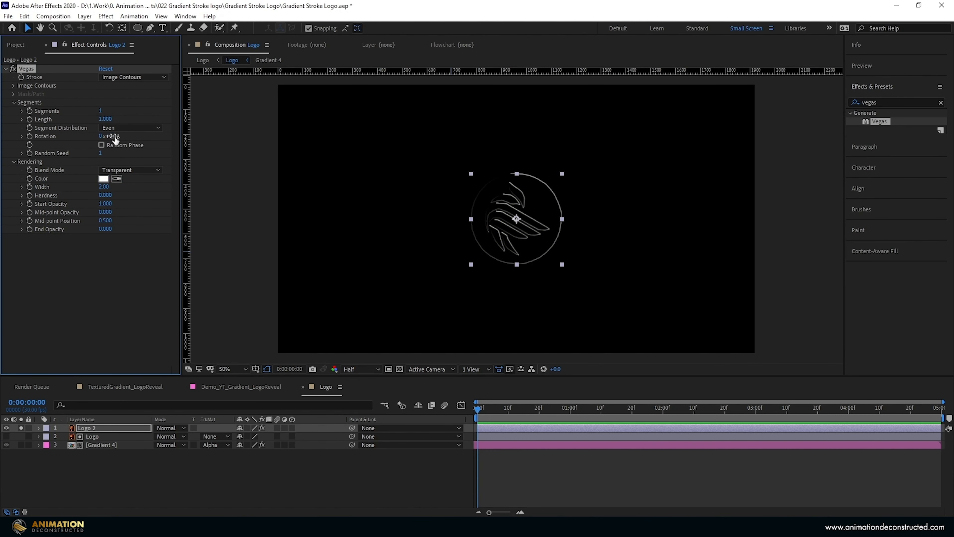
# - Test the Vegas Rotation, undo that change, and set the segment Length to 0.5
pyautogui.moveTo(116, 139); pyautogui.dragTo(169, 139)
pyautogui.hotkey('ctrl', 'z')
pyautogui.click(107, 119)
pyautogui.write('.5')
pyautogui.press('Return')
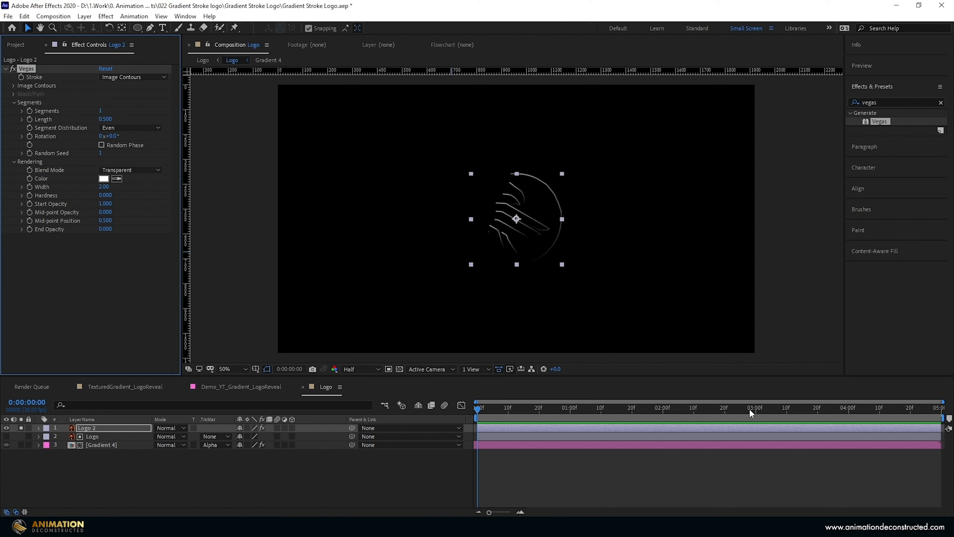
# - Keyframe the Vegas Length from 0 at 0:00:00:00 to 0.5 at 0:00:03:00
pyautogui.click(756, 413)
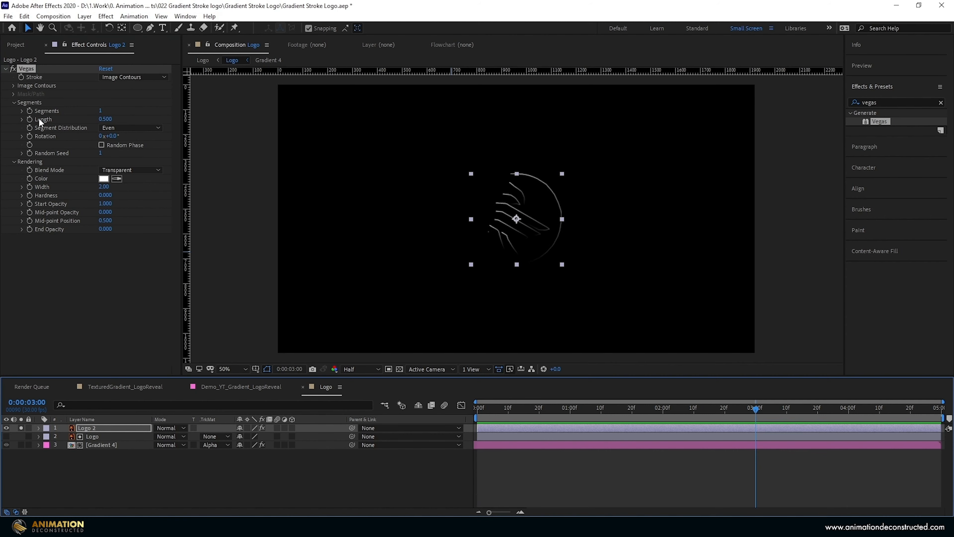
pyautogui.click(29, 119)
pyautogui.press('Home')
pyautogui.click(108, 119)
pyautogui.write('0')
pyautogui.press('Return')
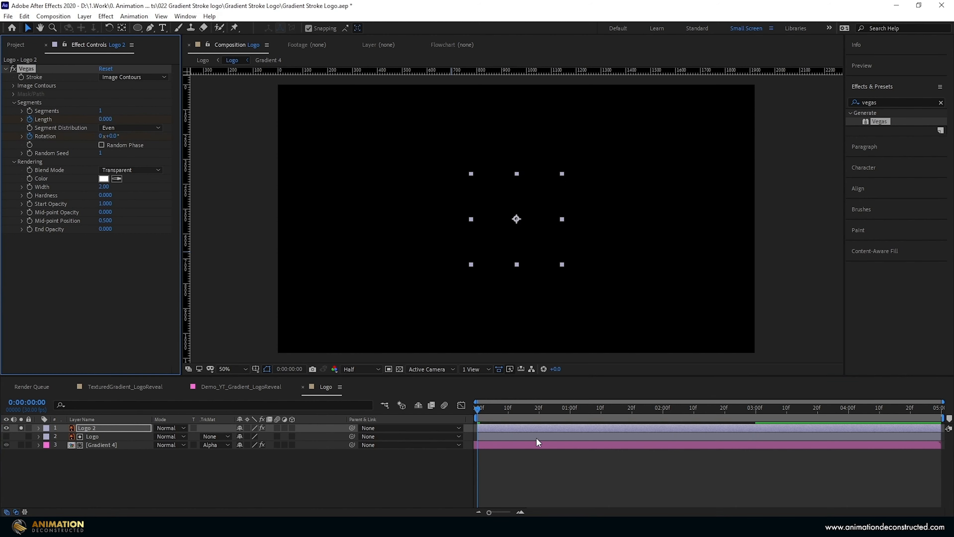
# - Keyframe the Vegas Rotation to 1x+180° at 0:00:04:29
pyautogui.moveTo(497, 404)
pyautogui.mouseDown()
pyautogui.moveTo(645, 434)
pyautogui.moveTo(939, 436)
pyautogui.mouseUp()
pyautogui.moveTo(112, 136); pyautogui.dragTo(319, 179)
pyautogui.click(100, 136)
pyautogui.write('1')
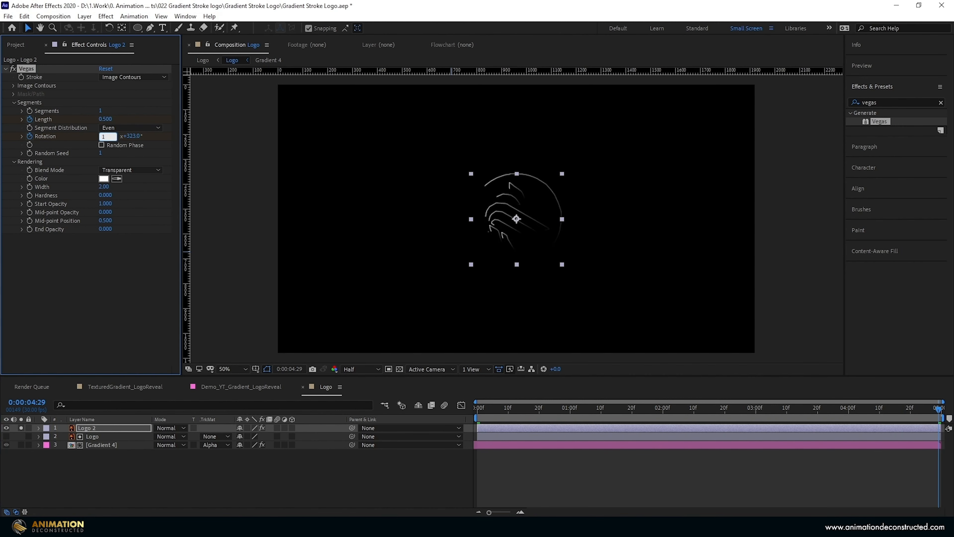
pyautogui.press('Tab')
pyautogui.write('1')
pyautogui.press('Return')
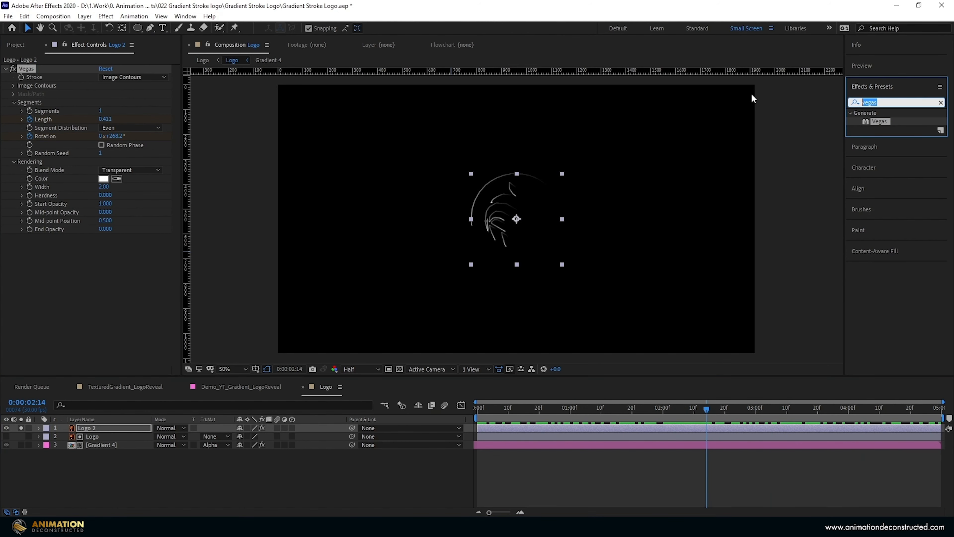
# - Add a Gaussian Blur to the Logo 2 layer and set its Blurriness to 70
pyautogui.write('gaus')
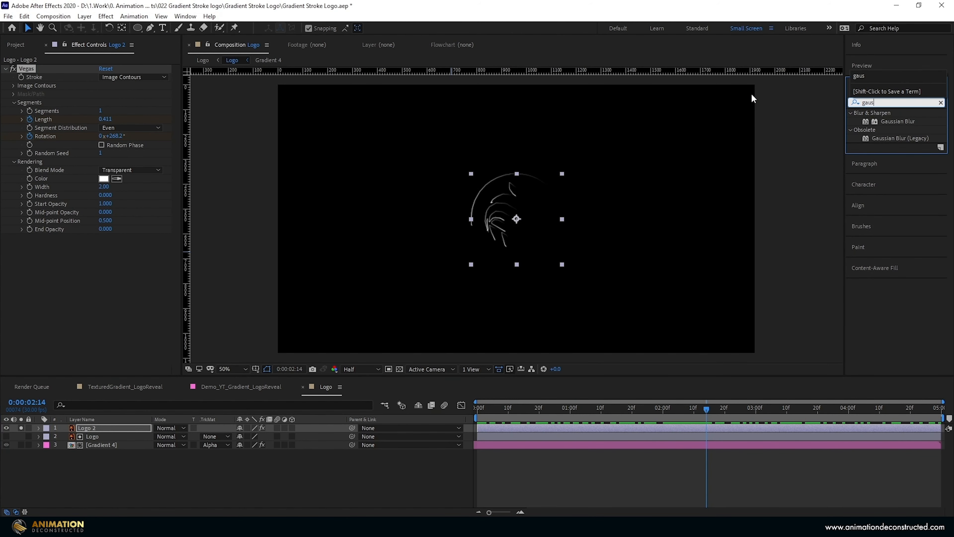
pyautogui.moveTo(104, 245); pyautogui.dragTo(217, 245)
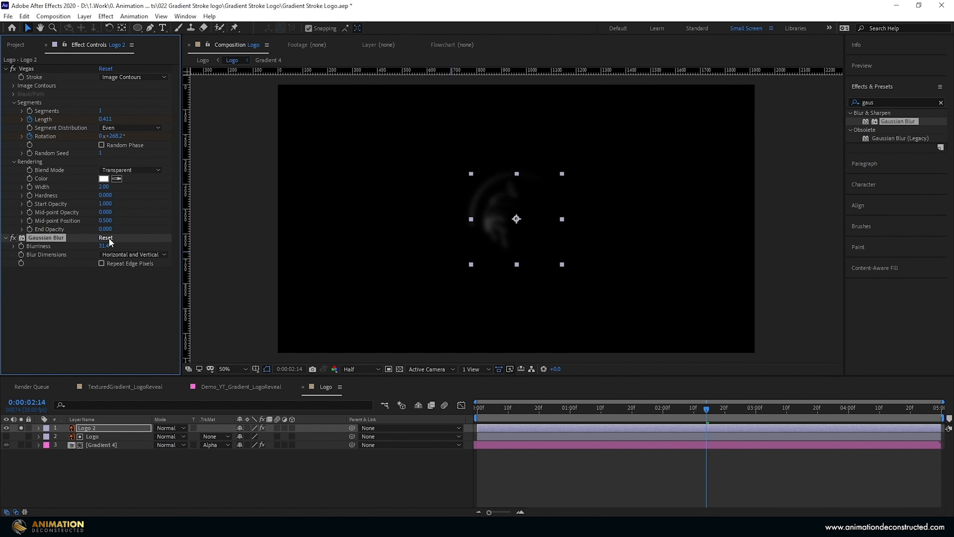
pyautogui.click(106, 246)
pyautogui.write('70')
pyautogui.press('Return')
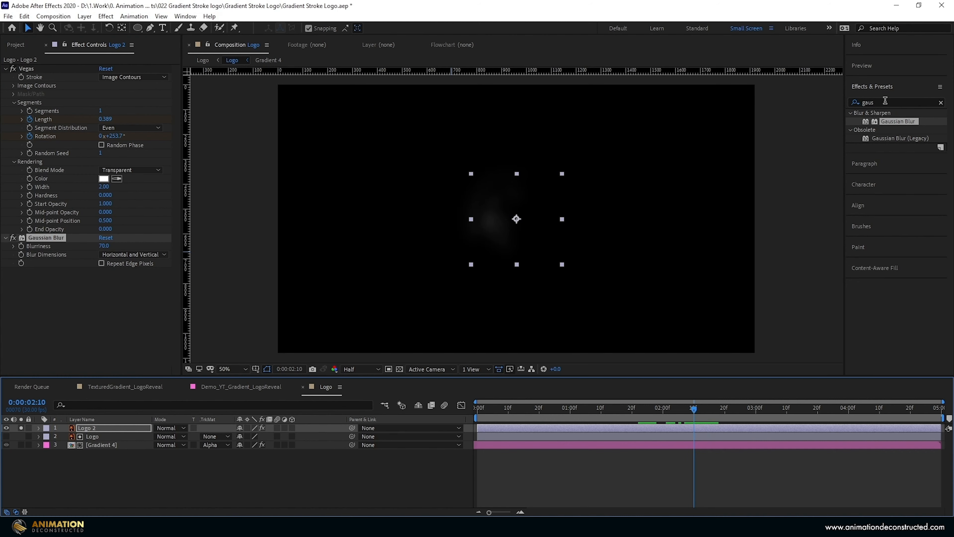
# - Apply Set Matte to the Logo 2 layer so the blurred strokes stay inside the logo shape
pyautogui.click(885, 101)
pyautogui.write('set m')
pyautogui.moveTo(894, 121); pyautogui.dragTo(551, 190)
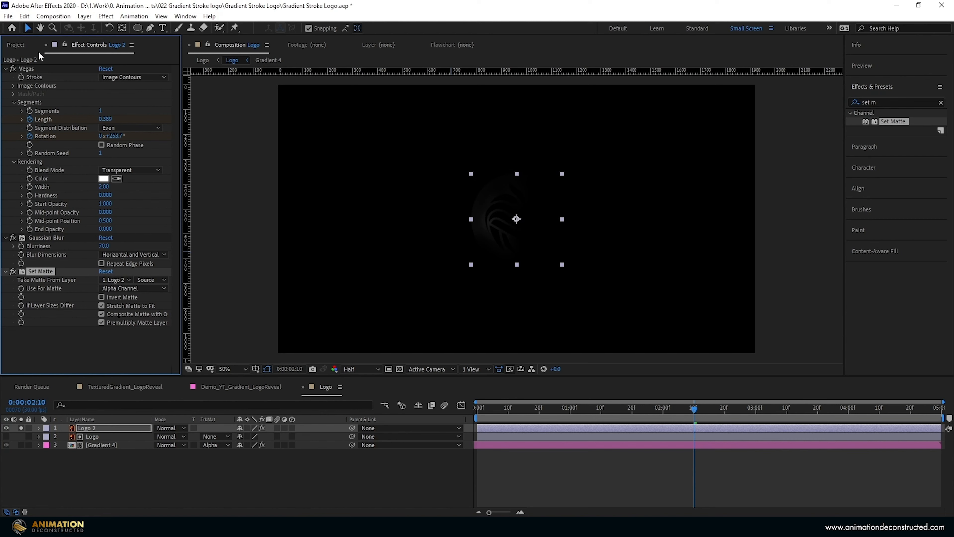
# - Set the Vegas Width to 16, Start Opacity to 0 and Mid-point Opacity to 1, and scrub through the animation
pyautogui.click(26, 69)
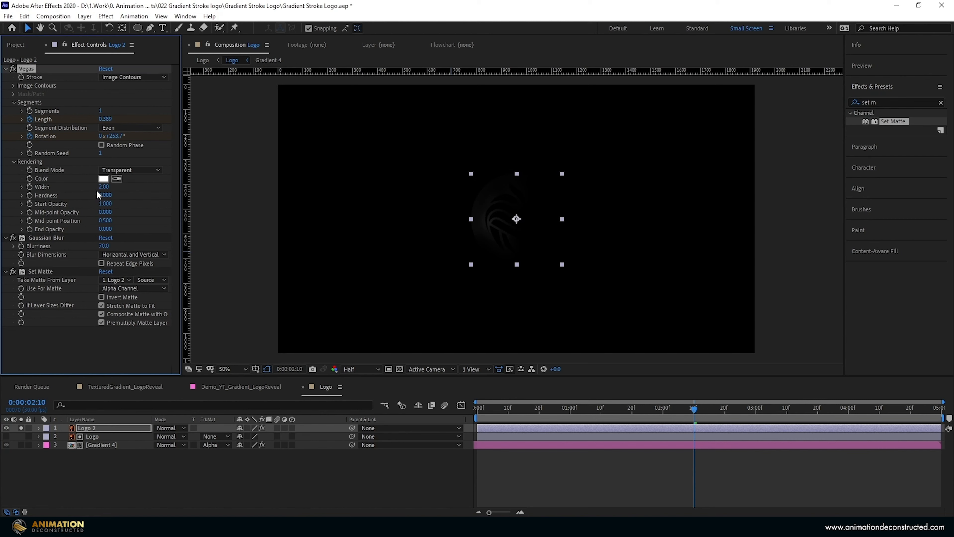
pyautogui.moveTo(103, 187); pyautogui.dragTo(2, 202)
pyautogui.click(104, 186)
pyautogui.write('17')
pyautogui.press('Return')
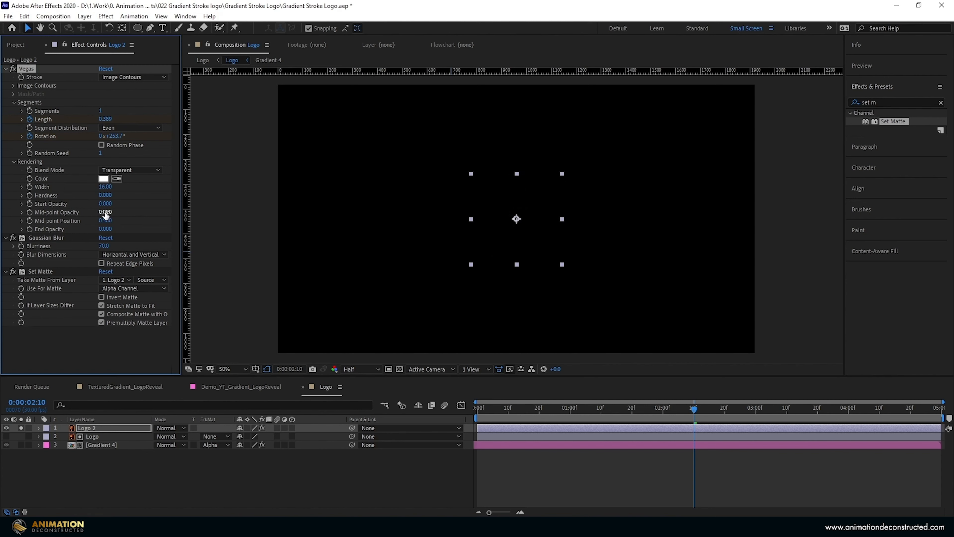
pyautogui.moveTo(102, 212); pyautogui.dragTo(163, 212)
pyautogui.moveTo(504, 408); pyautogui.dragTo(632, 409)
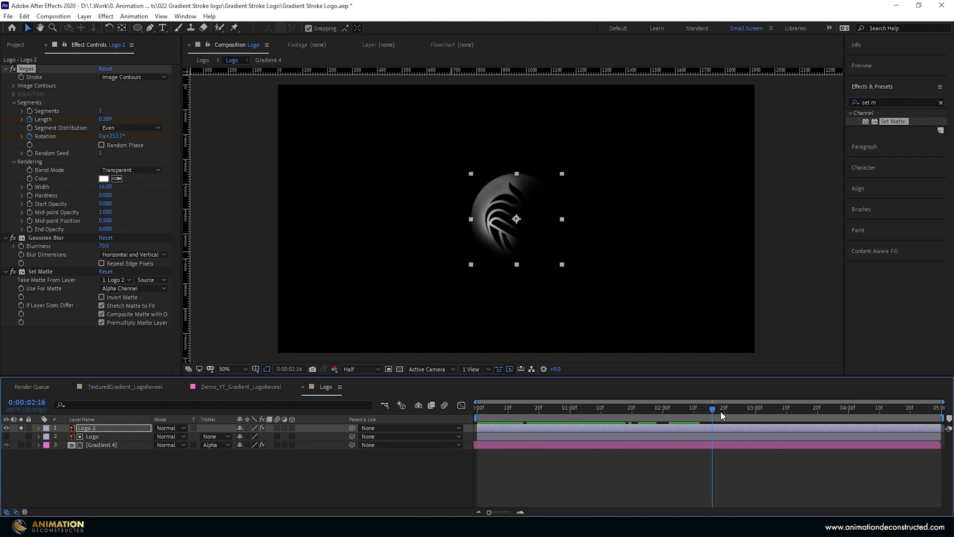
# - Duplicate the Gradient 4 layer with its alpha matte directly beneath Logo 2 and solo the copy
pyautogui.click(106, 445)
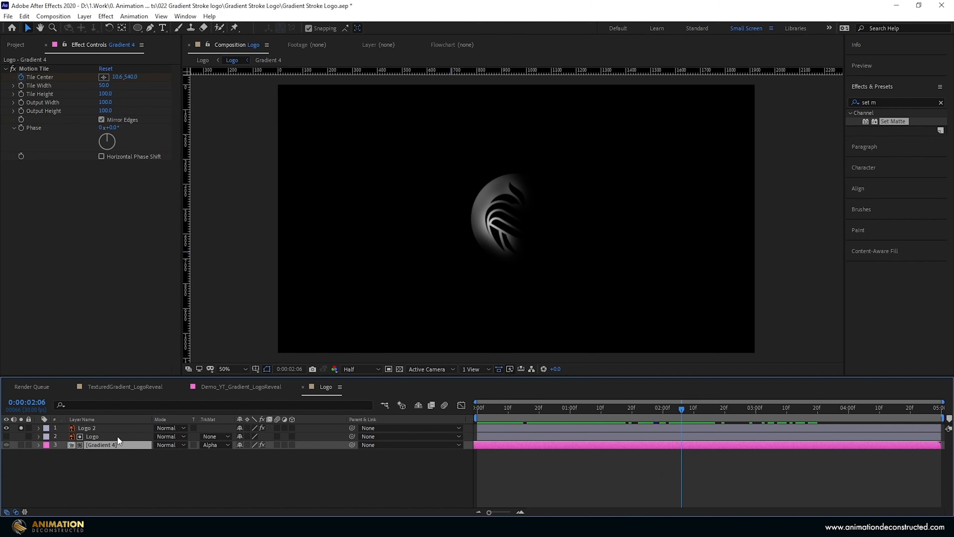
pyautogui.hotkey('ctrl', 'd')
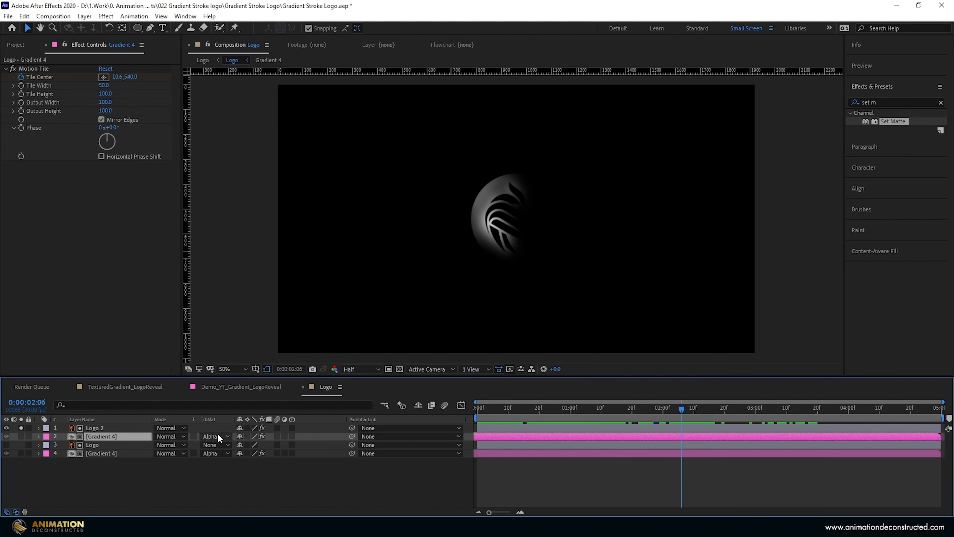
pyautogui.keyDown('alt'); pyautogui.click(21, 436); pyautogui.keyUp('alt')
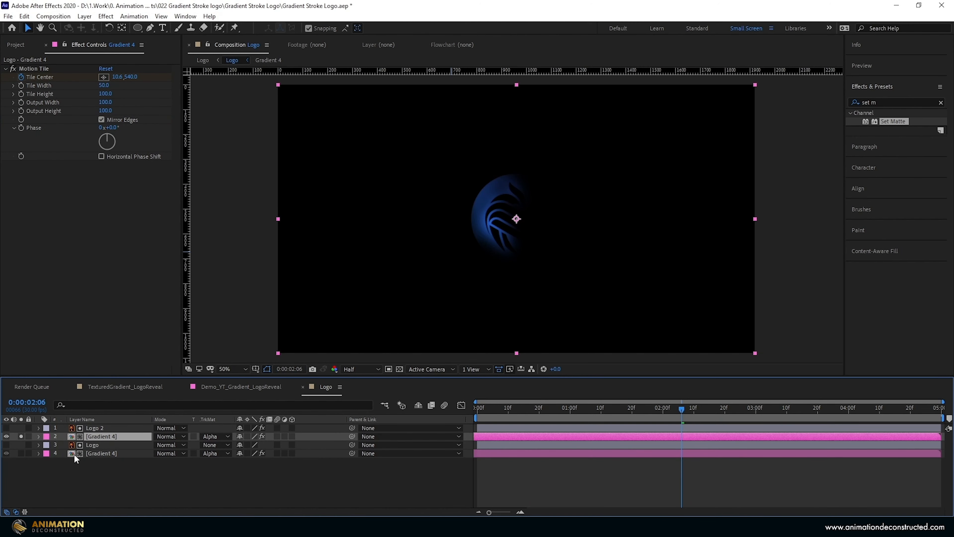
# - Set the upper Gradient 4 layer's blending mode to Add and check it with all layers shown
pyautogui.click(171, 435)
pyautogui.click(203, 187)
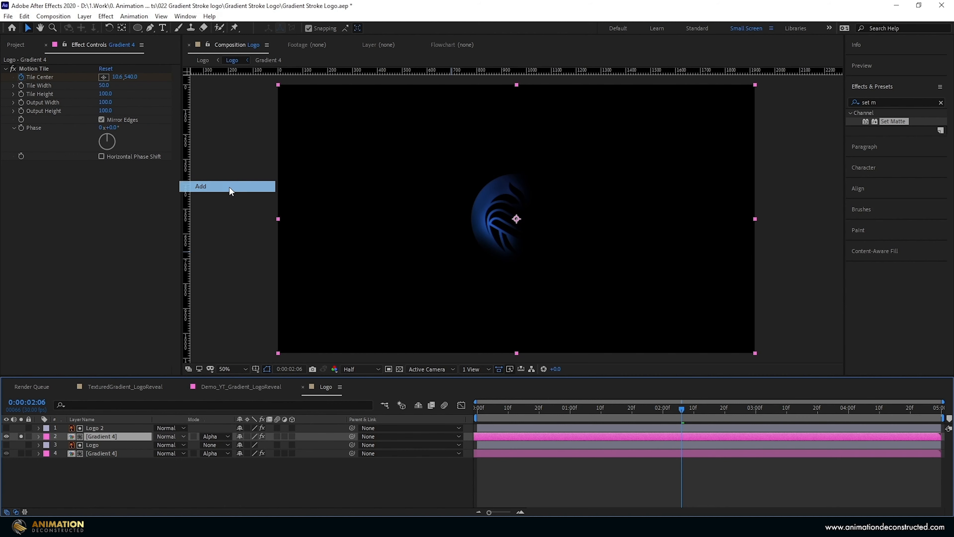
pyautogui.moveTo(681, 408)
pyautogui.mouseDown()
pyautogui.moveTo(558, 426)
pyautogui.moveTo(673, 401)
pyautogui.moveTo(602, 407)
pyautogui.moveTo(665, 408)
pyautogui.mouseUp()
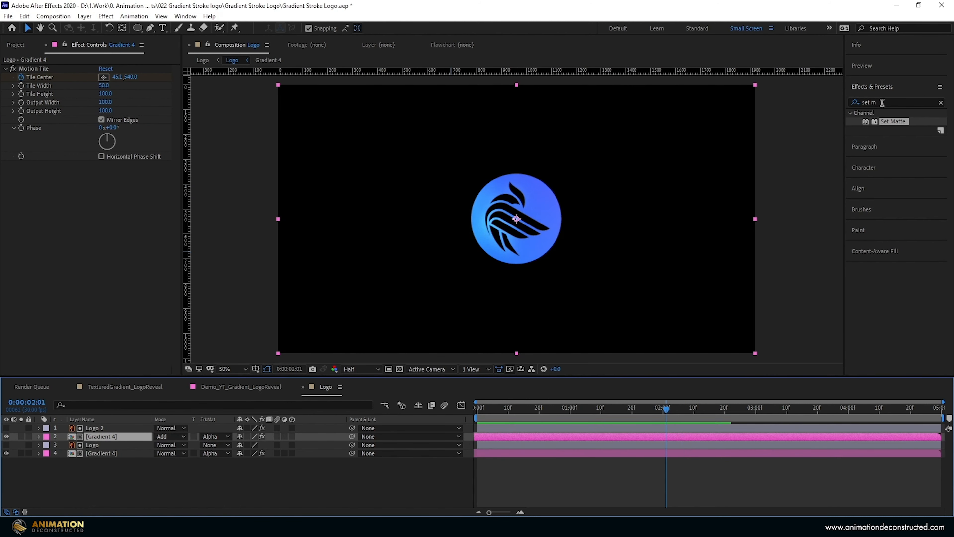
# - Apply CC Composite to the upper Gradient 4 layer and set Composite Original to Add
pyautogui.press('BackSpace')
pyautogui.press('BackSpace')
pyautogui.press('BackSpace')
pyautogui.press('BackSpace')
pyautogui.press('BackSpace')
pyautogui.write('cc com')
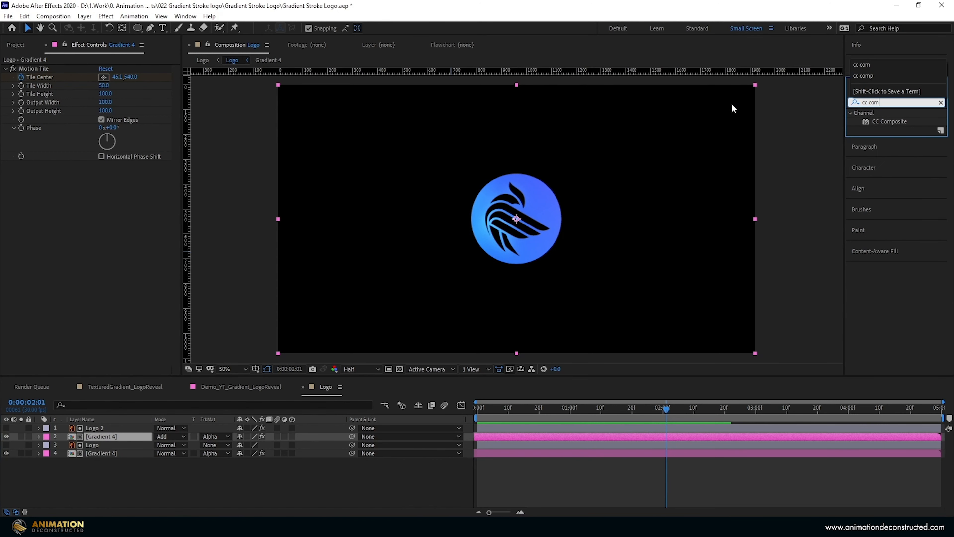
pyautogui.moveTo(889, 121); pyautogui.dragTo(120, 441)
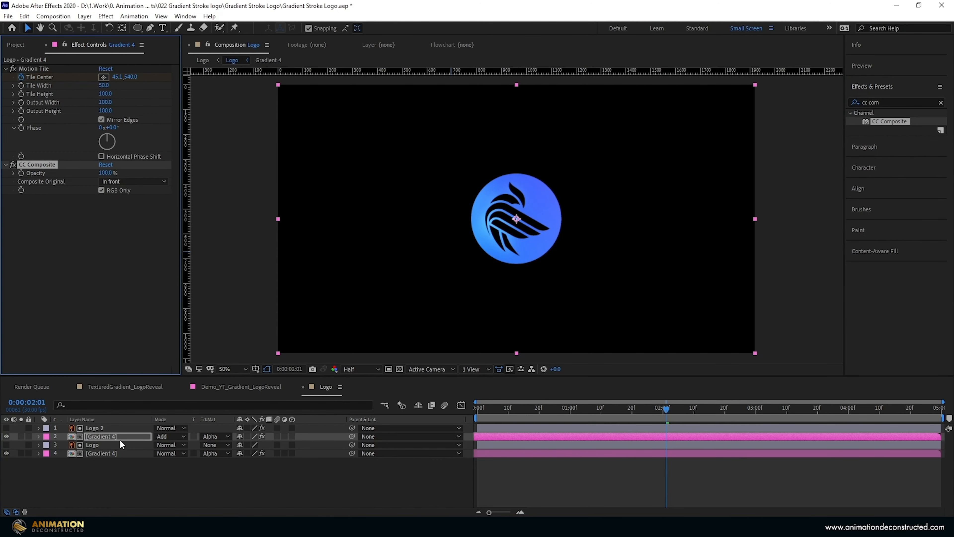
pyautogui.click(115, 181)
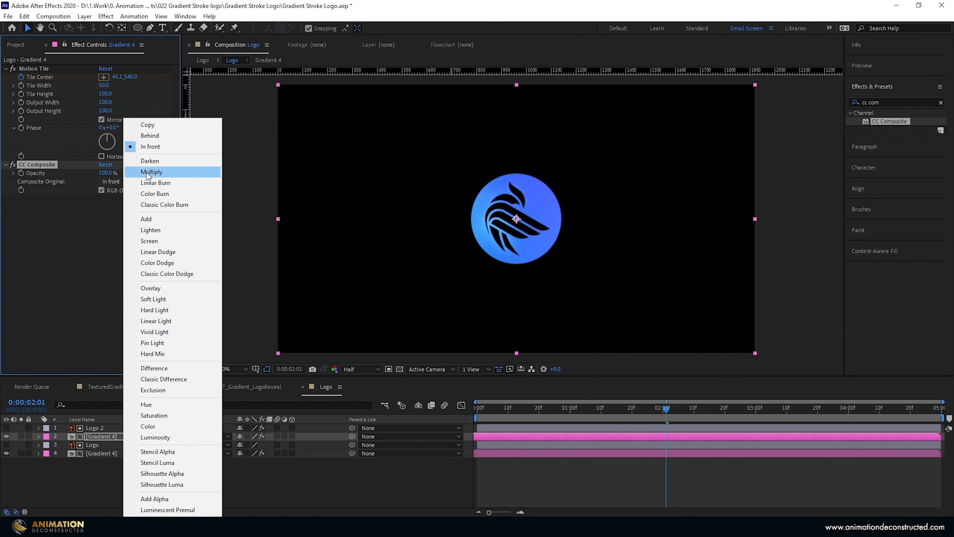
pyautogui.click(146, 219)
# - Add an adjustment layer above all layers in the Logo composition and apply Camera Lens Blur with a Blur Radius of 20
pyautogui.rightClick(95, 484)
pyautogui.moveTo(131, 381)
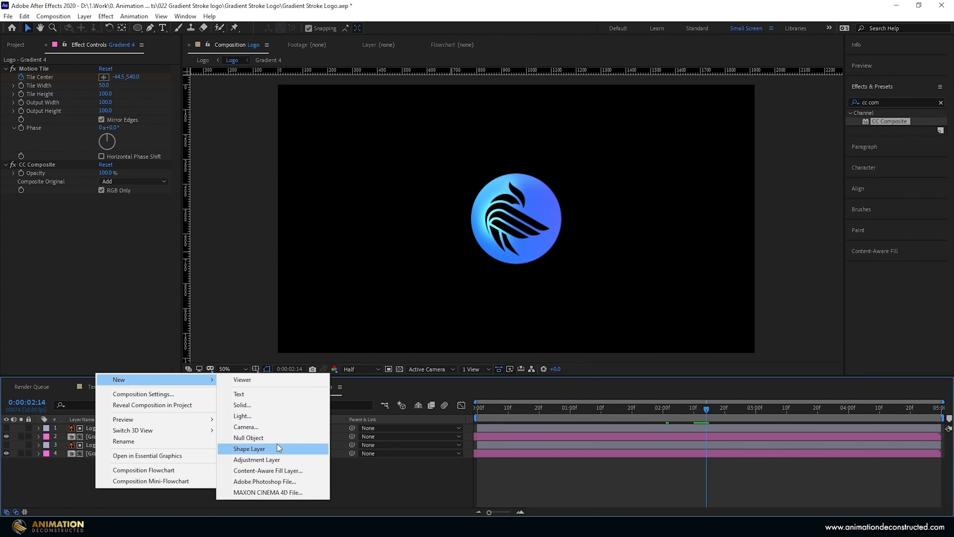
pyautogui.click(275, 458)
pyautogui.hotkey('ctrl', '5')
pyautogui.write('camera')
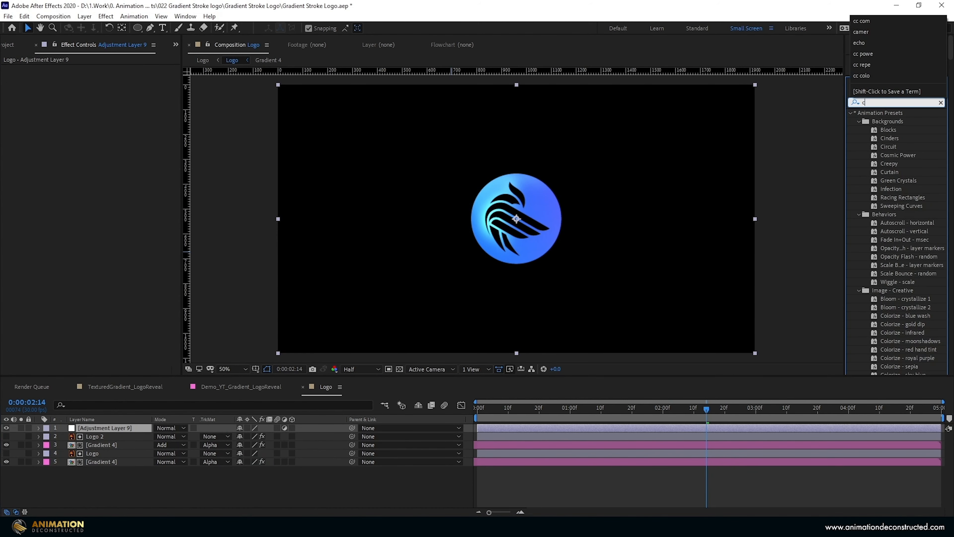
pyautogui.doubleClick(894, 155)
pyautogui.moveTo(103, 77); pyautogui.dragTo(111, 75)
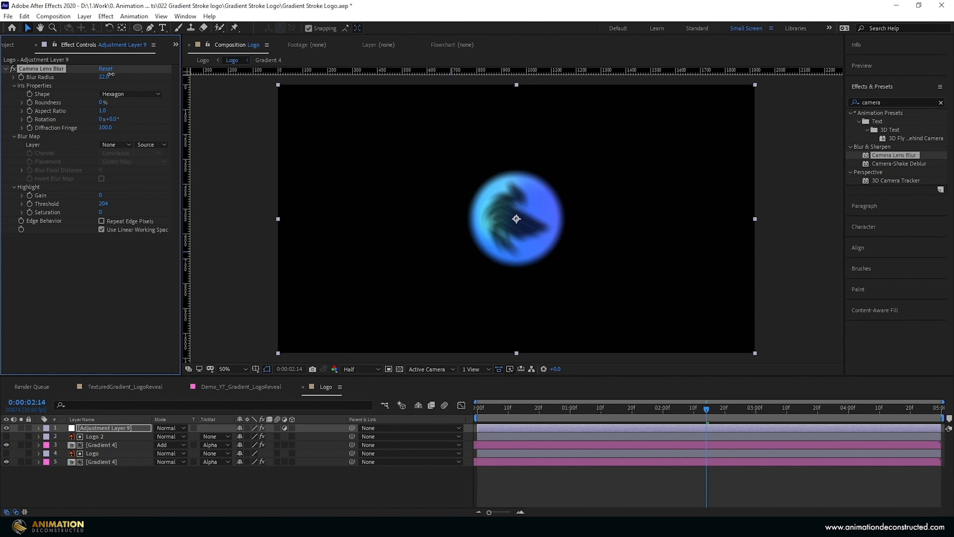
# - Set the blurred adjustment layer's blending mode to Add and its opacity to 50%, and preview the composition from the start
pyautogui.click(170, 428)
pyautogui.click(199, 185)
pyautogui.click(127, 431)
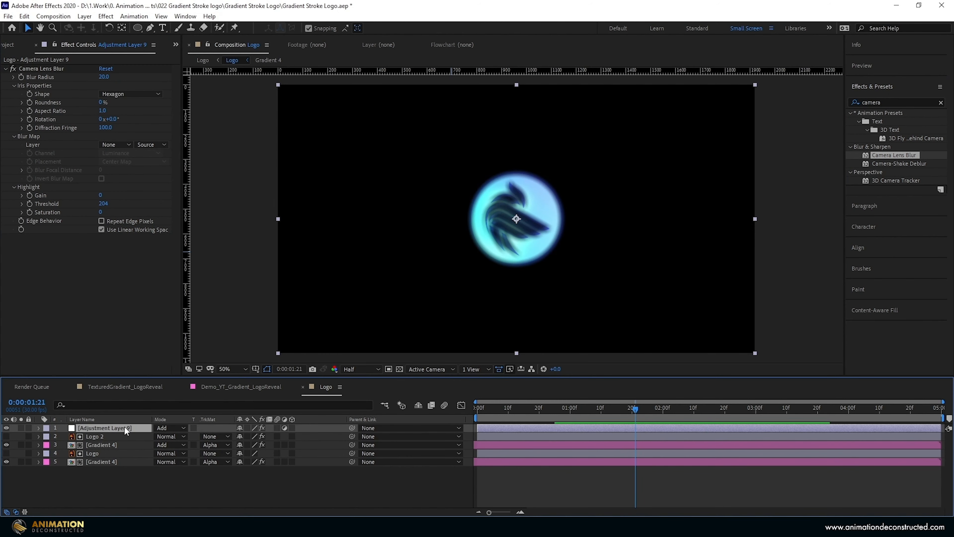
pyautogui.press('t')
pyautogui.click(242, 437)
pyautogui.write('5')
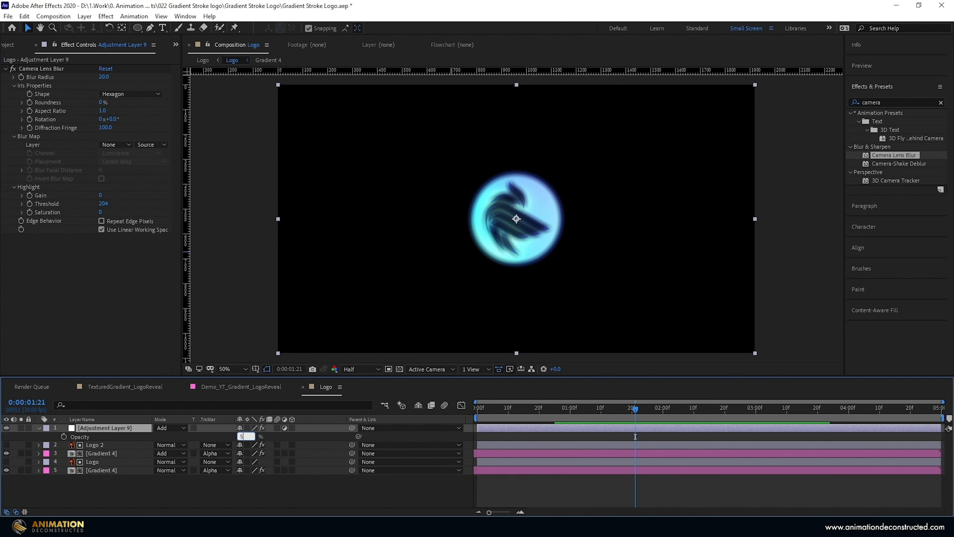
pyautogui.write('0')
pyautogui.press('Return')
pyautogui.moveTo(636, 409); pyautogui.dragTo(394, 400)
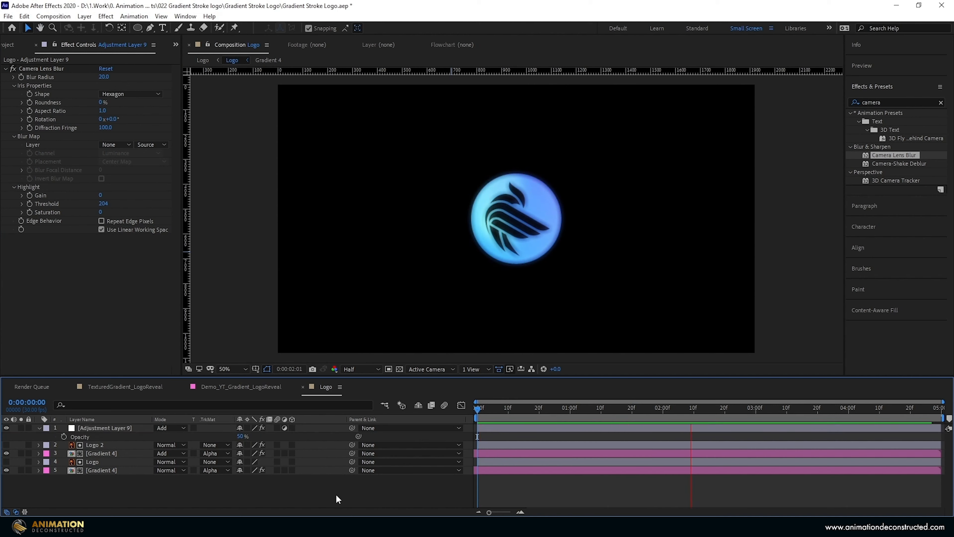
pyautogui.click(39, 428)
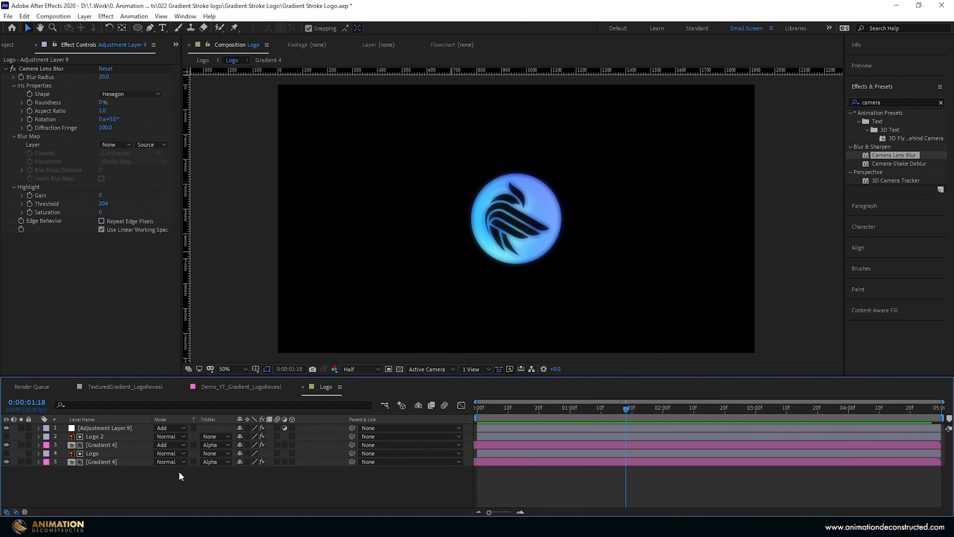
# - Add the text layer ANIMATION DECONSTRUCTED and place it centred just below the logo circle
pyautogui.rightClick(169, 479)
pyautogui.moveTo(211, 371)
pyautogui.click(337, 386)
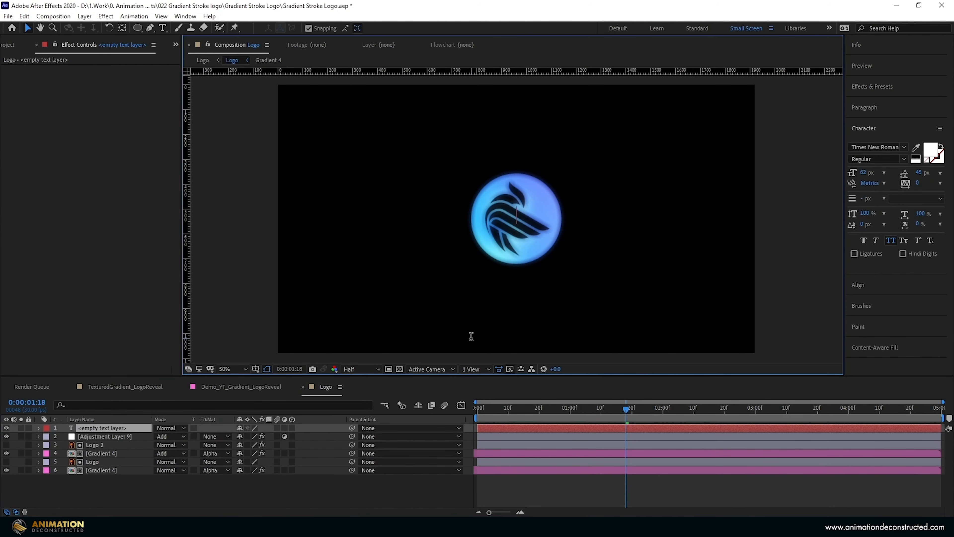
pyautogui.write('ANIMATION DECONSTRUCTED')
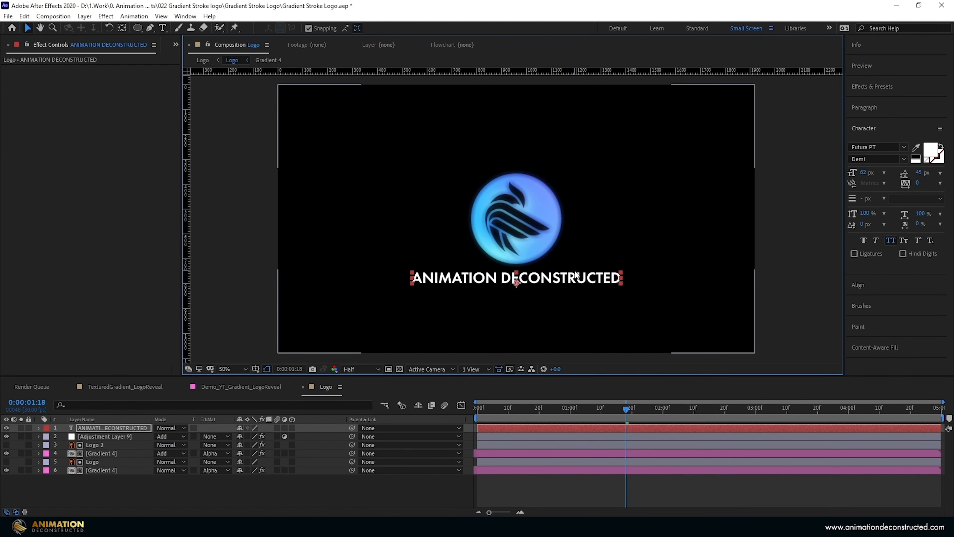
pyautogui.moveTo(574, 275); pyautogui.dragTo(575, 279)
# - Duplicate the Gradient 4 layer directly beneath the text layer with its alpha matte and hide the text layer
pyautogui.click(96, 471)
pyautogui.hotkey('ctrl', 'd')
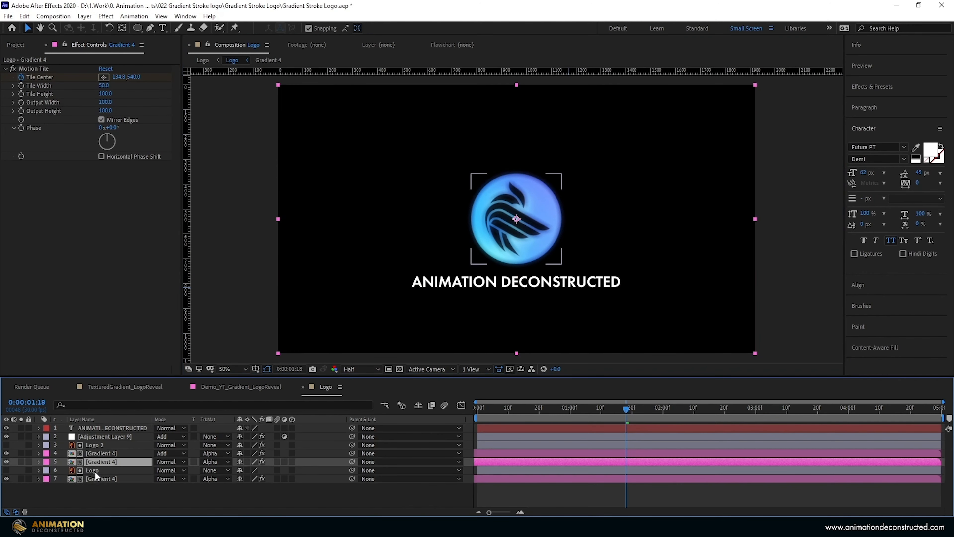
pyautogui.moveTo(95, 472); pyautogui.dragTo(228, 433)
pyautogui.click(6, 428)
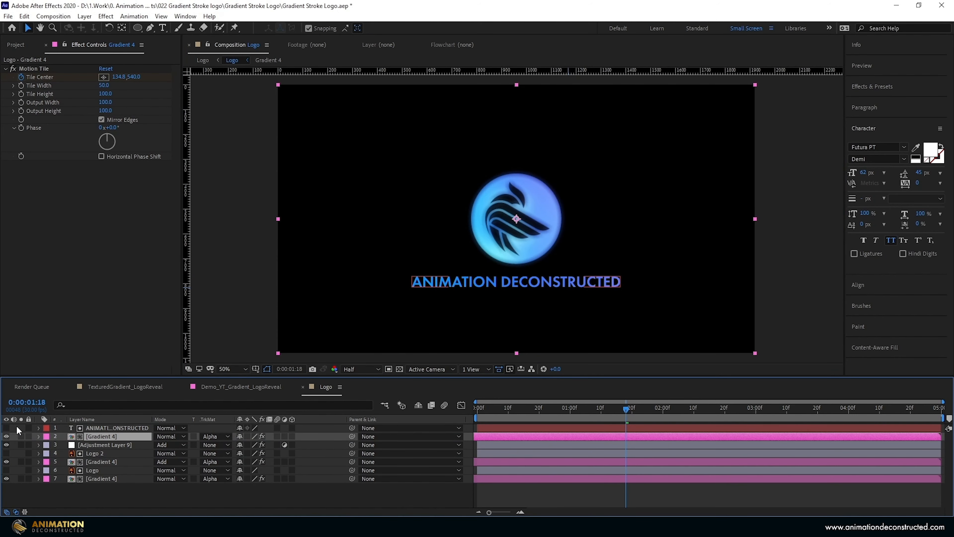
# - Keyframe the text layer's opacity from 0% at 0:00:01:00 to 100% at 0:00:02:00 and ease both keyframes
pyautogui.click(102, 429)
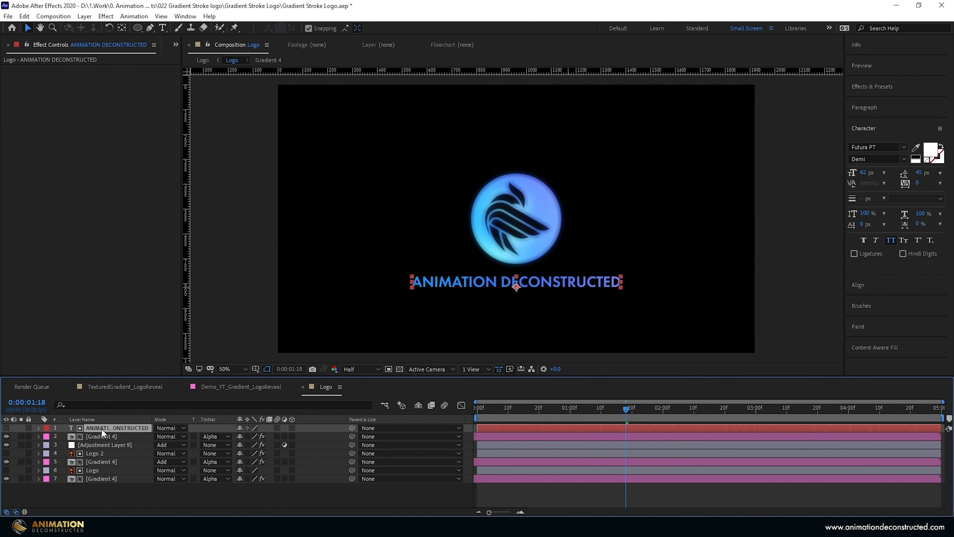
pyautogui.press('t')
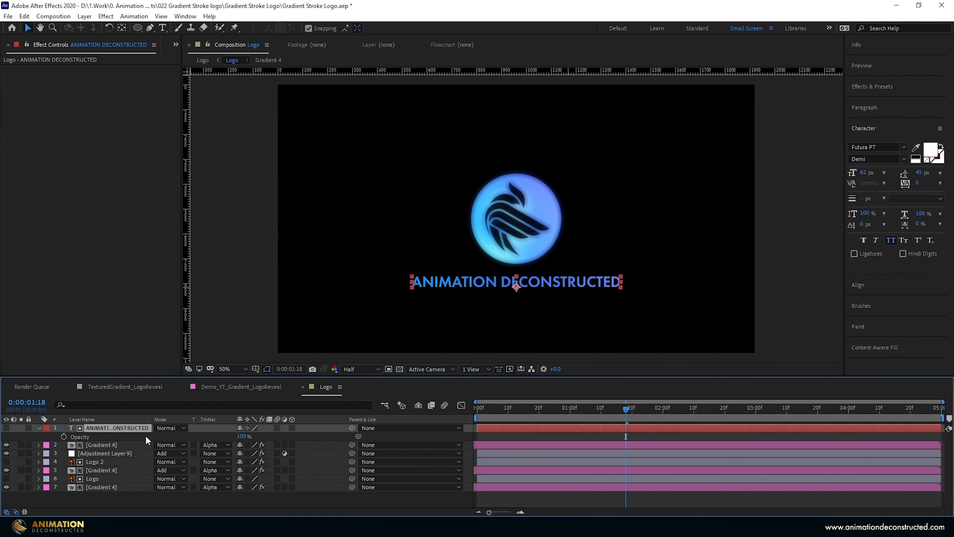
pyautogui.moveTo(576, 411); pyautogui.dragTo(570, 412)
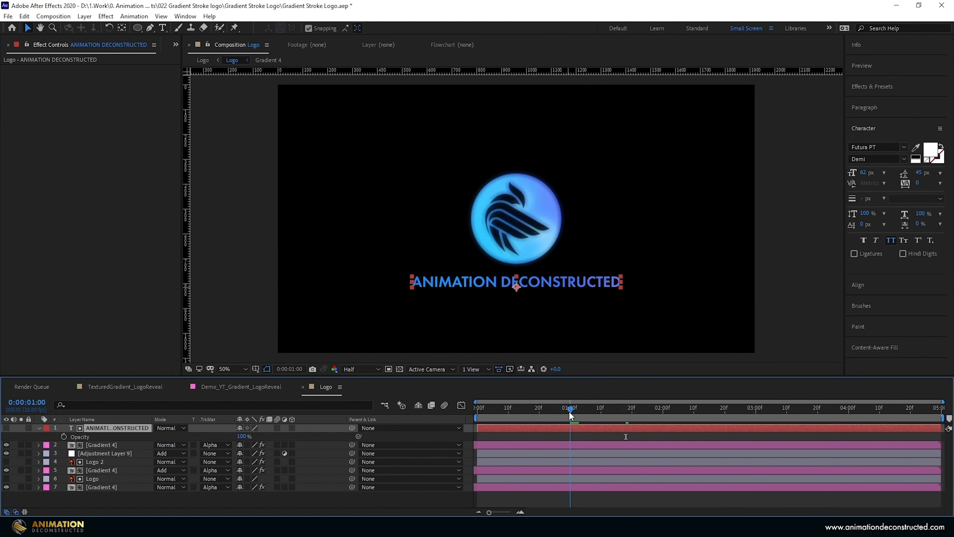
pyautogui.moveTo(239, 436); pyautogui.dragTo(79, 438)
pyautogui.click(663, 412)
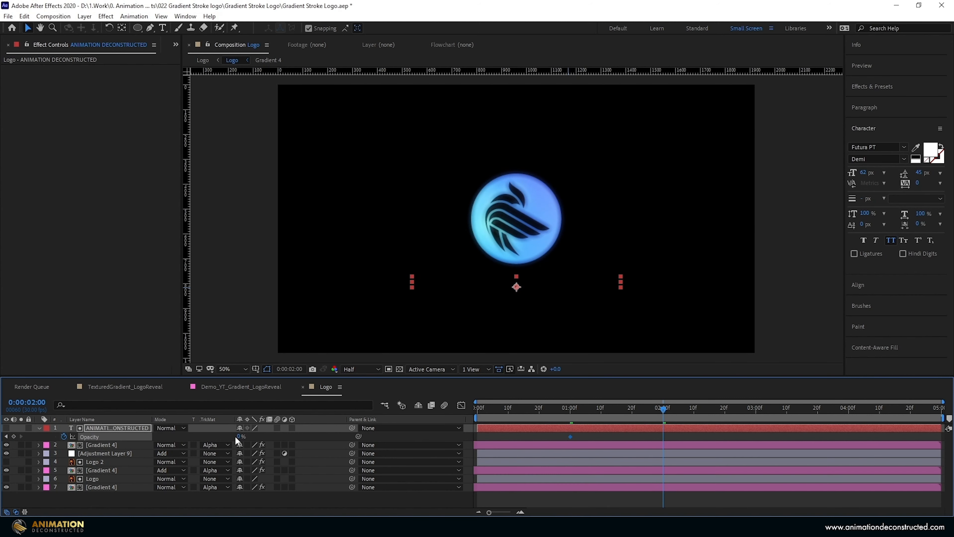
pyautogui.moveTo(244, 436); pyautogui.dragTo(297, 436)
pyautogui.moveTo(679, 434); pyautogui.dragTo(538, 438)
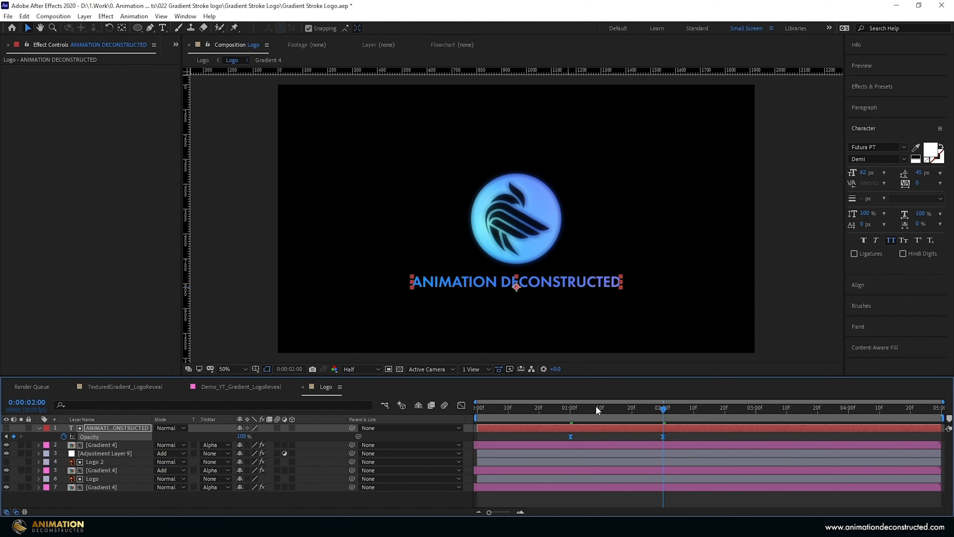
# - Close the Logo composition and place it in Demo_YT_Gradient_LogoReveal above the bottom Gradient 1 layer, starting at 0:00:02:08
pyautogui.click(303, 387)
pyautogui.moveTo(599, 407); pyautogui.dragTo(706, 414)
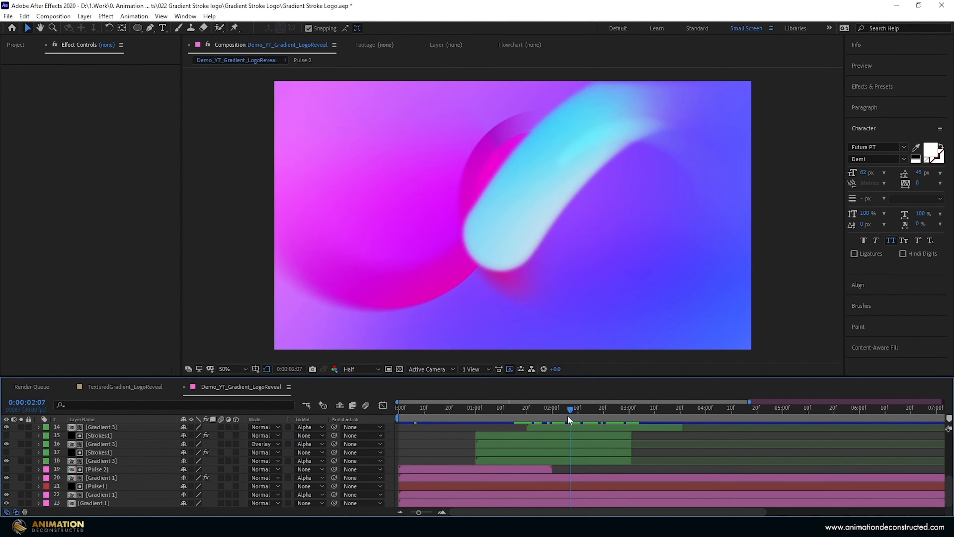
pyautogui.moveTo(567, 414); pyautogui.dragTo(571, 413)
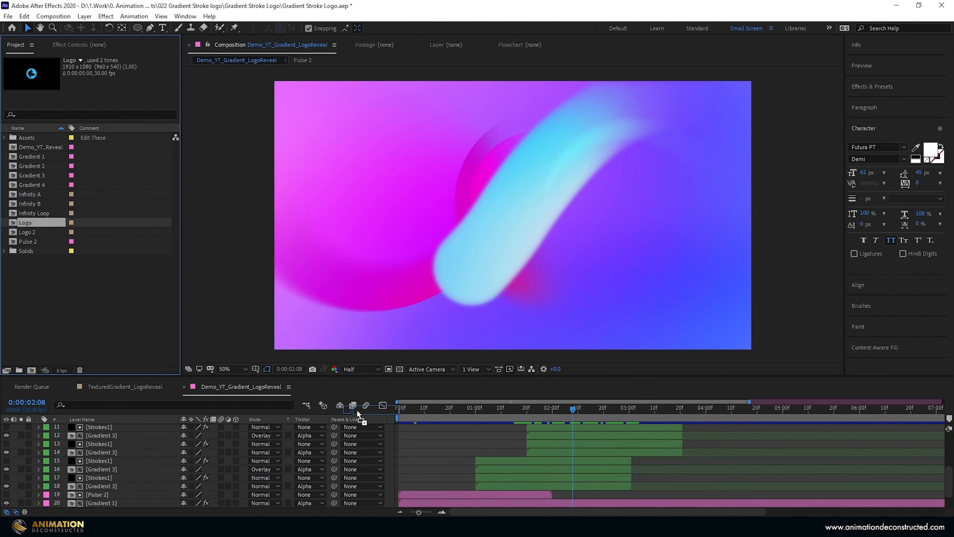
pyautogui.moveTo(358, 409); pyautogui.dragTo(579, 502)
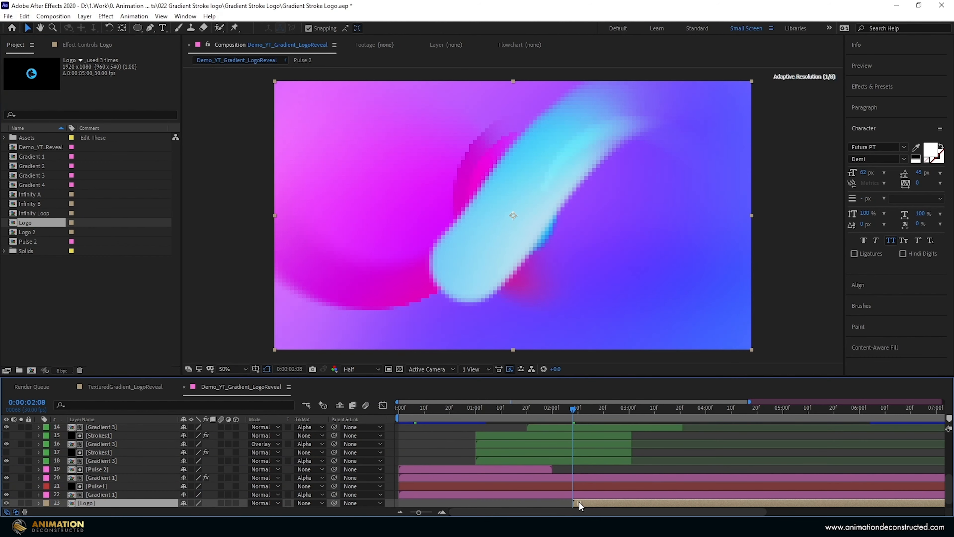
# - Animate the Logo layer's opacity to fade in from 0% at 0:00:02:08 until 0:00:02:28, with eased keyframes
pyautogui.scroll(-1, 583, 447)
pyautogui.press('t')
pyautogui.scroll(-1, 375, 465)
pyautogui.moveTo(187, 495); pyautogui.dragTo(74, 496)
pyautogui.click(65, 494)
pyautogui.hotkey('shift', 'pagedown')
pyautogui.hotkey('shift', 'pagedown')
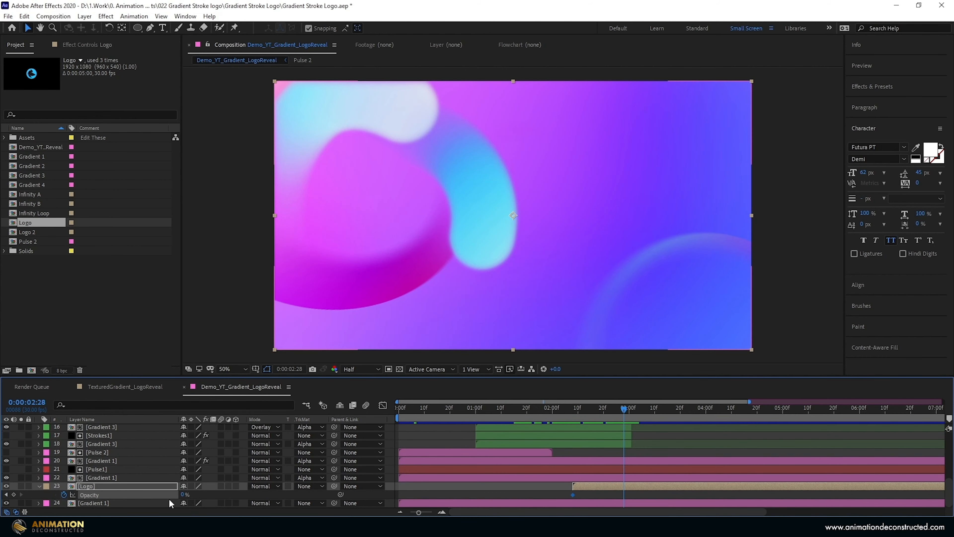
pyautogui.moveTo(184, 494); pyautogui.dragTo(399, 506)
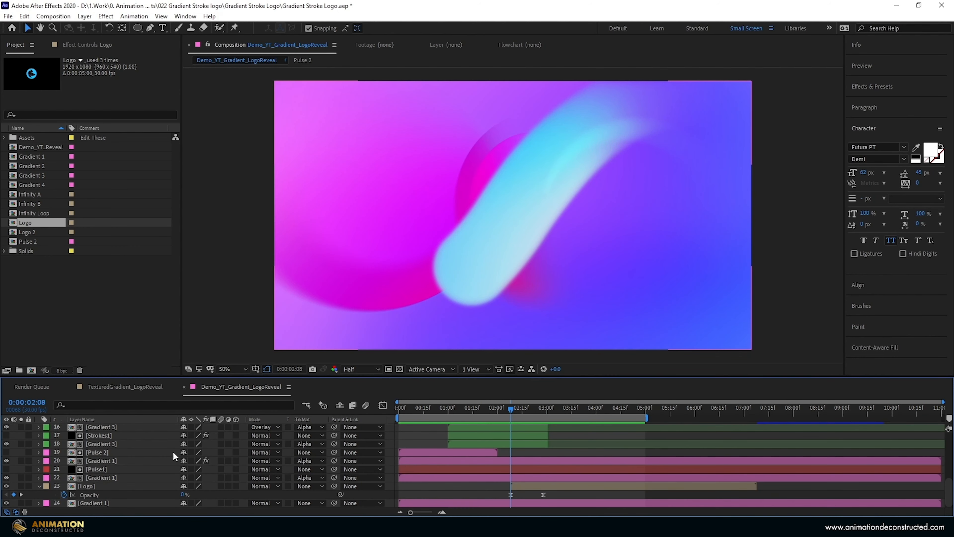
# - Add an adjustment layer at the top of the layer stack in Demo_YT_Gradient_LogoReveal
pyautogui.scroll(5, 105, 476)
pyautogui.click(84, 16)
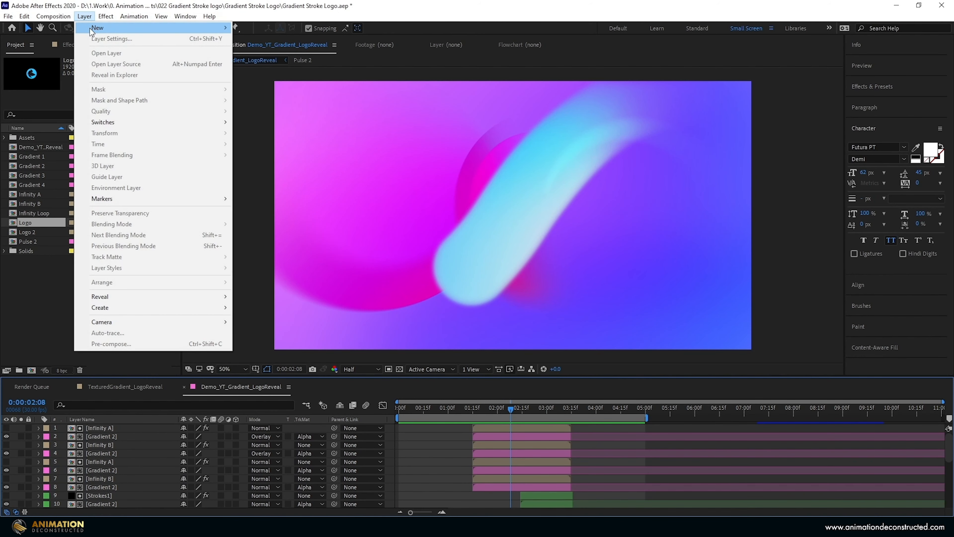
pyautogui.moveTo(150, 27)
pyautogui.click(270, 93)
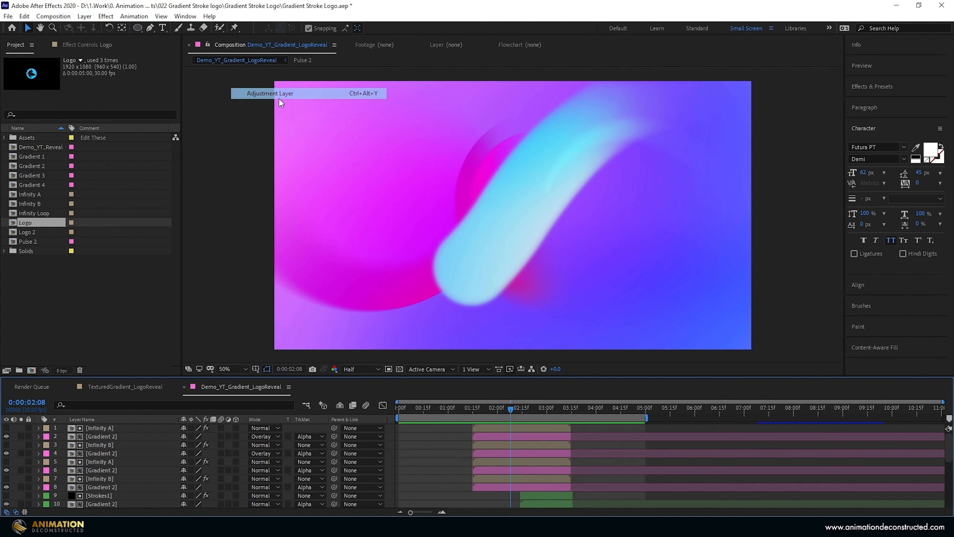
# - Apply the Vibrance effect to the top adjustment layer with Vibrance 30 and Saturation 25
pyautogui.click(876, 86)
pyautogui.hotkey('ctrl', 'f')
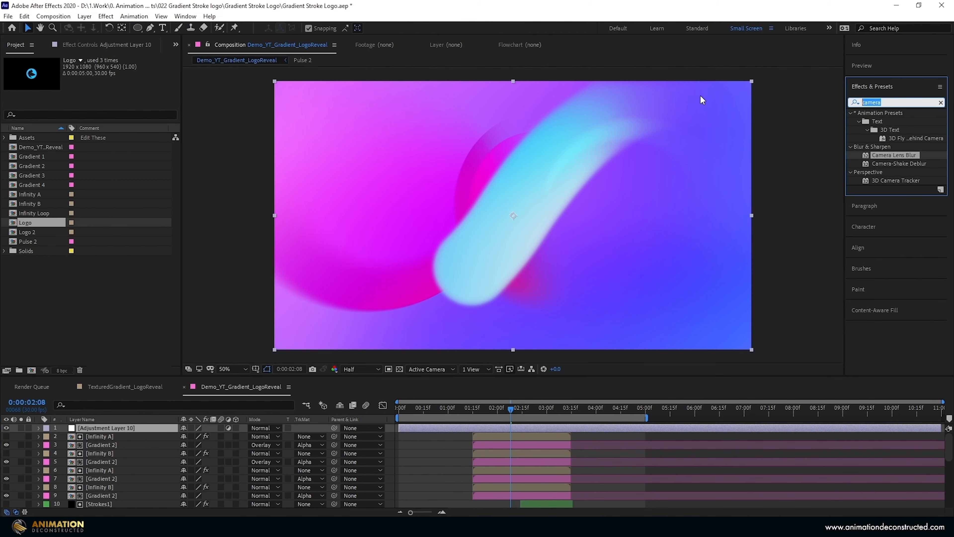
pyautogui.write('vibra')
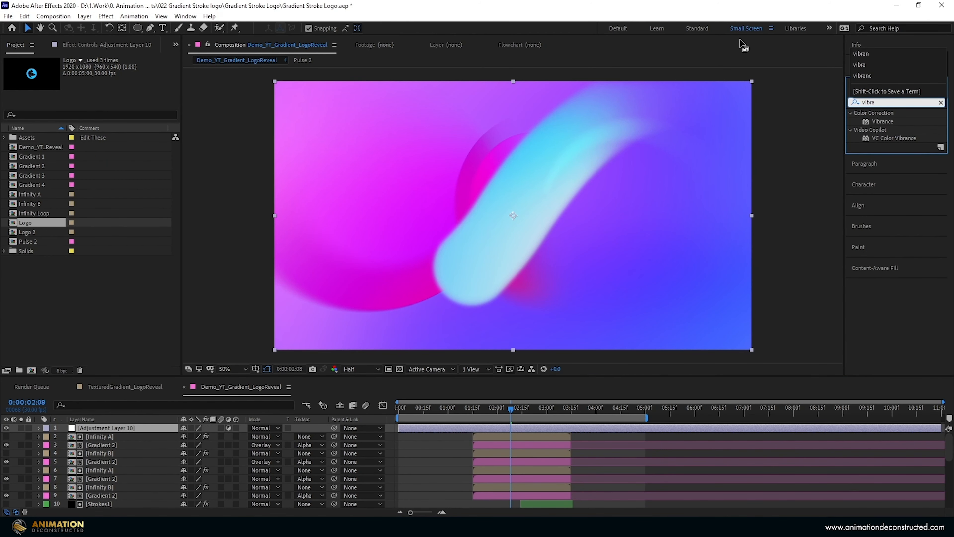
pyautogui.doubleClick(883, 121)
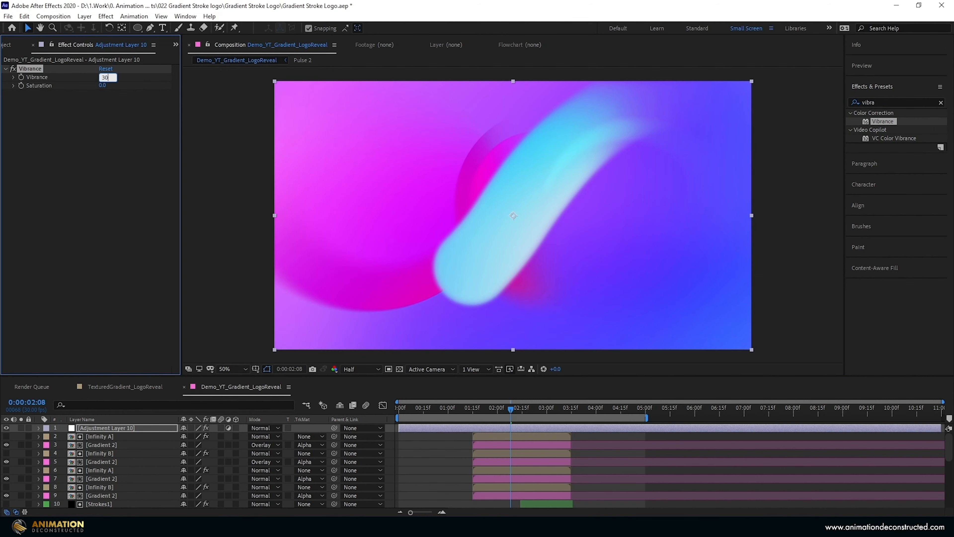
pyautogui.write('25')
pyautogui.press('Return')
# - Apply the Noise HLS Auto effect to the top adjustment layer
pyautogui.doubleClick(896, 105)
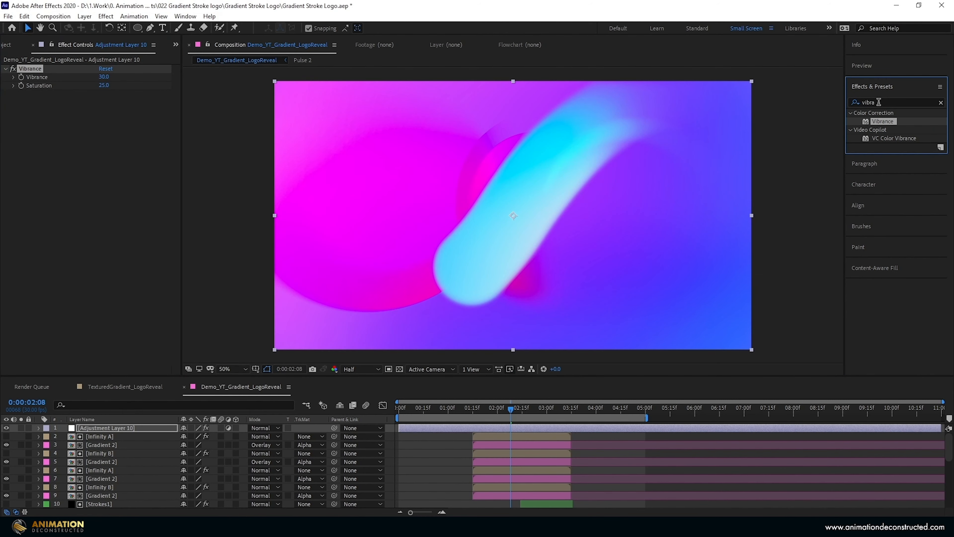
pyautogui.write('hll')
pyautogui.press('BackSpace')
pyautogui.write('s')
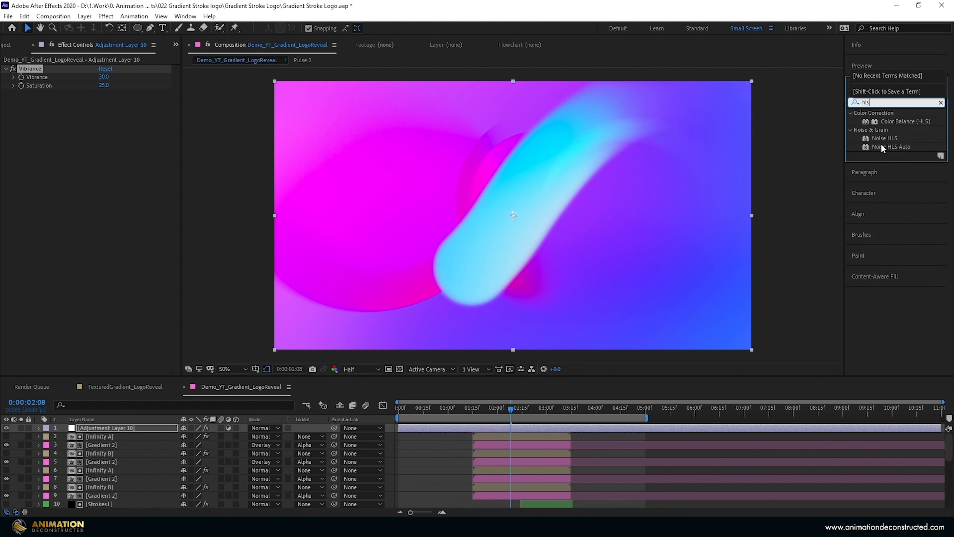
pyautogui.doubleClick(909, 147)
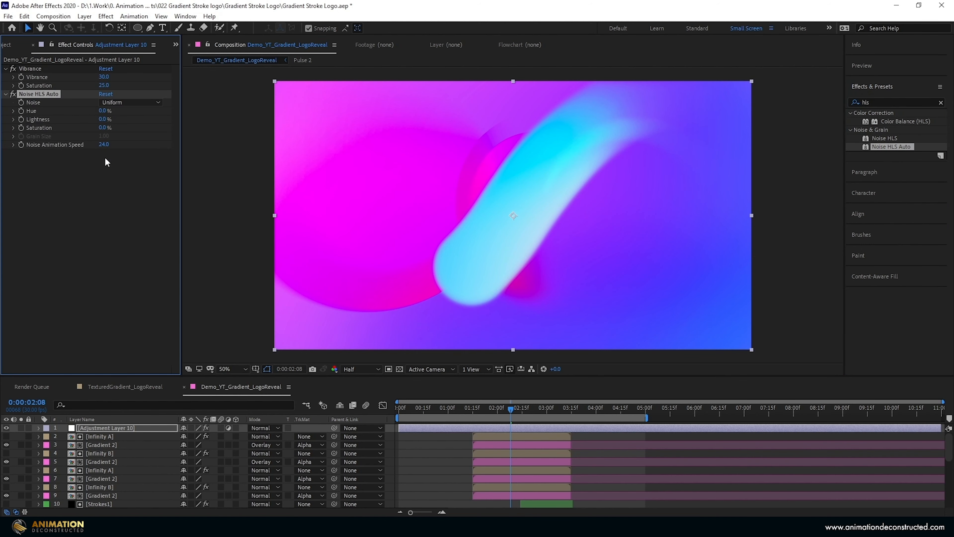
# - Set the noise type to Grain with Lightness 2%, and preview the animation from the start
pyautogui.click(118, 103)
pyautogui.click(128, 135)
pyautogui.write('2')
pyautogui.press('Return')
pyautogui.moveTo(510, 406); pyautogui.dragTo(293, 411)
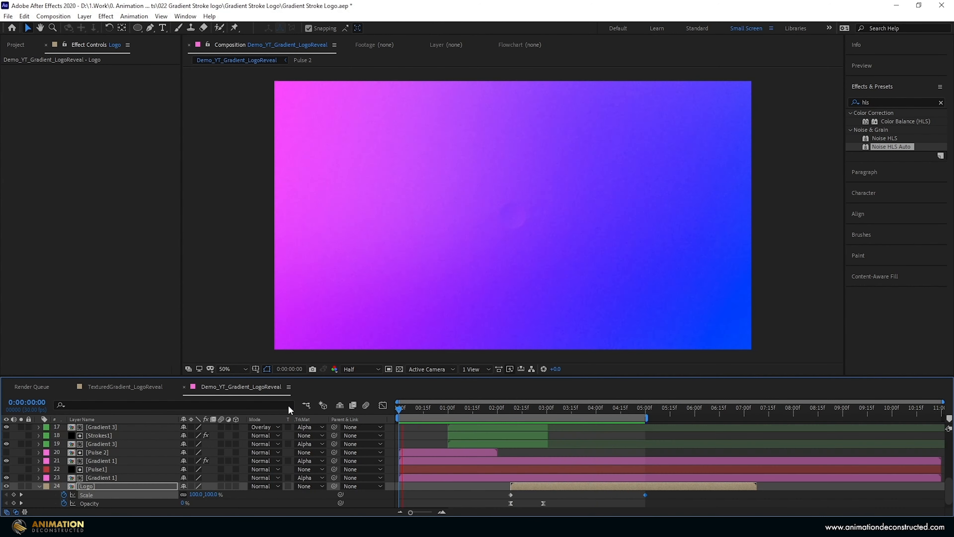
pyautogui.press('space')
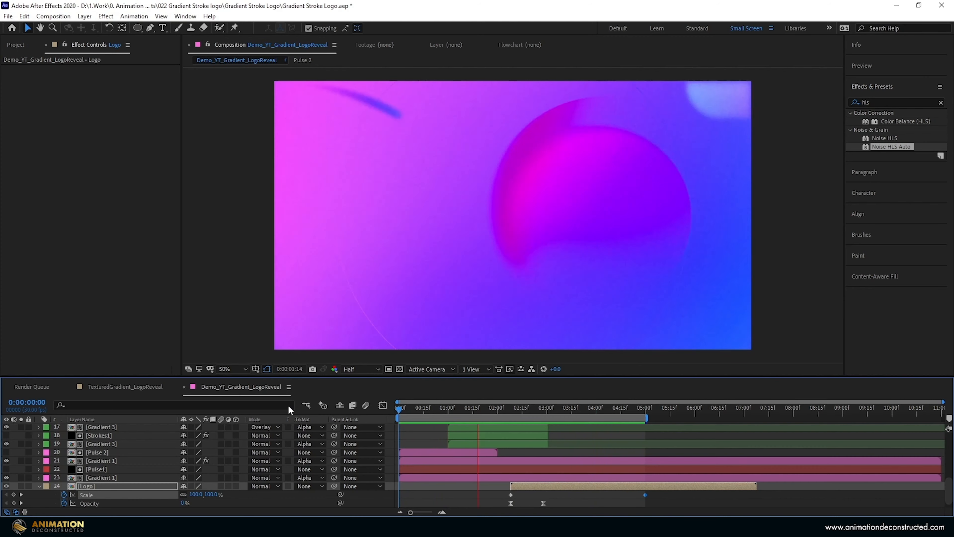